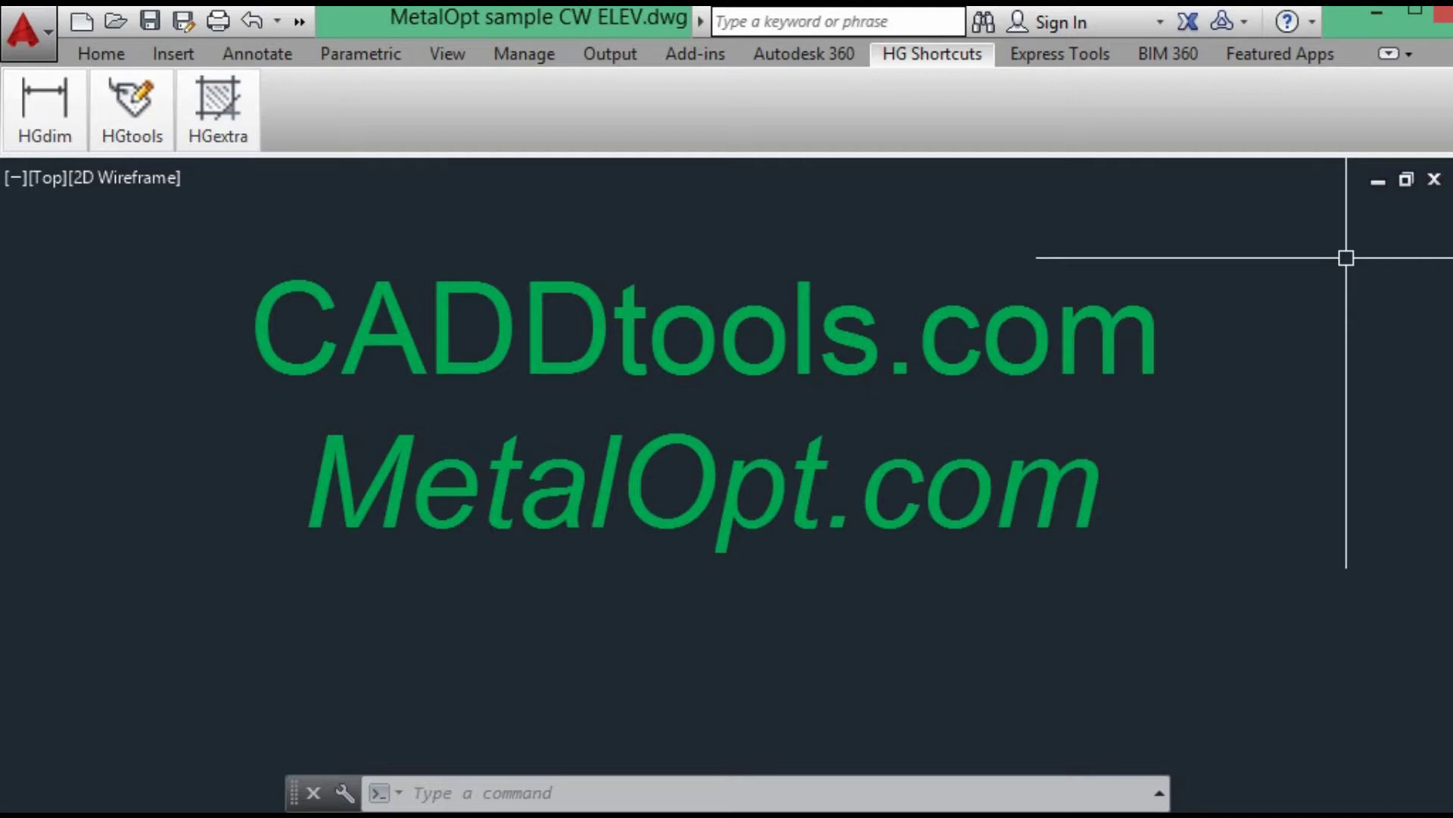
Step: Pan from the CADDtools/MetalOpt title text to the dimensioned 96" Elevation A curtain wall
{"action": "mouse_move", "coordinate": [1346, 257]}
{"action": "middle_mouse_down"}
{"action": "mouse_move", "coordinate": [1041, 273]}
{"action": "mouse_move", "coordinate": [100, 260]}
{"action": "mouse_move", "coordinate": [588, 315]}
{"action": "mouse_move", "coordinate": [1002, 317]}
{"action": "middle_mouse_up"}
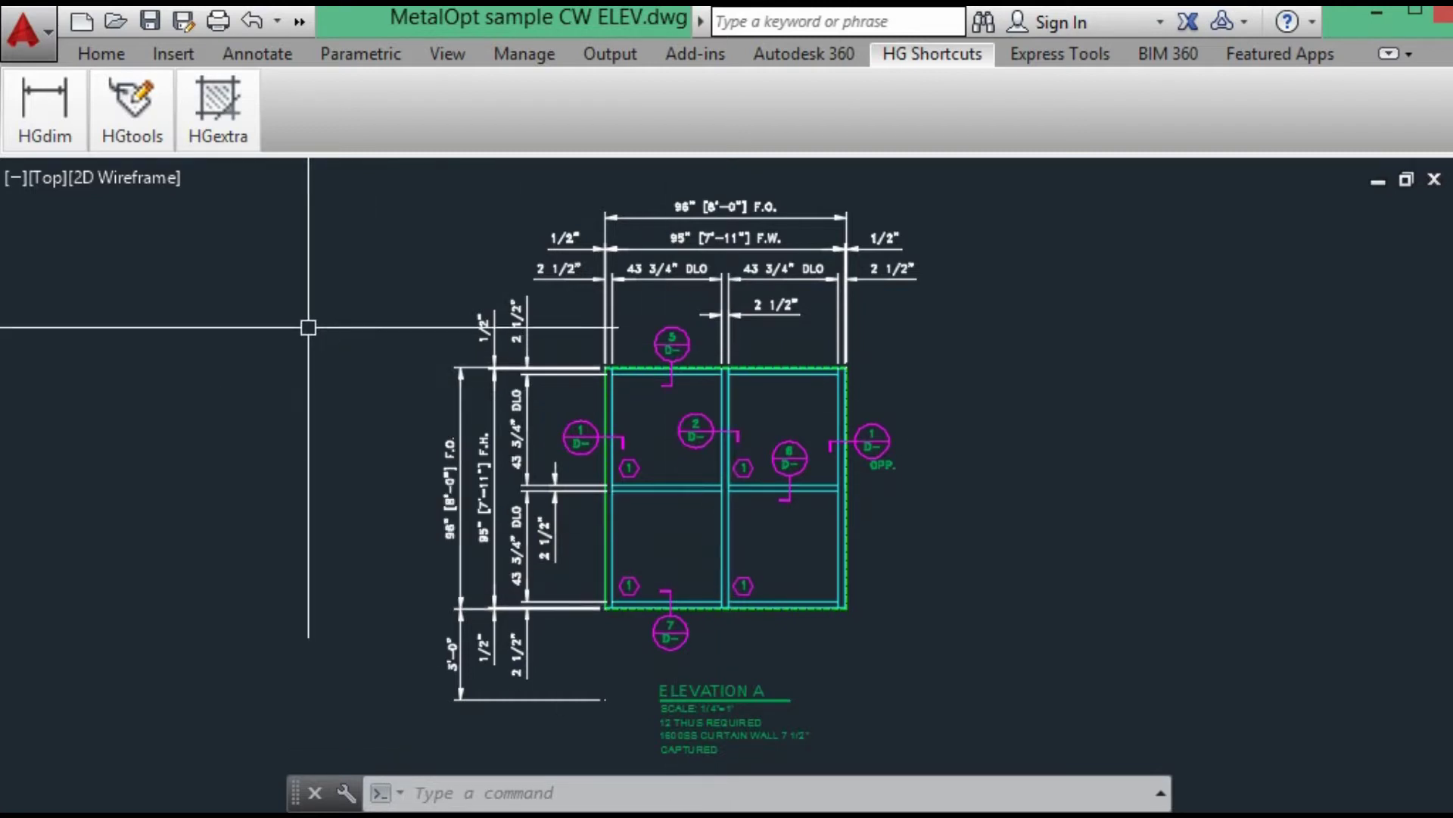
Step: Pan and zoom through the SAMPLE DETAILS mullion sections, viewing their tops and part labels
{"action": "mouse_move", "coordinate": [308, 327]}
{"action": "middle_mouse_down"}
{"action": "mouse_move", "coordinate": [960, 720]}
{"action": "mouse_move", "coordinate": [1423, 810]}
{"action": "middle_mouse_up"}
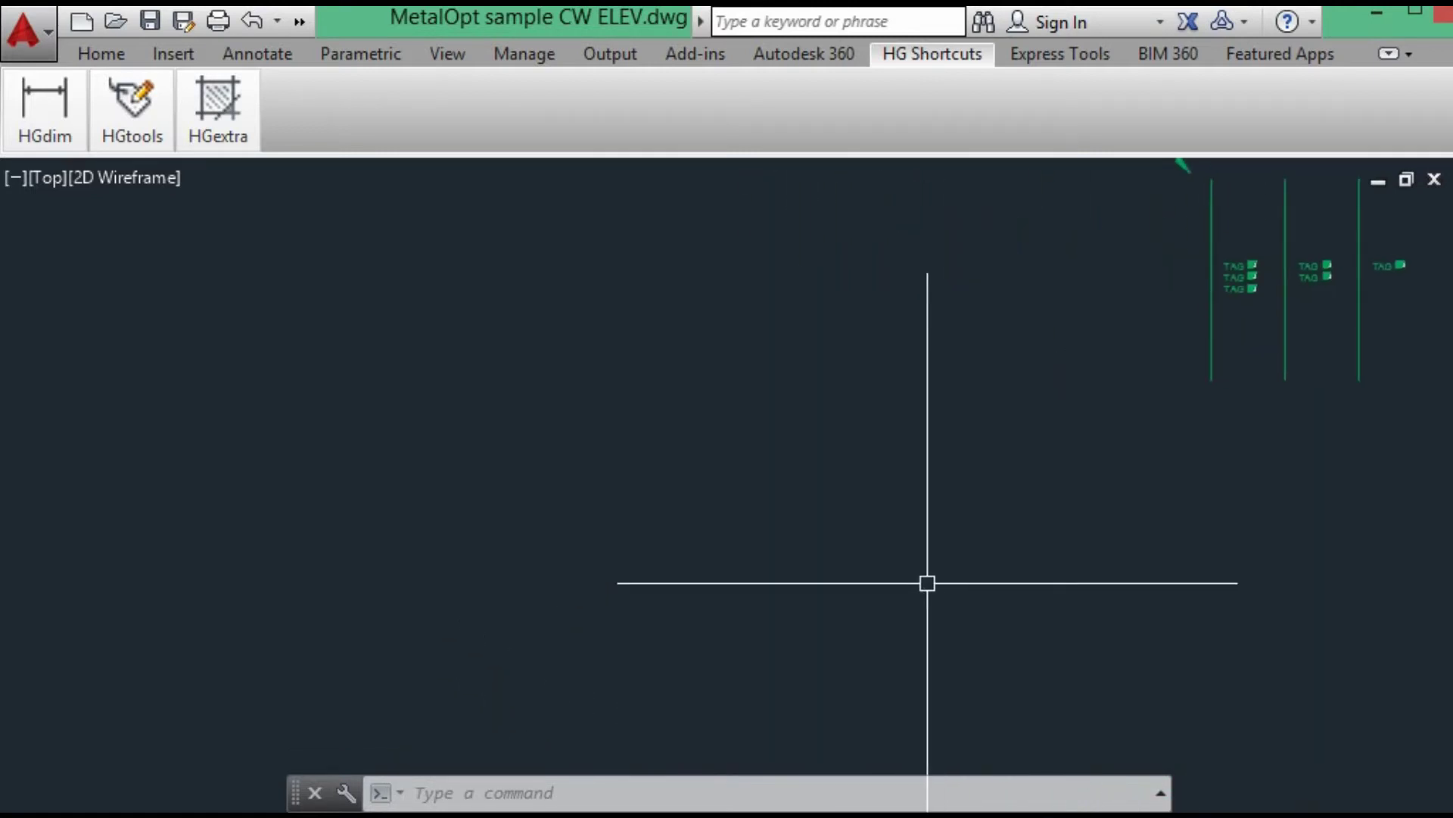
{"action": "middle_click_drag", "start_coordinate": [927, 581], "coordinate": [1332, 651]}
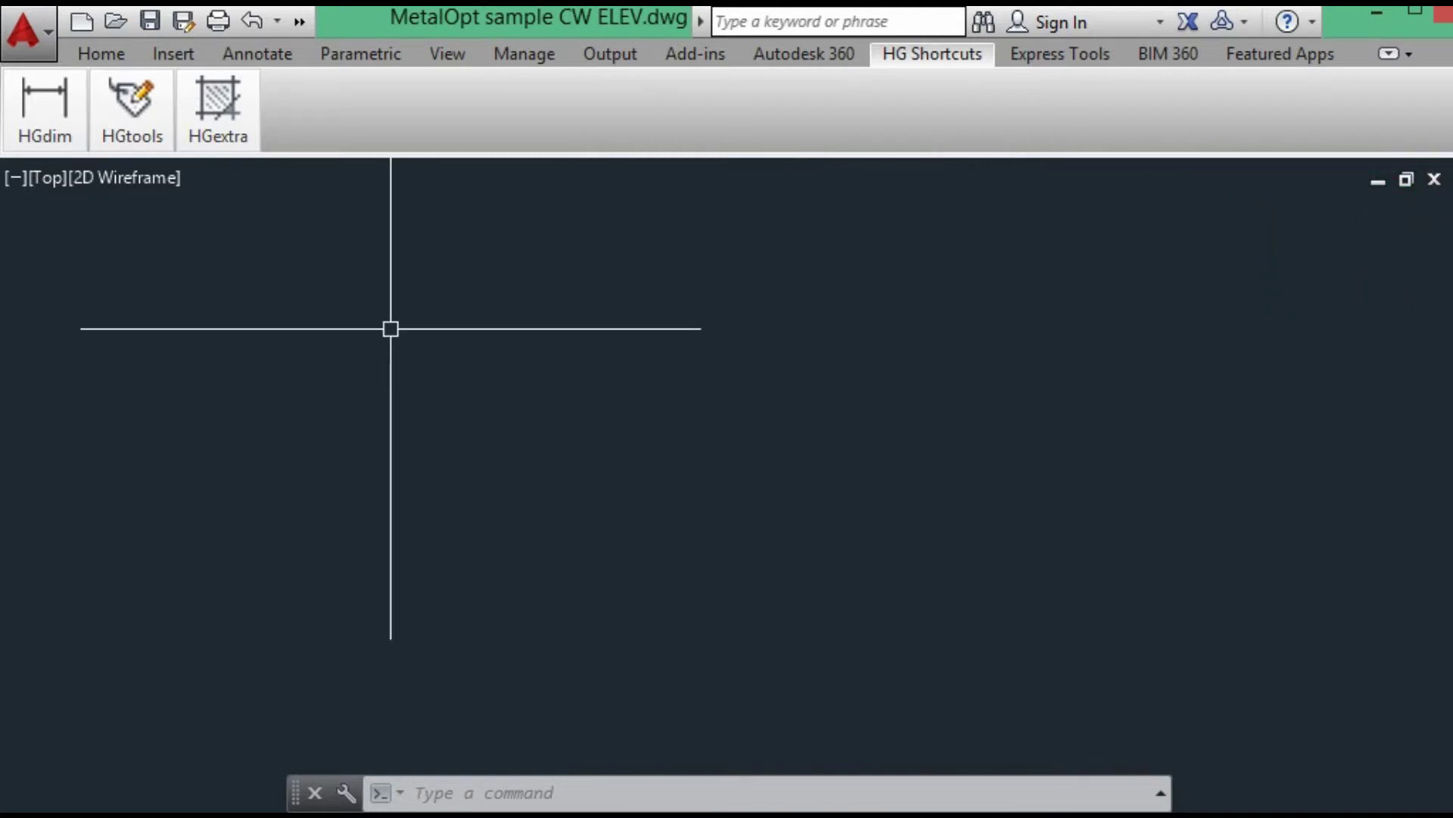
{"action": "middle_click_drag", "start_coordinate": [391, 328], "coordinate": [645, 568]}
{"action": "middle_click_drag", "start_coordinate": [666, 250], "coordinate": [640, 400]}
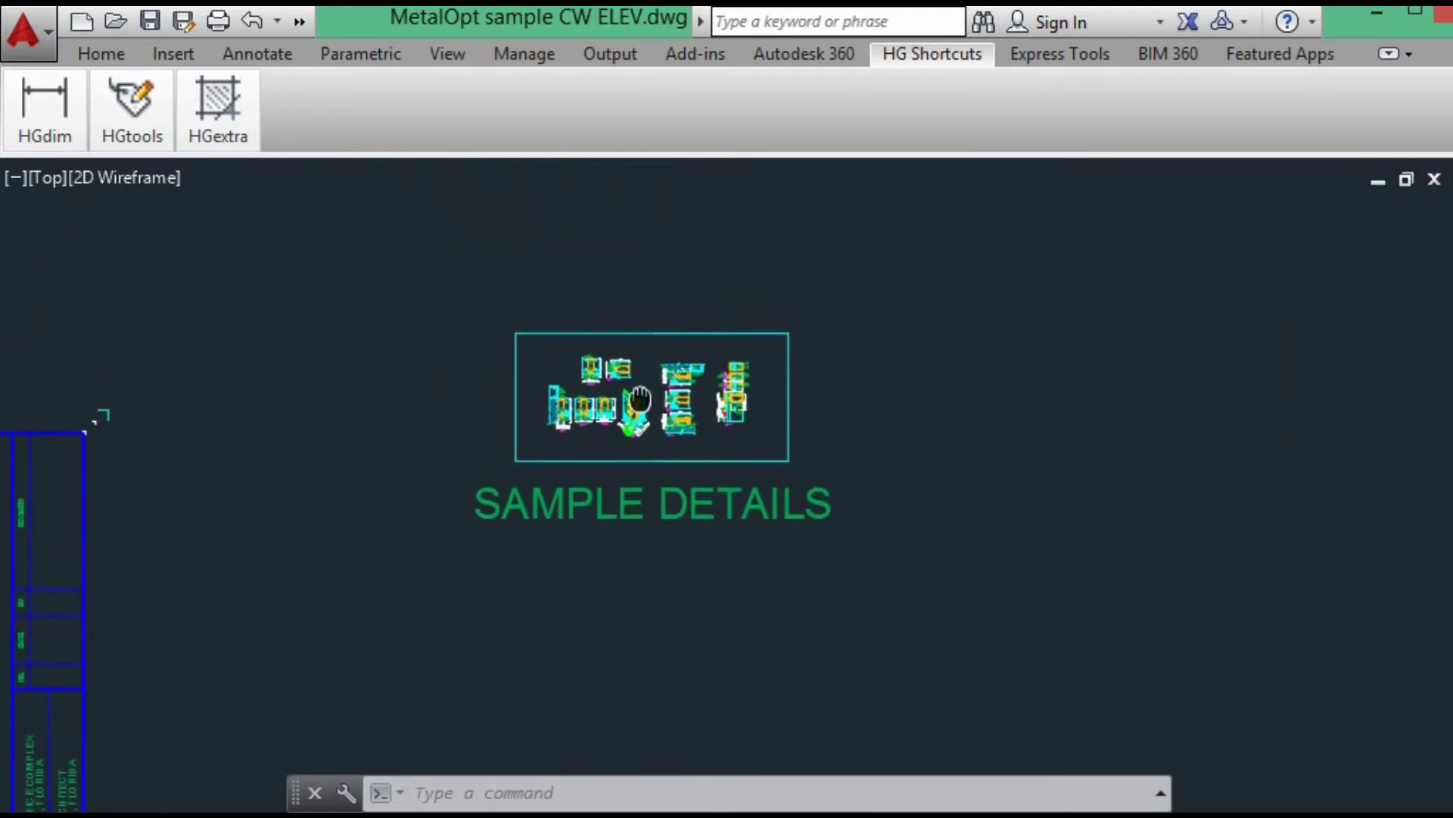
{"action": "scroll", "coordinate": [568, 405], "scroll_direction": "up", "scroll_amount": 7}
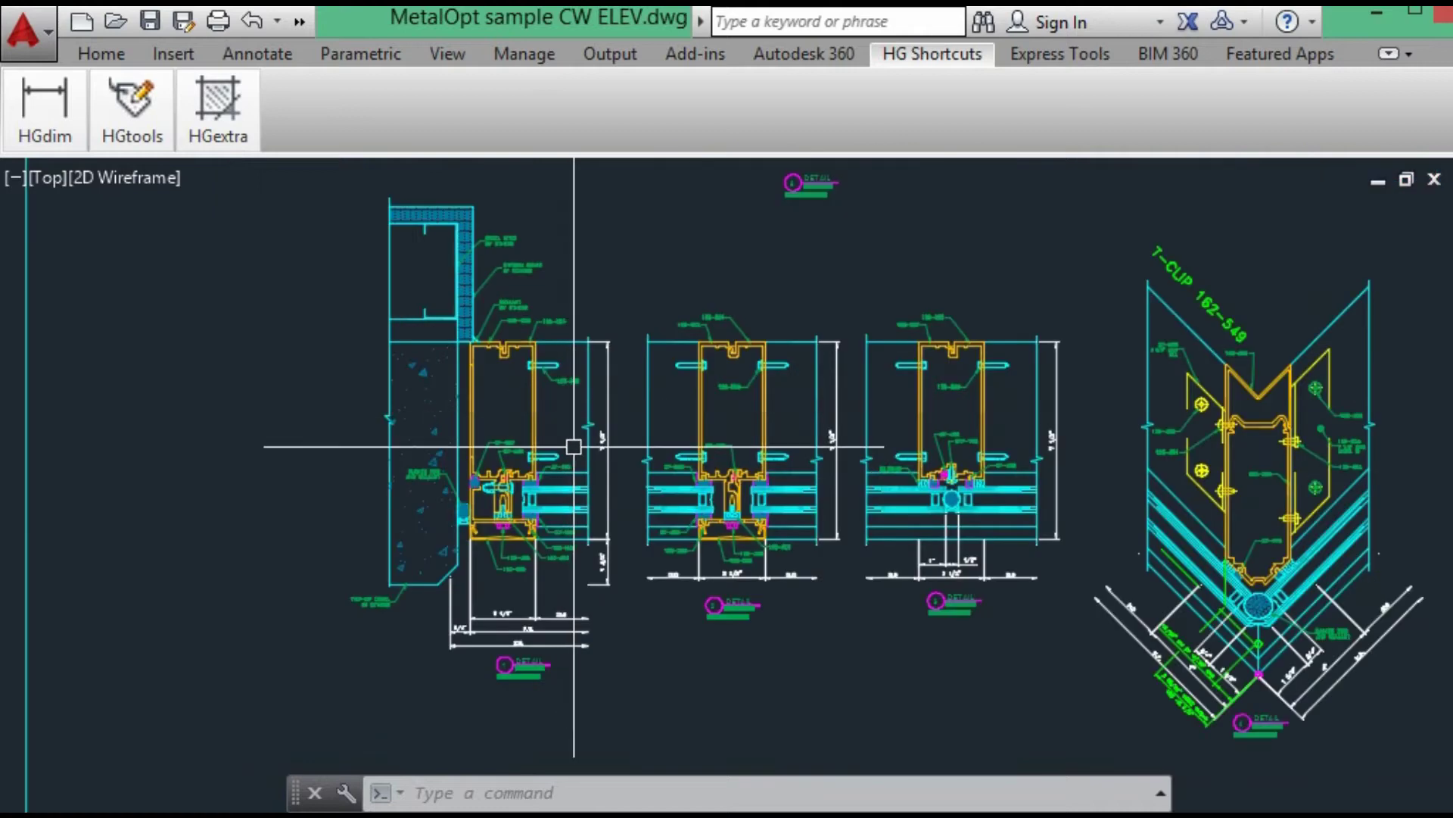
{"action": "scroll", "coordinate": [552, 445], "scroll_direction": "up", "scroll_amount": 5}
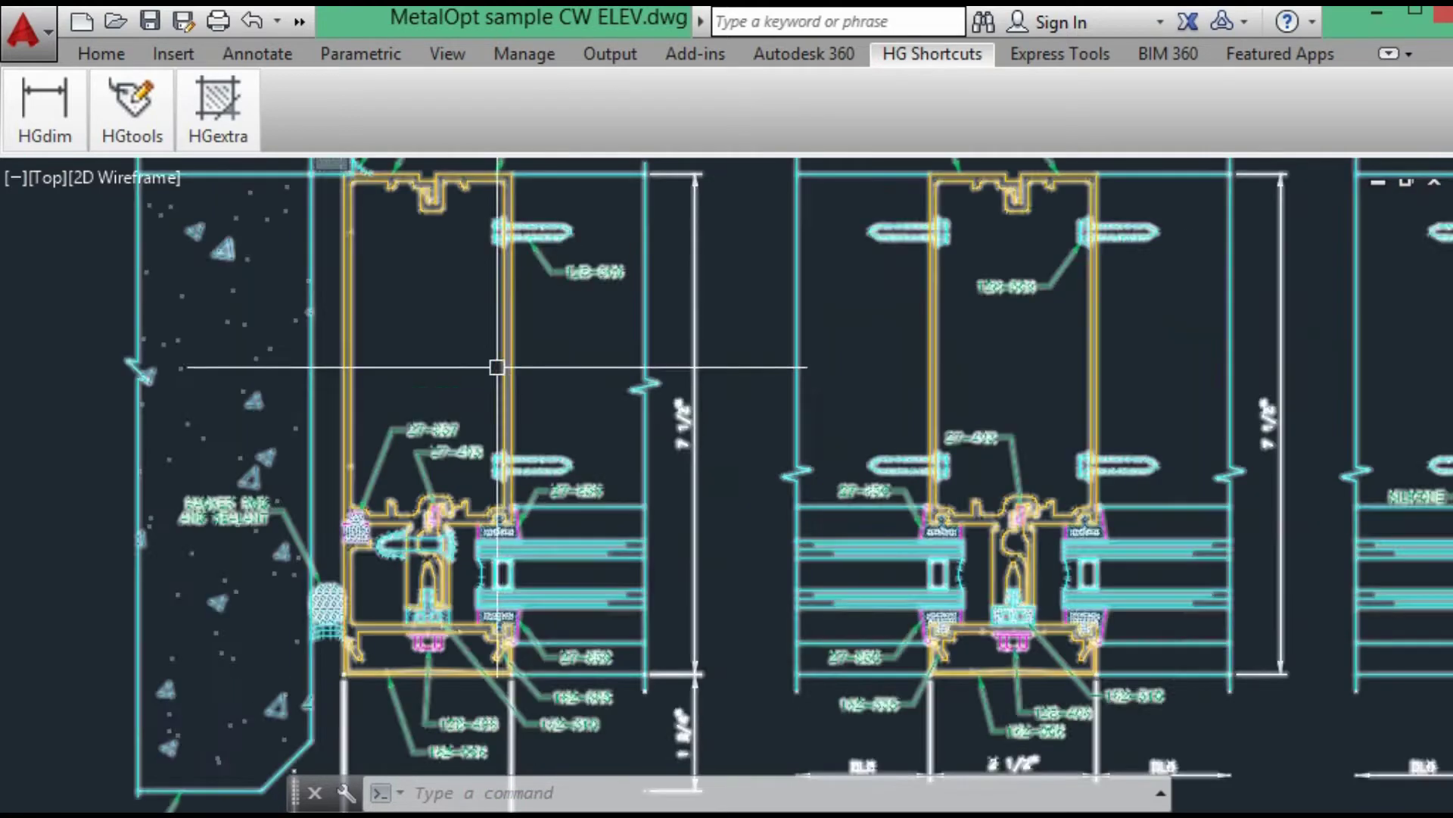
{"action": "middle_click_drag", "start_coordinate": [490, 355], "coordinate": [438, 406]}
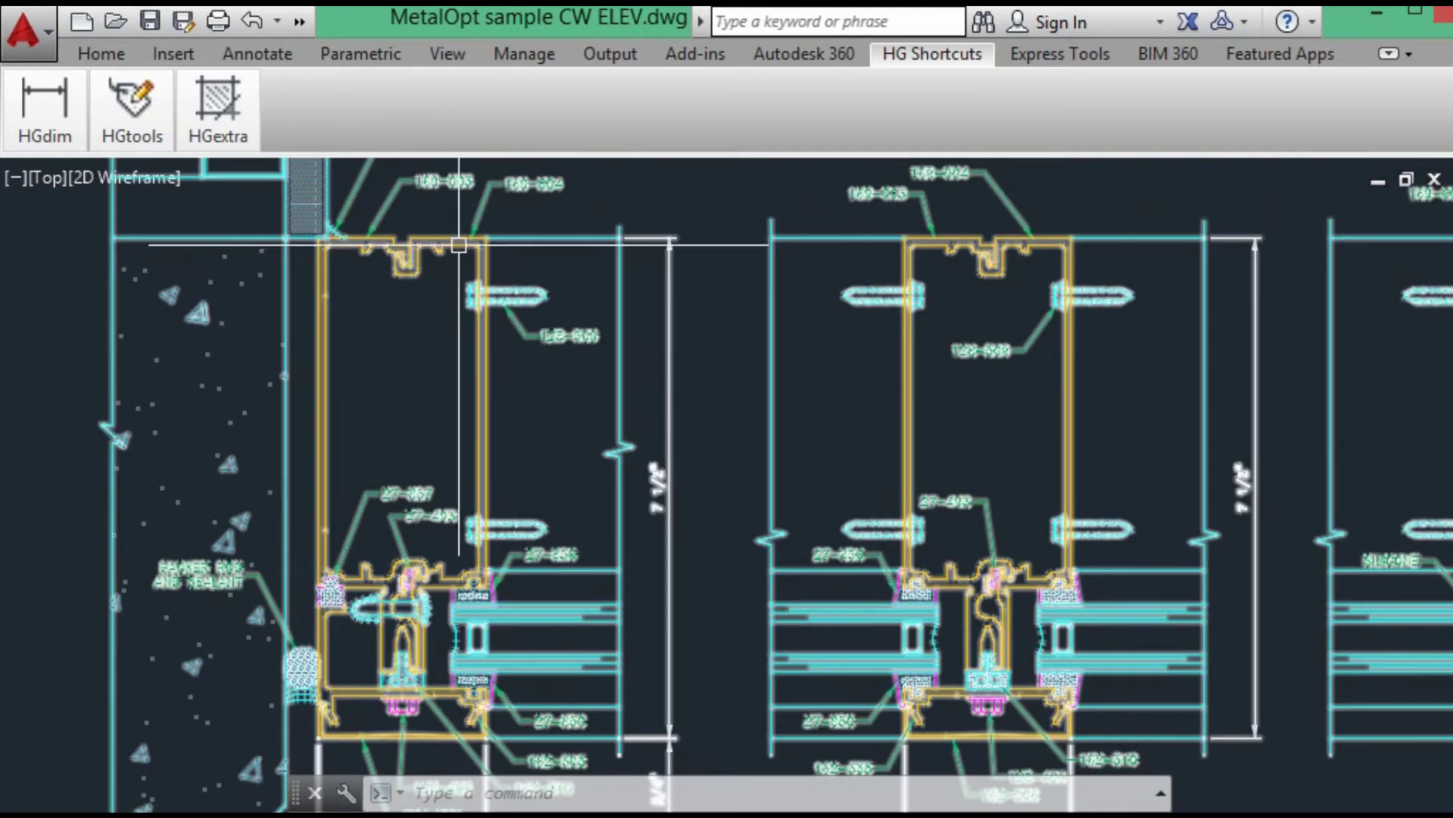
{"action": "scroll", "coordinate": [506, 342], "scroll_direction": "down", "scroll_amount": 2}
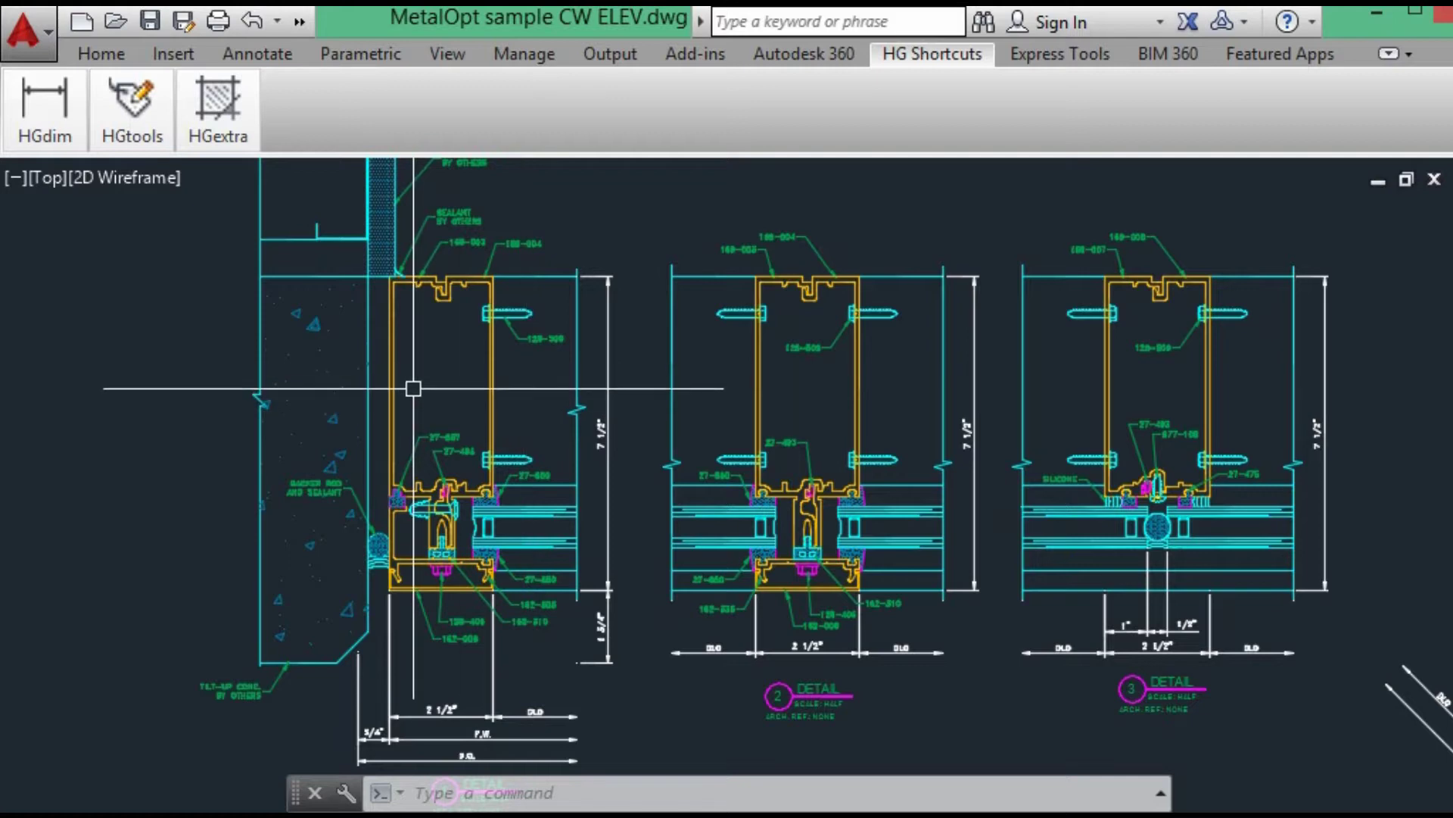
{"action": "scroll", "coordinate": [435, 443], "scroll_direction": "up", "scroll_amount": 2}
{"action": "middle_click_drag", "start_coordinate": [438, 369], "coordinate": [432, 488]}
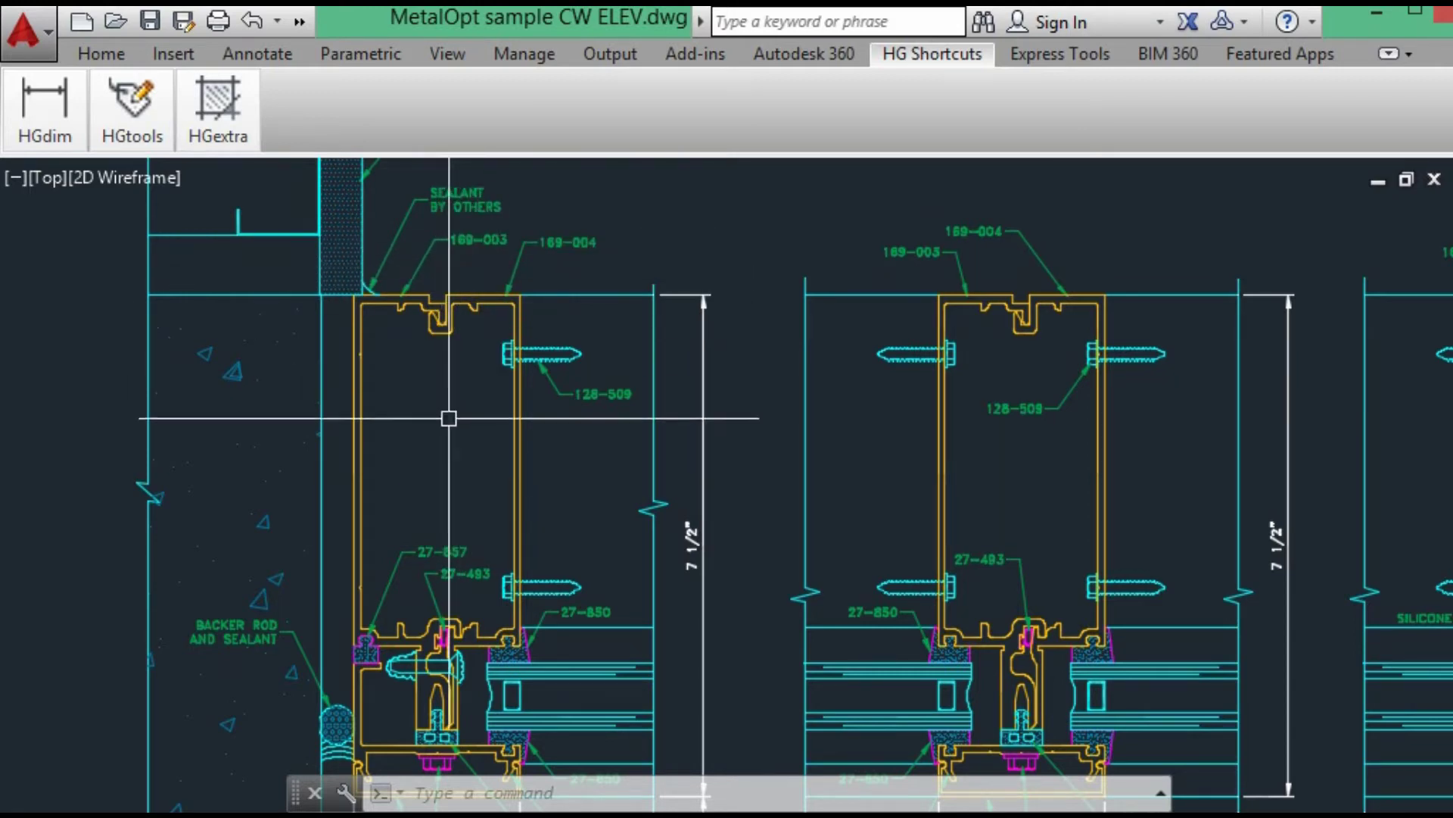
{"action": "mouse_move", "coordinate": [445, 435]}
{"action": "middle_mouse_down"}
{"action": "mouse_move", "coordinate": [464, 389]}
{"action": "mouse_move", "coordinate": [475, 231]}
{"action": "middle_mouse_up"}
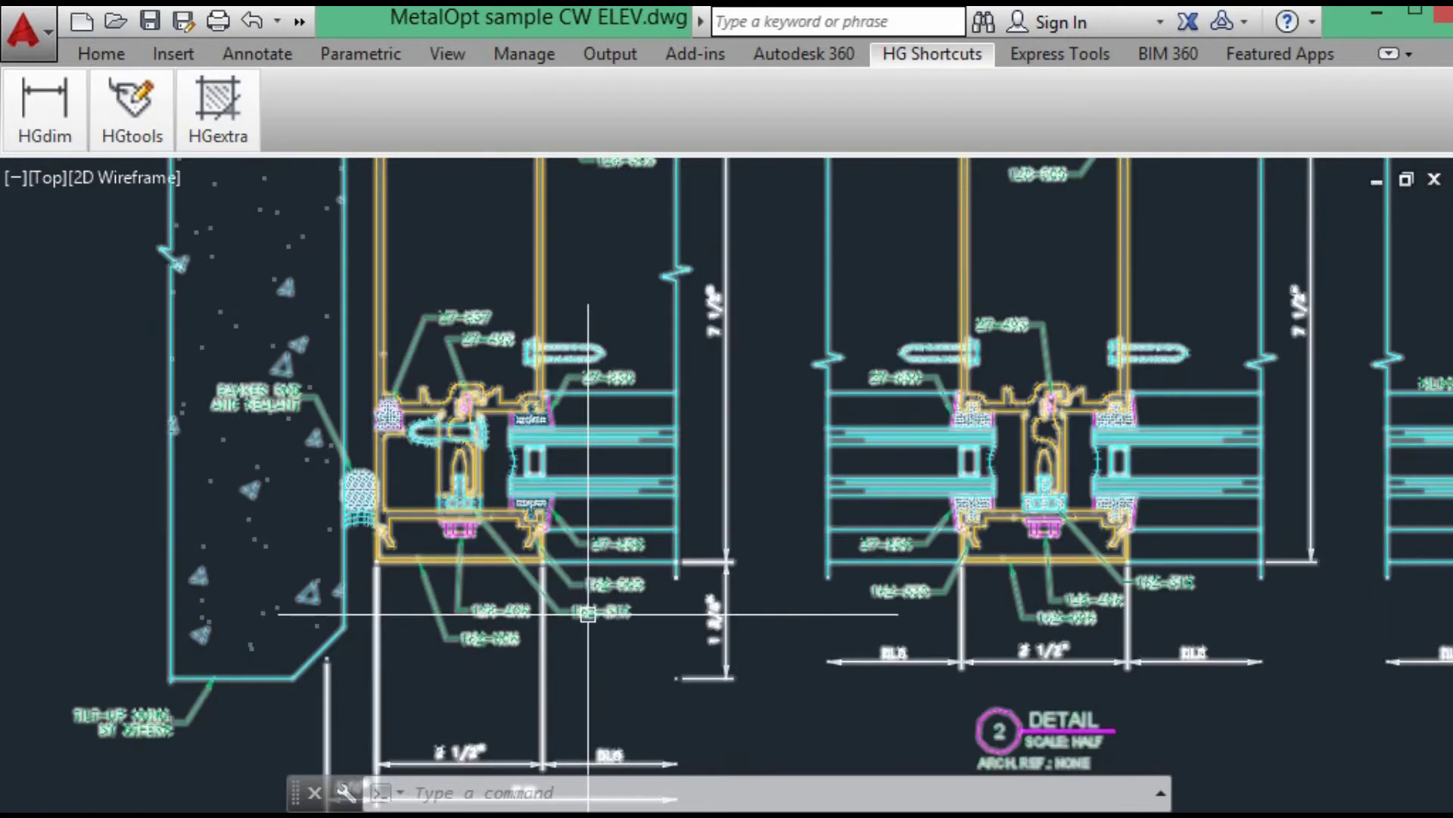
Step: Move to the right-hand details, then over to the large DETAILS title and an empty area
{"action": "mouse_move", "coordinate": [995, 401]}
{"action": "middle_mouse_down"}
{"action": "mouse_move", "coordinate": [788, 485]}
{"action": "mouse_move", "coordinate": [696, 542]}
{"action": "middle_mouse_up"}
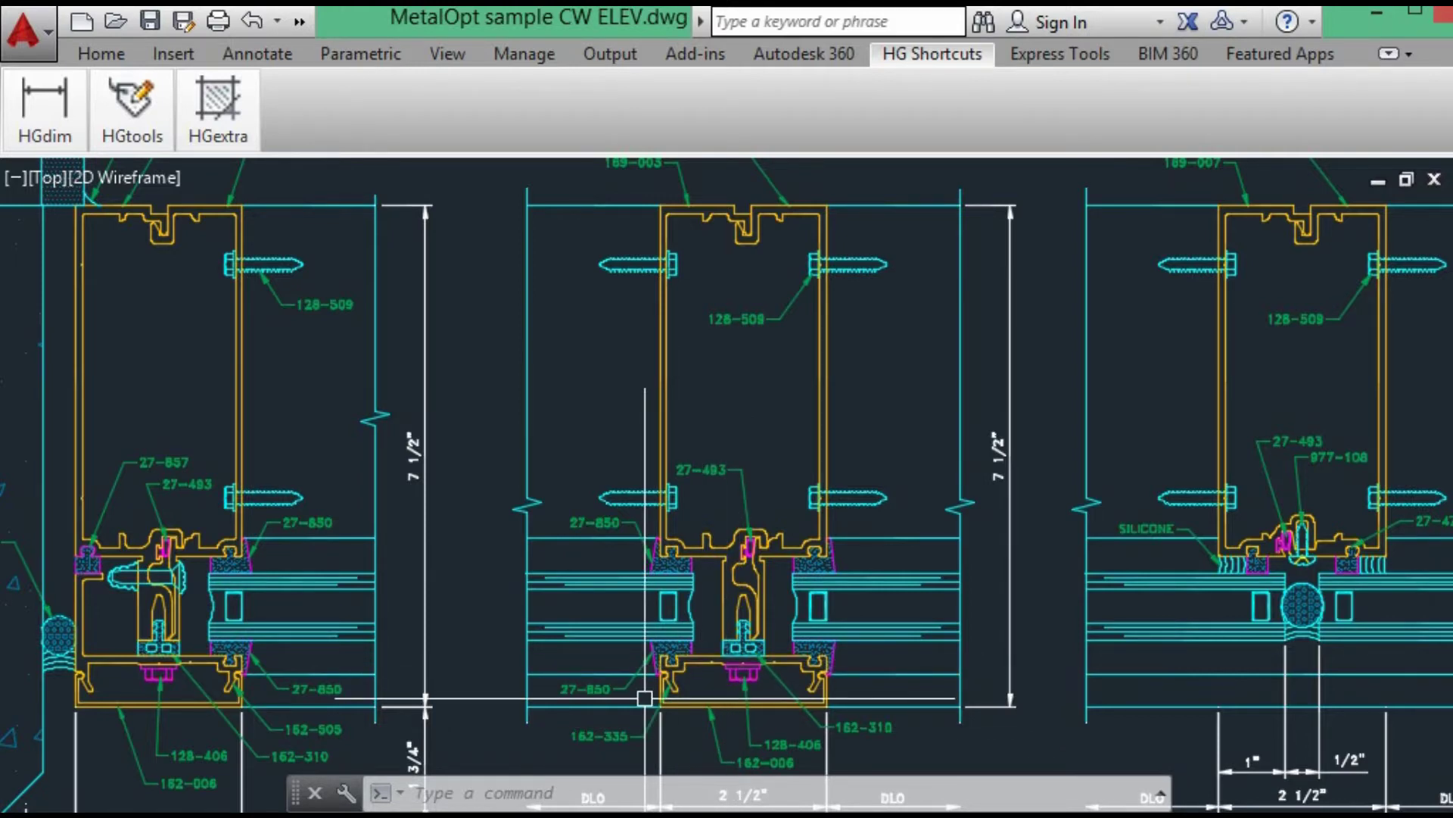
{"action": "scroll", "coordinate": [710, 473], "scroll_direction": "down", "scroll_amount": 5}
{"action": "middle_click_drag", "start_coordinate": [1156, 489], "coordinate": [535, 487]}
{"action": "scroll", "coordinate": [626, 520], "scroll_direction": "up", "scroll_amount": 5}
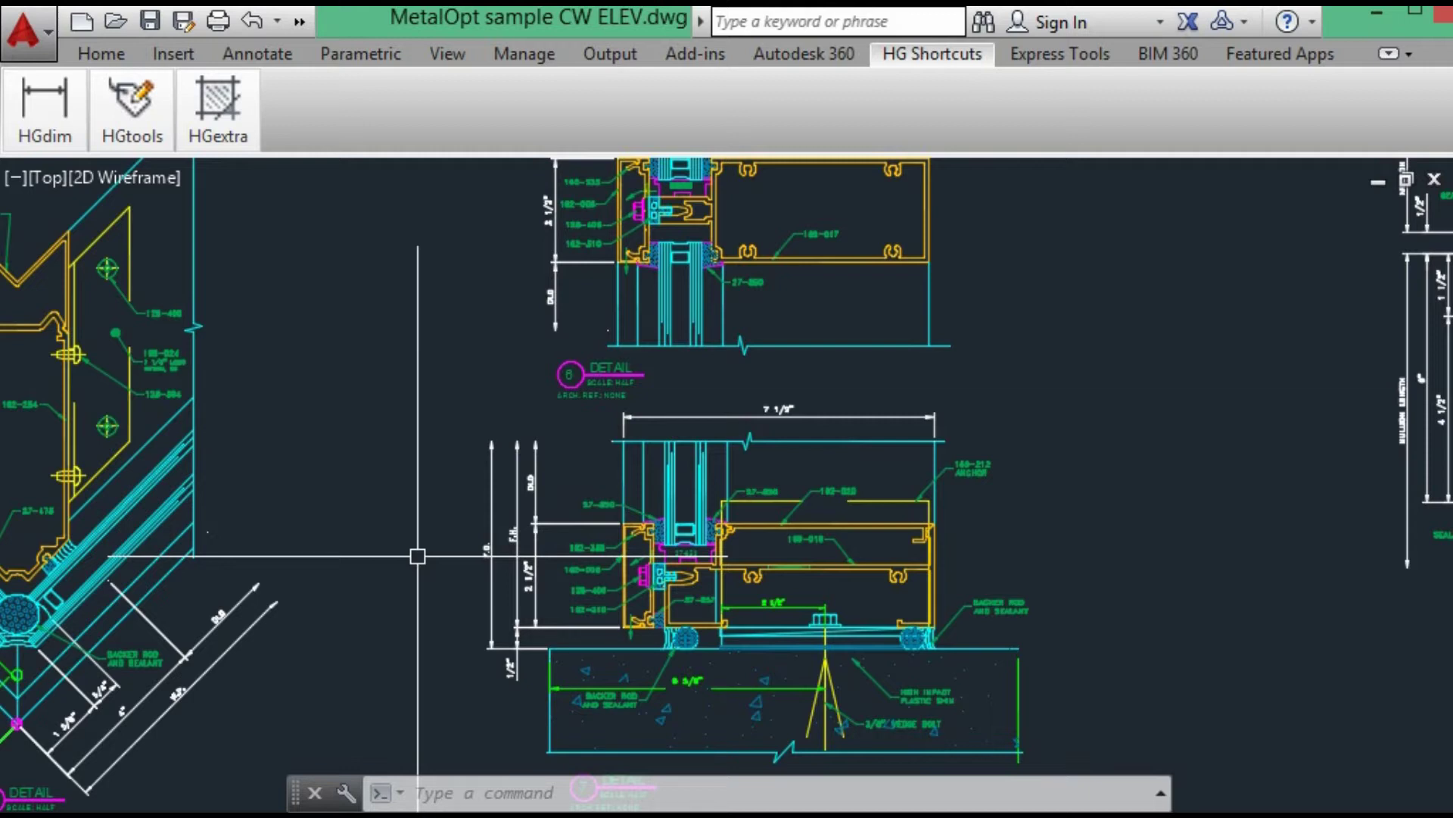
{"action": "scroll", "coordinate": [417, 557], "scroll_direction": "down", "scroll_amount": 6}
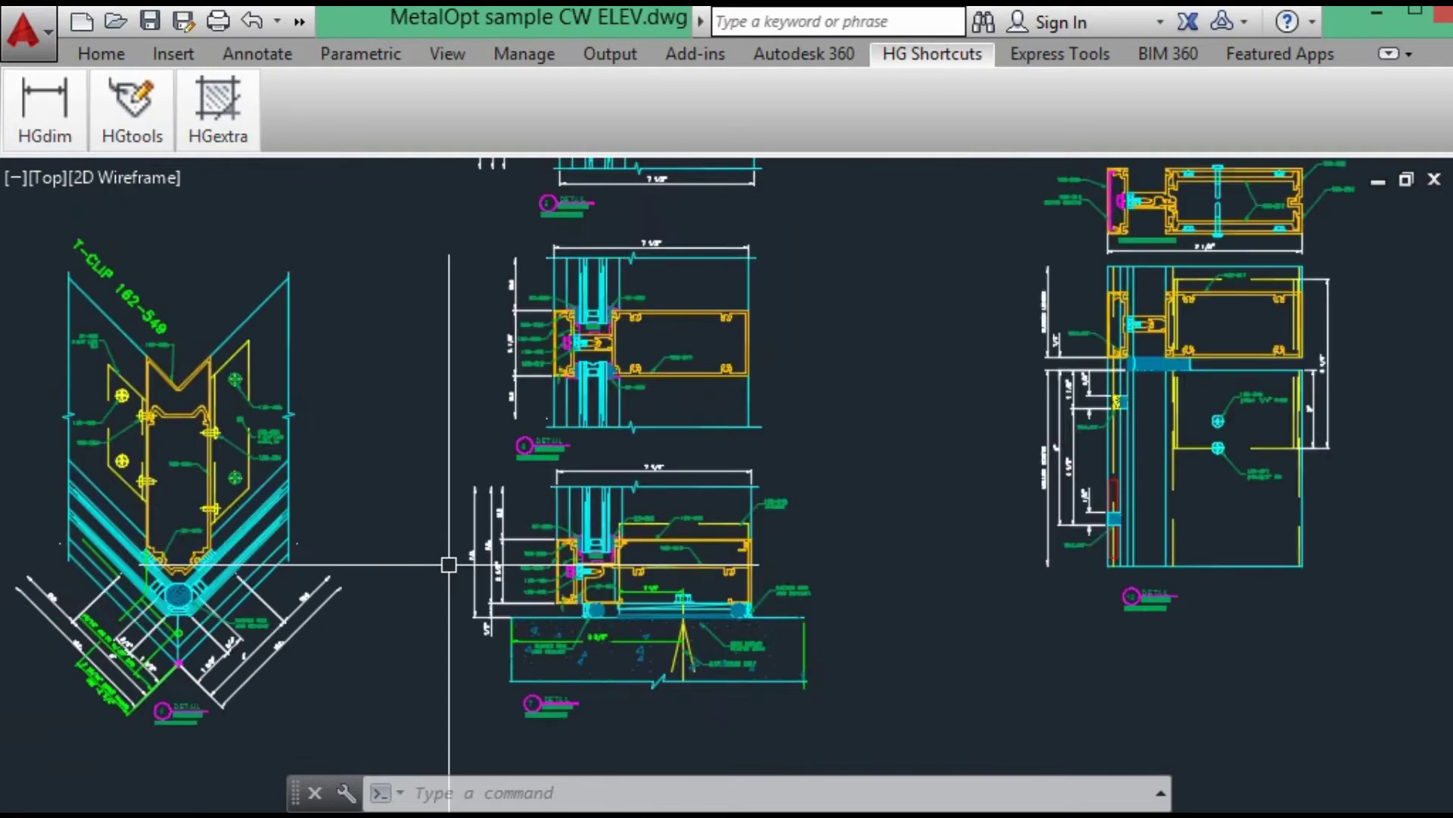
{"action": "mouse_move", "coordinate": [850, 616]}
{"action": "middle_mouse_down"}
{"action": "mouse_move", "coordinate": [480, 359]}
{"action": "mouse_move", "coordinate": [130, 194]}
{"action": "middle_mouse_up"}
{"action": "scroll", "coordinate": [674, 392], "scroll_direction": "up", "scroll_amount": 5}
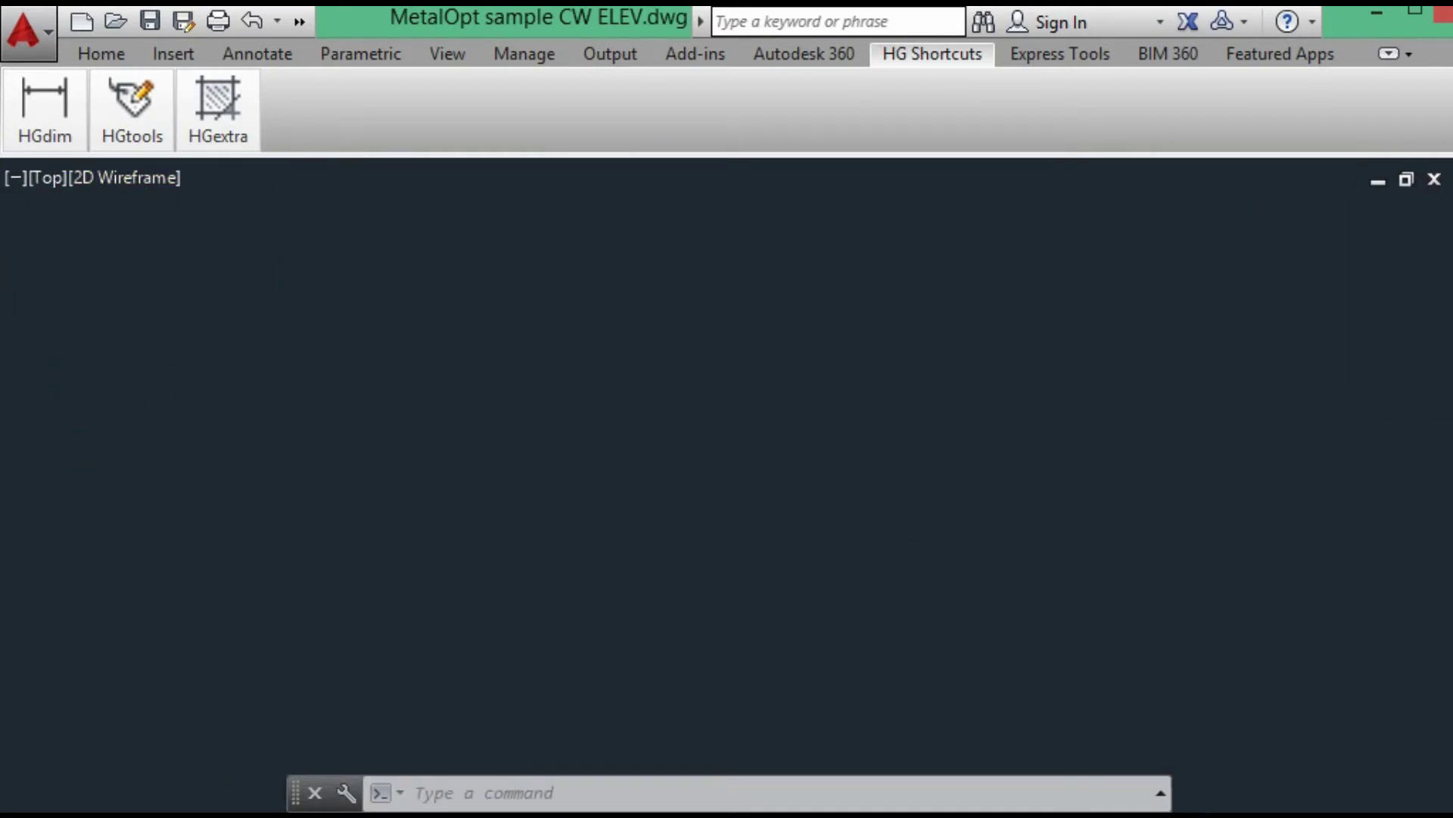
Step: In the DATA TAG GROUPED area, copy (CP) the first mullion line with its three TAGs
{"action": "scroll", "coordinate": [643, 474], "scroll_direction": "down", "scroll_amount": 3}
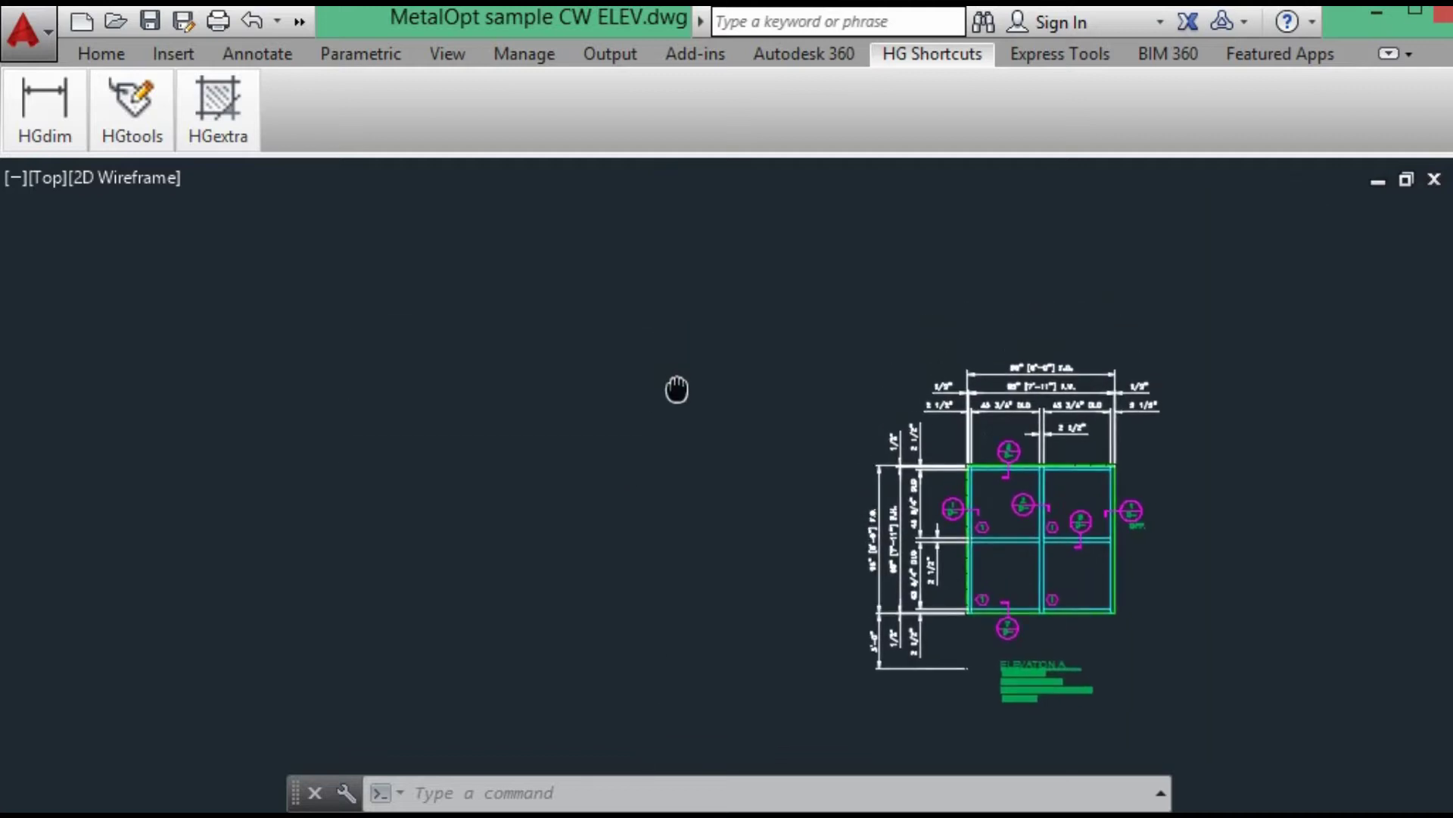
{"action": "middle_click_drag", "start_coordinate": [685, 406], "coordinate": [853, 590]}
{"action": "scroll", "coordinate": [875, 292], "scroll_direction": "up", "scroll_amount": 5}
{"action": "middle_click_drag", "start_coordinate": [857, 234], "coordinate": [814, 376]}
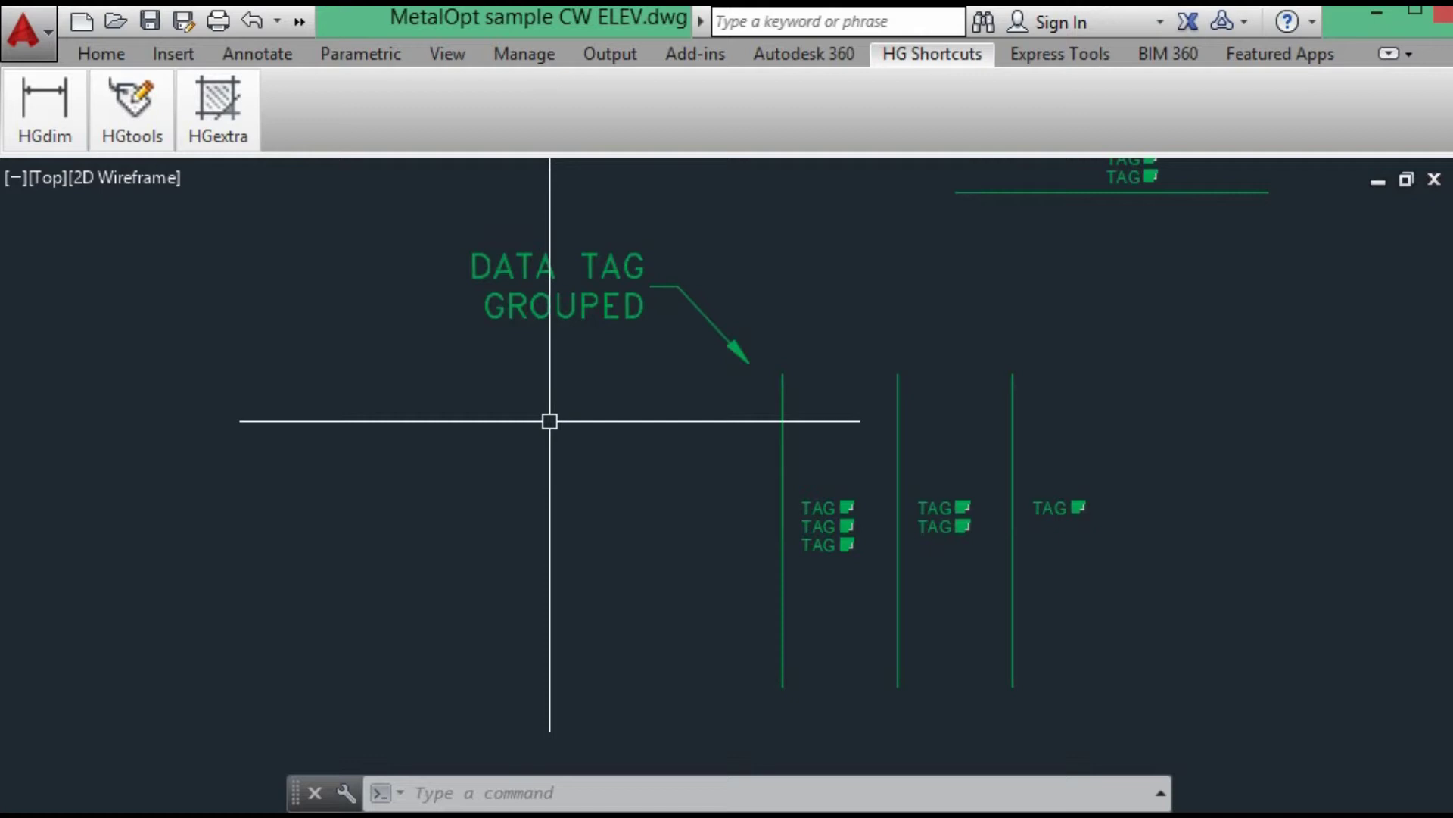
{"action": "type", "text": "cp"}
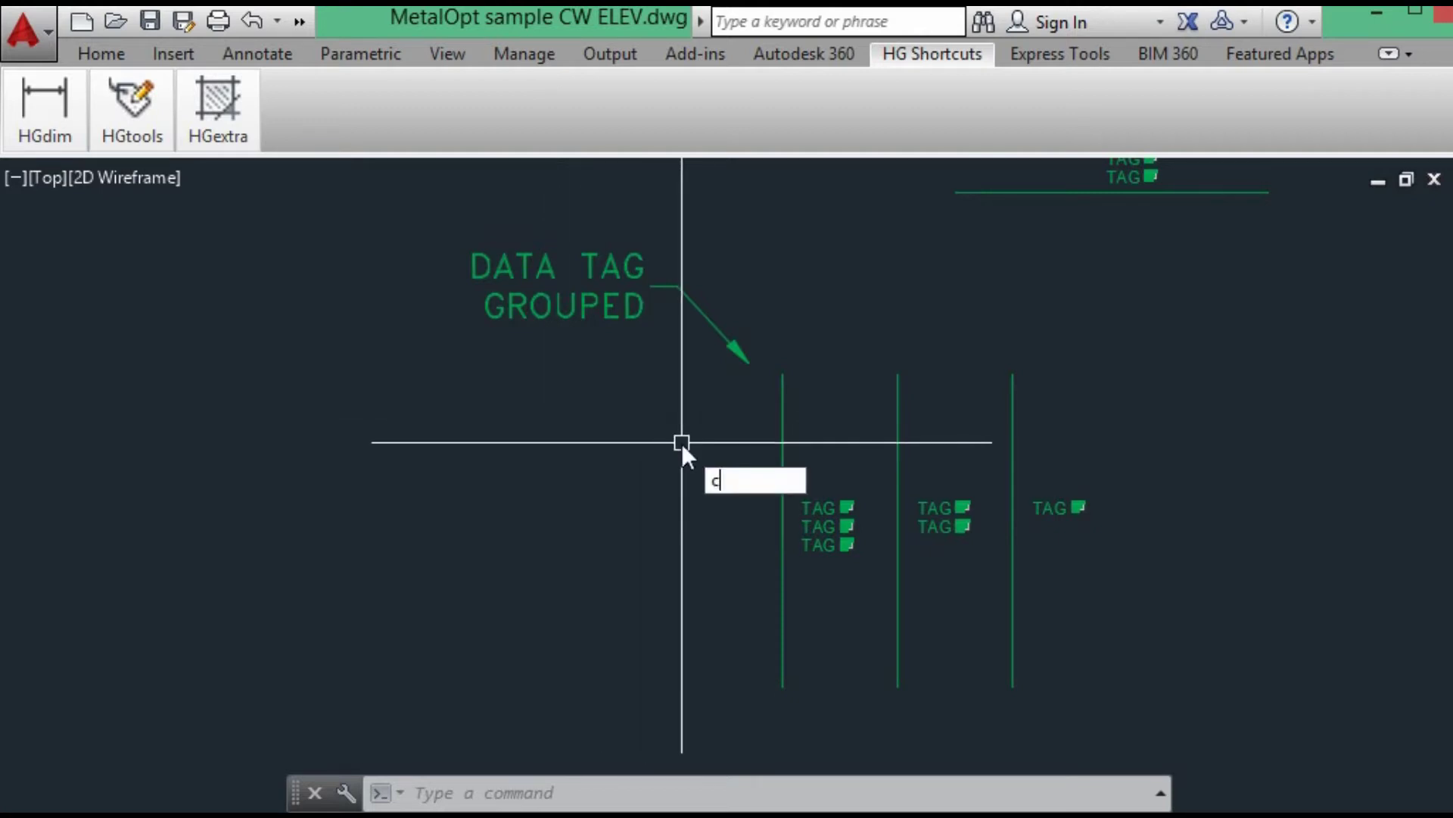
{"action": "key", "text": "Return"}
{"action": "left_click", "coordinate": [813, 460]}
{"action": "left_click", "coordinate": [740, 594]}
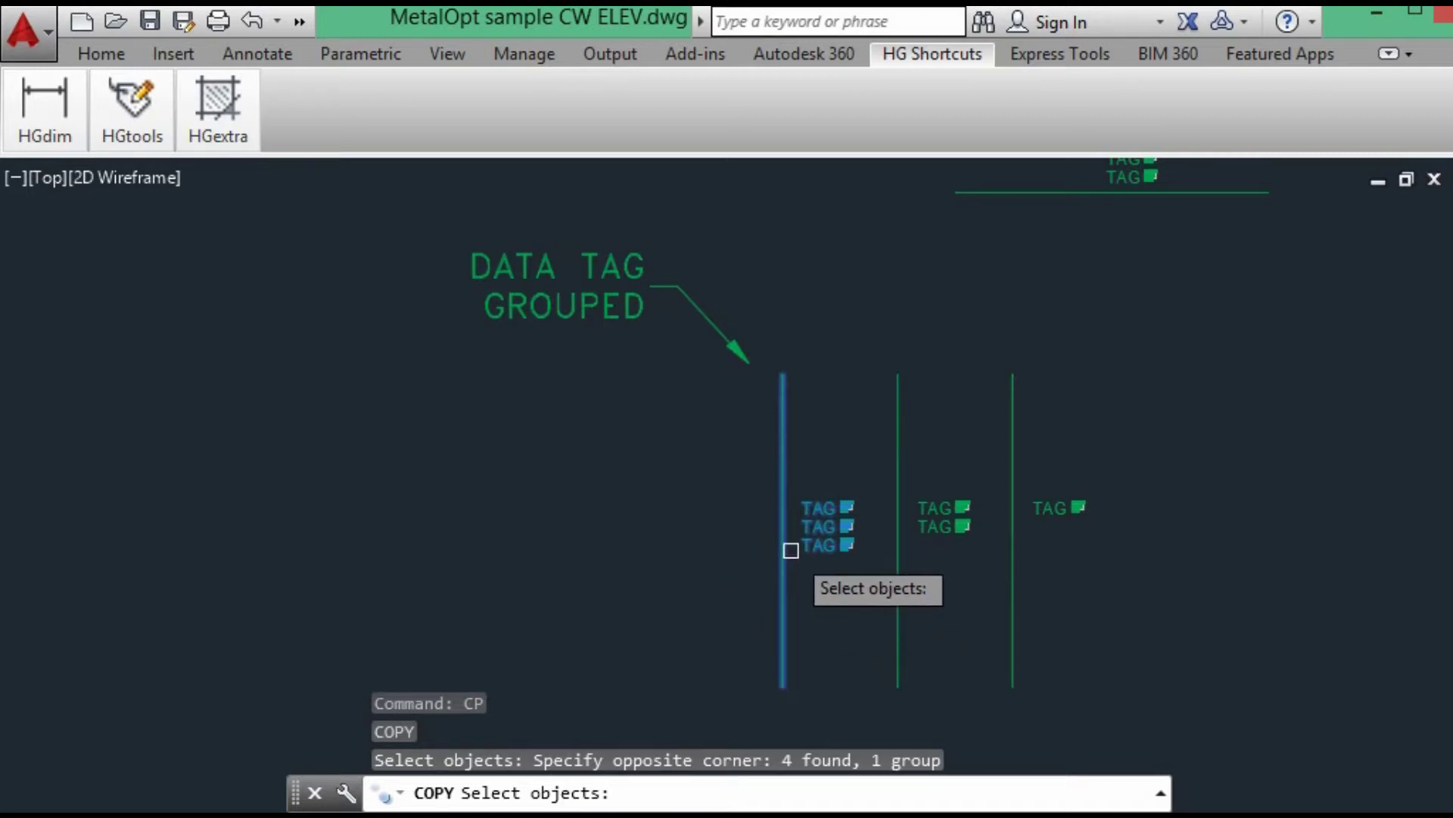
{"action": "key", "text": "Return"}
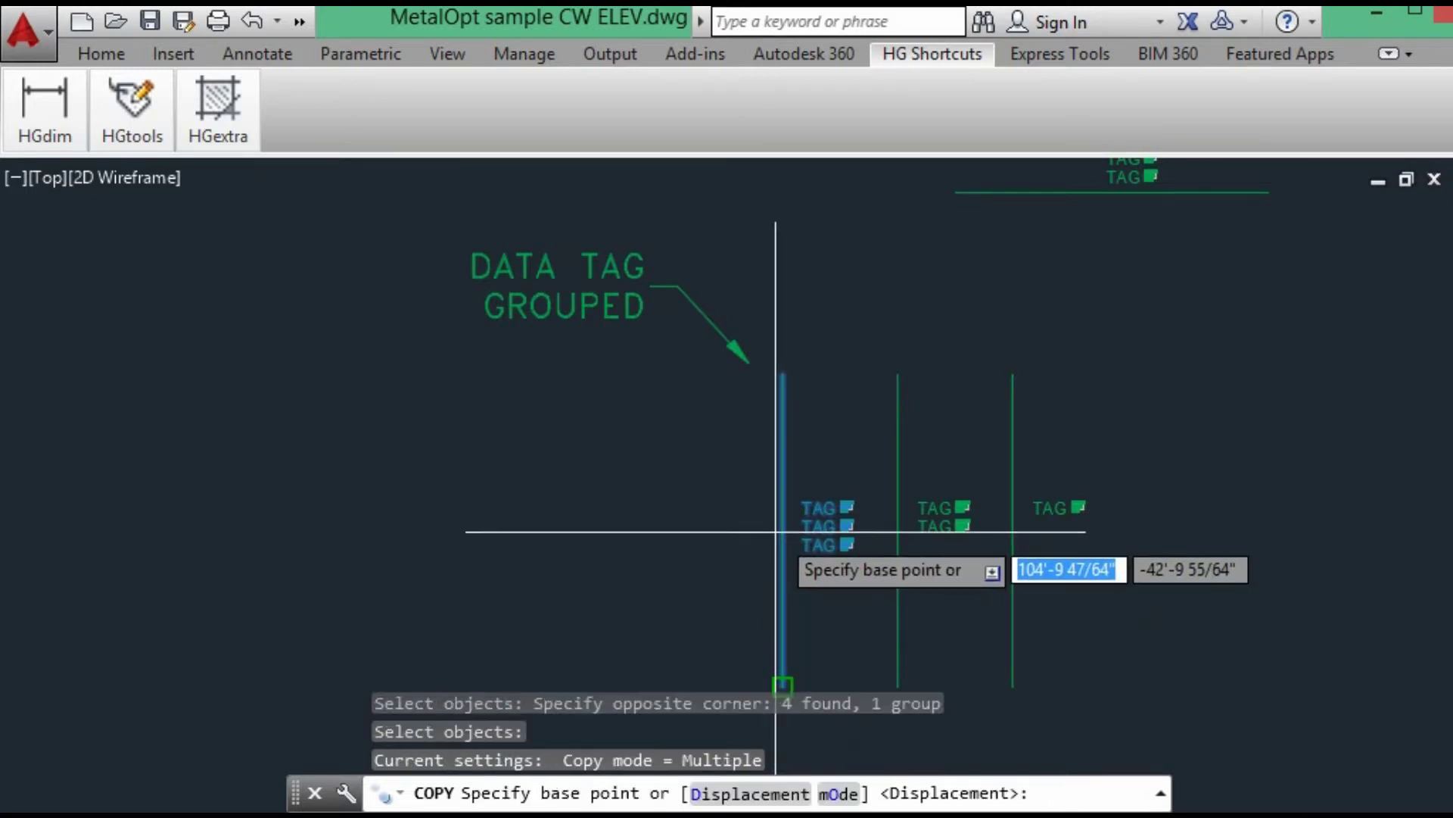
Step: Place the copy from the line's bottom end onto the elevation's lower-left mullion corner
{"action": "left_click", "coordinate": [782, 529]}
{"action": "scroll", "coordinate": [782, 529], "scroll_direction": "down", "scroll_amount": 7}
{"action": "middle_click_drag", "start_coordinate": [1077, 568], "coordinate": [971, 384]}
{"action": "scroll", "coordinate": [626, 412], "scroll_direction": "up", "scroll_amount": 8}
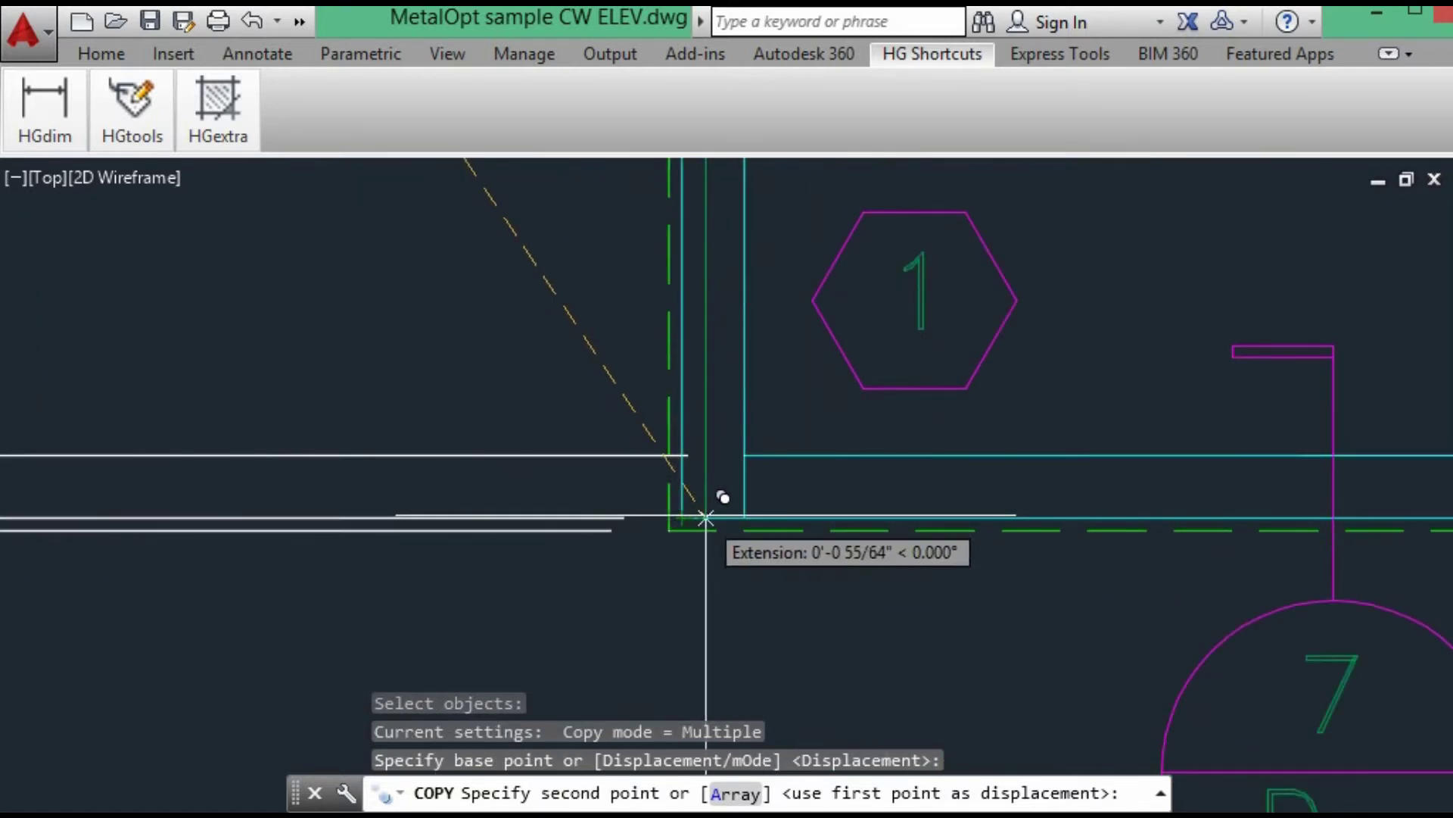
{"action": "left_click", "coordinate": [710, 511]}
{"action": "scroll", "coordinate": [712, 511], "scroll_direction": "down", "scroll_amount": 4}
{"action": "scroll", "coordinate": [747, 395], "scroll_direction": "down", "scroll_amount": 2}
{"action": "key", "text": "Escape"}
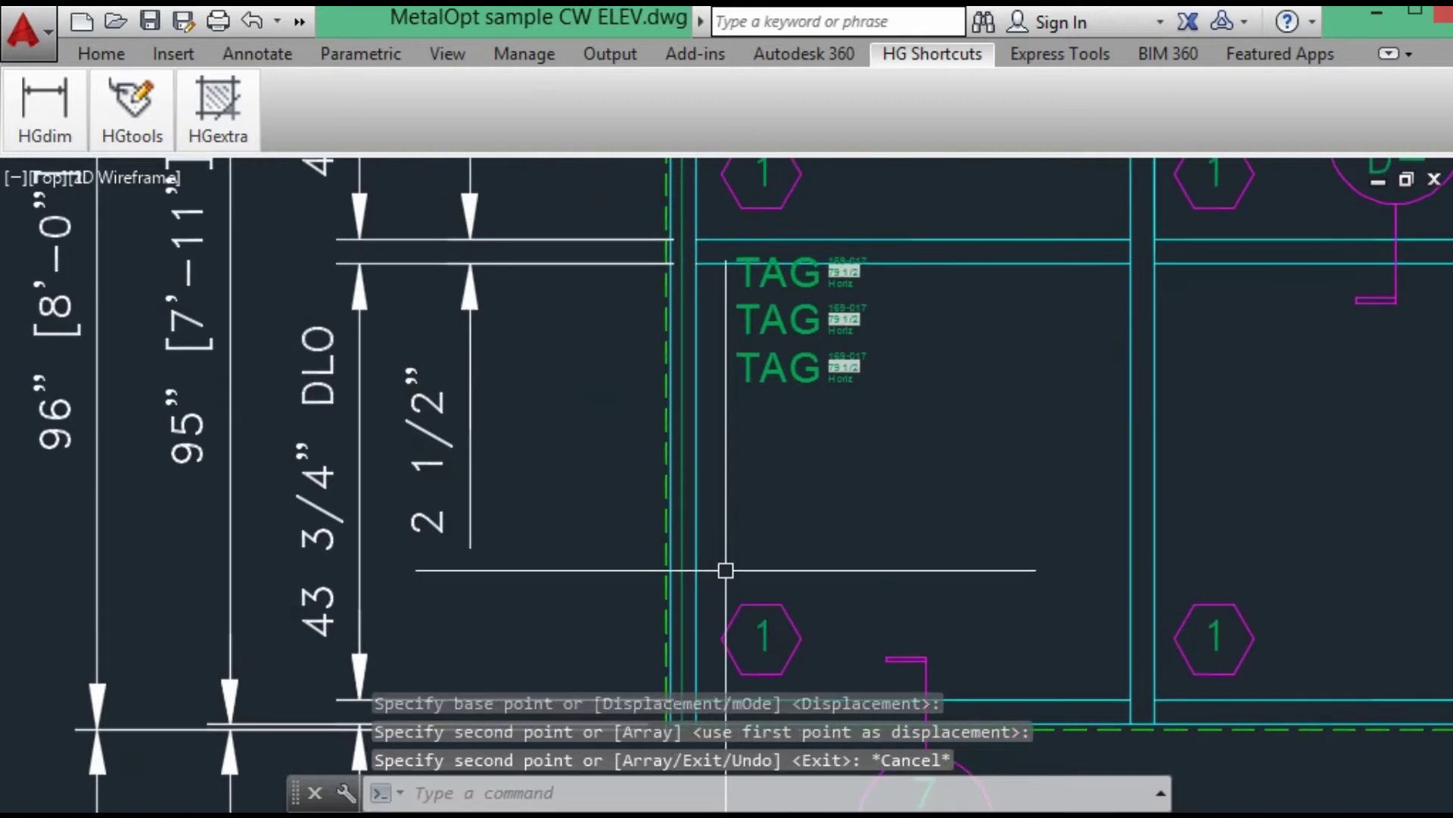
{"action": "type", "text": "s"}
{"action": "key", "text": "Return"}
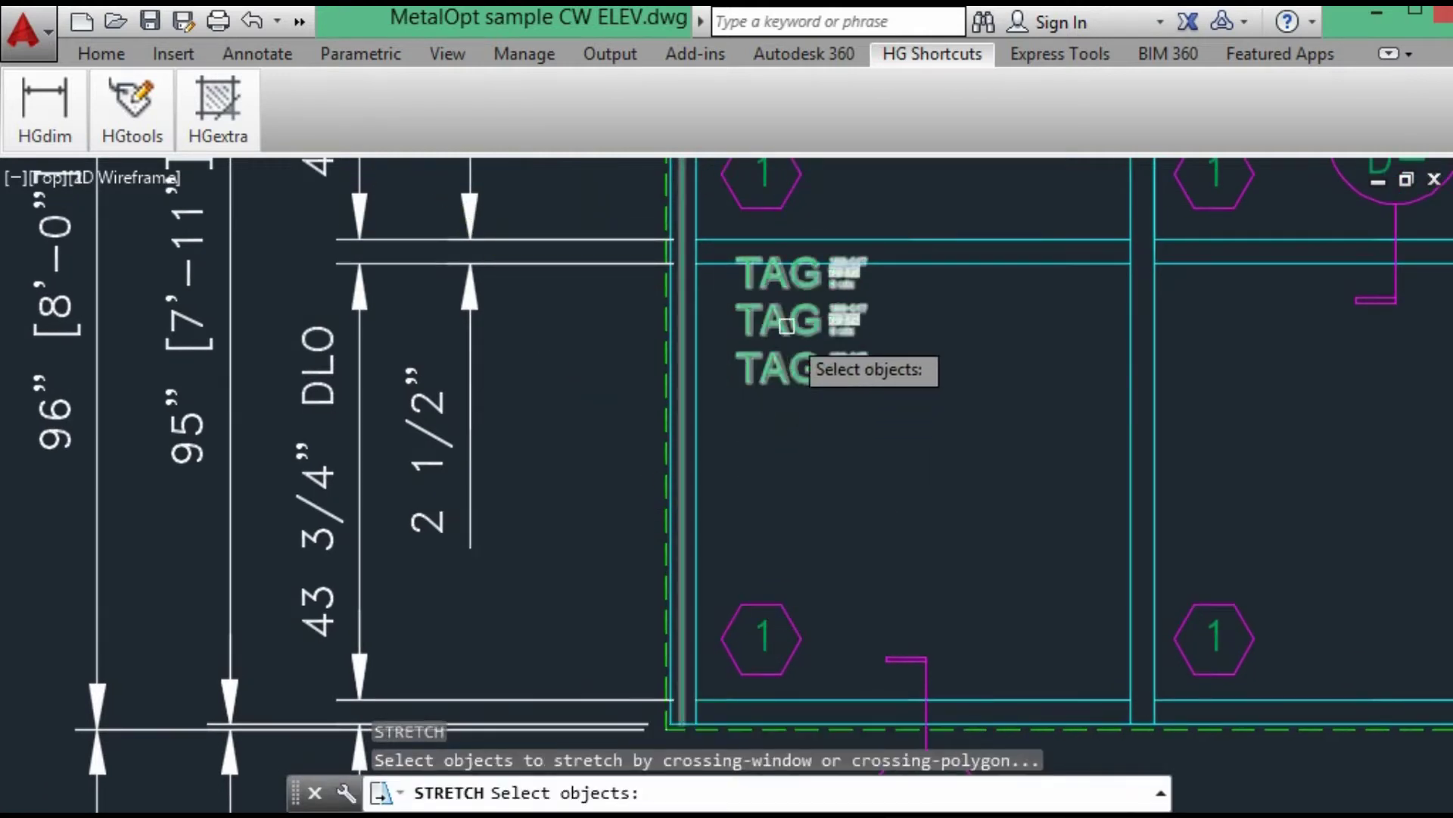
{"action": "left_click", "coordinate": [782, 278]}
{"action": "left_click", "coordinate": [781, 316]}
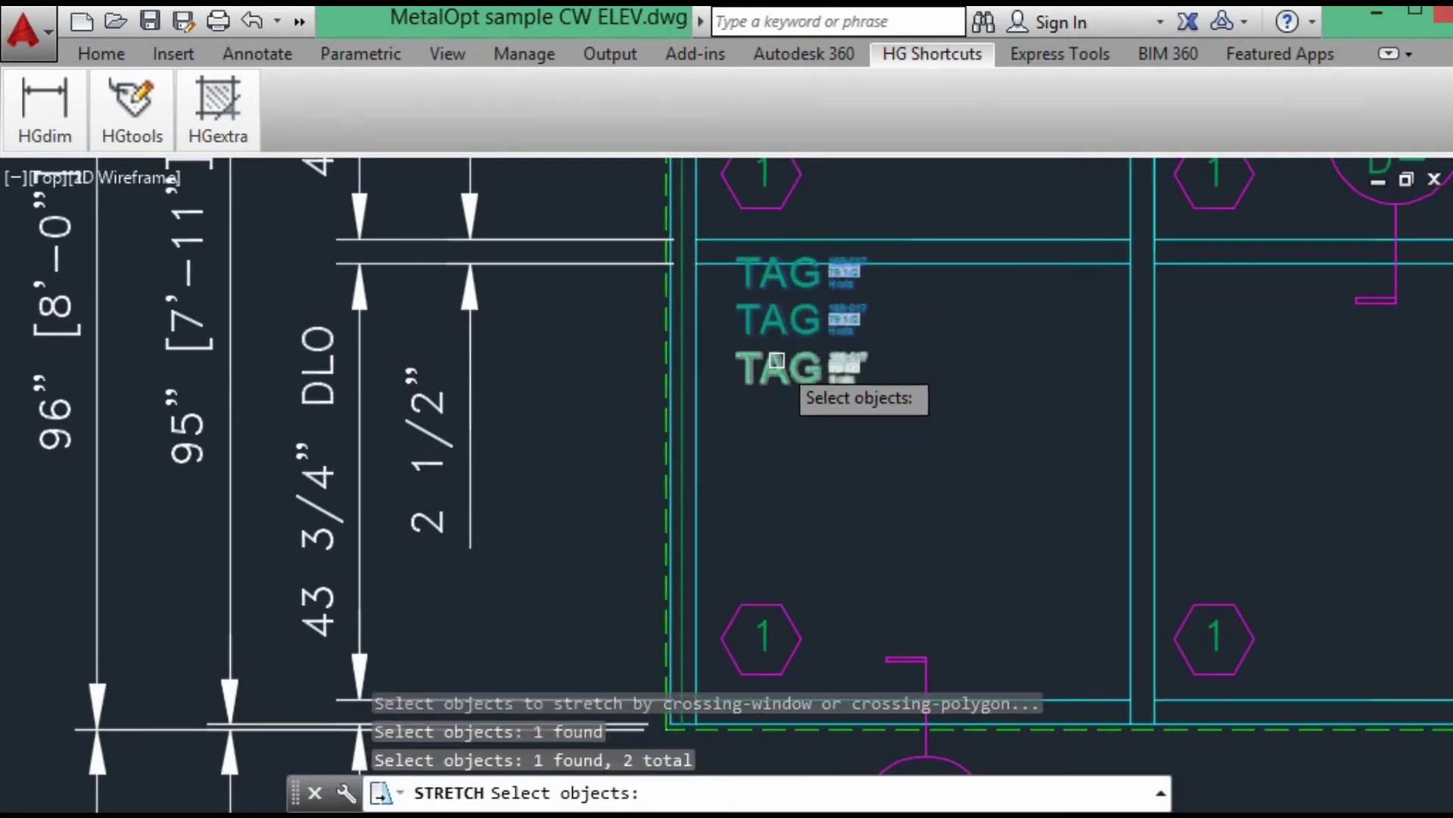
{"action": "left_click", "coordinate": [780, 367]}
{"action": "key", "text": "Return"}
{"action": "left_click", "coordinate": [771, 324]}
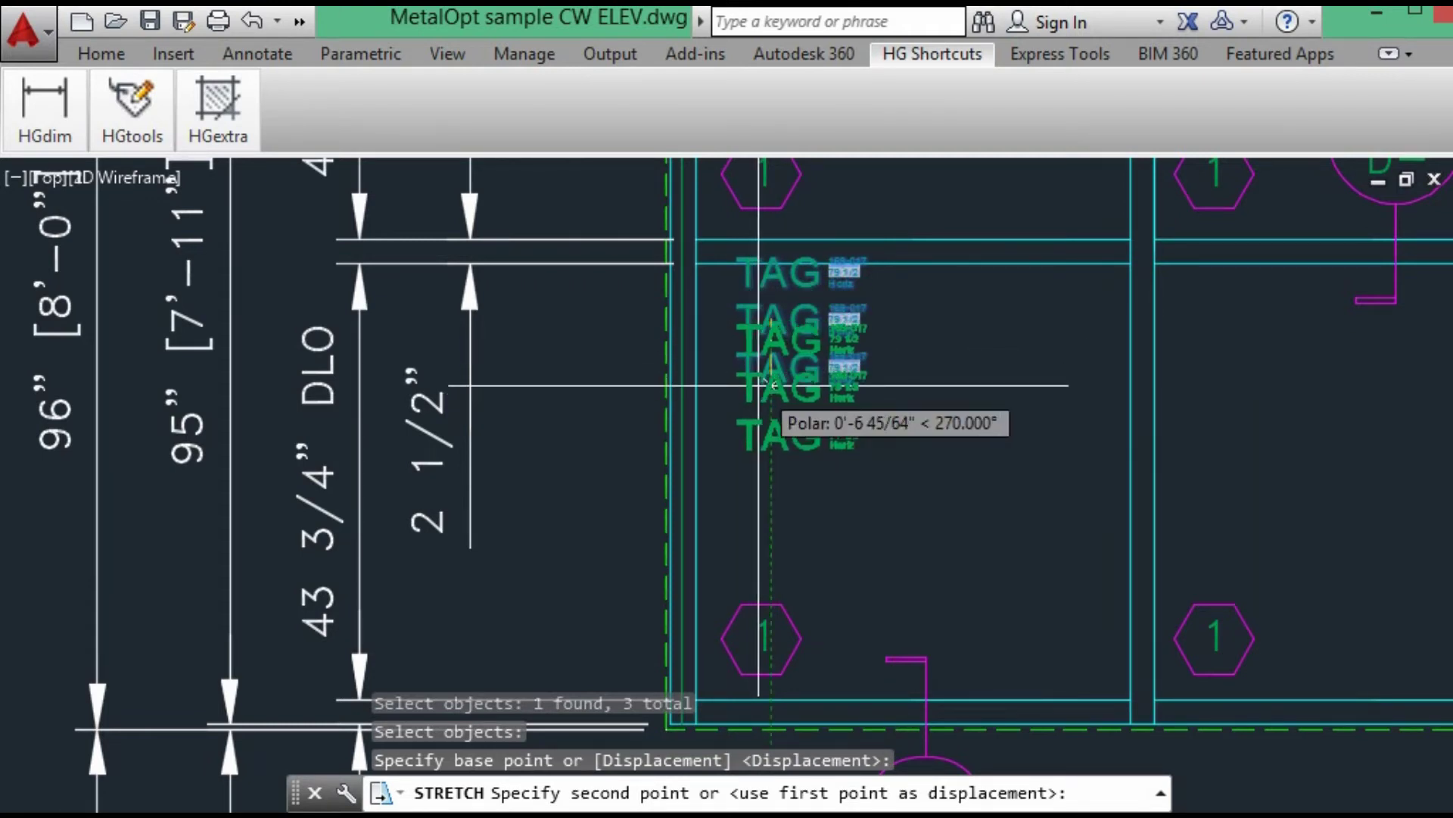
{"action": "left_click", "coordinate": [753, 388]}
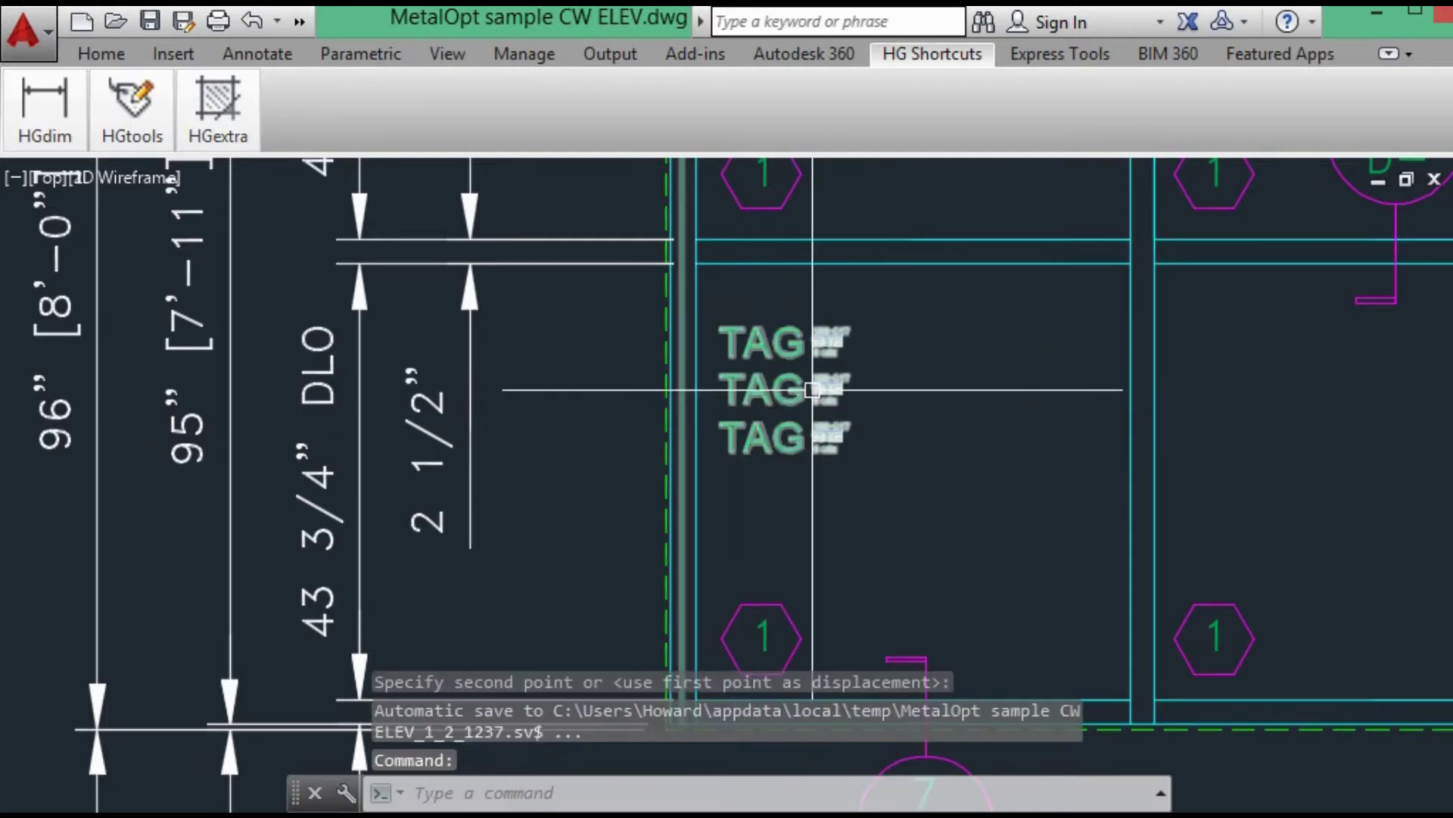
{"action": "scroll", "coordinate": [754, 389], "scroll_direction": "down", "scroll_amount": 4}
{"action": "scroll", "coordinate": [756, 346], "scroll_direction": "up", "scroll_amount": 5}
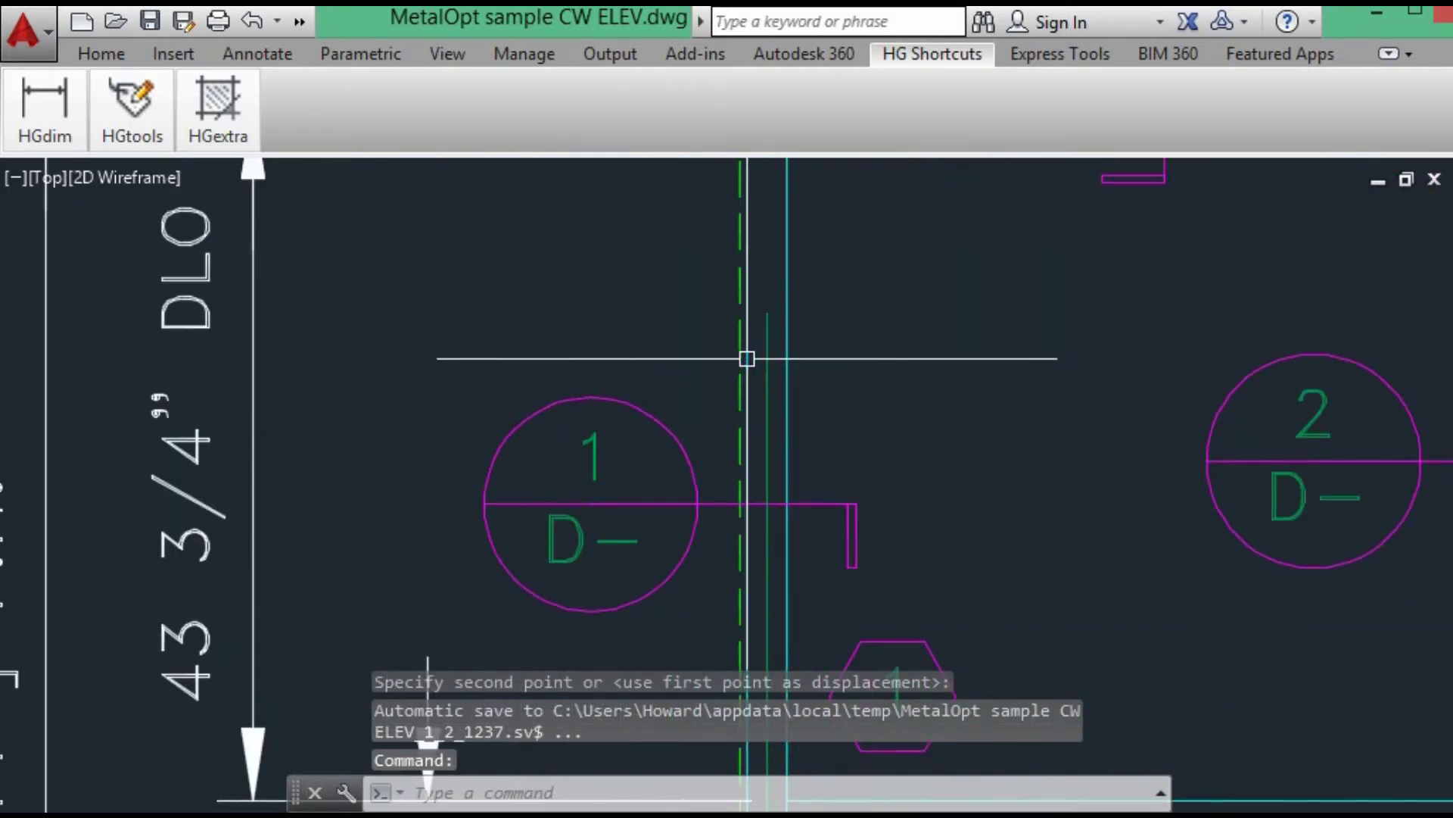
{"action": "middle_click_drag", "start_coordinate": [831, 318], "coordinate": [746, 545]}
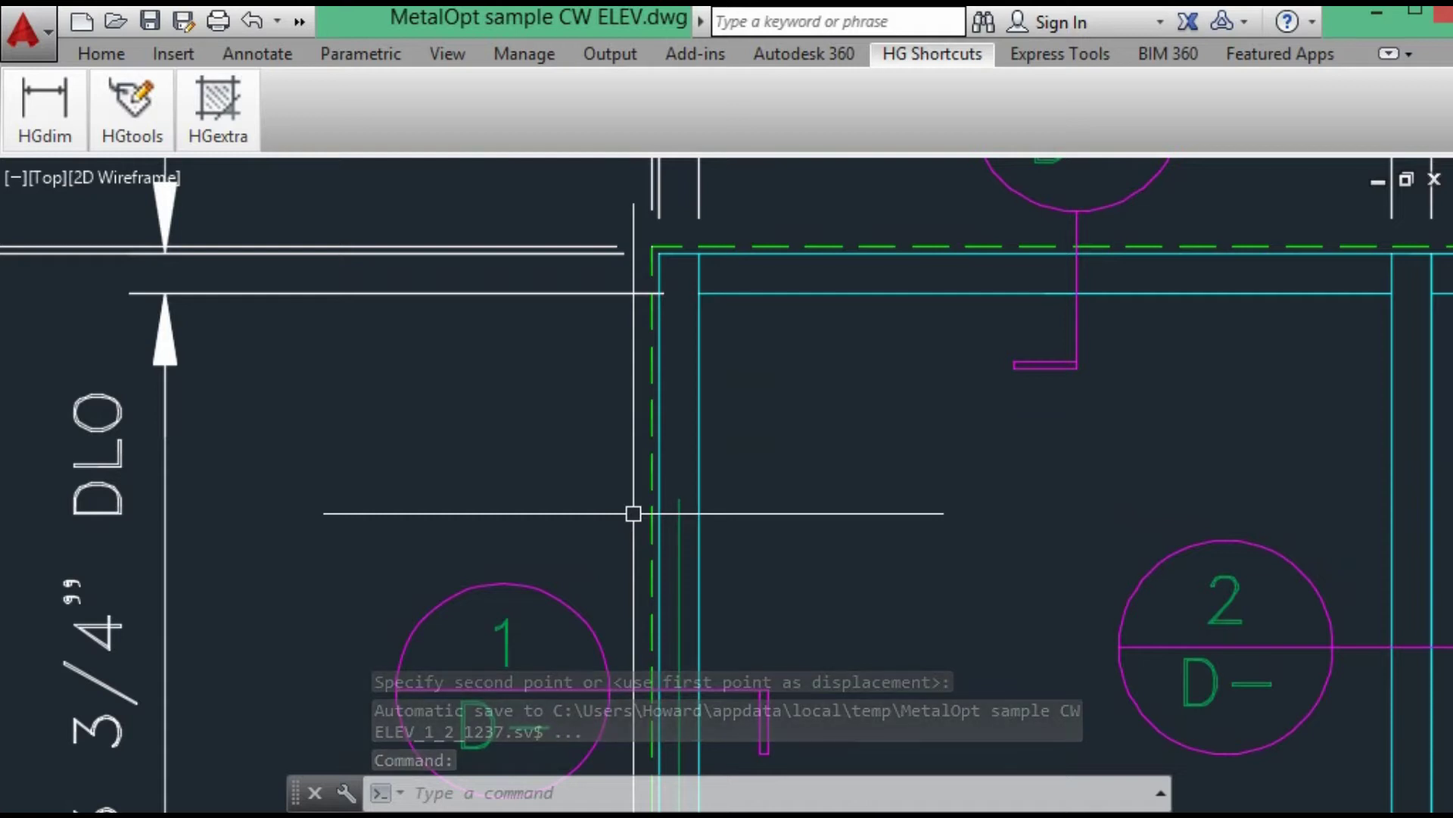
{"action": "type", "text": "ex"}
{"action": "key", "text": "Return"}
{"action": "key", "text": "Return"}
{"action": "key", "text": "Return"}
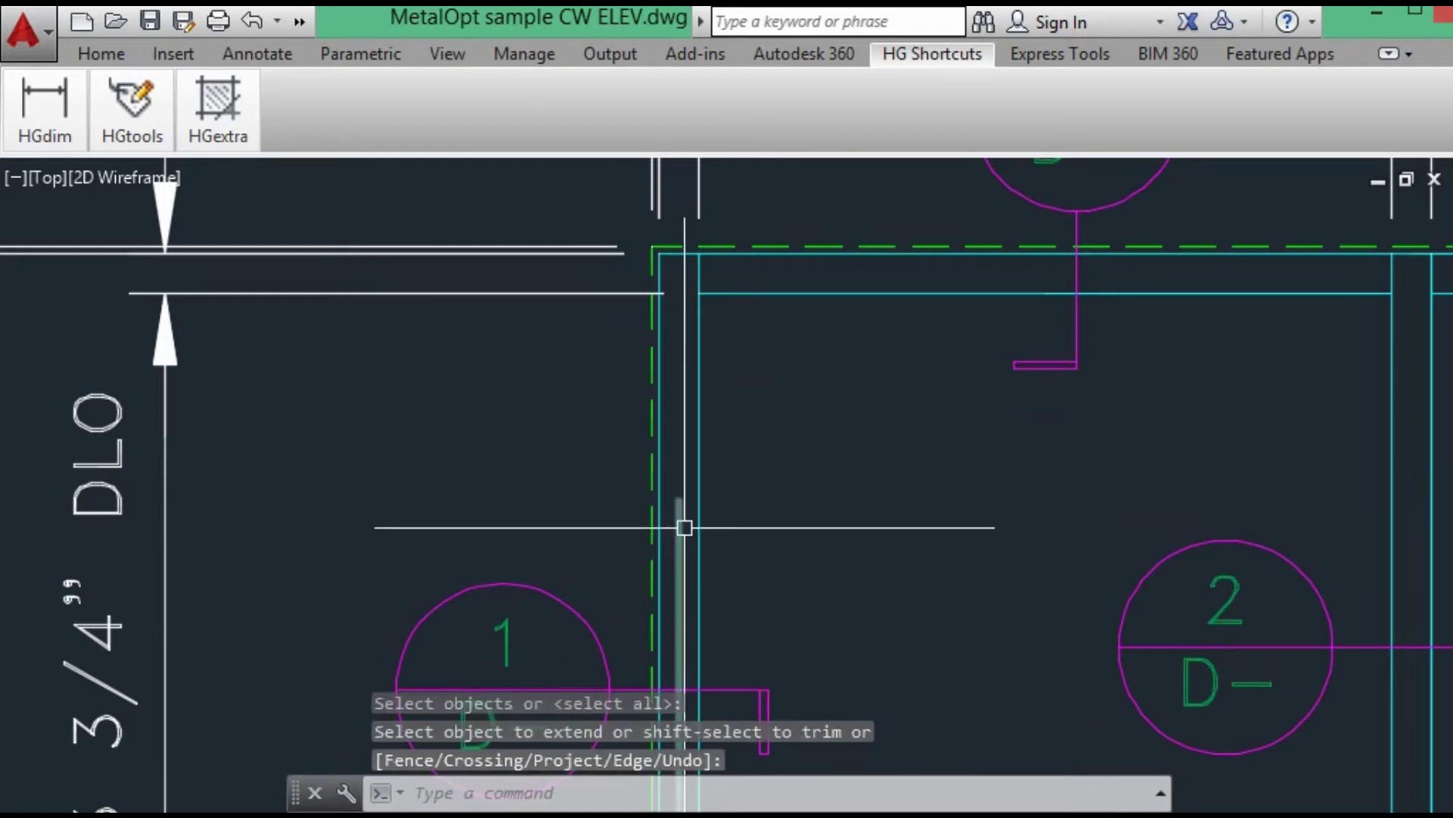
{"action": "key", "text": "Return"}
{"action": "key", "text": "Return"}
{"action": "left_click", "coordinate": [680, 521]}
{"action": "scroll", "coordinate": [680, 521], "scroll_direction": "down", "scroll_amount": 4}
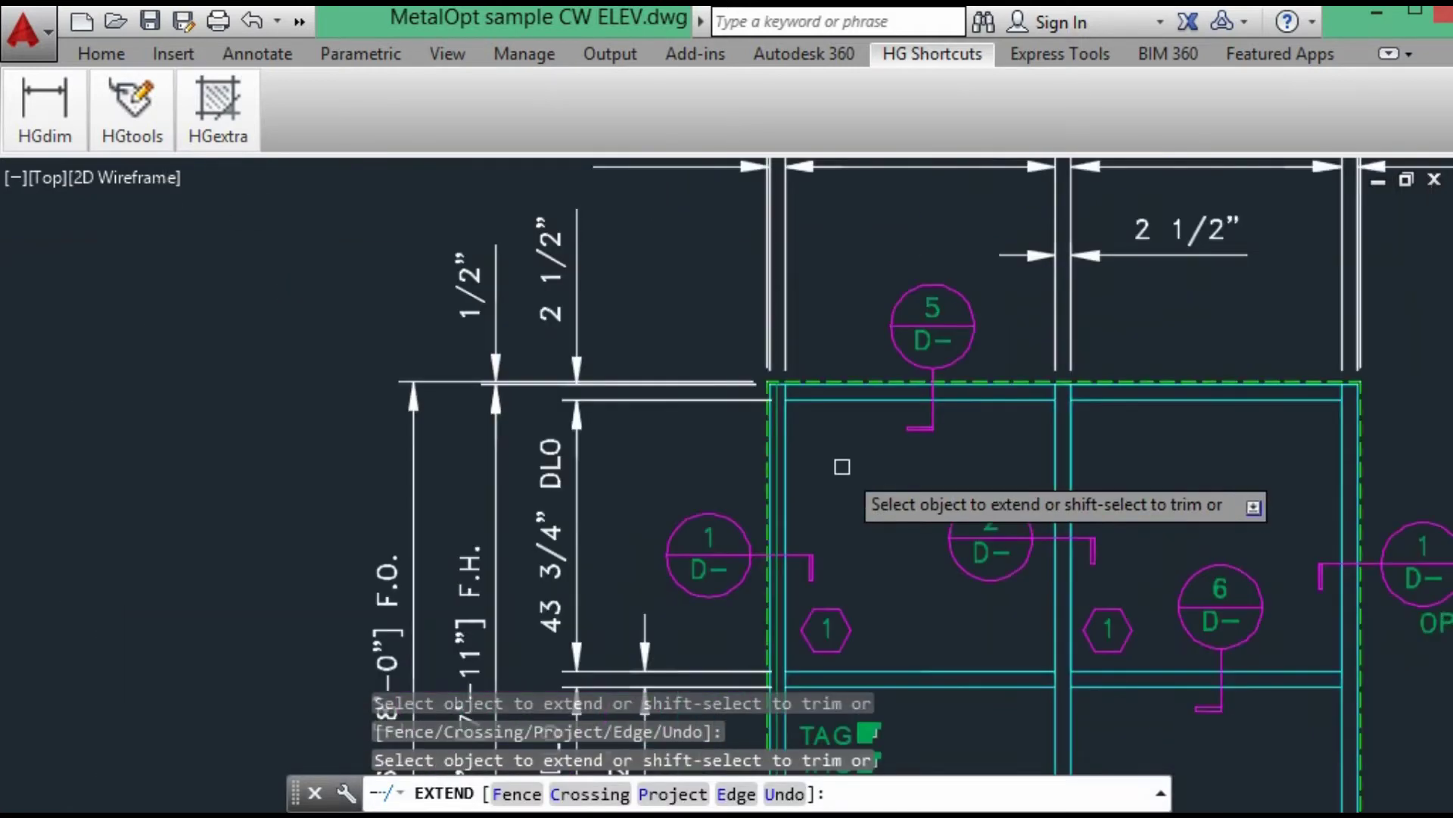
{"action": "middle_click_drag", "start_coordinate": [843, 467], "coordinate": [817, 283]}
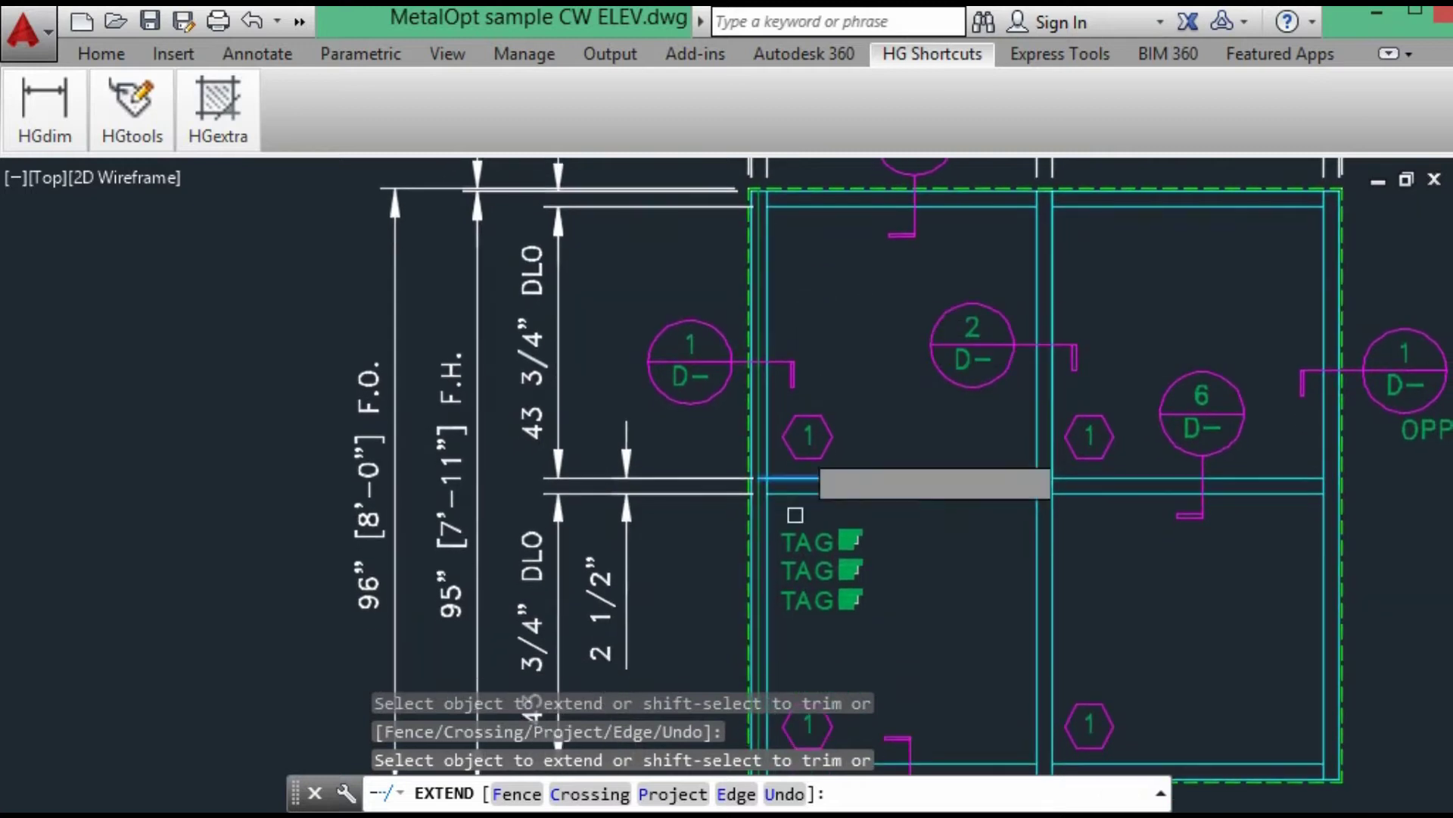
{"action": "scroll", "coordinate": [814, 566], "scroll_direction": "up", "scroll_amount": 6}
{"action": "middle_click_drag", "start_coordinate": [860, 573], "coordinate": [738, 491]}
{"action": "left_click", "coordinate": [740, 477]}
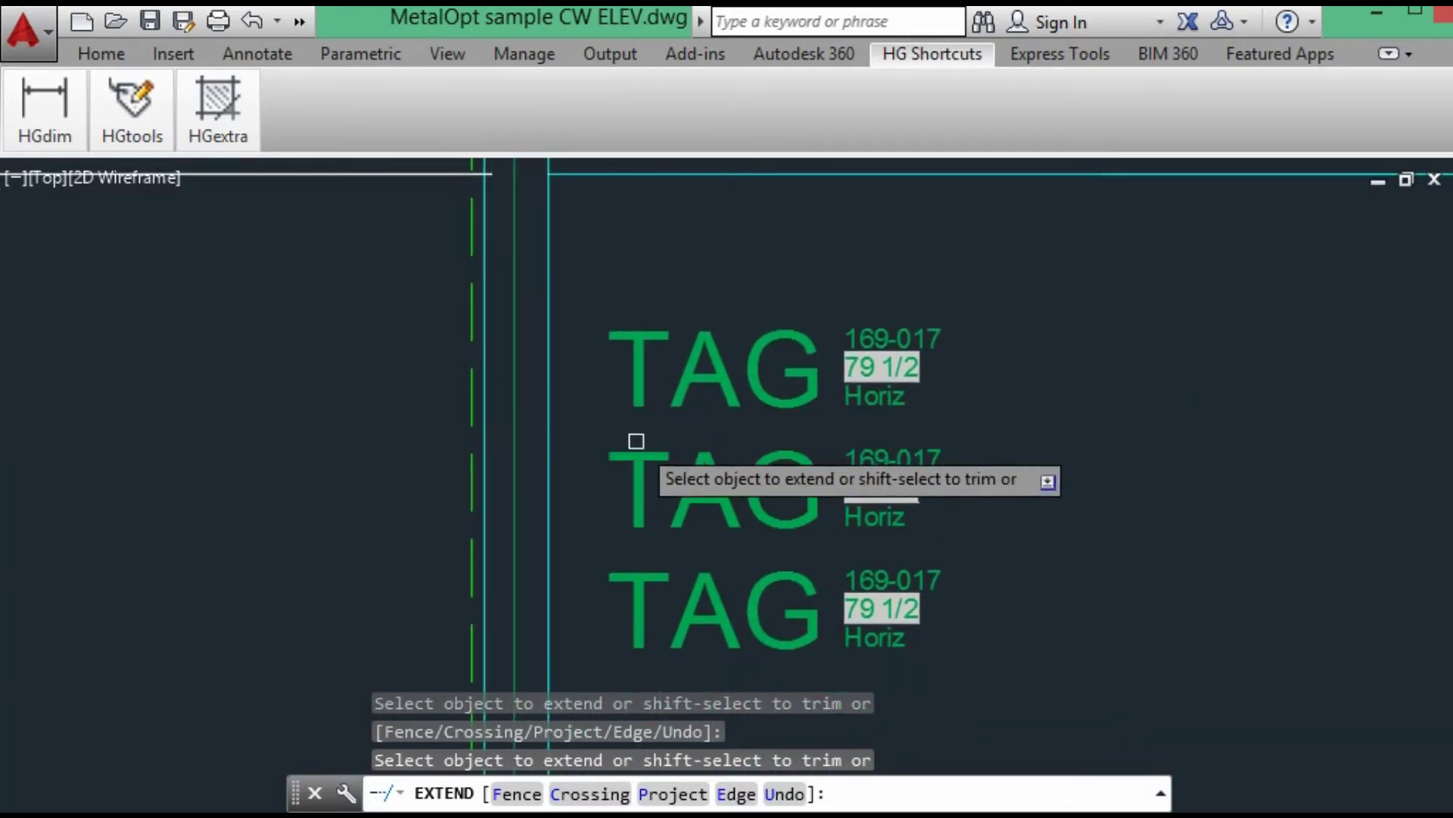
{"action": "key", "text": "Escape"}
Step: Edit the top tag to part number 169-003 and description Mull, keeping the 79 1/2 length
{"action": "middle_click_drag", "start_coordinate": [702, 450], "coordinate": [500, 421]}
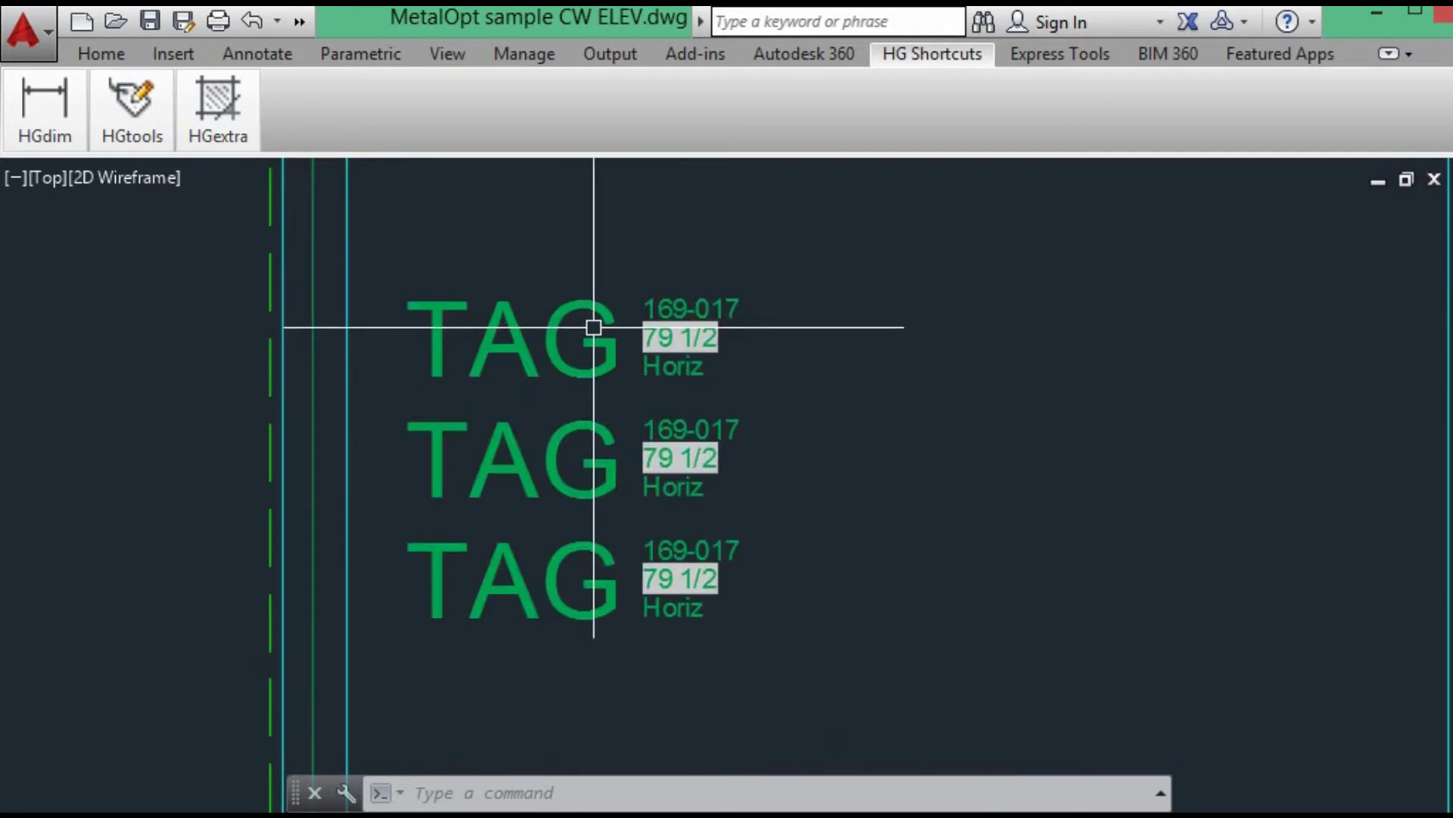
{"action": "left_click", "coordinate": [125, 113]}
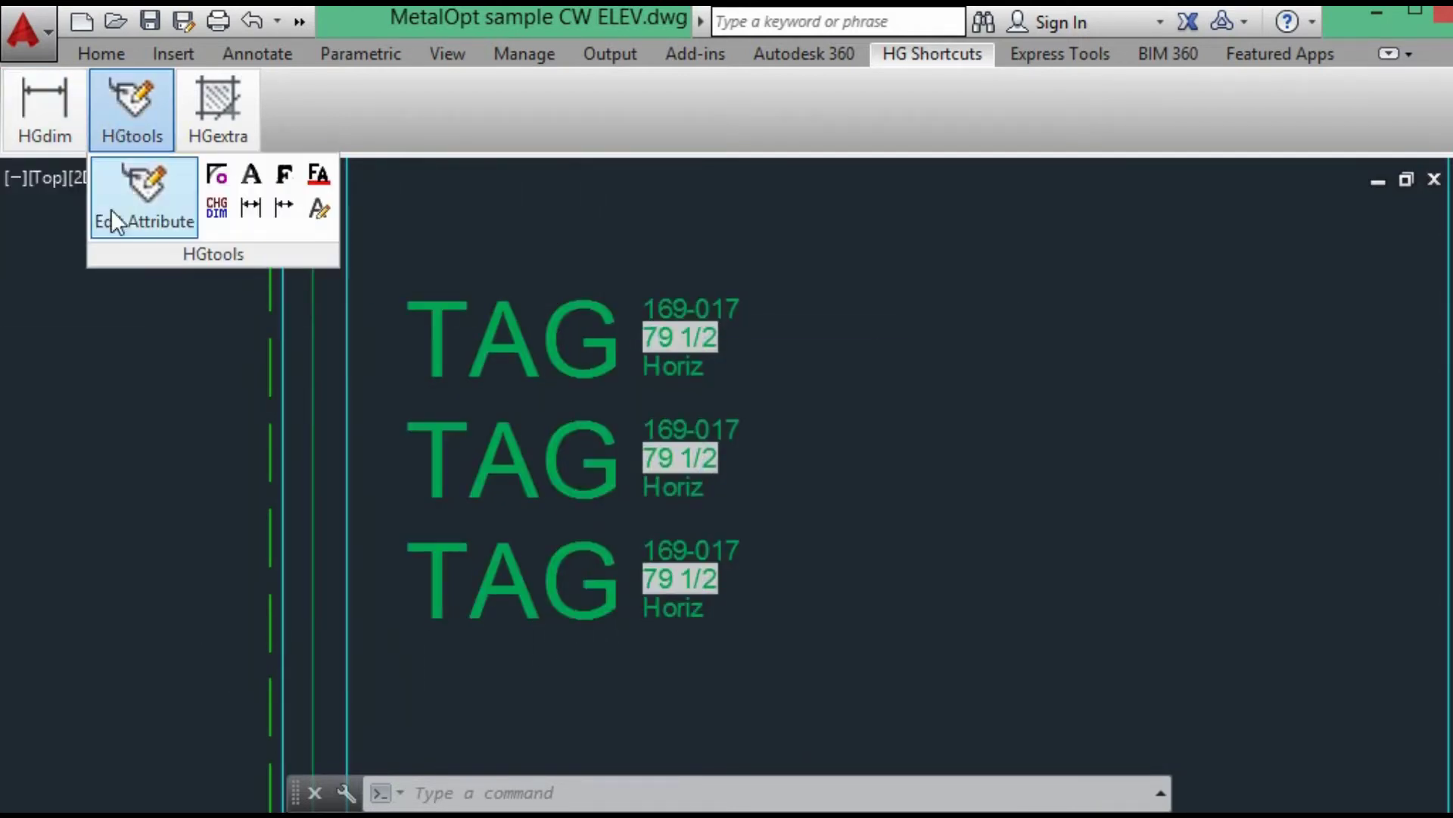
{"action": "left_click", "coordinate": [143, 214]}
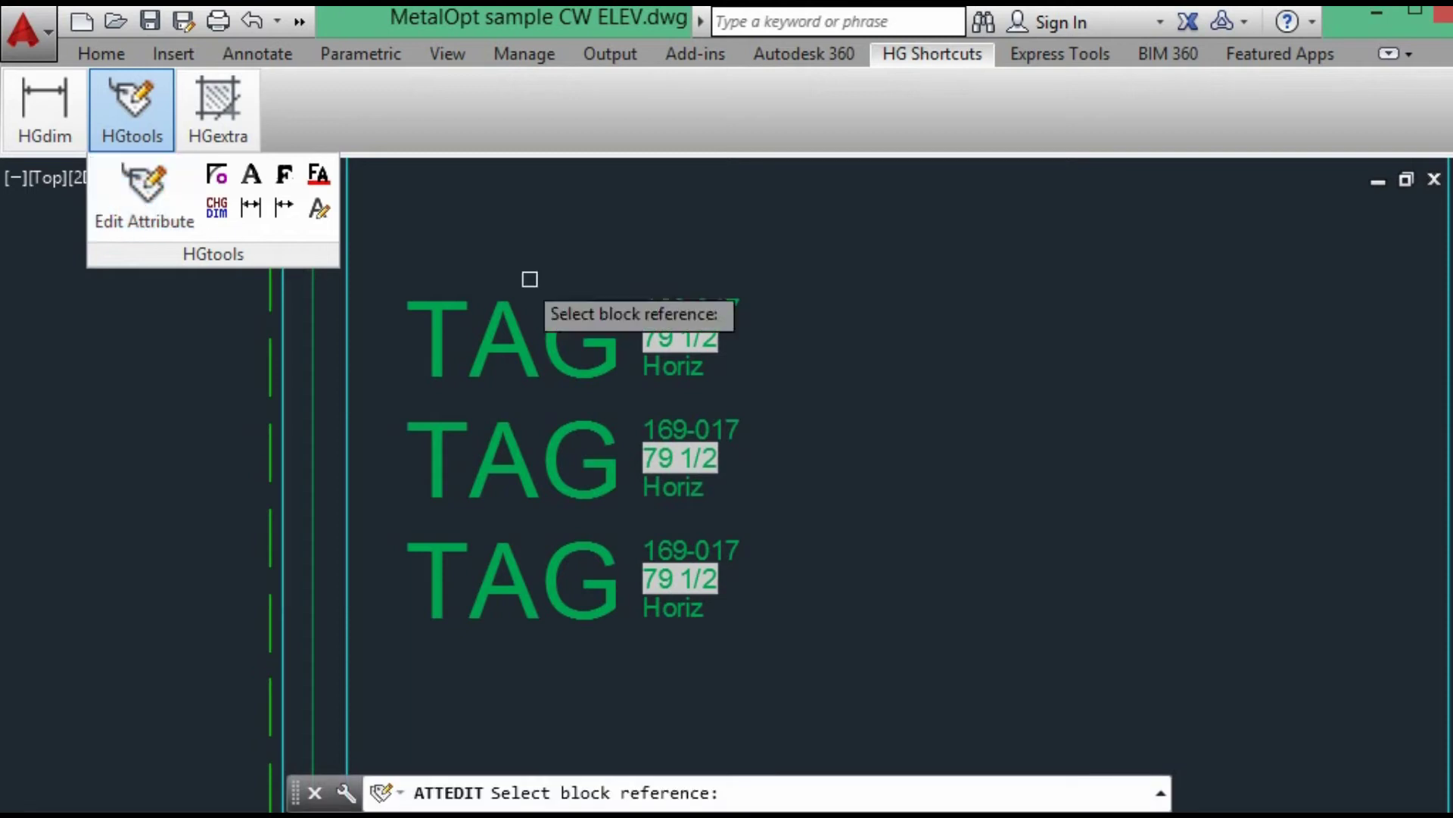
{"action": "left_click", "coordinate": [574, 316]}
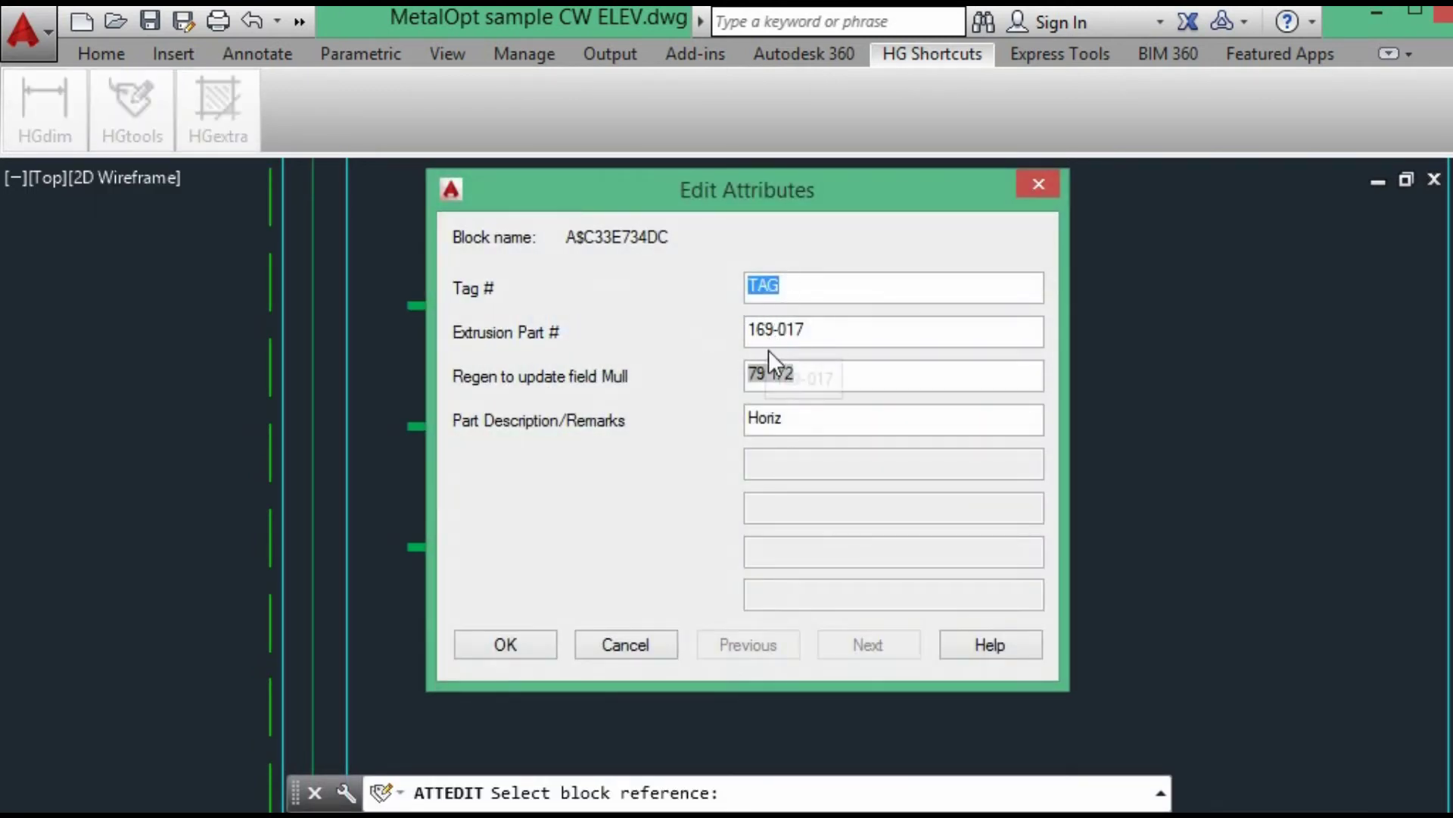
{"action": "left_click", "coordinate": [816, 336]}
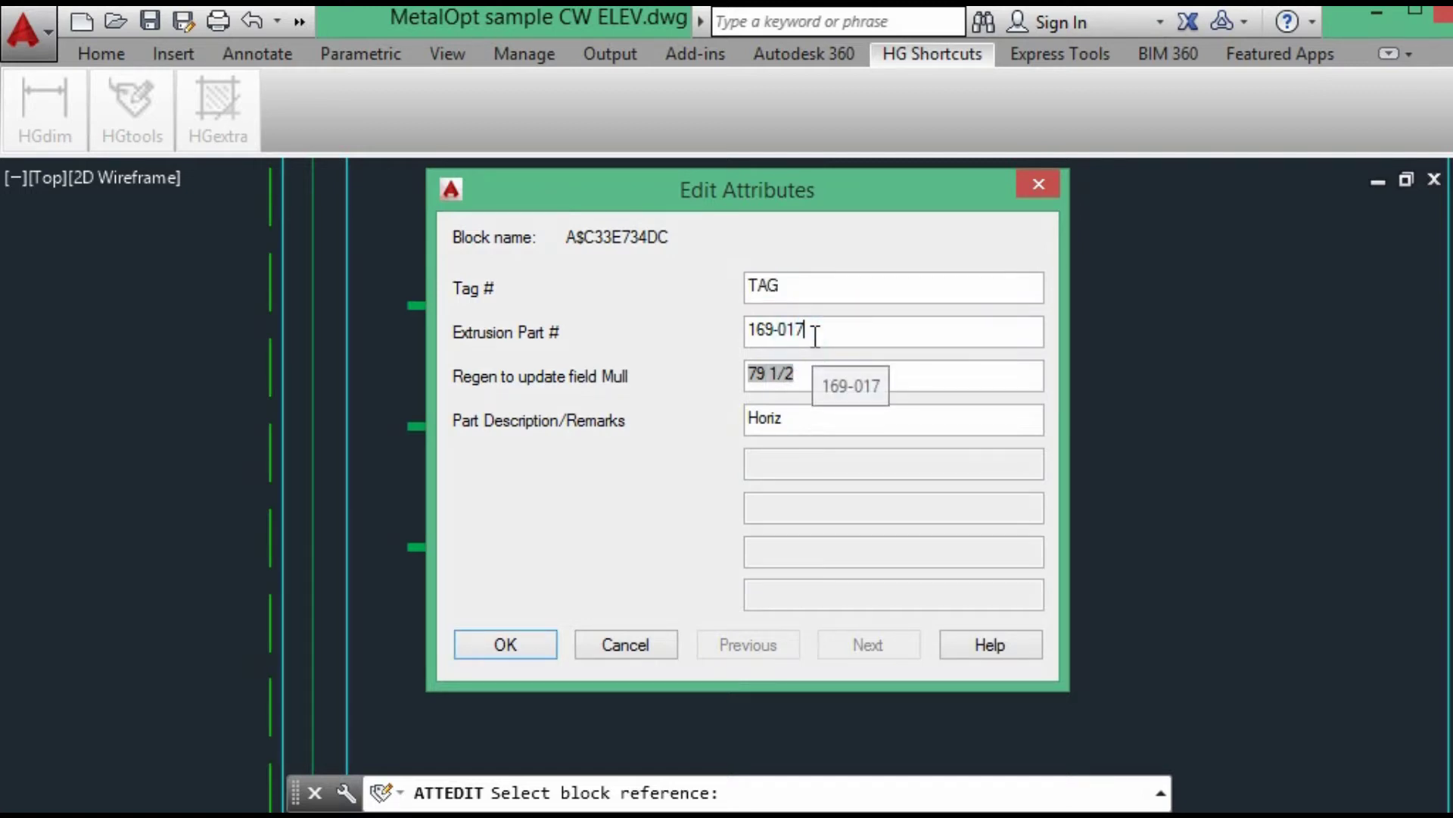
{"action": "key", "text": "BackSpace"}
{"action": "key", "text": "BackSpace"}
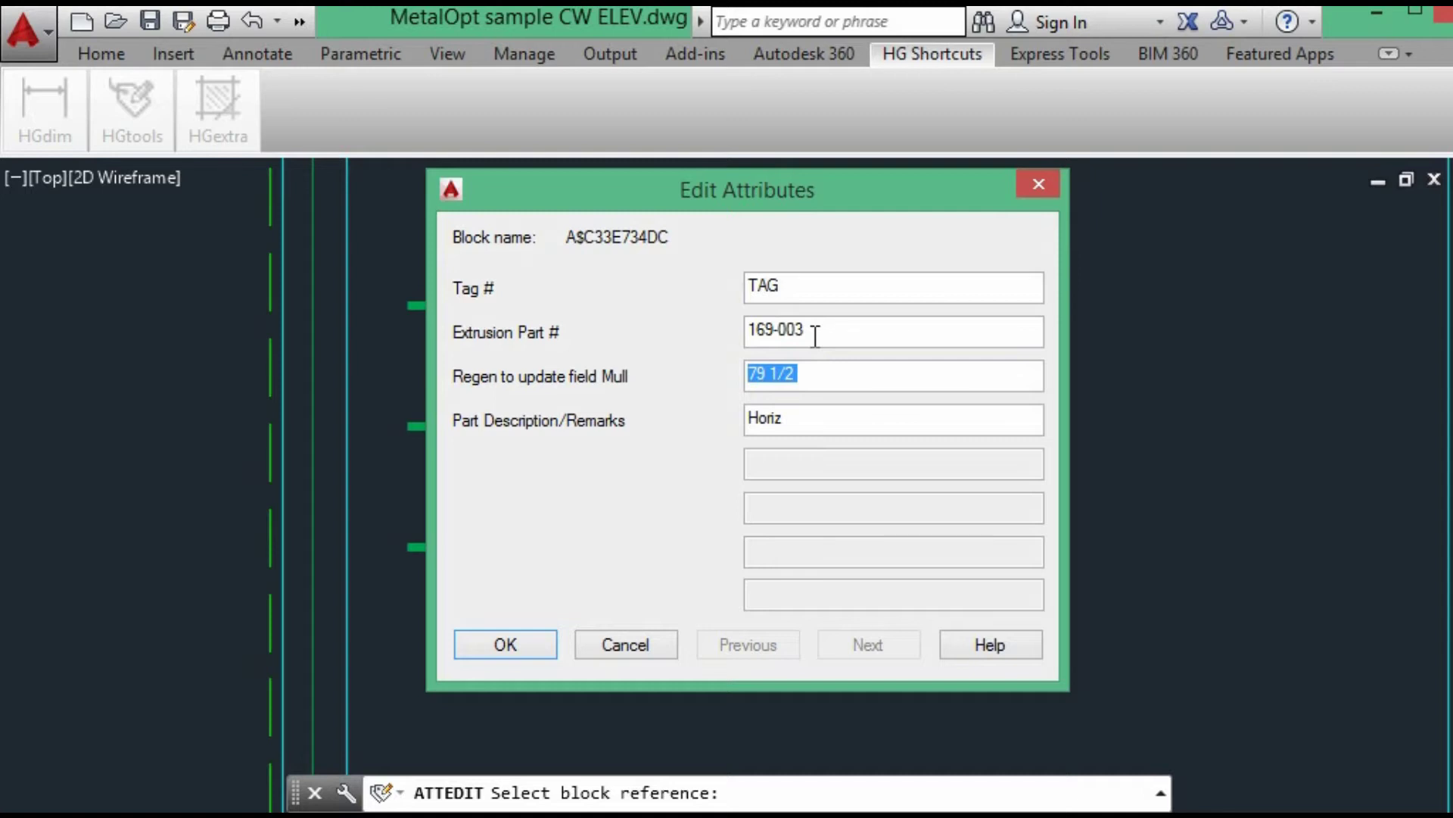
{"action": "double_click", "coordinate": [775, 371]}
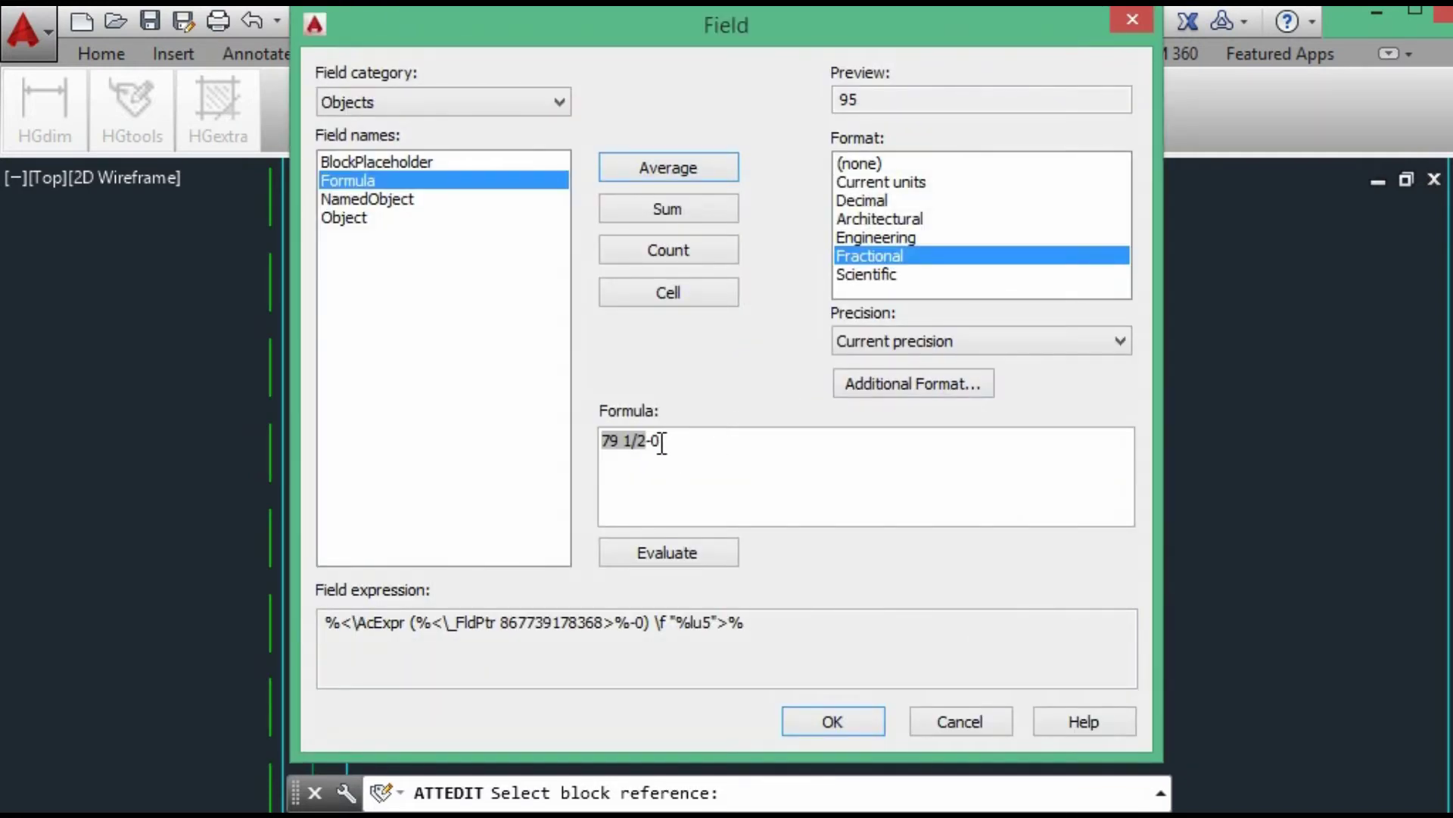
{"action": "left_click", "coordinate": [948, 715]}
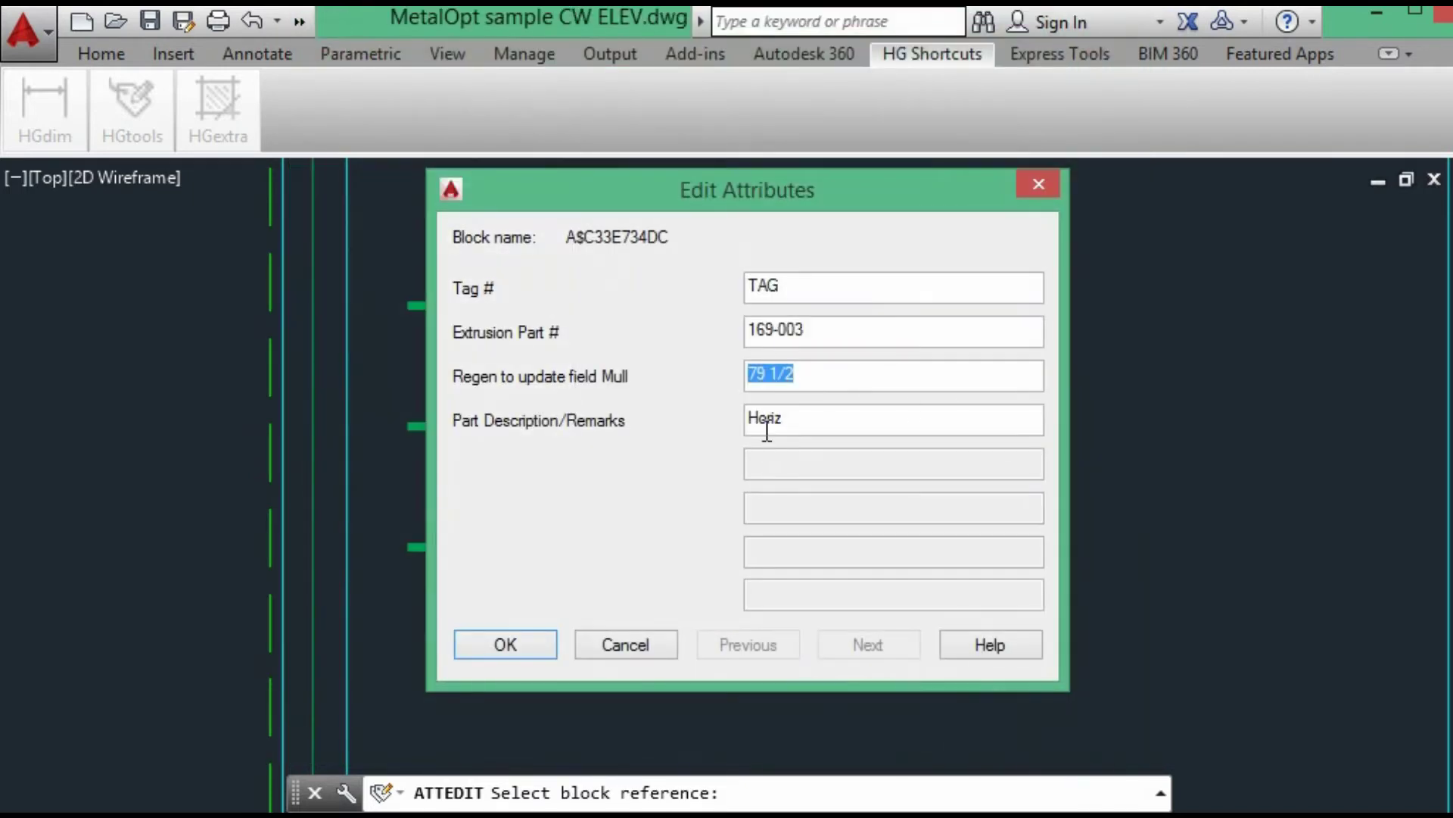
{"action": "left_click", "coordinate": [771, 417]}
{"action": "left_click_drag", "start_coordinate": [788, 417], "coordinate": [722, 417]}
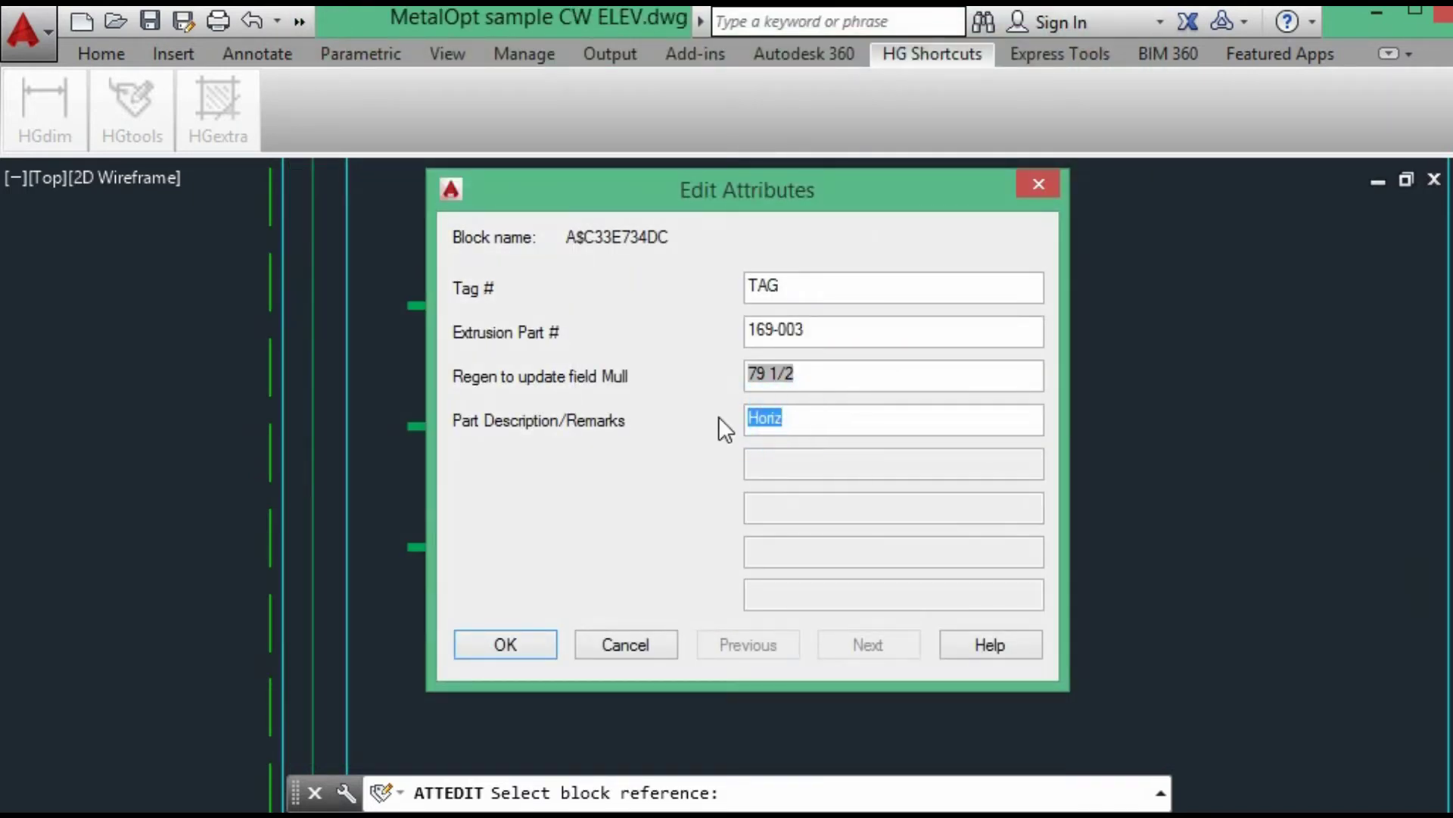
{"action": "type", "text": "Mullion"}
{"action": "key", "text": "BackSpace"}
{"action": "key", "text": "BackSpace"}
{"action": "key", "text": "BackSpace"}
Step: Confirm the top tag, then give the middle tag part 162-505 and description V PP
{"action": "type", "text": "l"}
{"action": "left_click", "coordinate": [532, 645]}
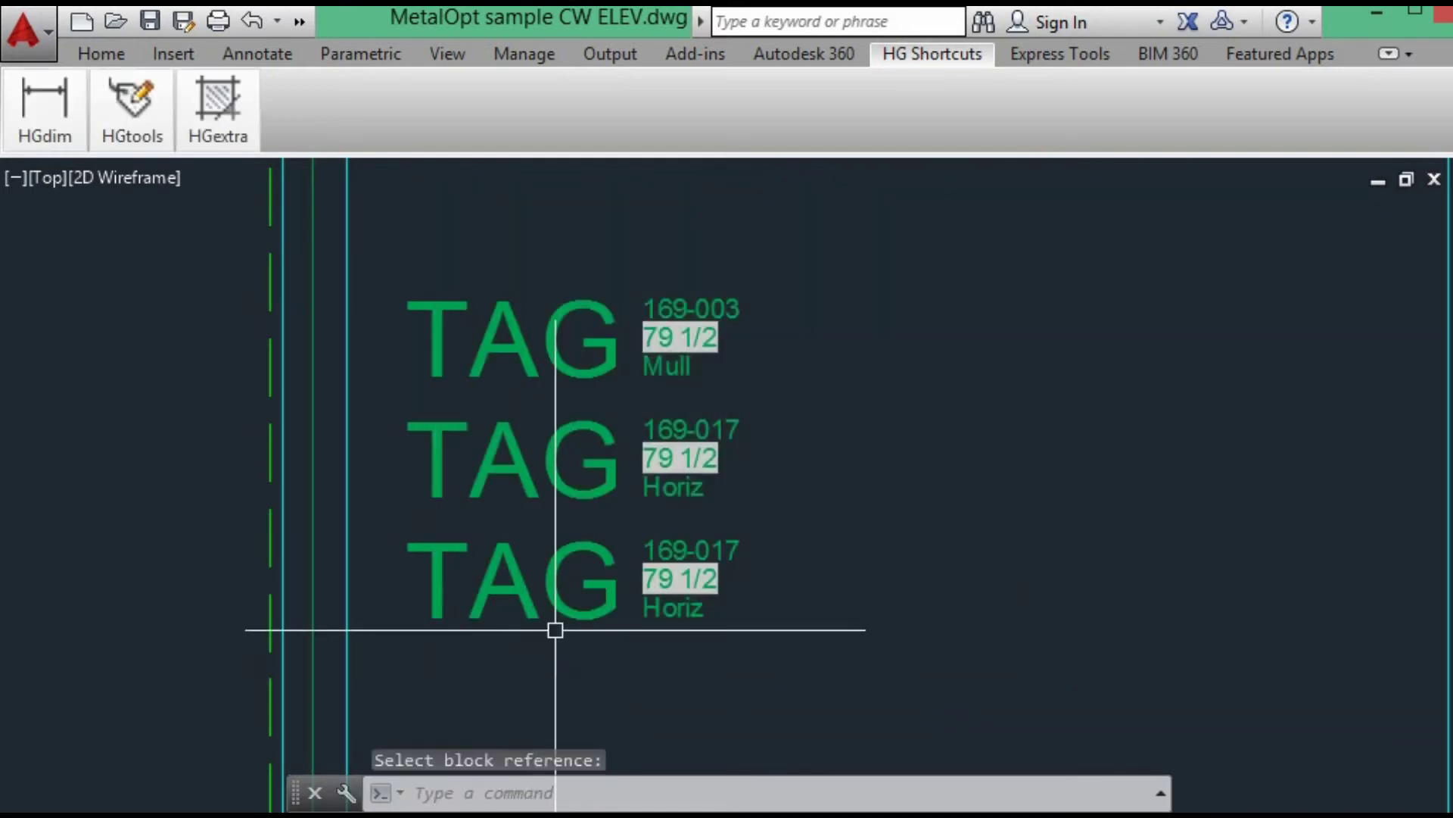
{"action": "left_click", "coordinate": [144, 133]}
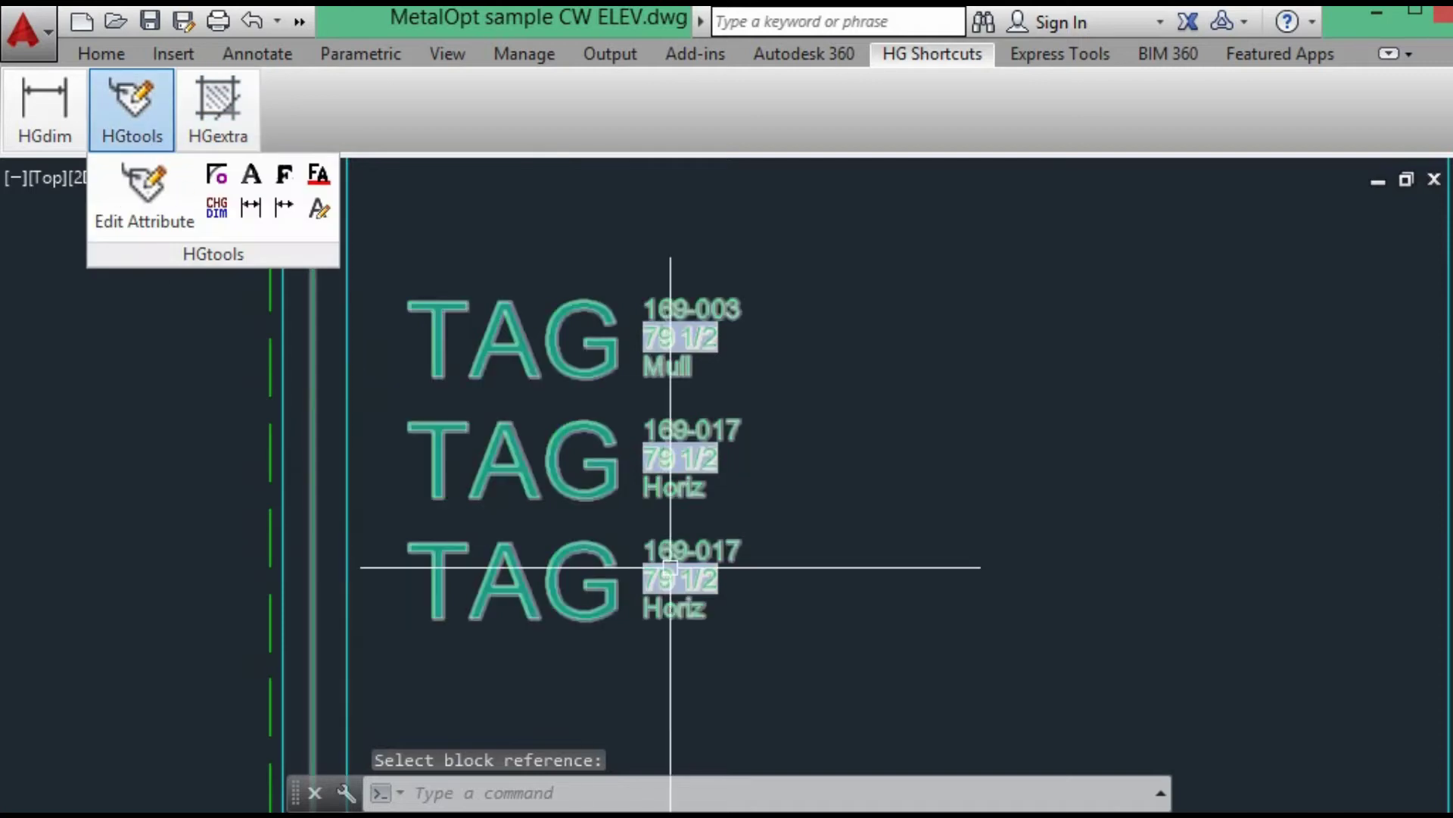
{"action": "left_click", "coordinate": [581, 432]}
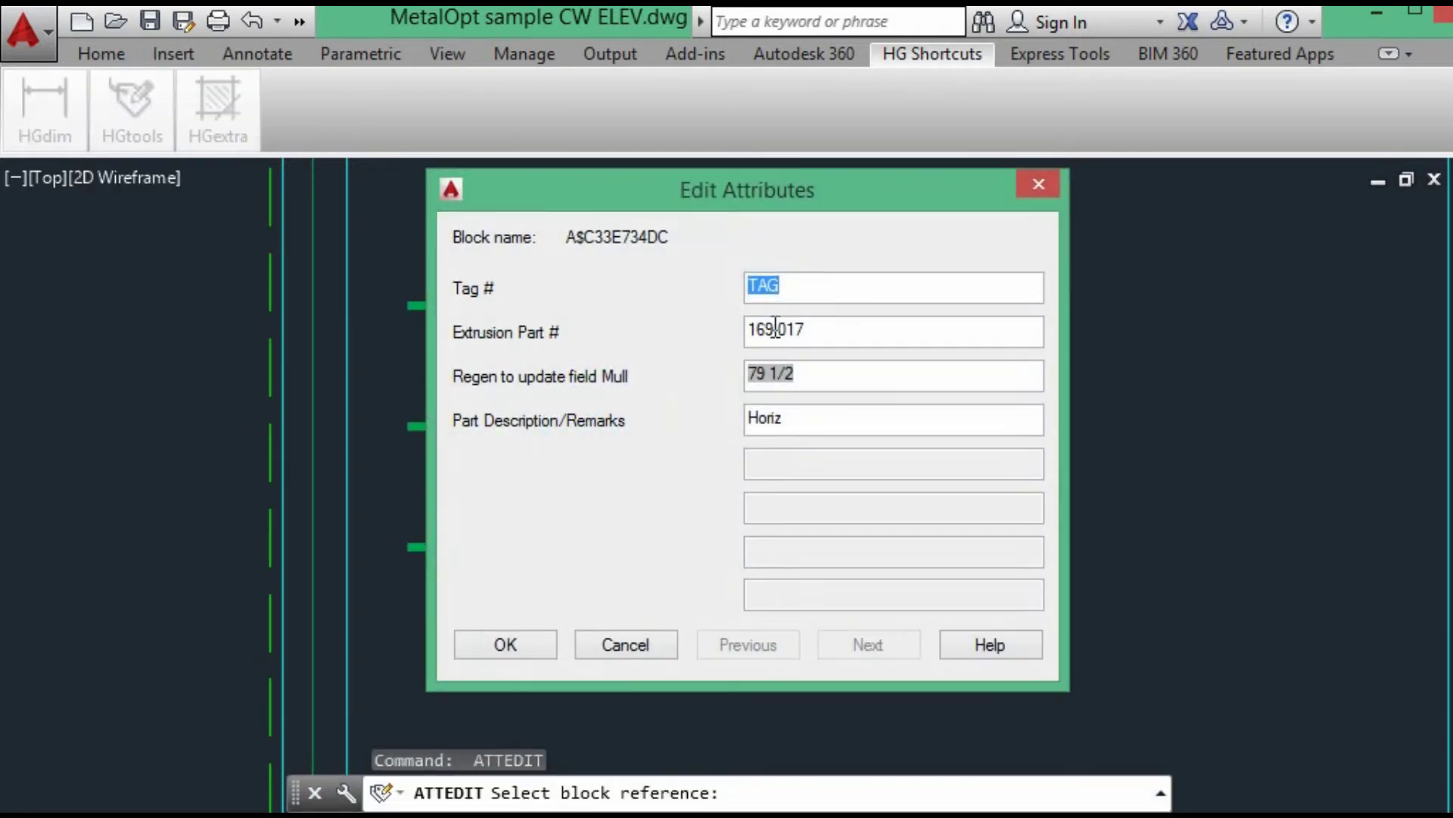
{"action": "left_click_drag", "start_coordinate": [814, 327], "coordinate": [704, 329]}
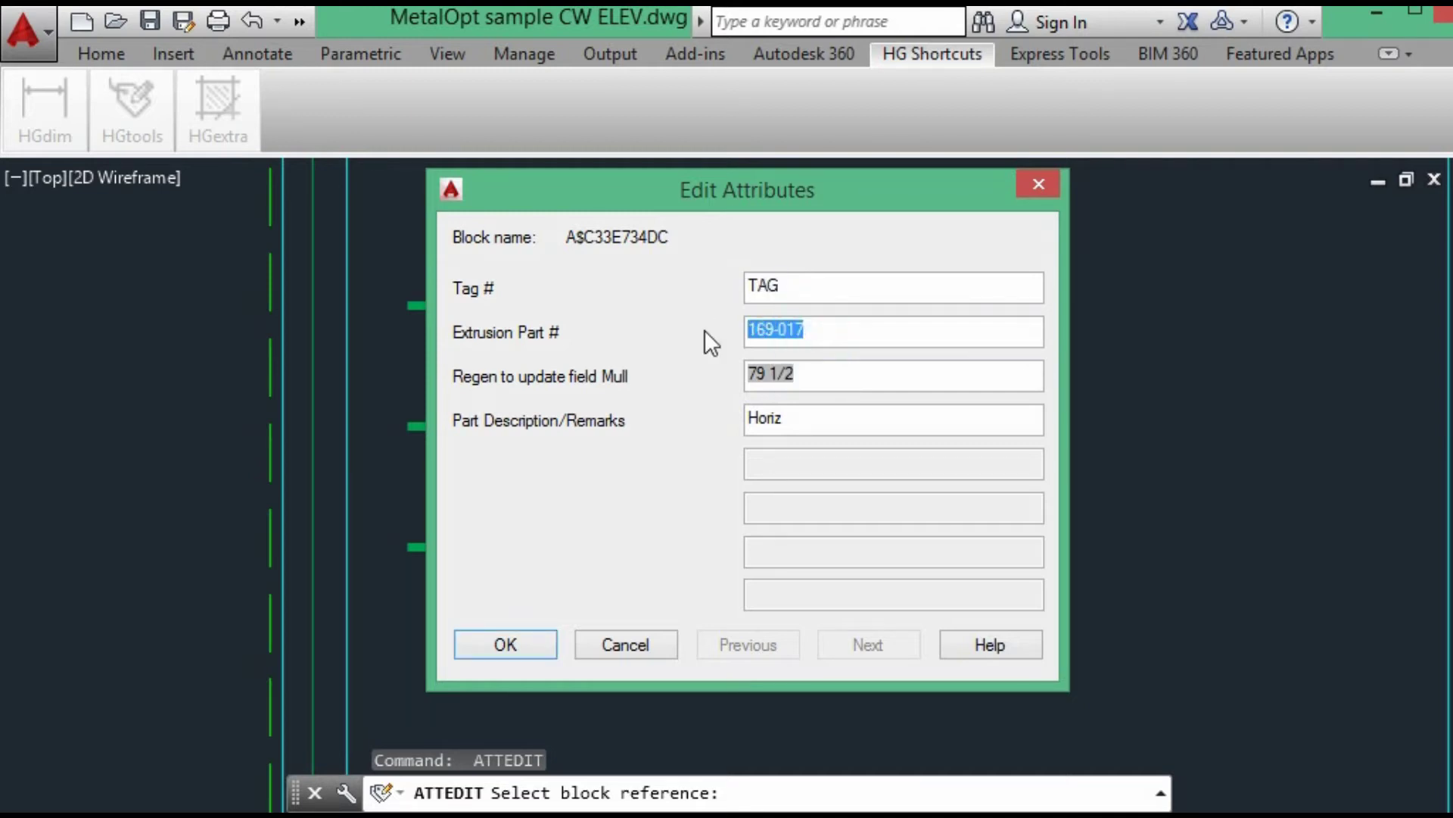
{"action": "type", "text": "162-505"}
{"action": "key", "text": "Tab"}
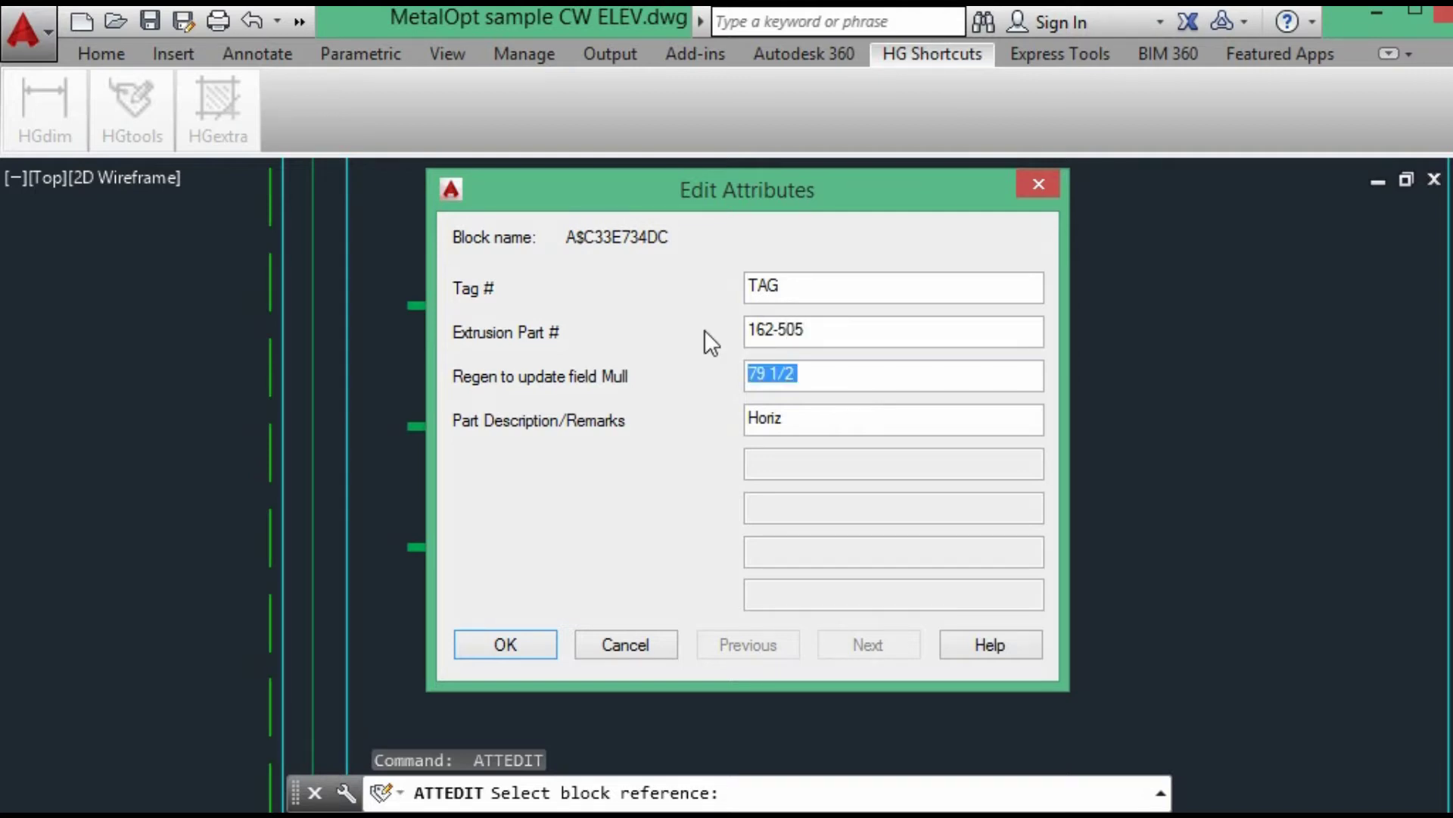
{"action": "key", "text": "Tab"}
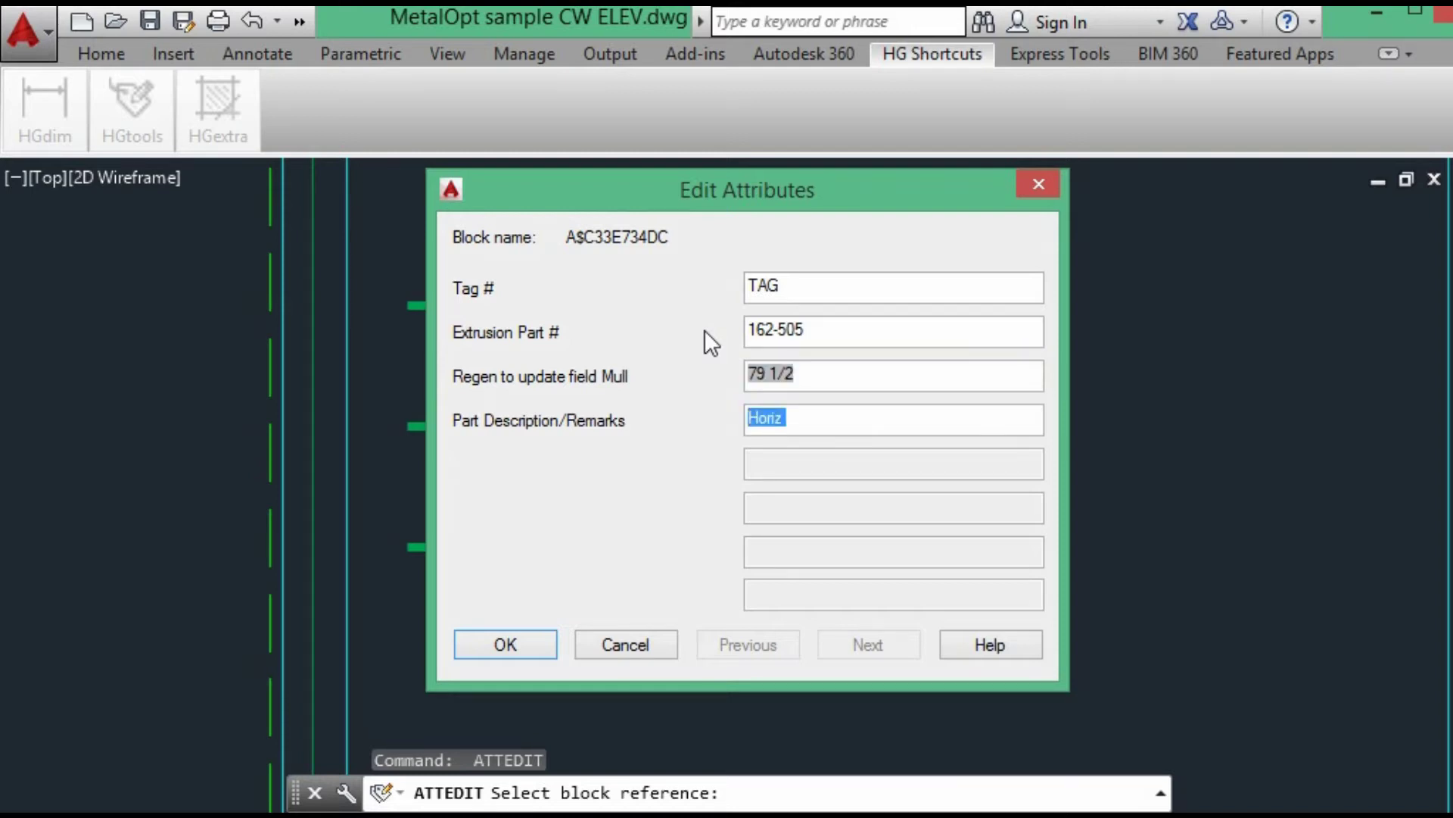
{"action": "type", "text": "V PP"}
{"action": "left_click", "coordinate": [516, 636]}
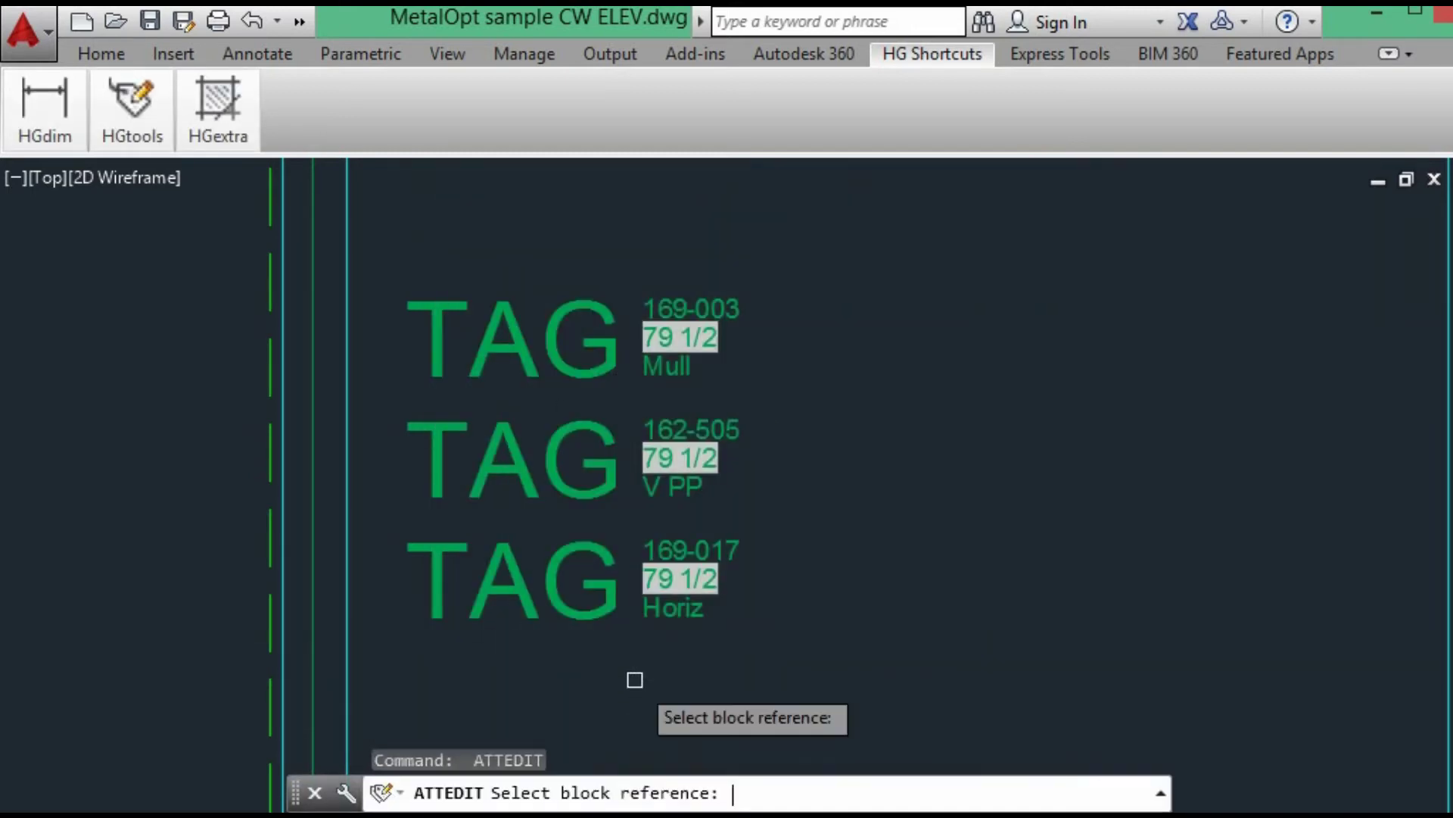
Step: Give the bottom tag part number 162-006 and description V Cover
{"action": "left_click", "coordinate": [713, 555]}
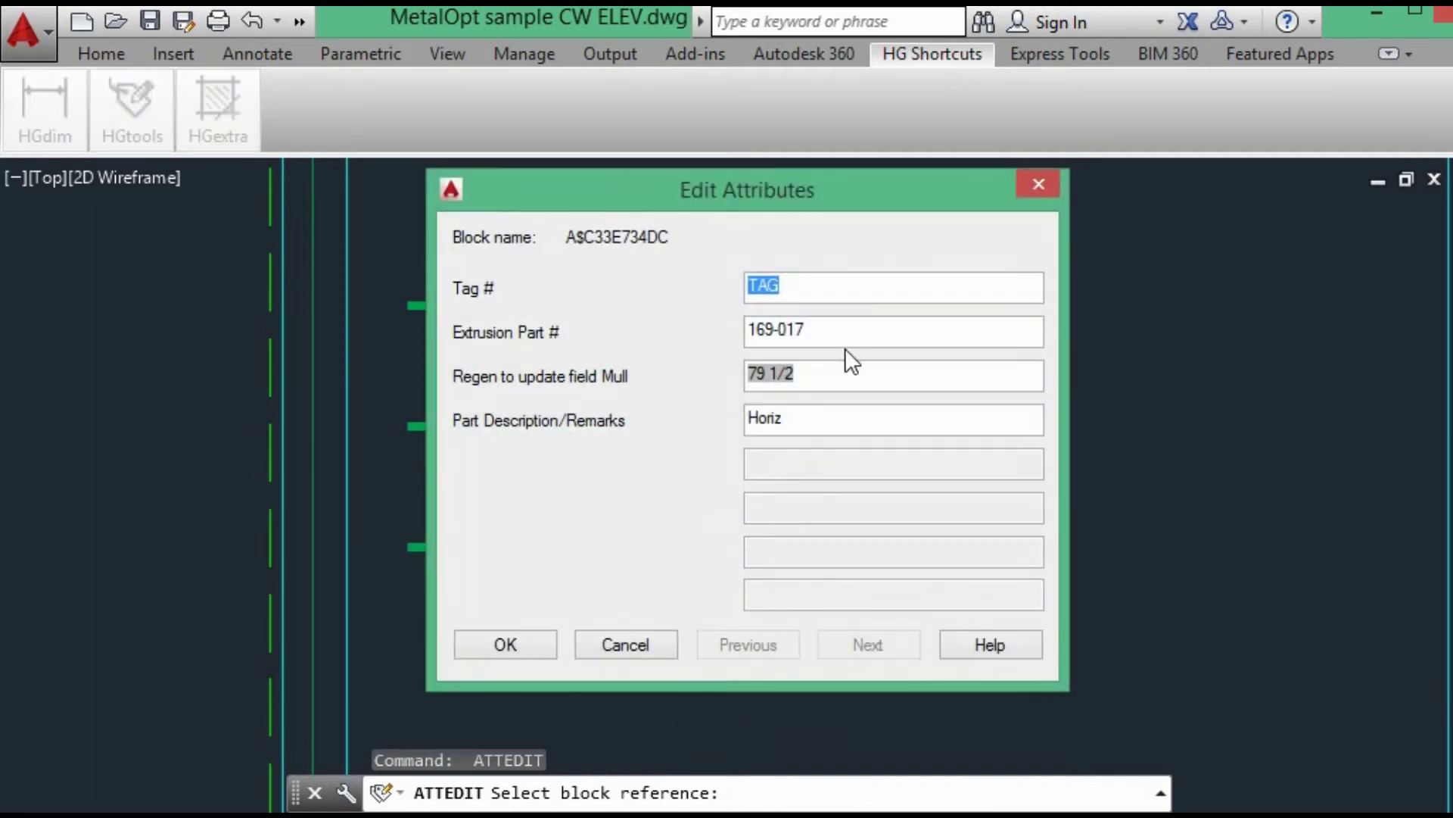
{"action": "double_click", "coordinate": [827, 327]}
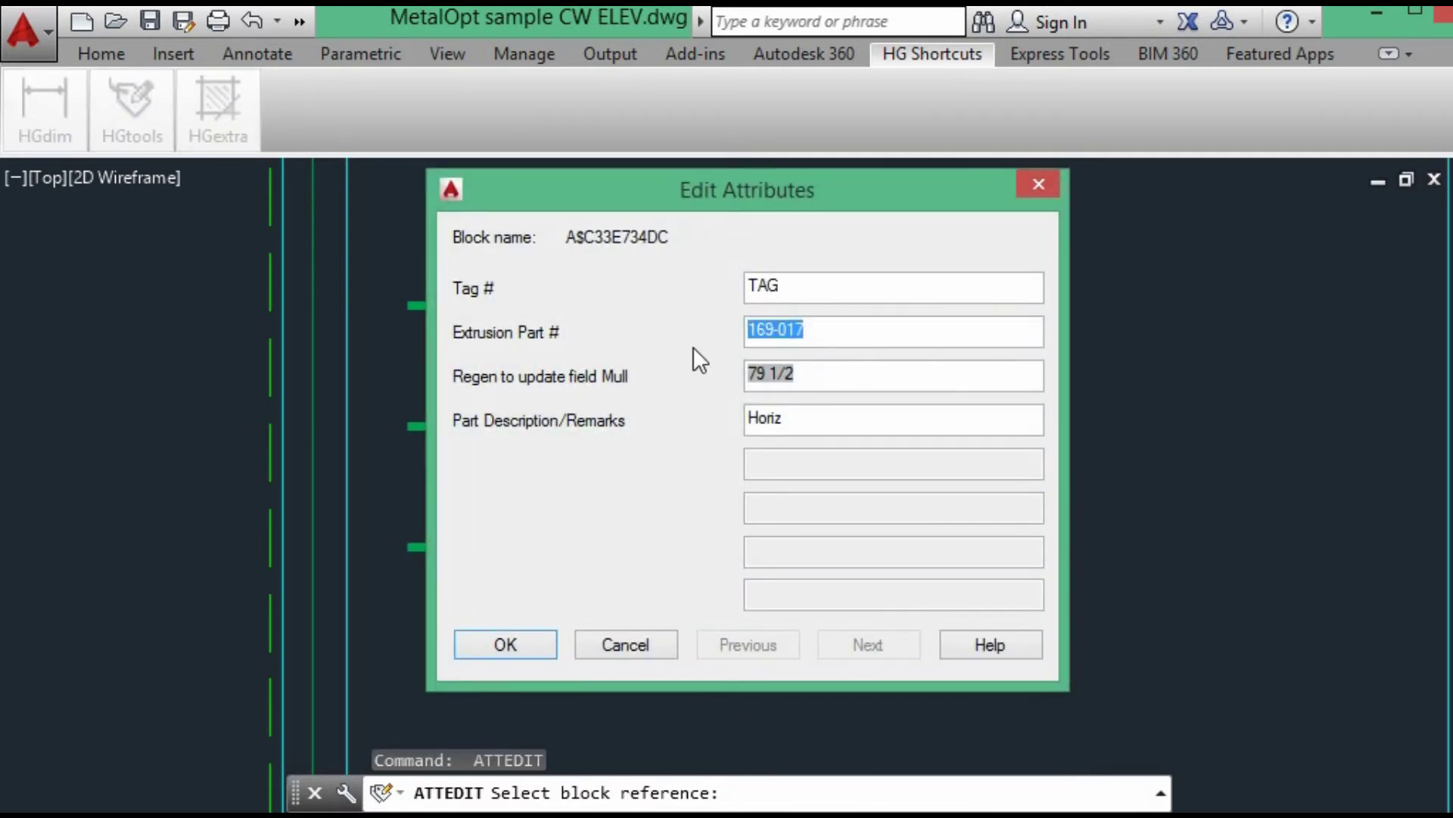
{"action": "type", "text": "162-006"}
{"action": "key", "text": "Tab"}
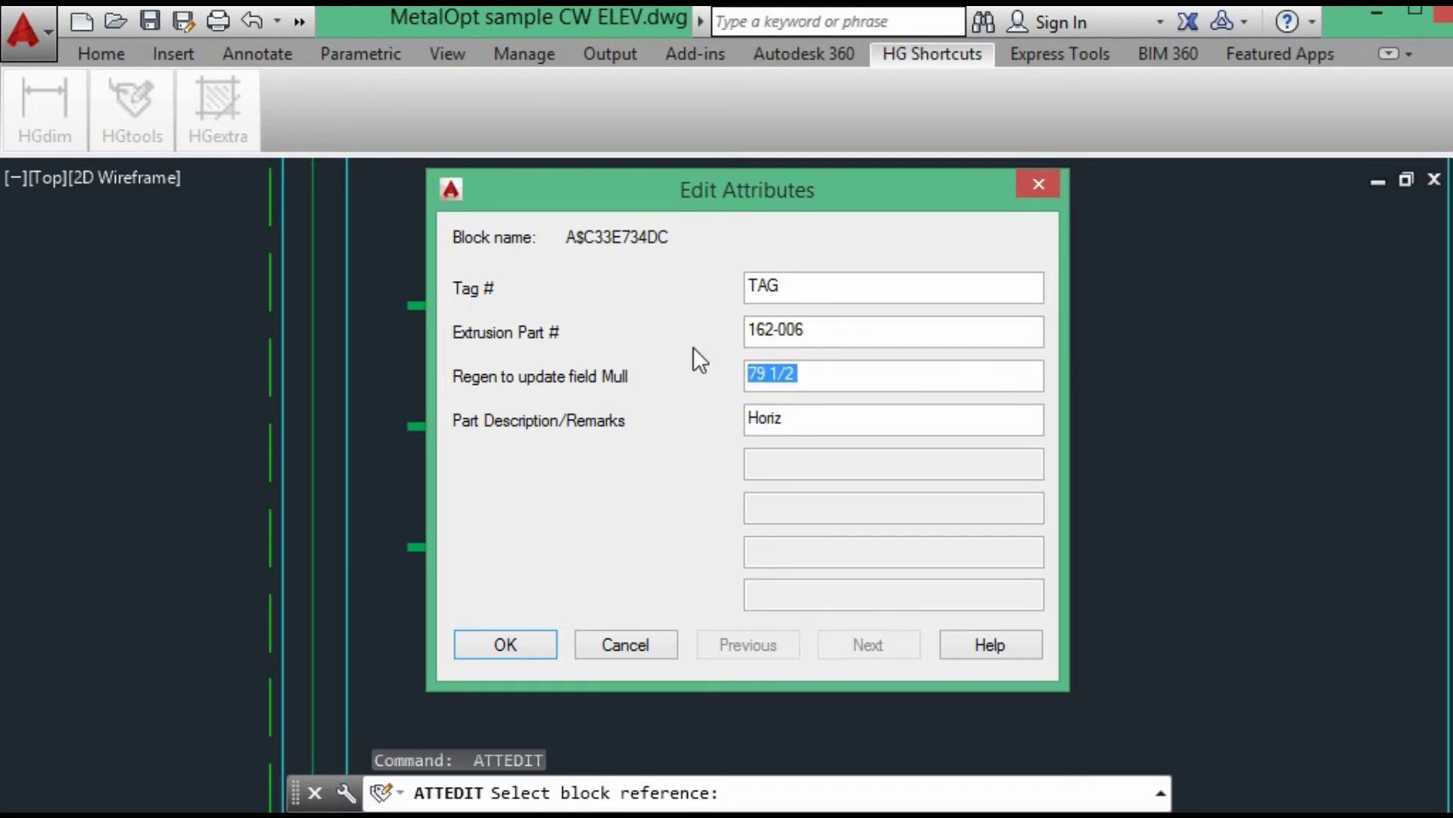
{"action": "key", "text": "Tab"}
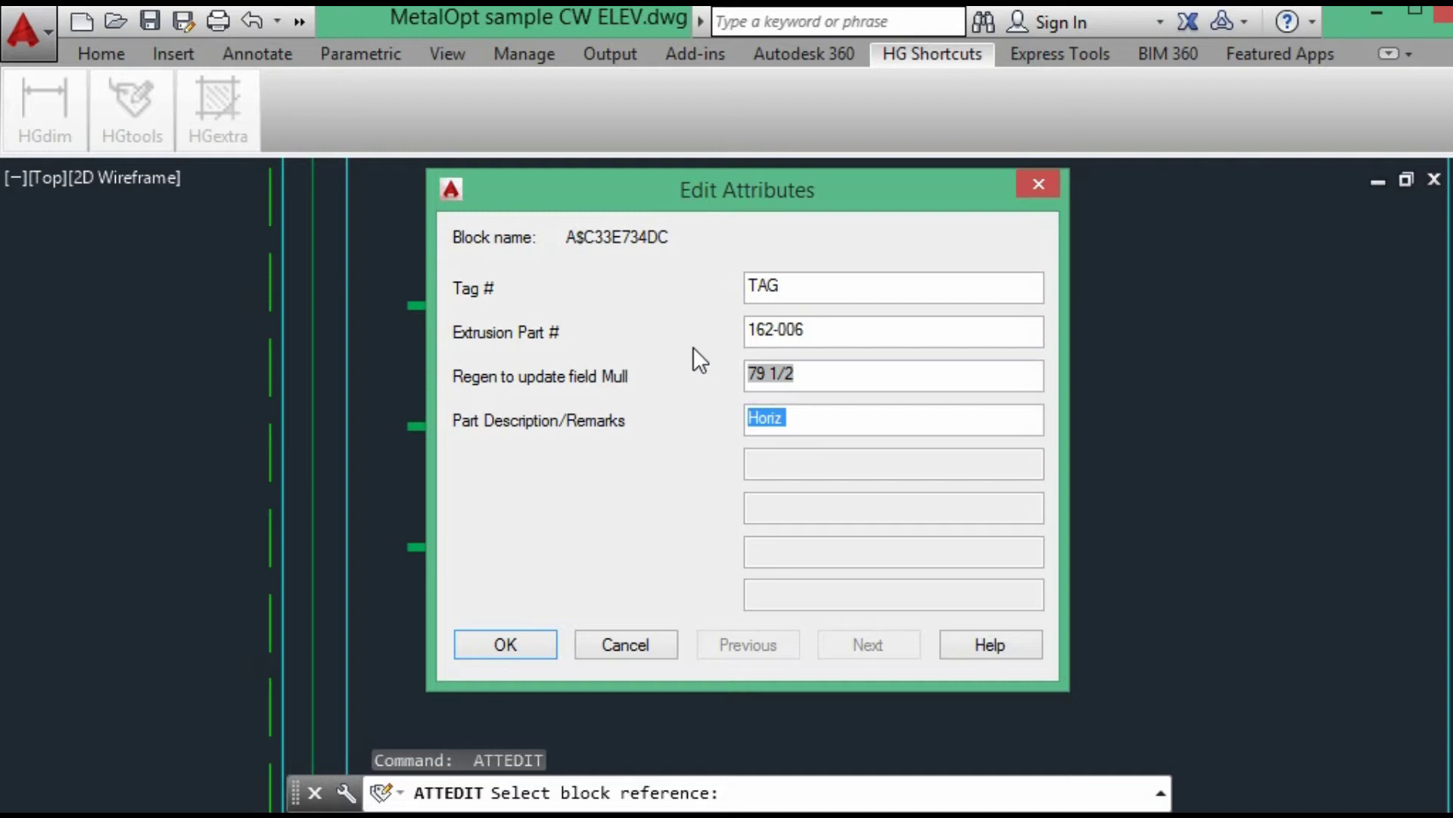
{"action": "type", "text": "V Cover"}
{"action": "left_click", "coordinate": [514, 640]}
{"action": "left_click", "coordinate": [502, 645]}
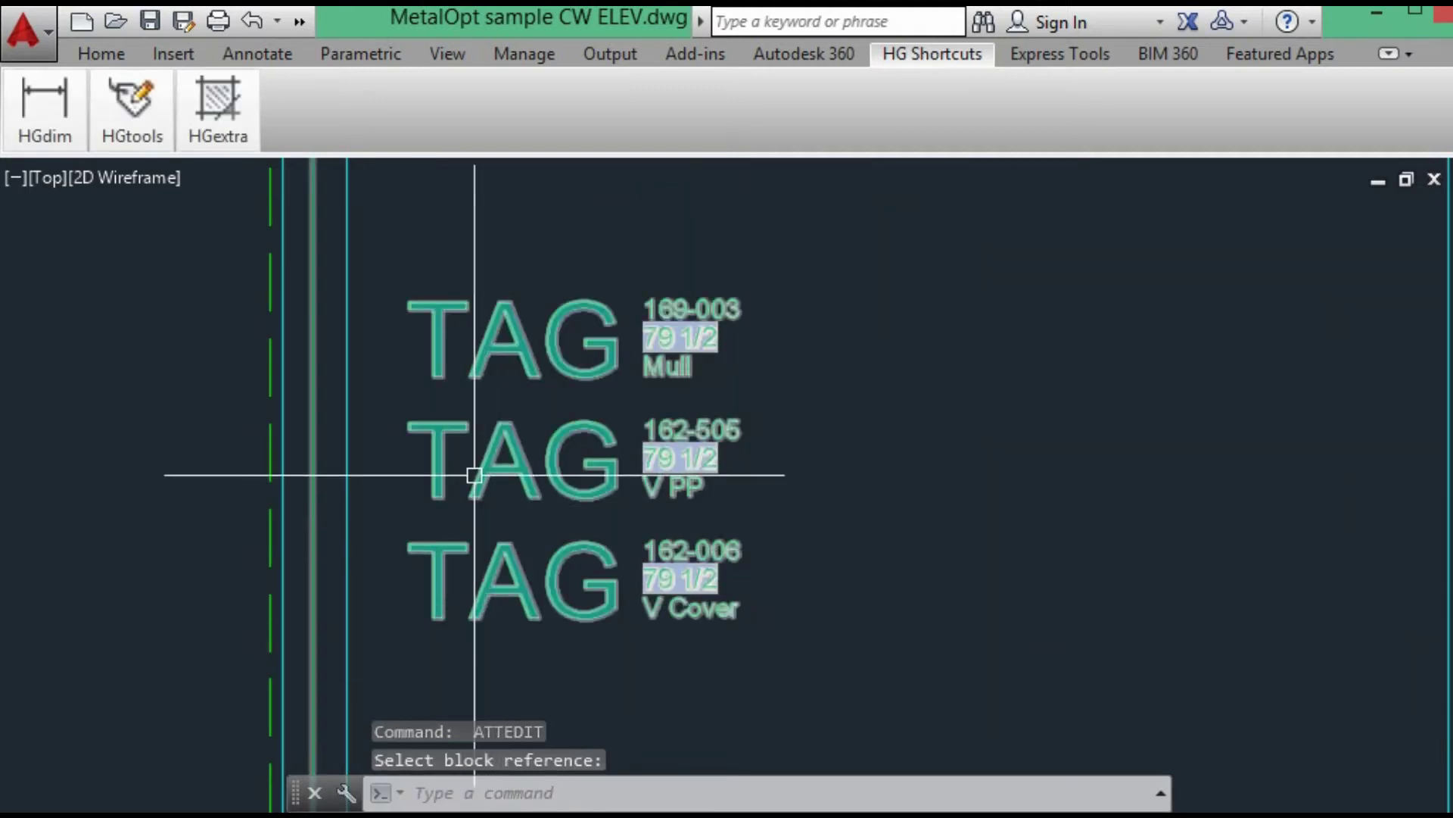
Step: Copy the edited tag set (169-003, 162-505, 162-006) into the next two bays to the right
{"action": "scroll", "coordinate": [476, 477], "scroll_direction": "down", "scroll_amount": 5}
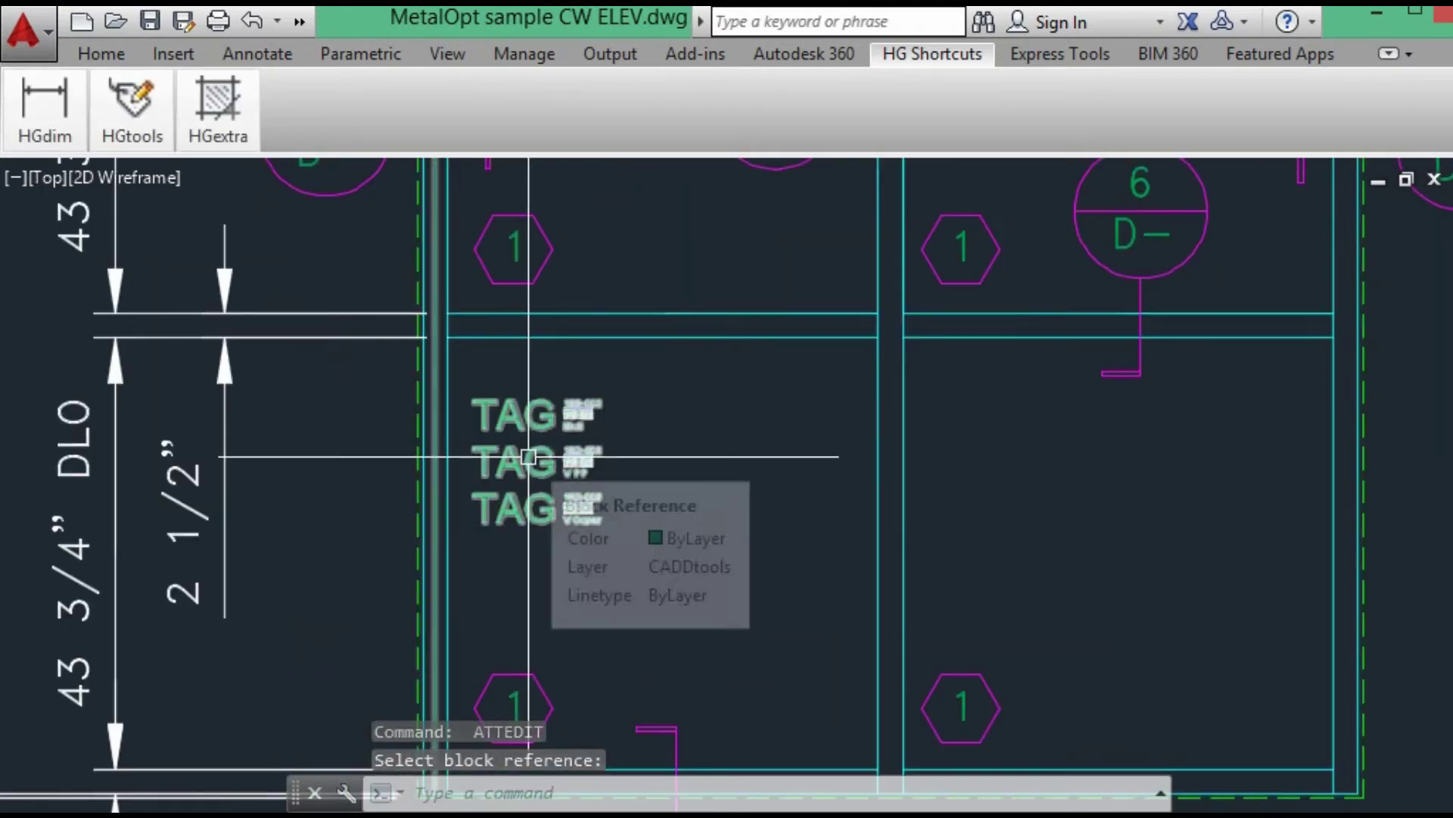
{"action": "key", "text": "Escape"}
{"action": "type", "text": "co"}
{"action": "key", "text": "Return"}
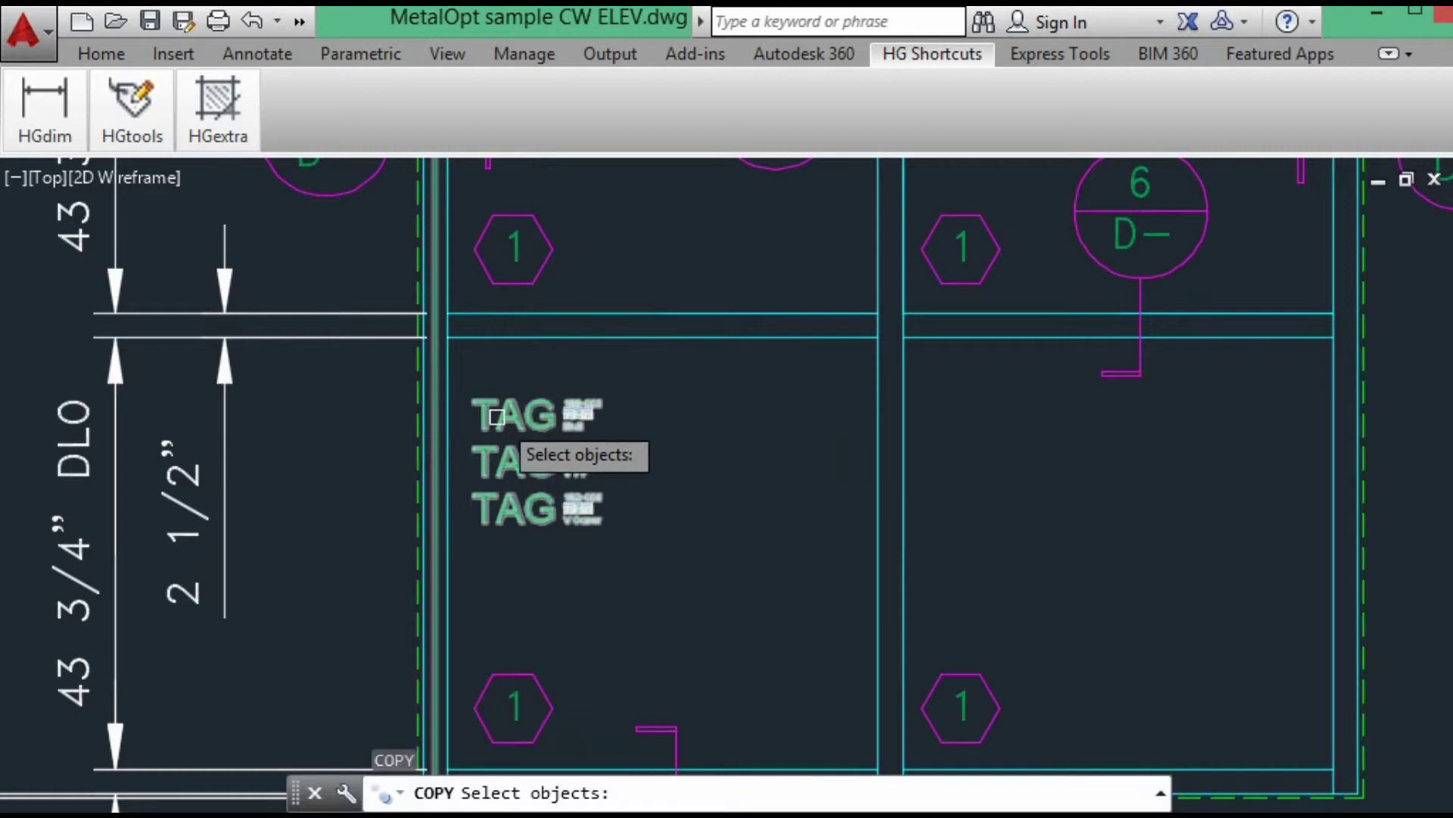
{"action": "left_click", "coordinate": [498, 417]}
{"action": "key", "text": "Return"}
{"action": "left_click", "coordinate": [470, 317]}
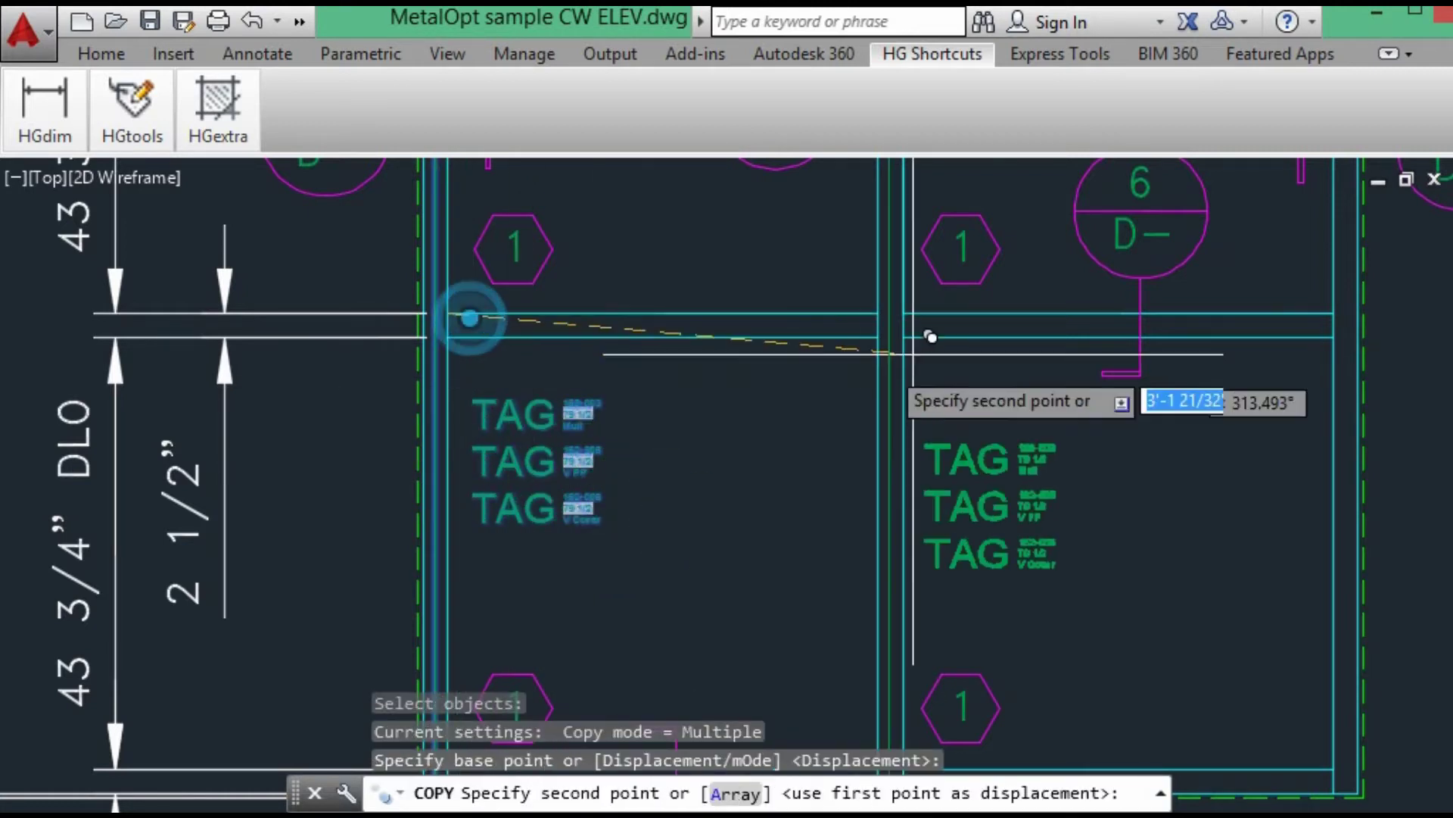
{"action": "left_click", "coordinate": [920, 296]}
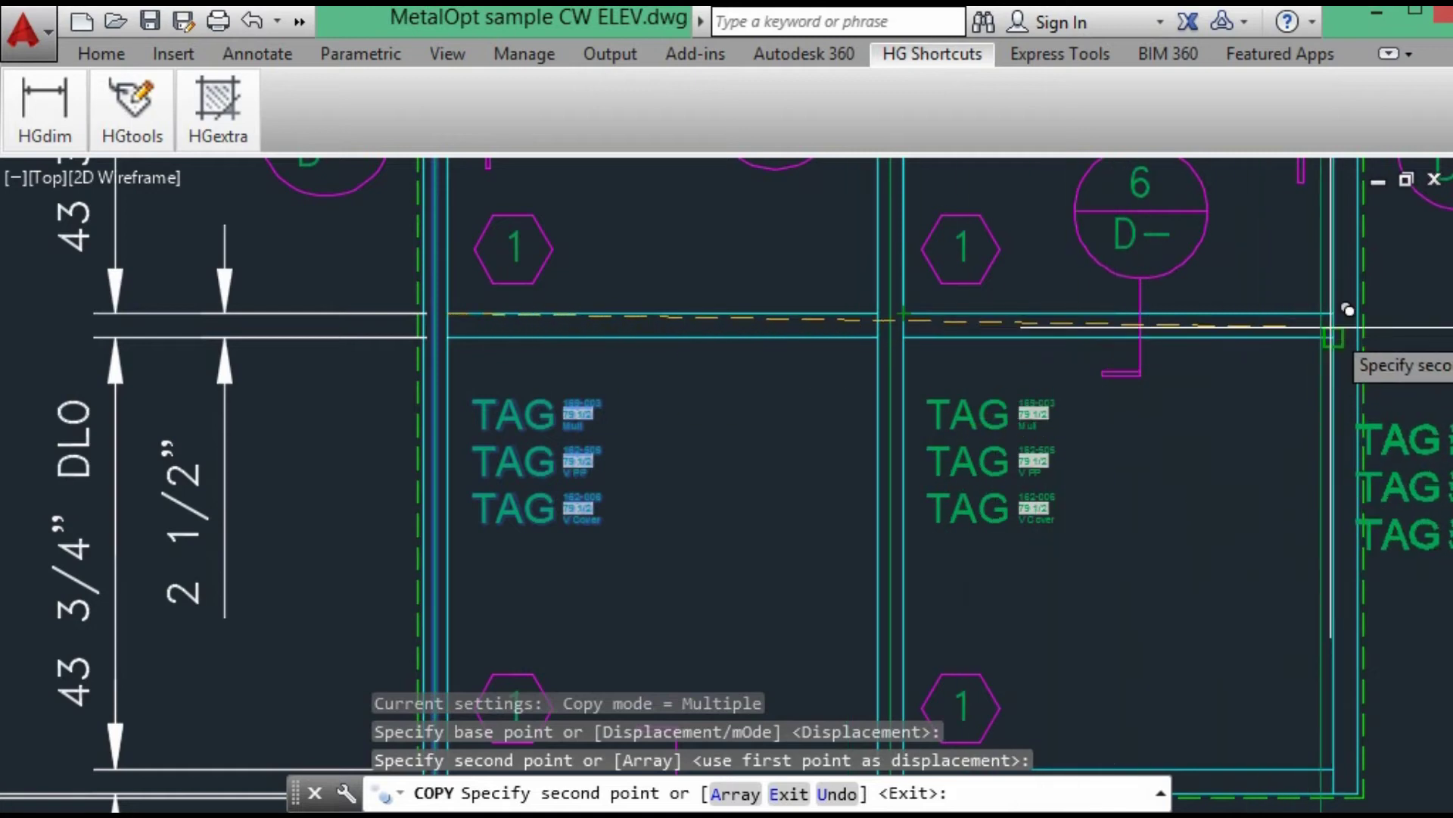
{"action": "left_click", "coordinate": [1359, 313]}
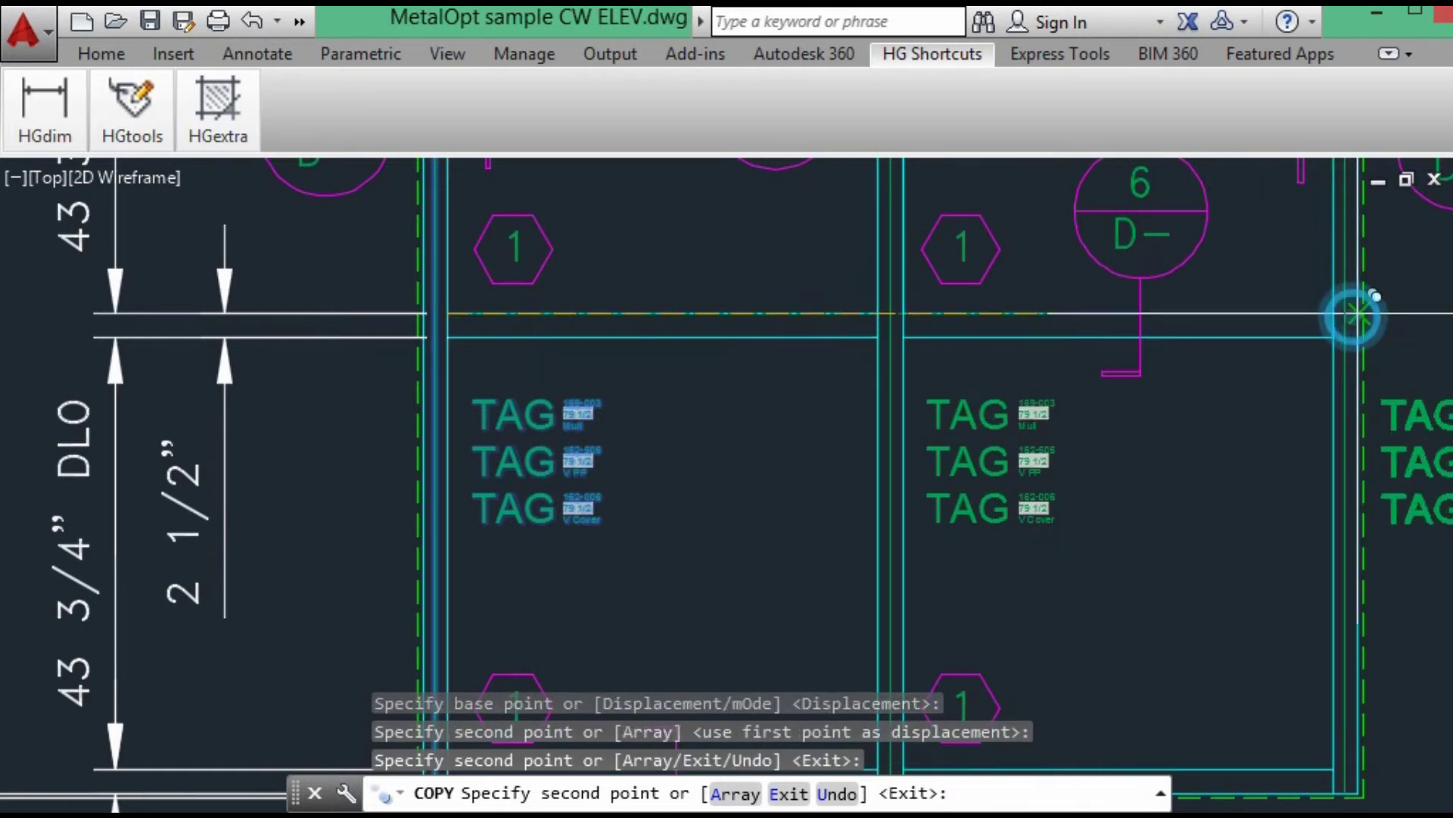
{"action": "key", "text": "Return"}
{"action": "mouse_move", "coordinate": [1191, 529]}
{"action": "middle_mouse_down"}
{"action": "mouse_move", "coordinate": [885, 527]}
{"action": "mouse_move", "coordinate": [1120, 548]}
{"action": "middle_mouse_up"}
{"action": "scroll", "coordinate": [1038, 399], "scroll_direction": "up", "scroll_amount": 2}
{"action": "scroll", "coordinate": [905, 525], "scroll_direction": "up", "scroll_amount": 3}
{"action": "mouse_move", "coordinate": [905, 525]}
{"action": "middle_mouse_down"}
{"action": "mouse_move", "coordinate": [909, 350]}
{"action": "mouse_move", "coordinate": [901, 395]}
{"action": "middle_mouse_up"}
Step: Change the left set's middle tag part number from 162-505 to 162-335
{"action": "left_click", "coordinate": [121, 121]}
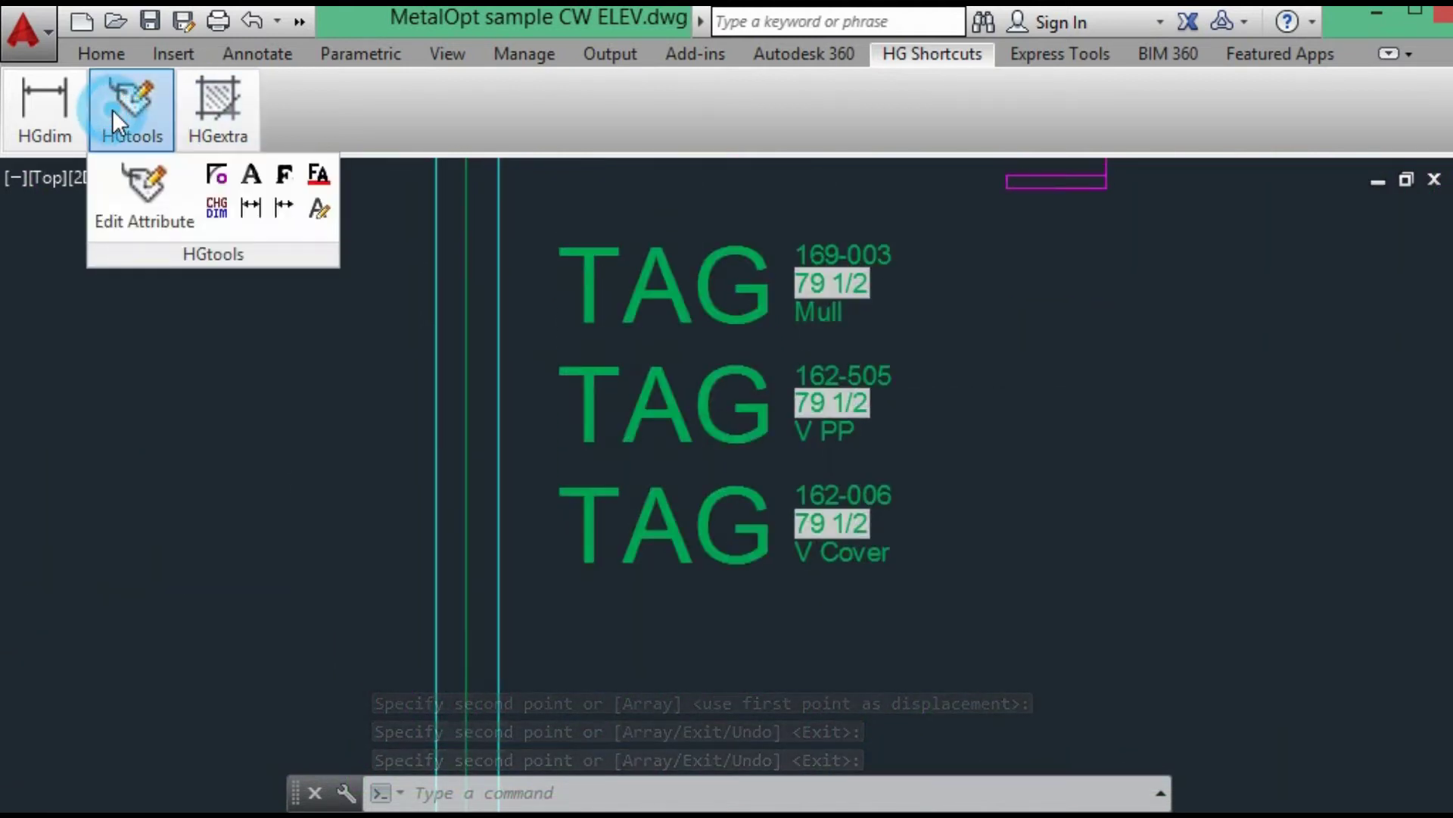
{"action": "left_click", "coordinate": [121, 212]}
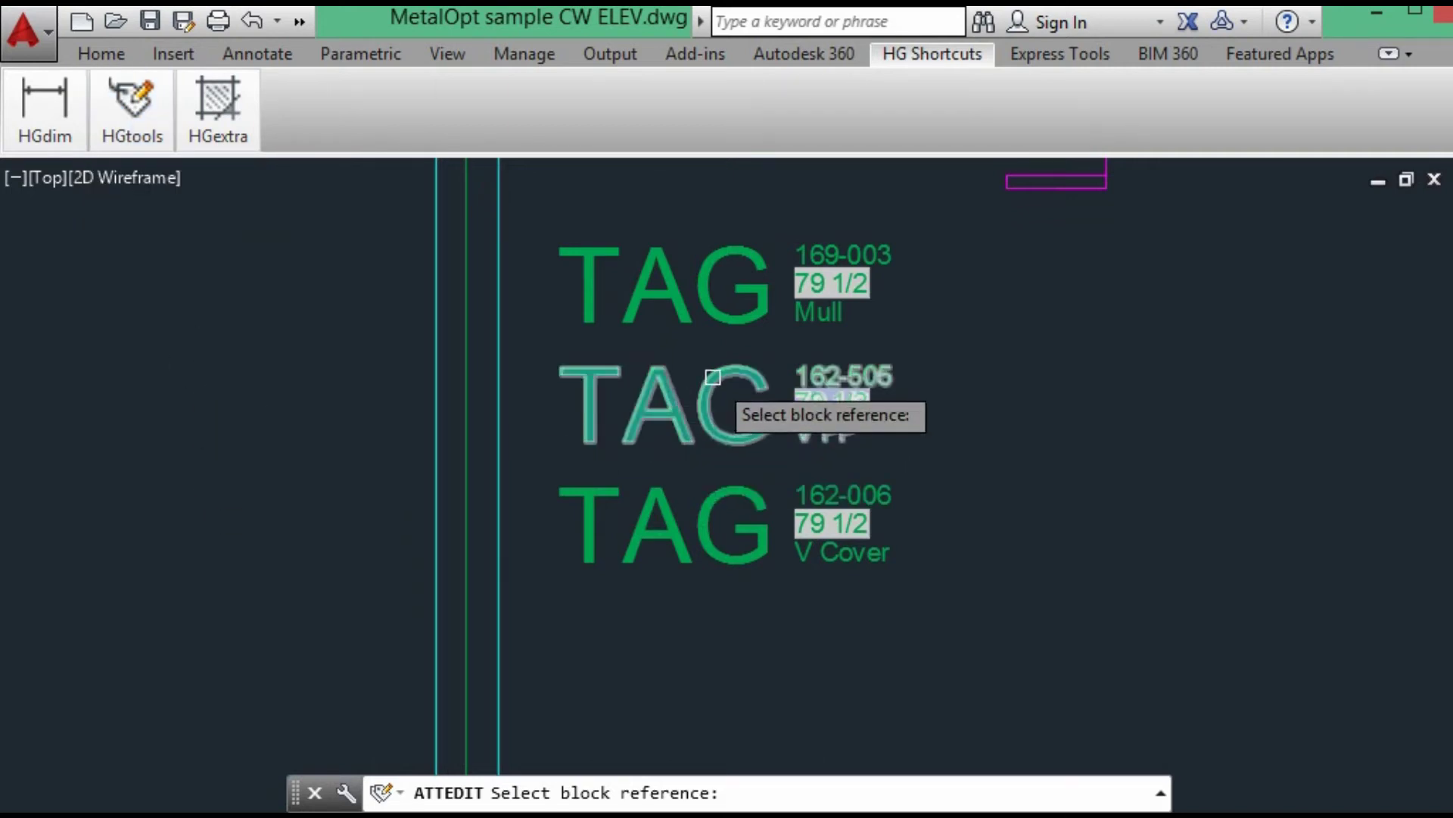
{"action": "left_click", "coordinate": [739, 379]}
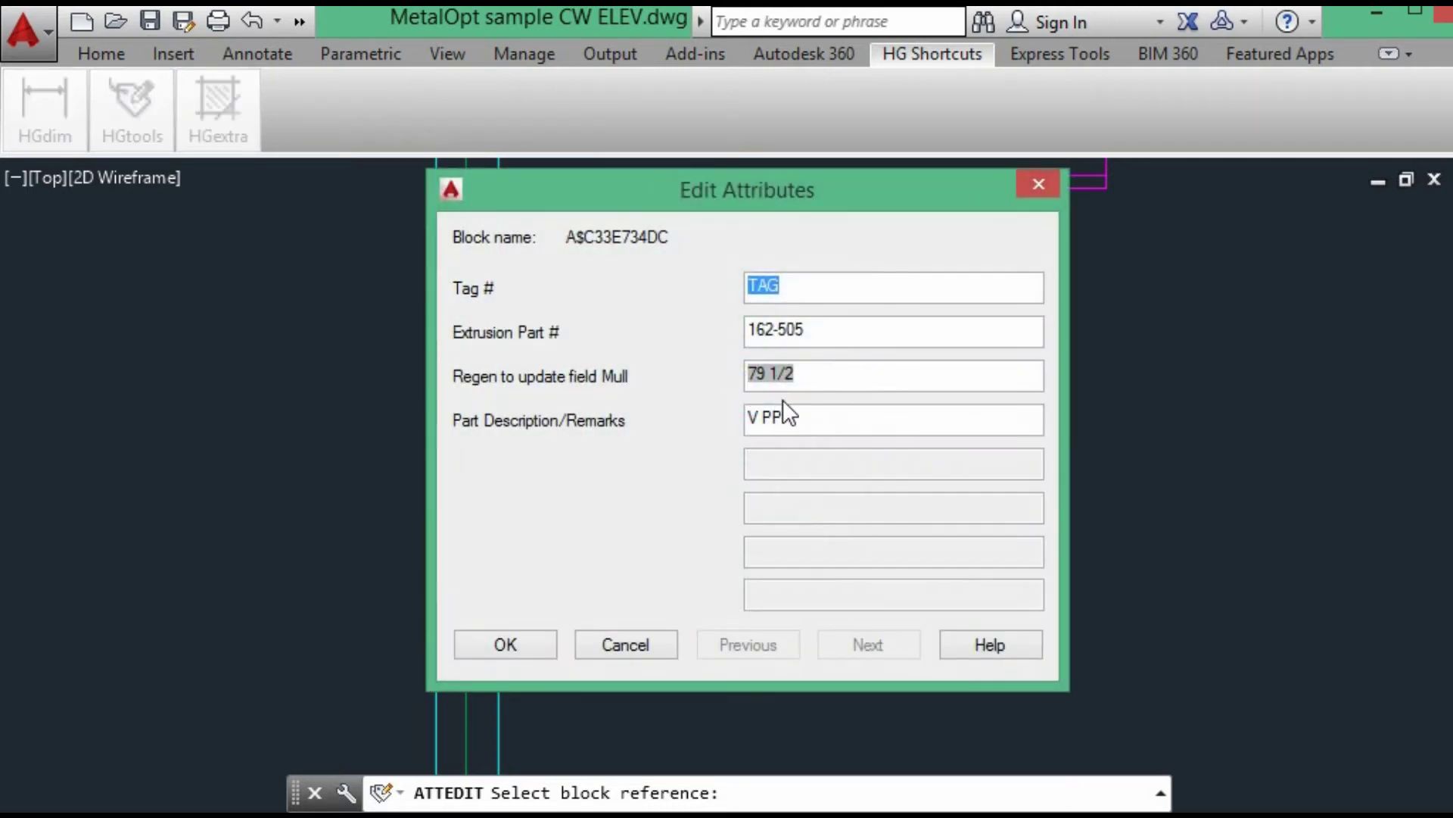
{"action": "left_click", "coordinate": [819, 328]}
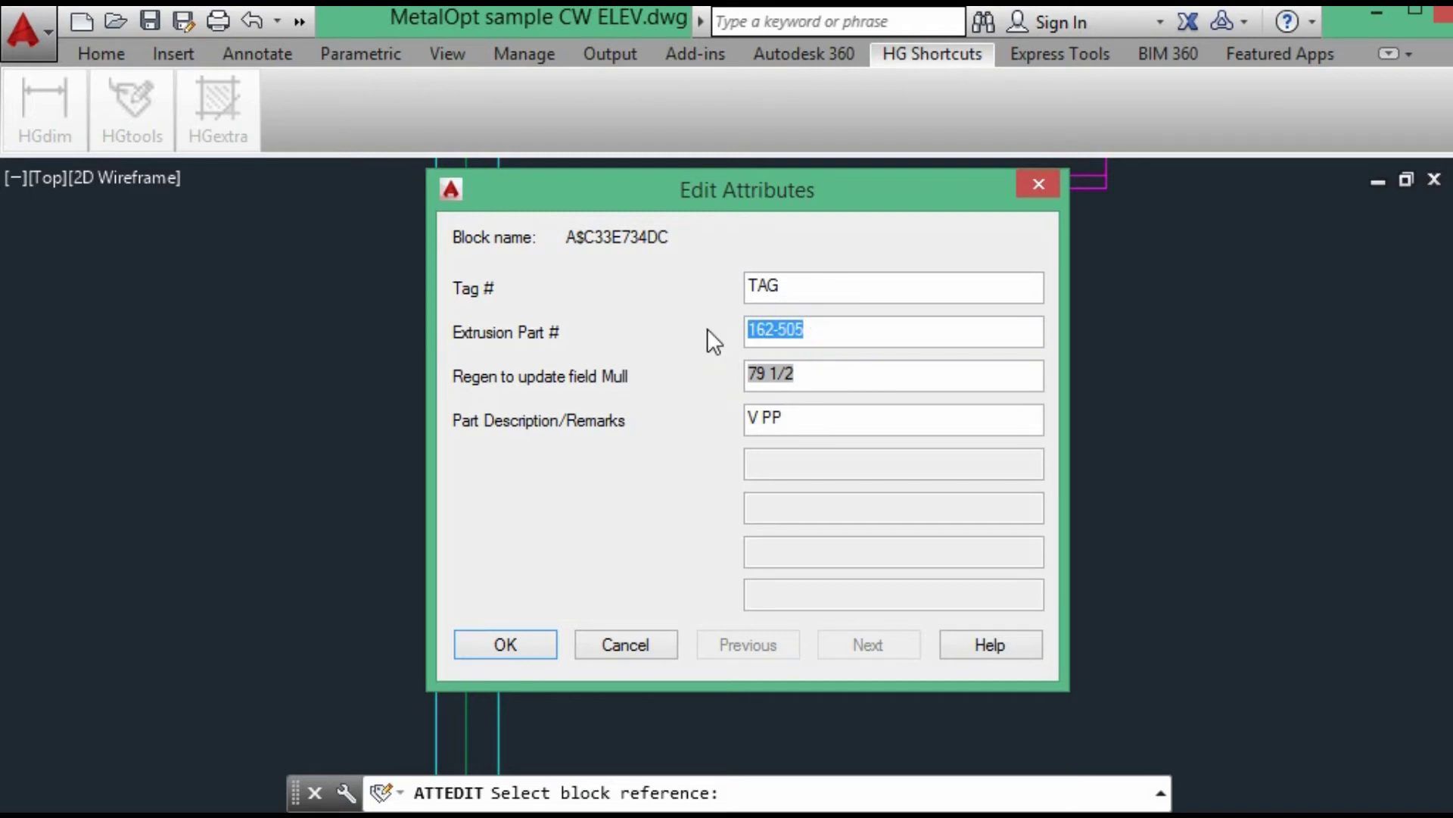
{"action": "key", "text": "End"}
{"action": "key", "text": "BackSpace"}
{"action": "key", "text": "BackSpace"}
{"action": "key", "text": "BackSpace"}
{"action": "type", "text": "335"}
Step: Confirm 162-335, then change the left column's V PP tag description to V LPP
{"action": "left_click", "coordinate": [520, 643]}
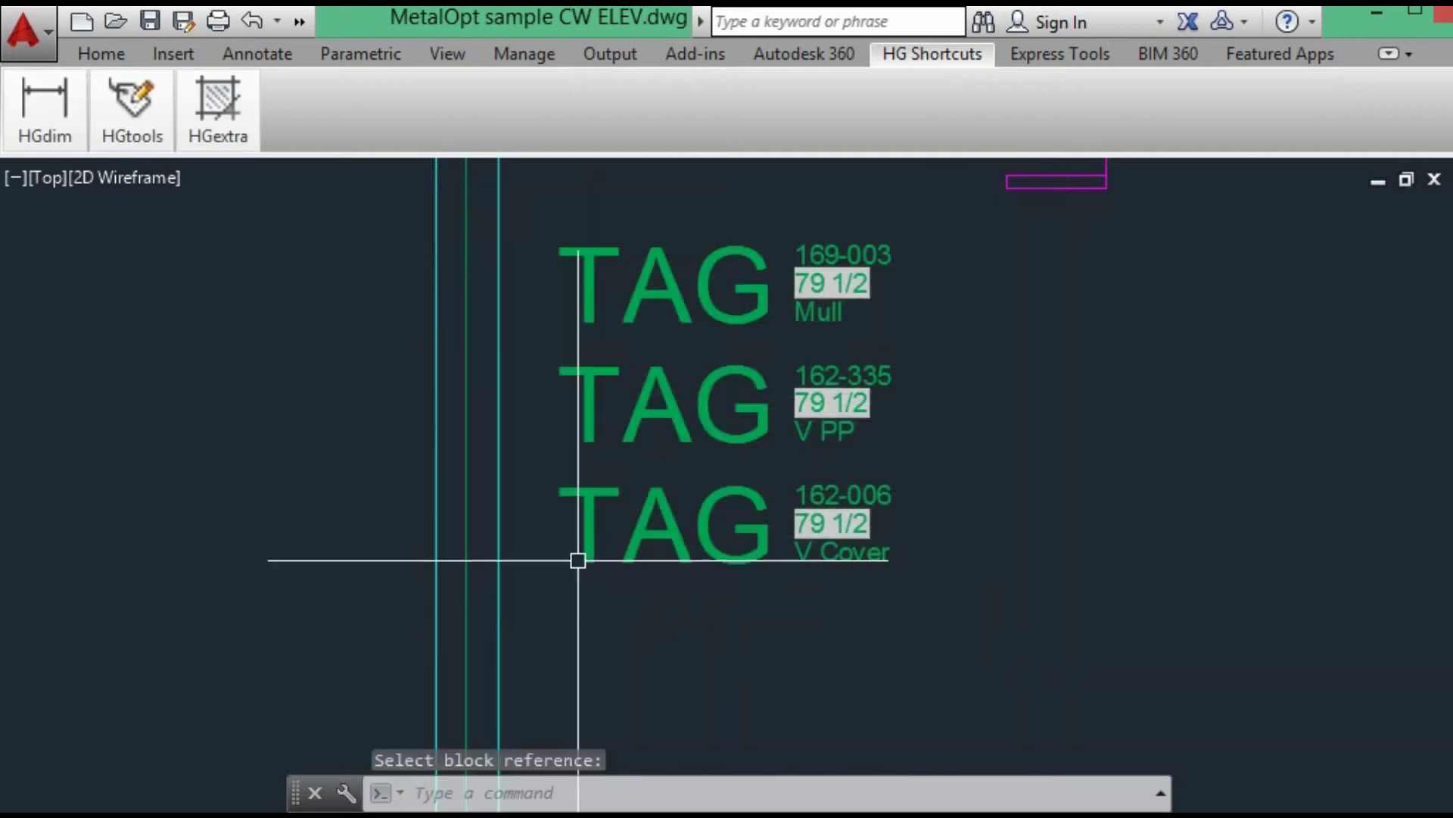
{"action": "scroll", "coordinate": [619, 416], "scroll_direction": "down", "scroll_amount": 2}
{"action": "scroll", "coordinate": [619, 416], "scroll_direction": "down", "scroll_amount": 2}
{"action": "middle_click_drag", "start_coordinate": [618, 415], "coordinate": [651, 437]}
{"action": "mouse_move", "coordinate": [122, 117]}
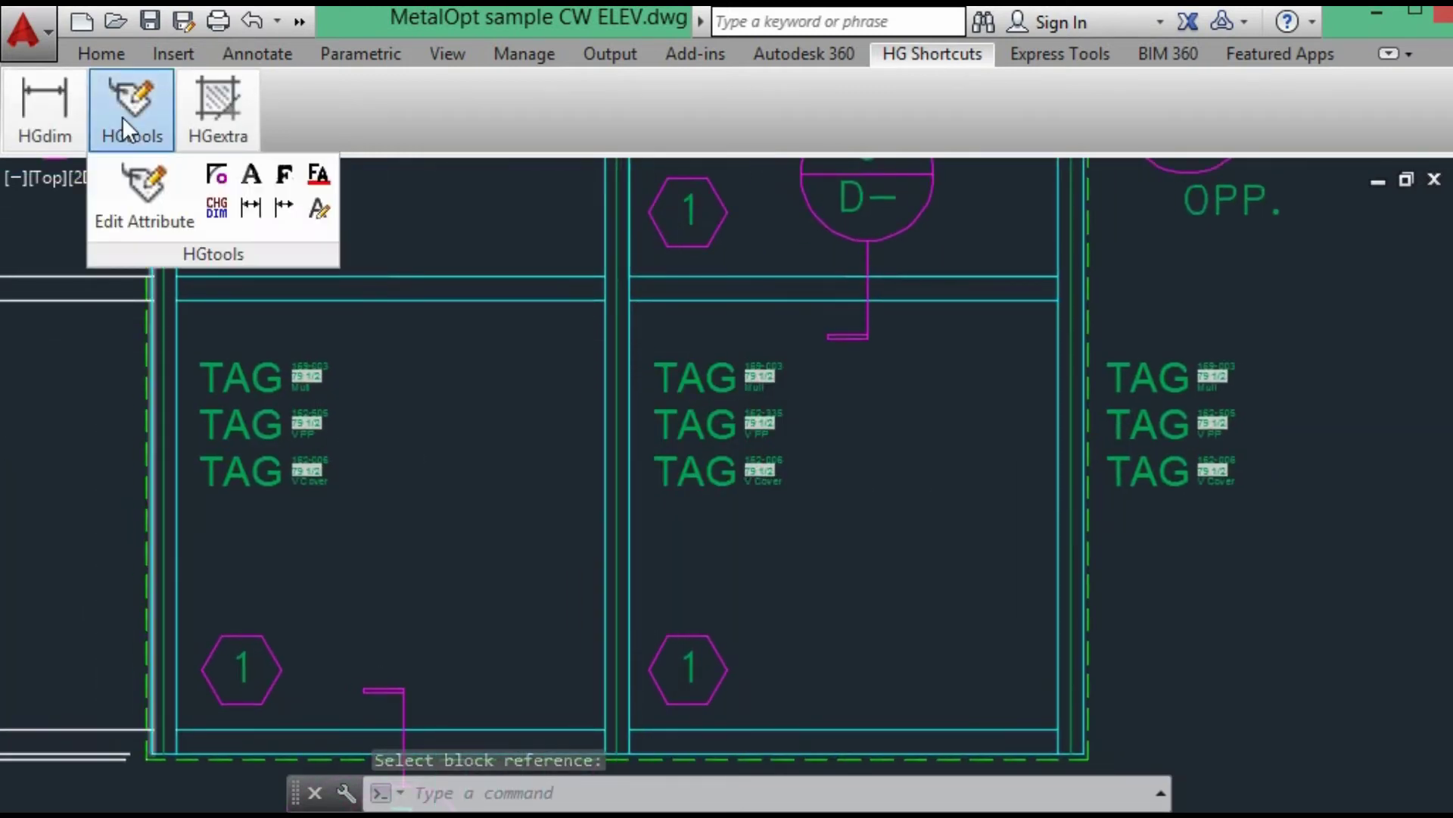
{"action": "left_click", "coordinate": [149, 195]}
{"action": "left_click", "coordinate": [251, 426]}
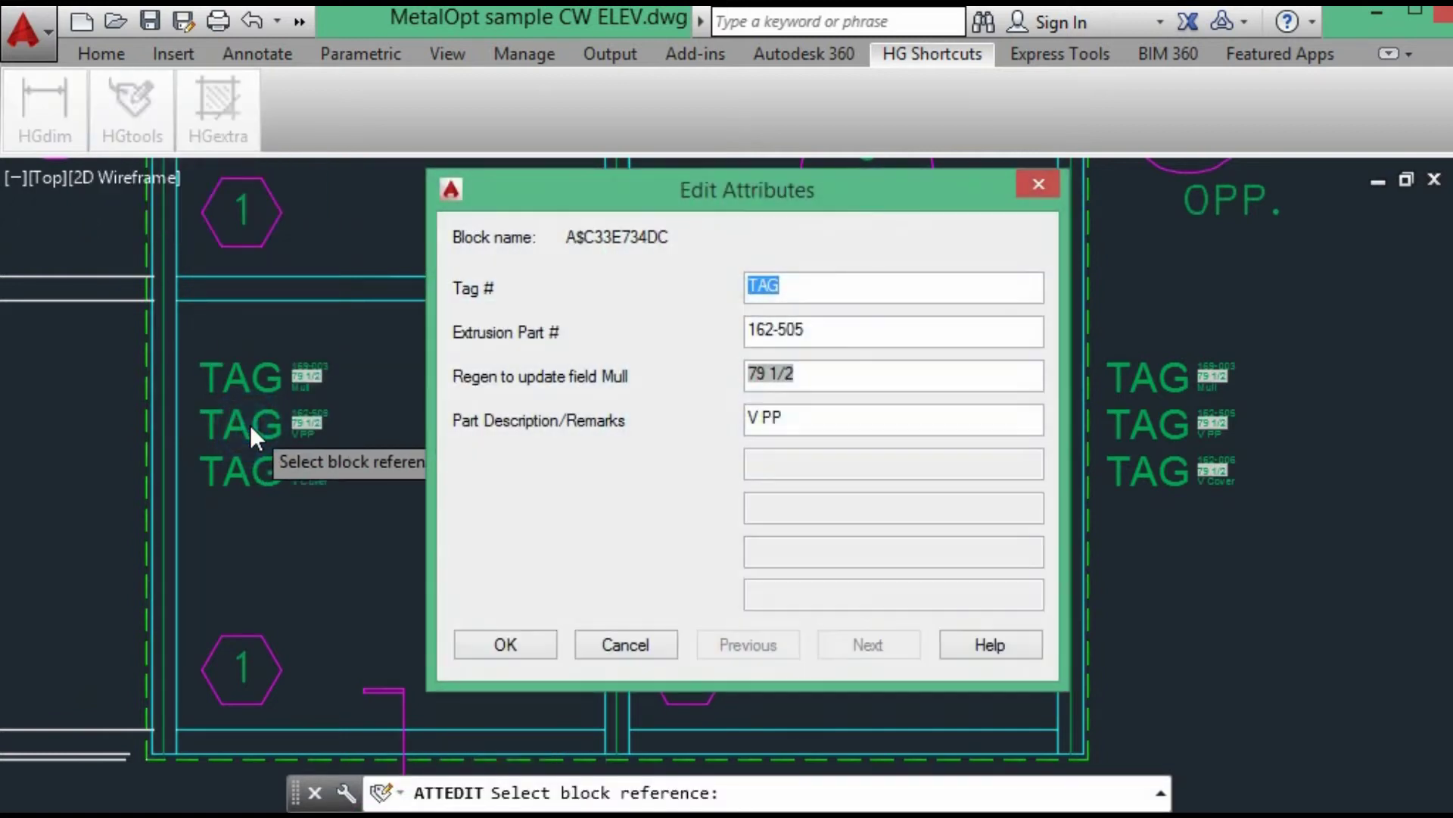
{"action": "left_click", "coordinate": [766, 421]}
{"action": "type", "text": "L"}
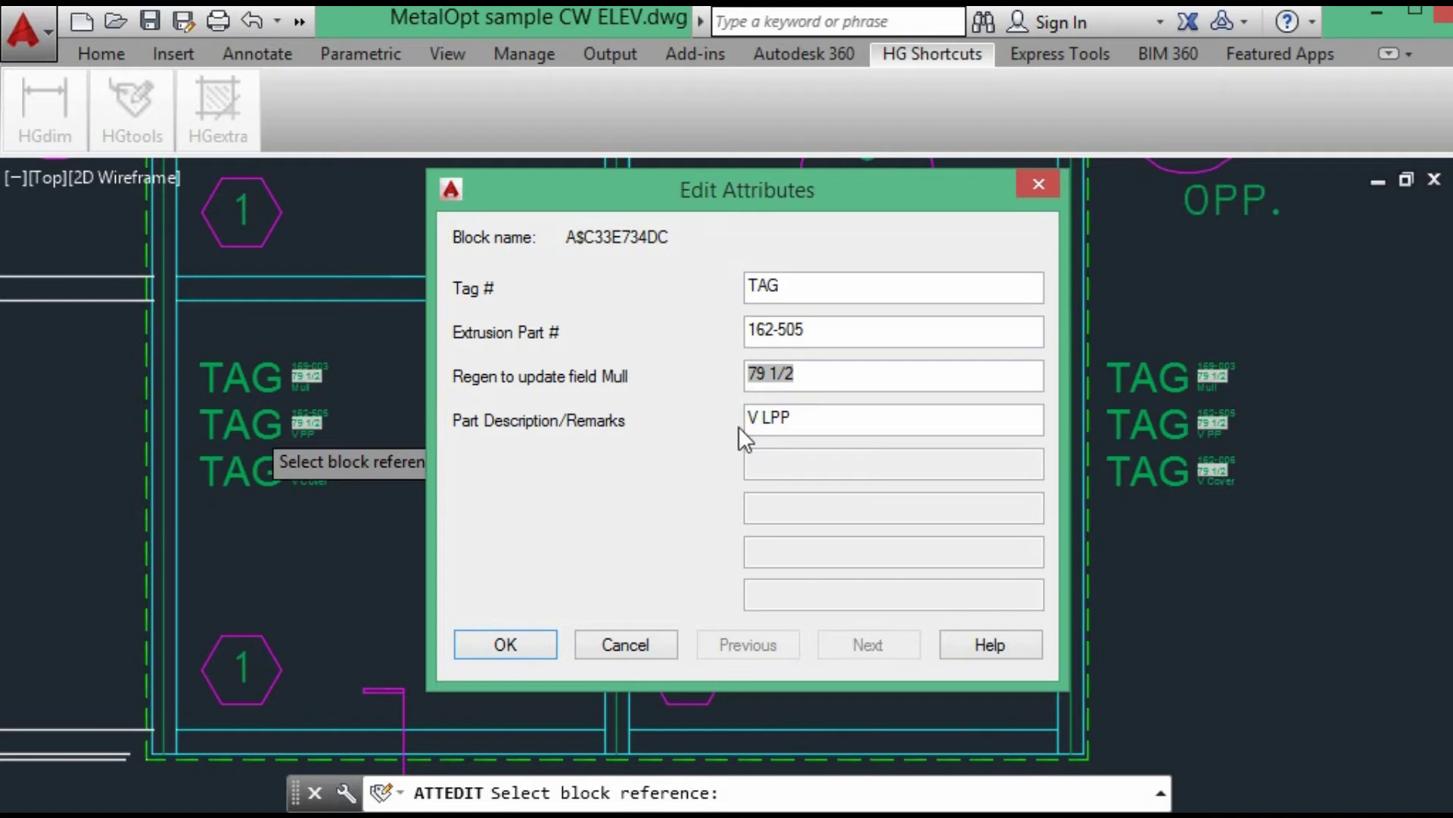
{"action": "left_click", "coordinate": [542, 642]}
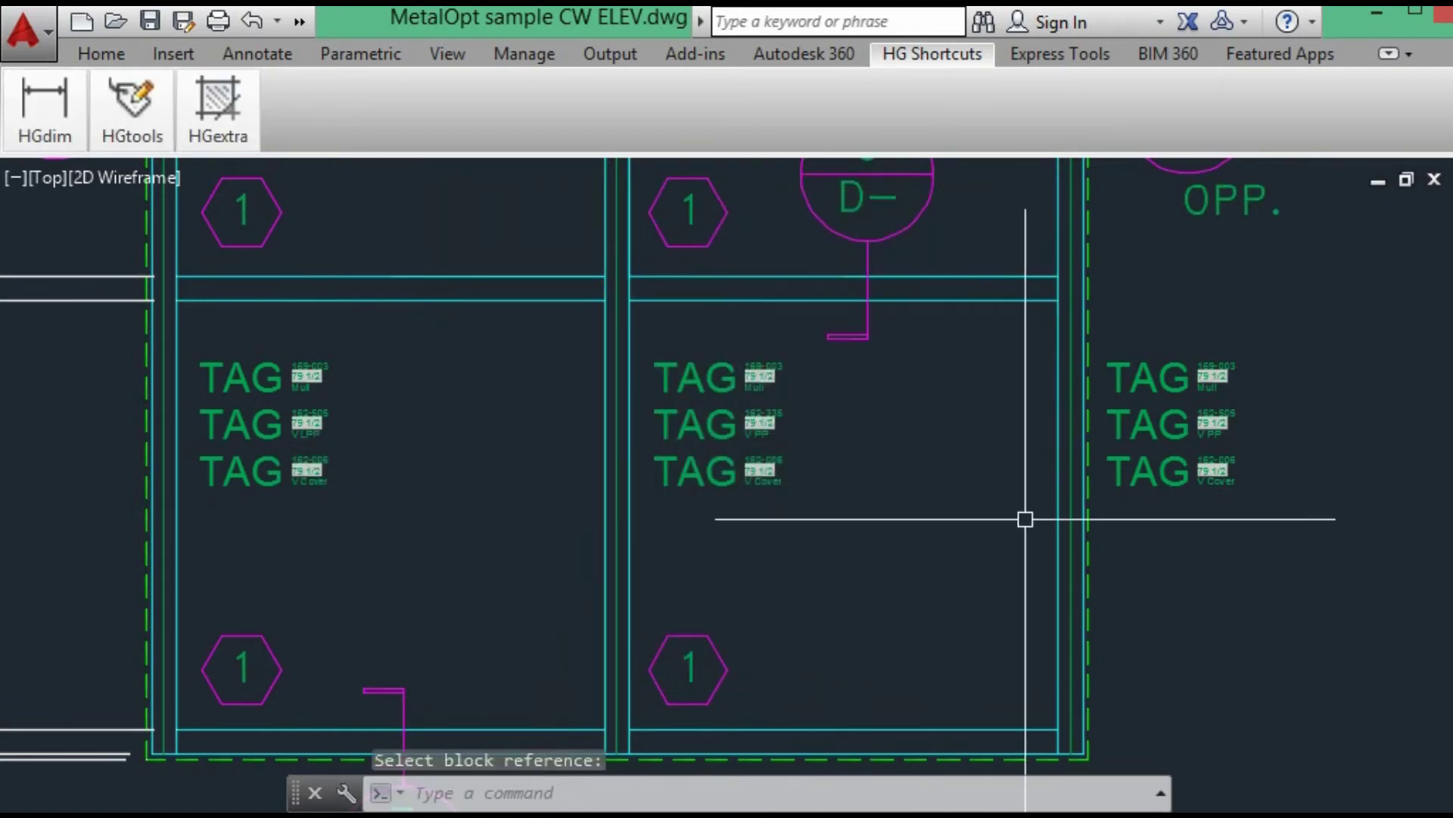
Step: Change the right column's V PP tag description to V LPP as well
{"action": "key", "text": "space"}
{"action": "left_click", "coordinate": [1178, 425]}
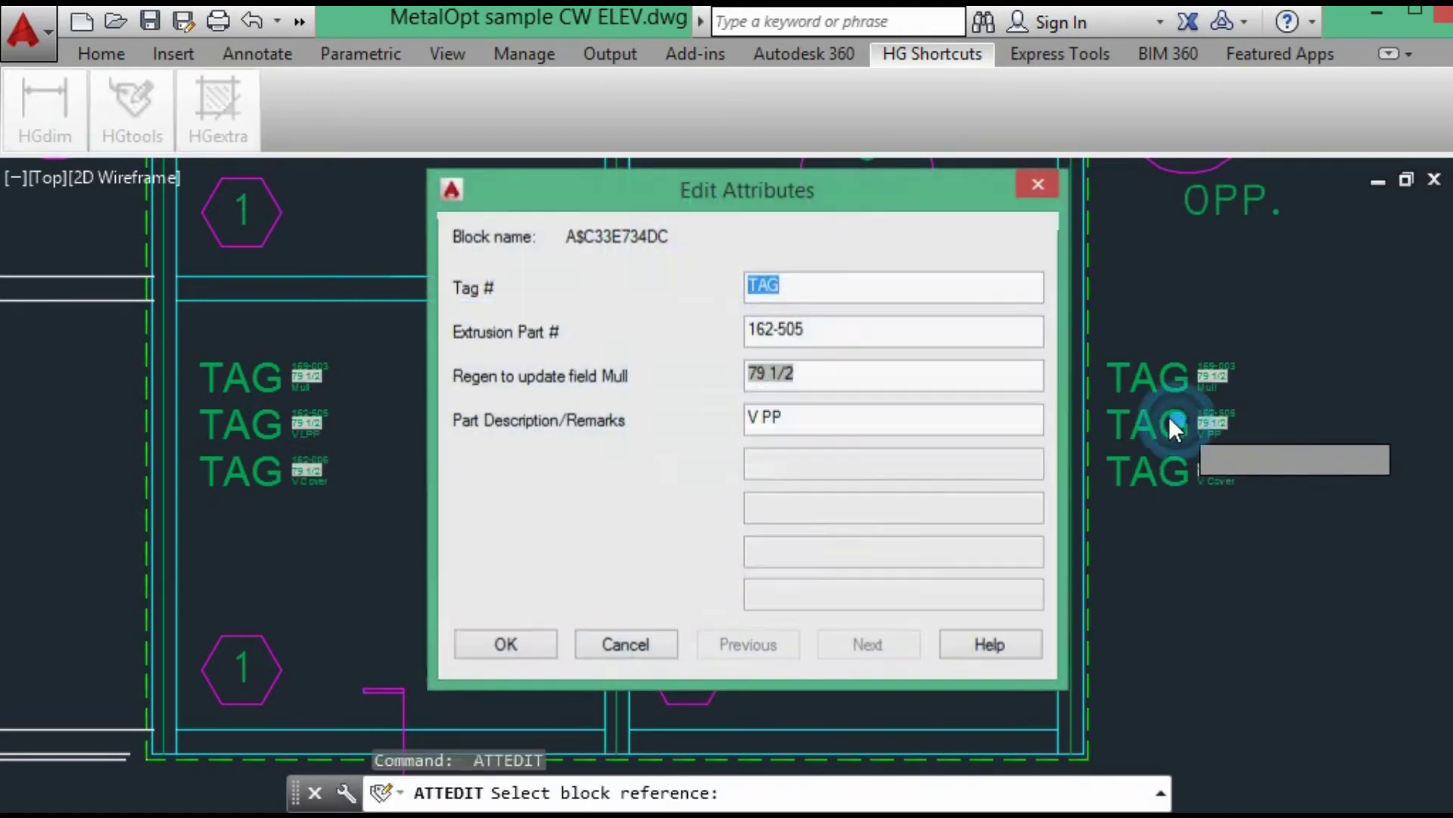
{"action": "left_click", "coordinate": [766, 419]}
{"action": "type", "text": "L"}
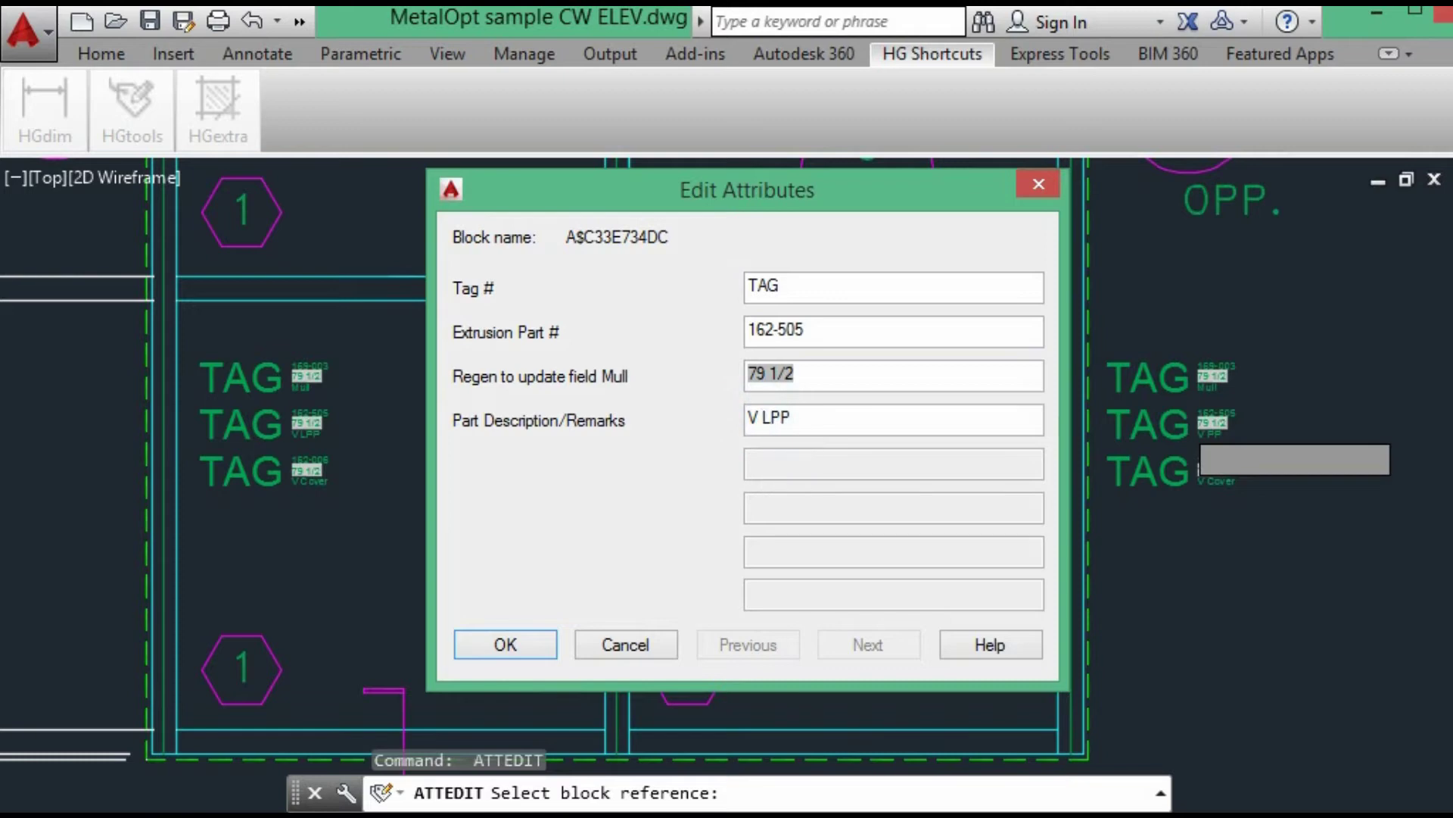
{"action": "left_click", "coordinate": [512, 642]}
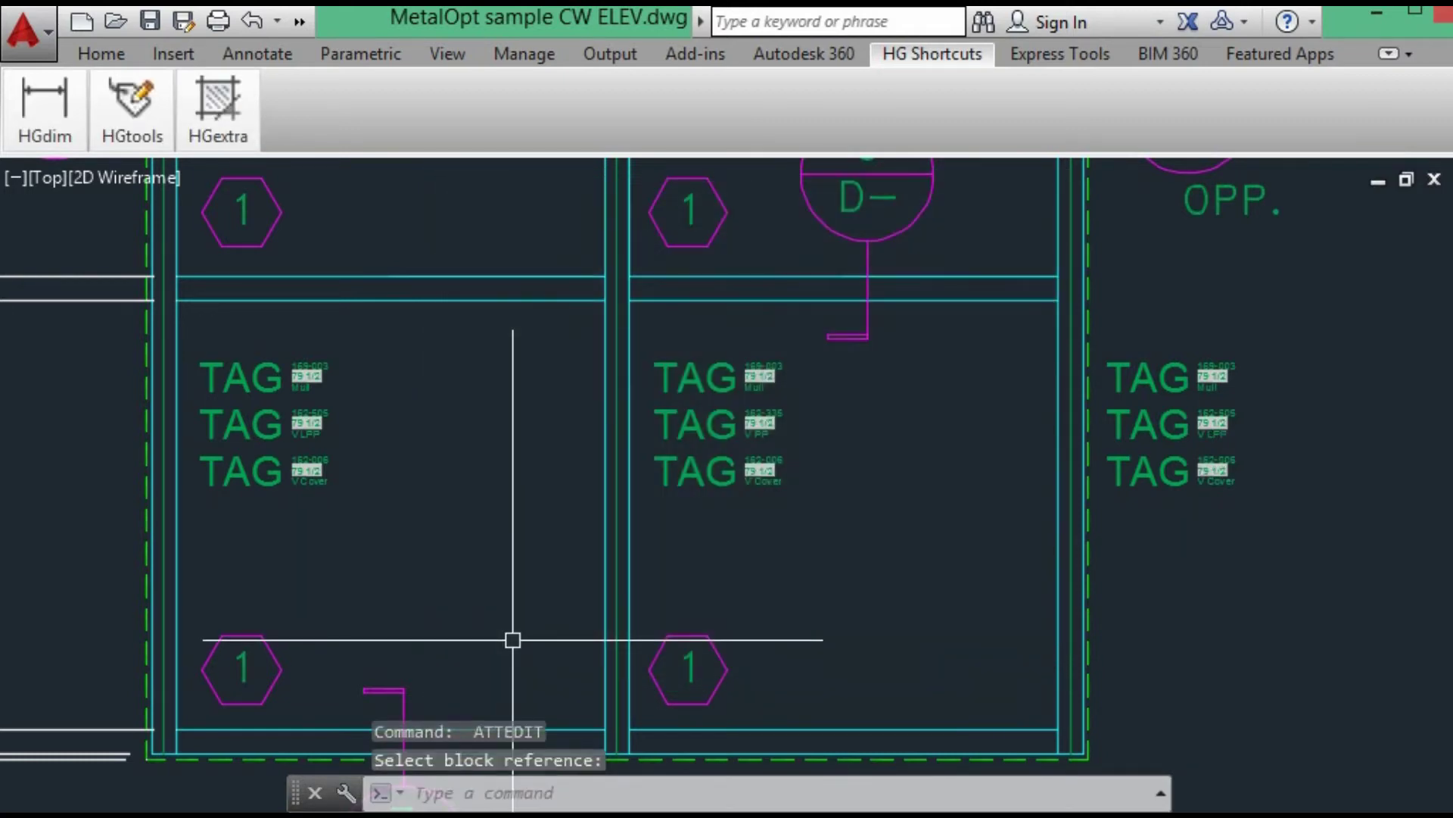
Step: Copy (CP) the left Mull / V LPP / V Cover tag group into the middle bay
{"action": "middle_click_drag", "start_coordinate": [432, 606], "coordinate": [538, 513]}
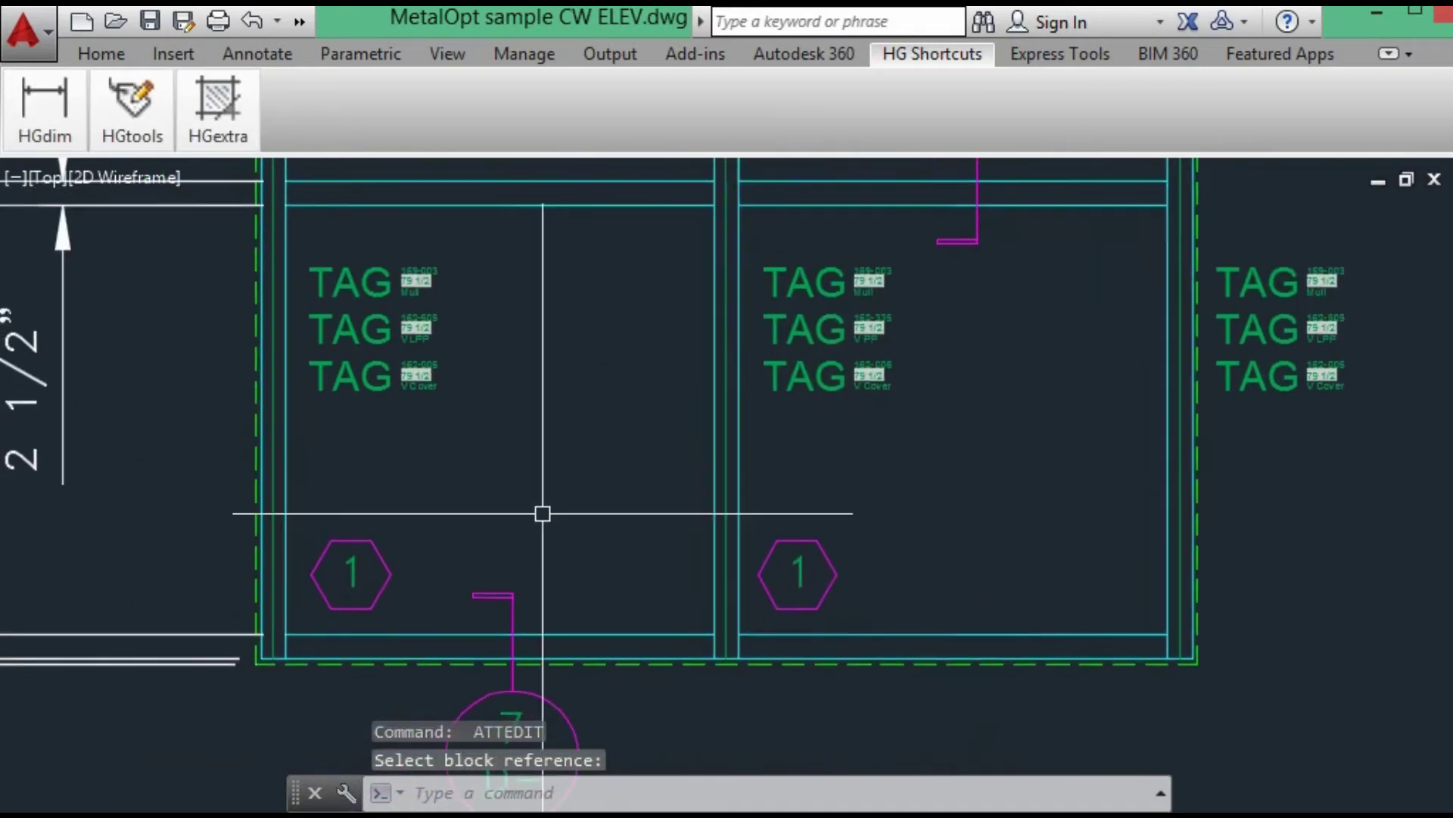
{"action": "key", "text": "Escape"}
{"action": "type", "text": "cp"}
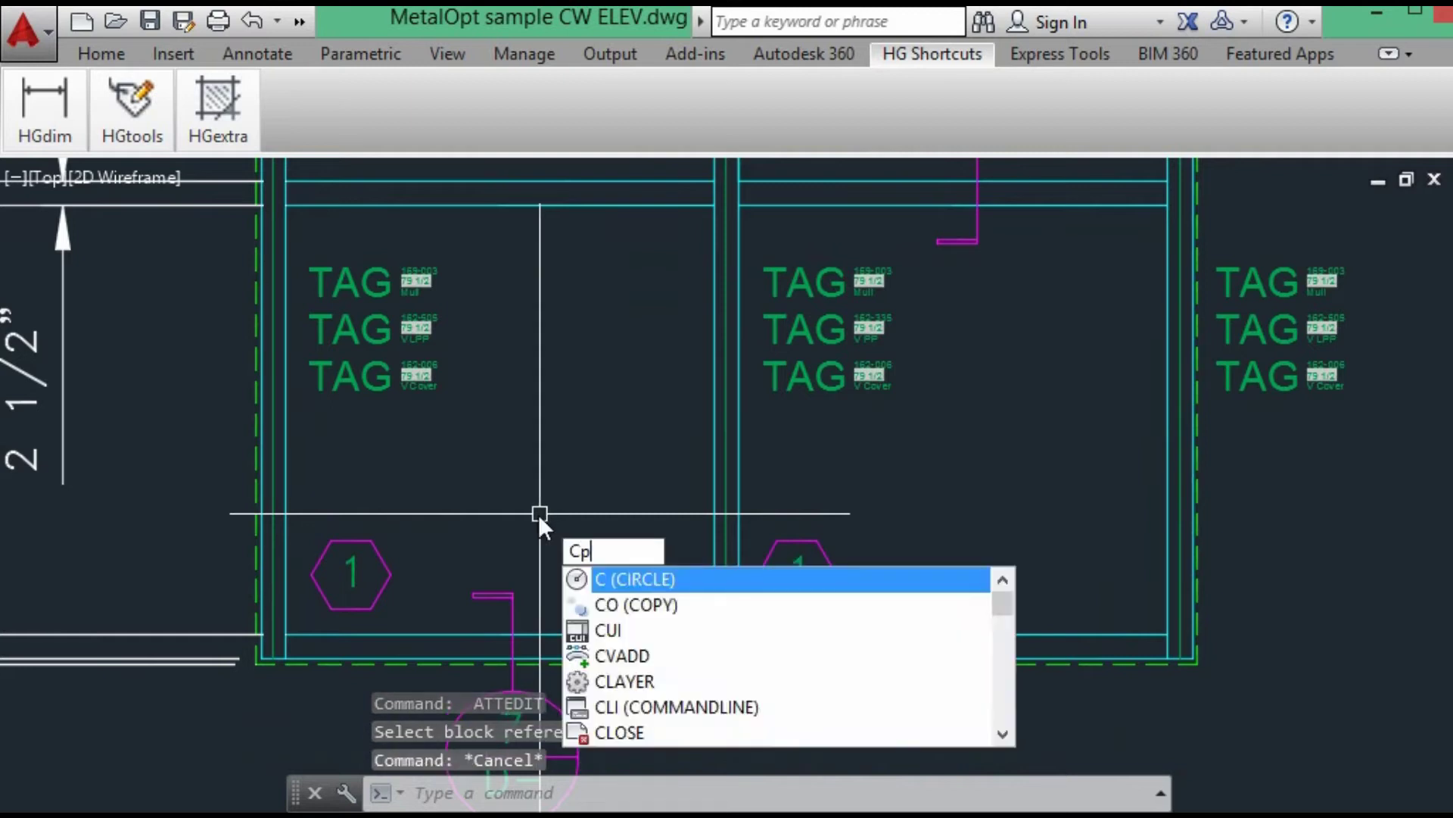
{"action": "key", "text": "Return"}
{"action": "left_click", "coordinate": [347, 332]}
{"action": "key", "text": "Return"}
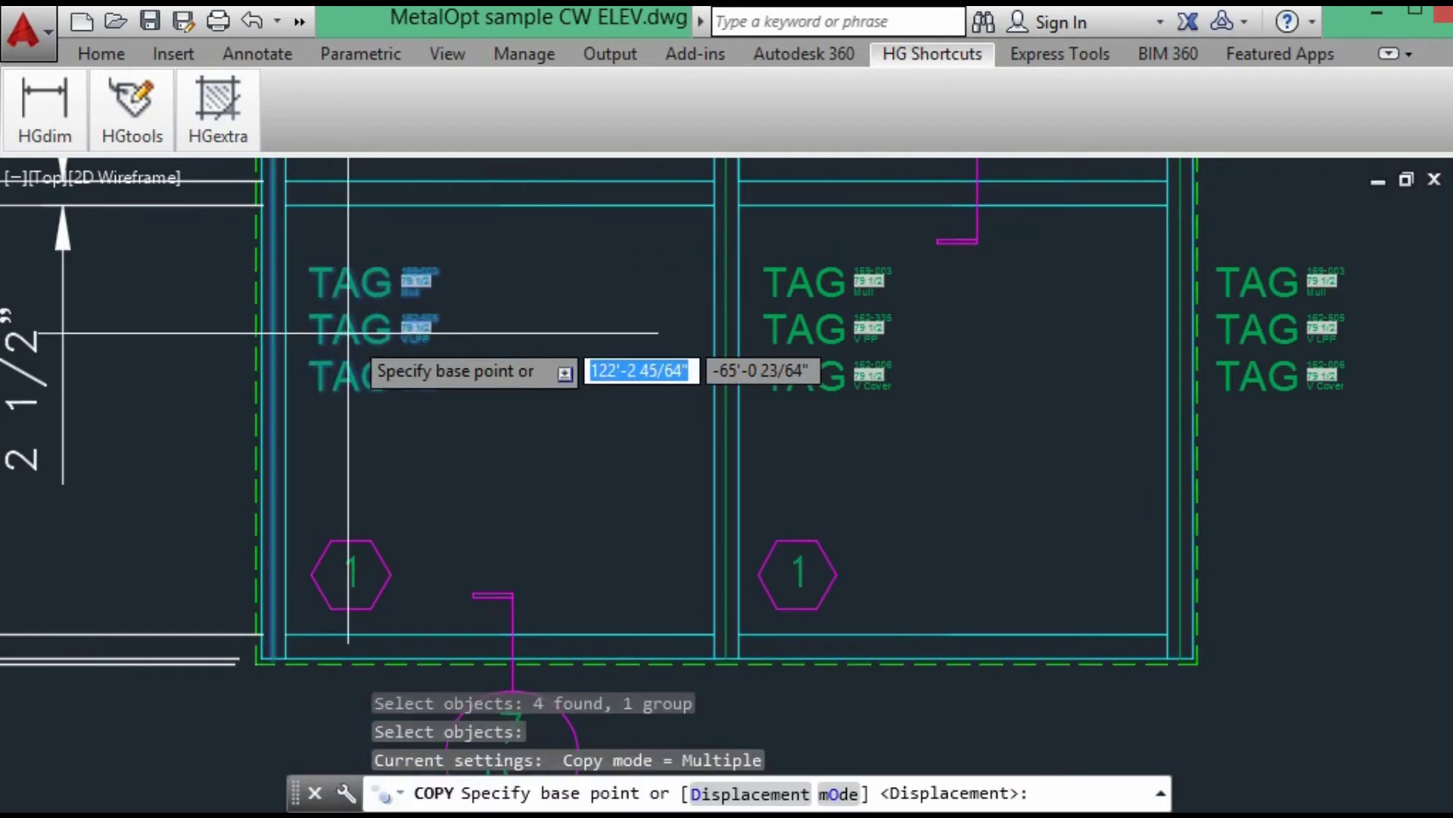
{"action": "left_click", "coordinate": [348, 332]}
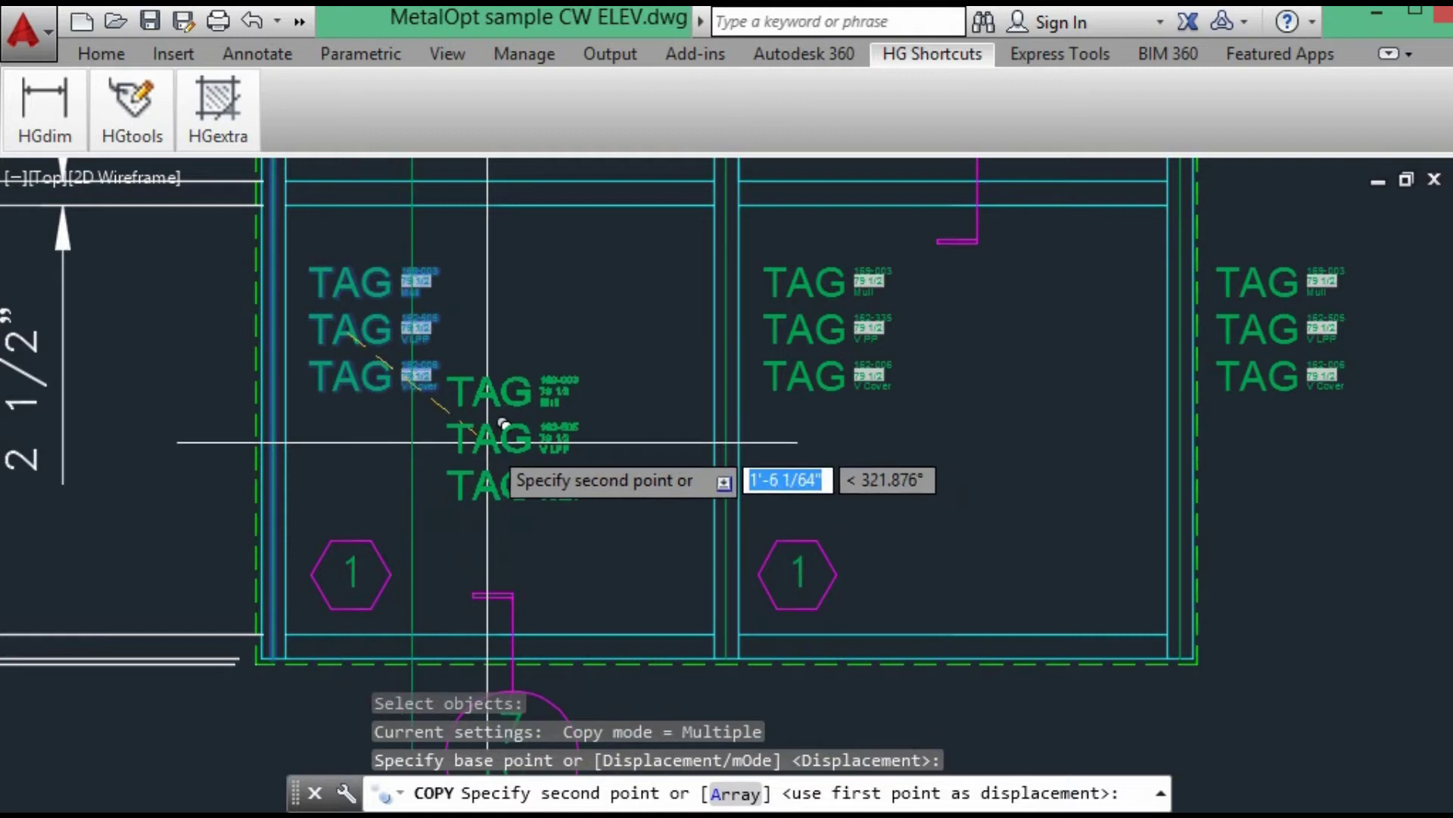
{"action": "middle_click_drag", "start_coordinate": [489, 446], "coordinate": [557, 571]}
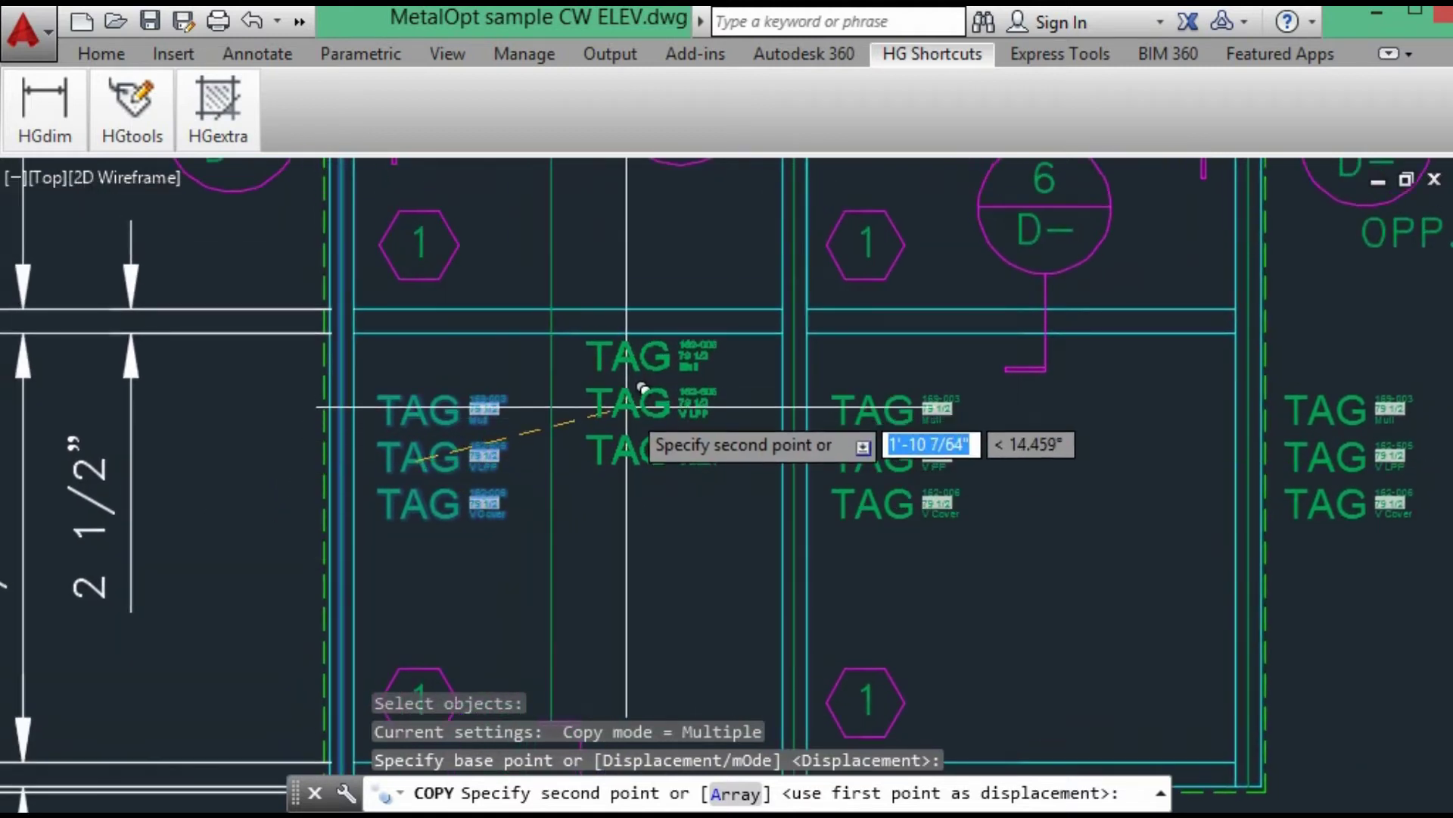
{"action": "left_click", "coordinate": [627, 414]}
{"action": "key", "text": "Return"}
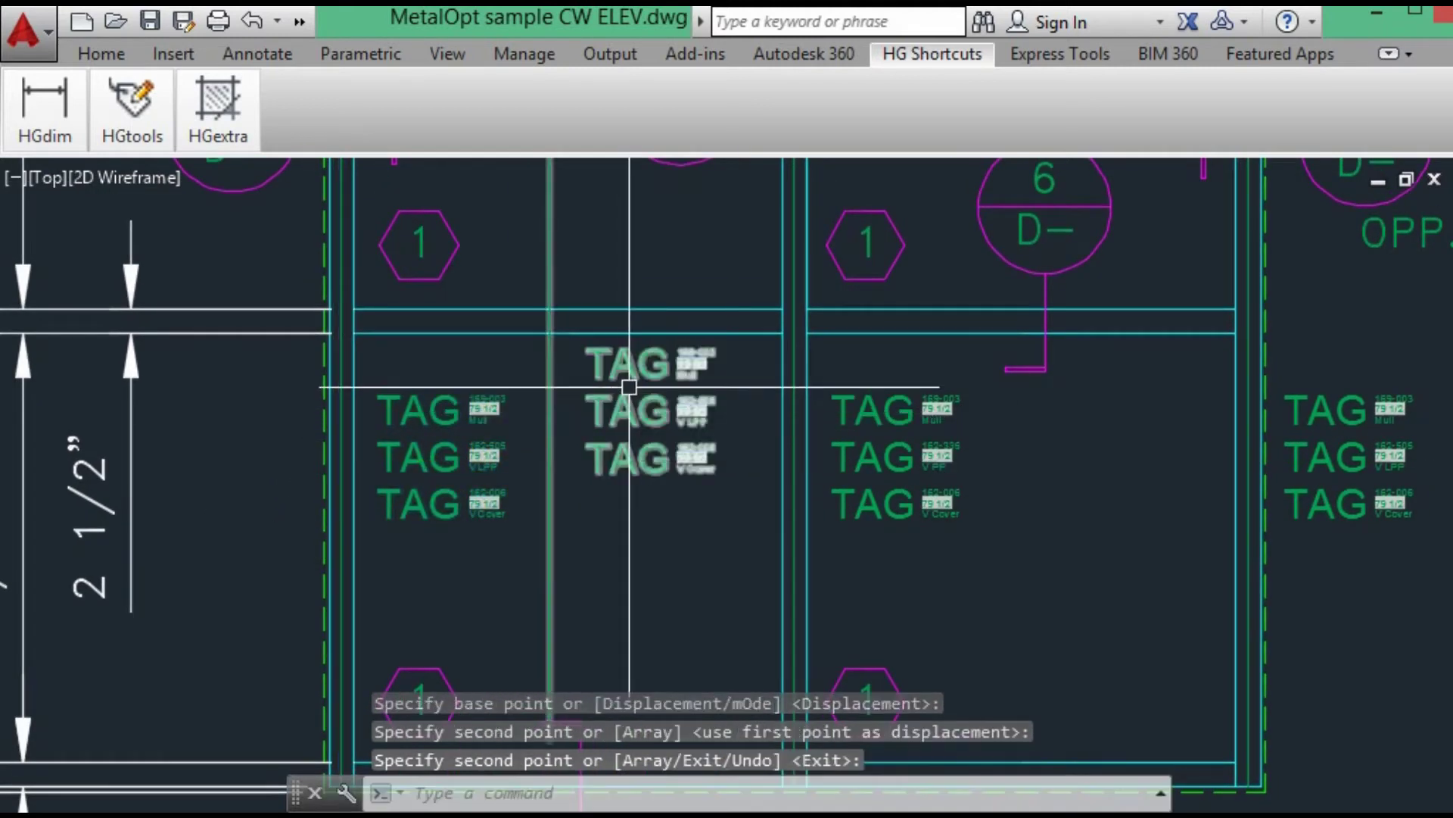
Step: Grip-edit the copied group's leader so it runs horizontally to the mullion intersection
{"action": "left_click", "coordinate": [551, 445]}
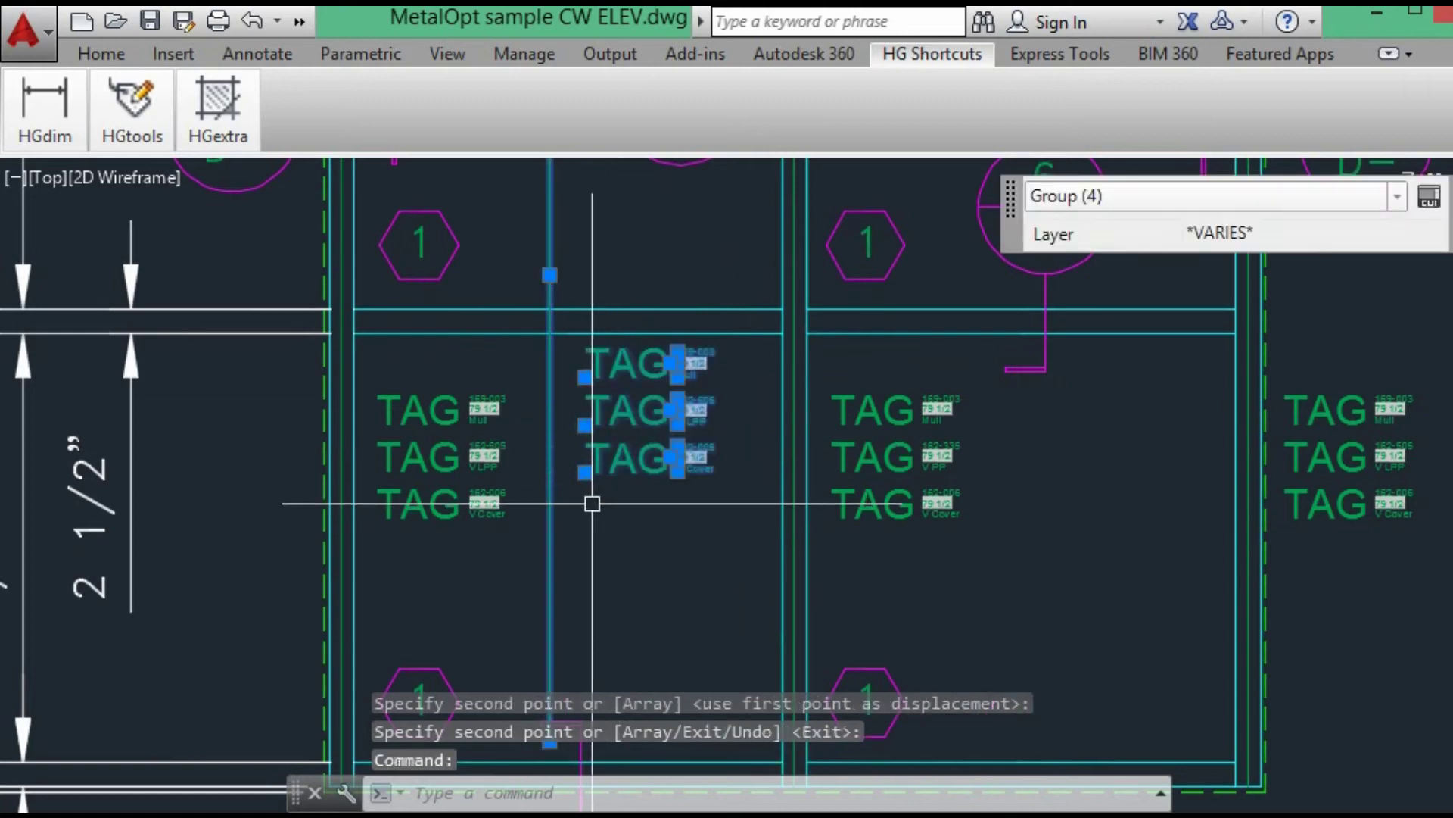
{"action": "middle_click_drag", "start_coordinate": [591, 499], "coordinate": [601, 364]}
{"action": "left_click", "coordinate": [560, 606]}
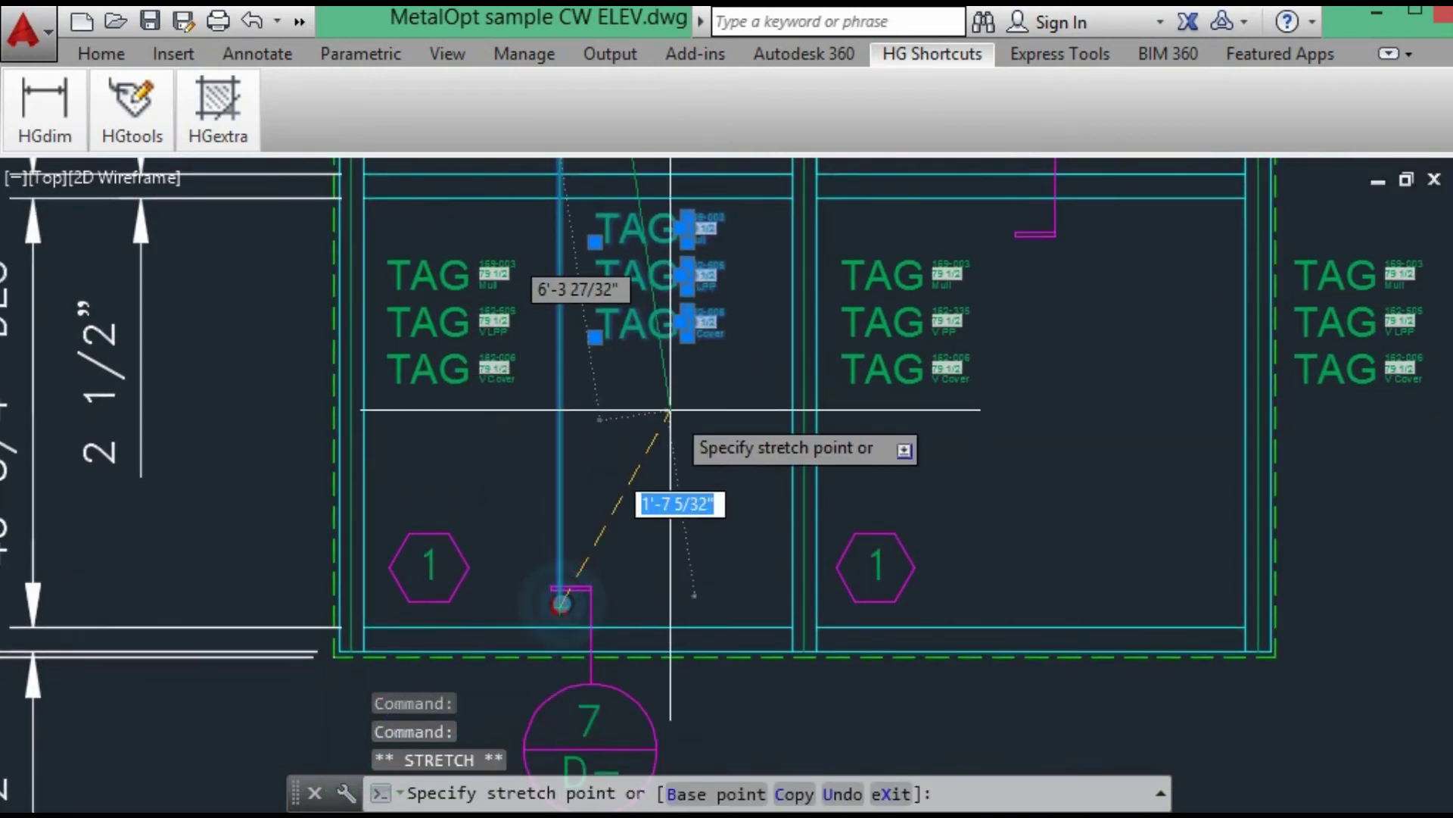
{"action": "middle_click_drag", "start_coordinate": [693, 376], "coordinate": [674, 605]}
{"action": "left_click", "coordinate": [772, 402]}
{"action": "middle_click_drag", "start_coordinate": [547, 357], "coordinate": [629, 700]}
{"action": "left_click", "coordinate": [617, 235]}
{"action": "left_click", "coordinate": [617, 240]}
{"action": "left_click", "coordinate": [620, 248]}
{"action": "middle_click_drag", "start_coordinate": [475, 553], "coordinate": [577, 234]}
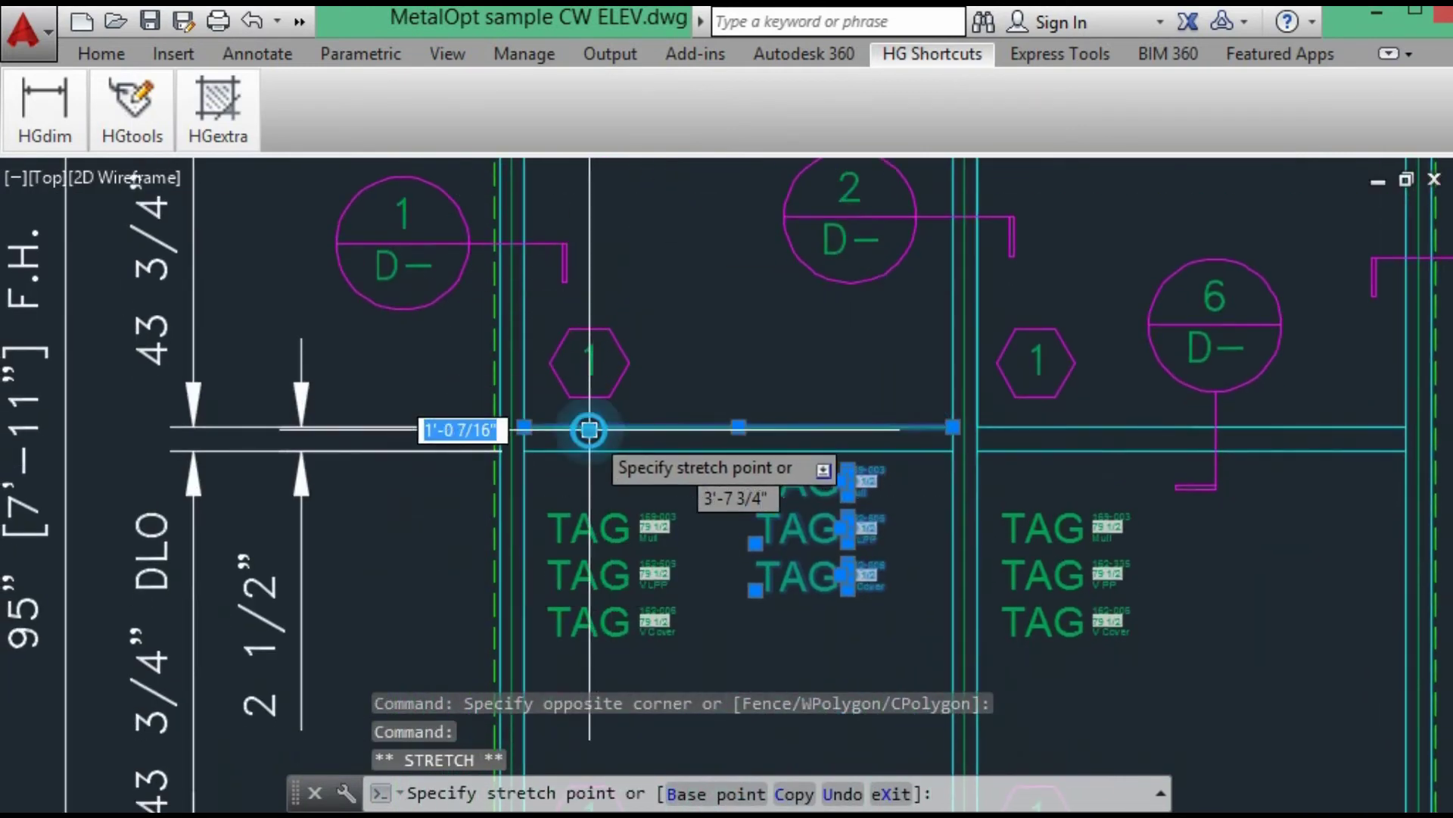
{"action": "left_click", "coordinate": [588, 425]}
Step: With Ortho on, stretch the leader line down about 17/32" onto the horizontal member
{"action": "left_click", "coordinate": [738, 427]}
{"action": "scroll", "coordinate": [740, 423], "scroll_direction": "up", "scroll_amount": 5}
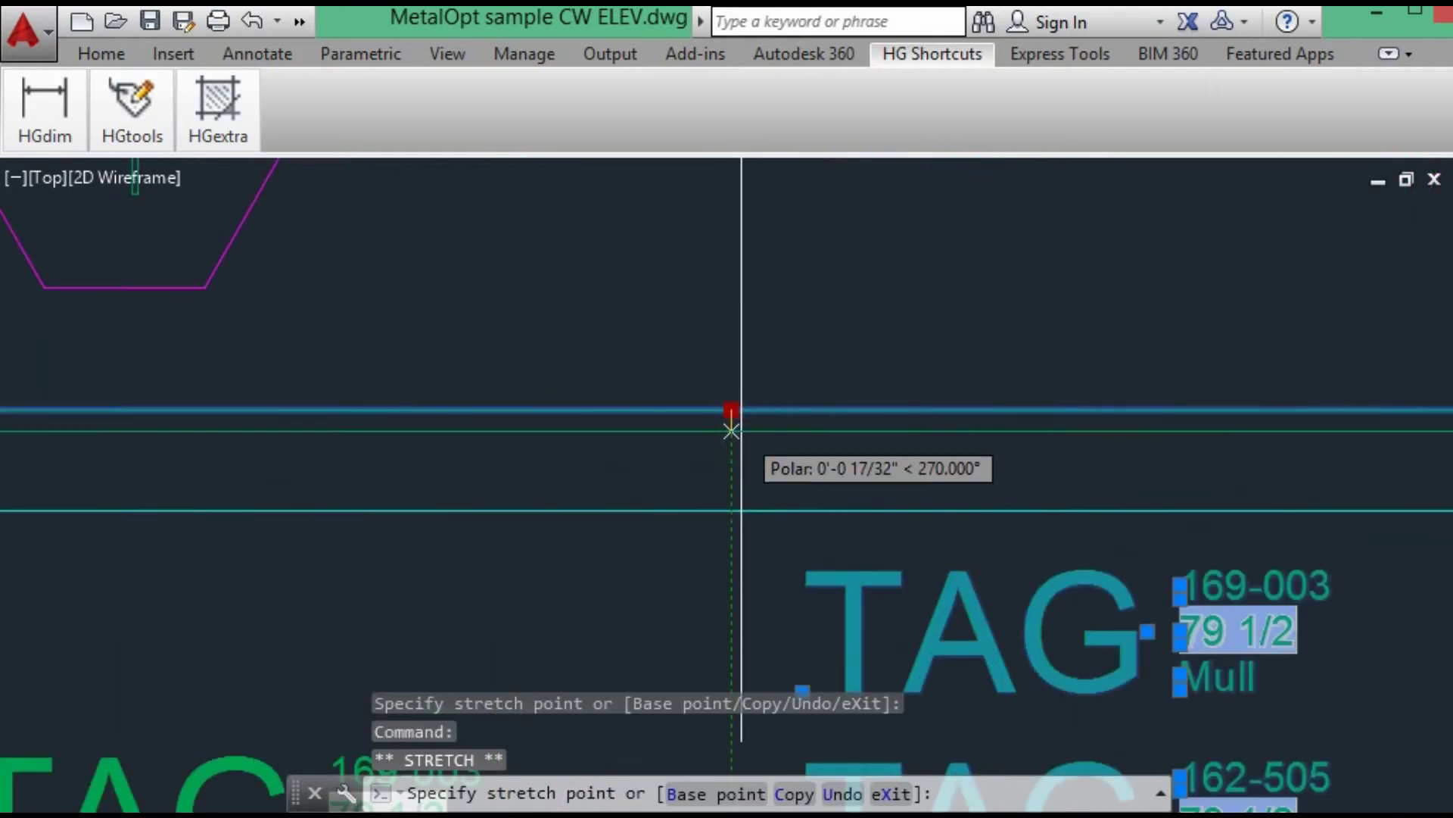
{"action": "key", "text": "F8"}
{"action": "left_click", "coordinate": [761, 435]}
{"action": "scroll", "coordinate": [759, 470], "scroll_direction": "down", "scroll_amount": 4}
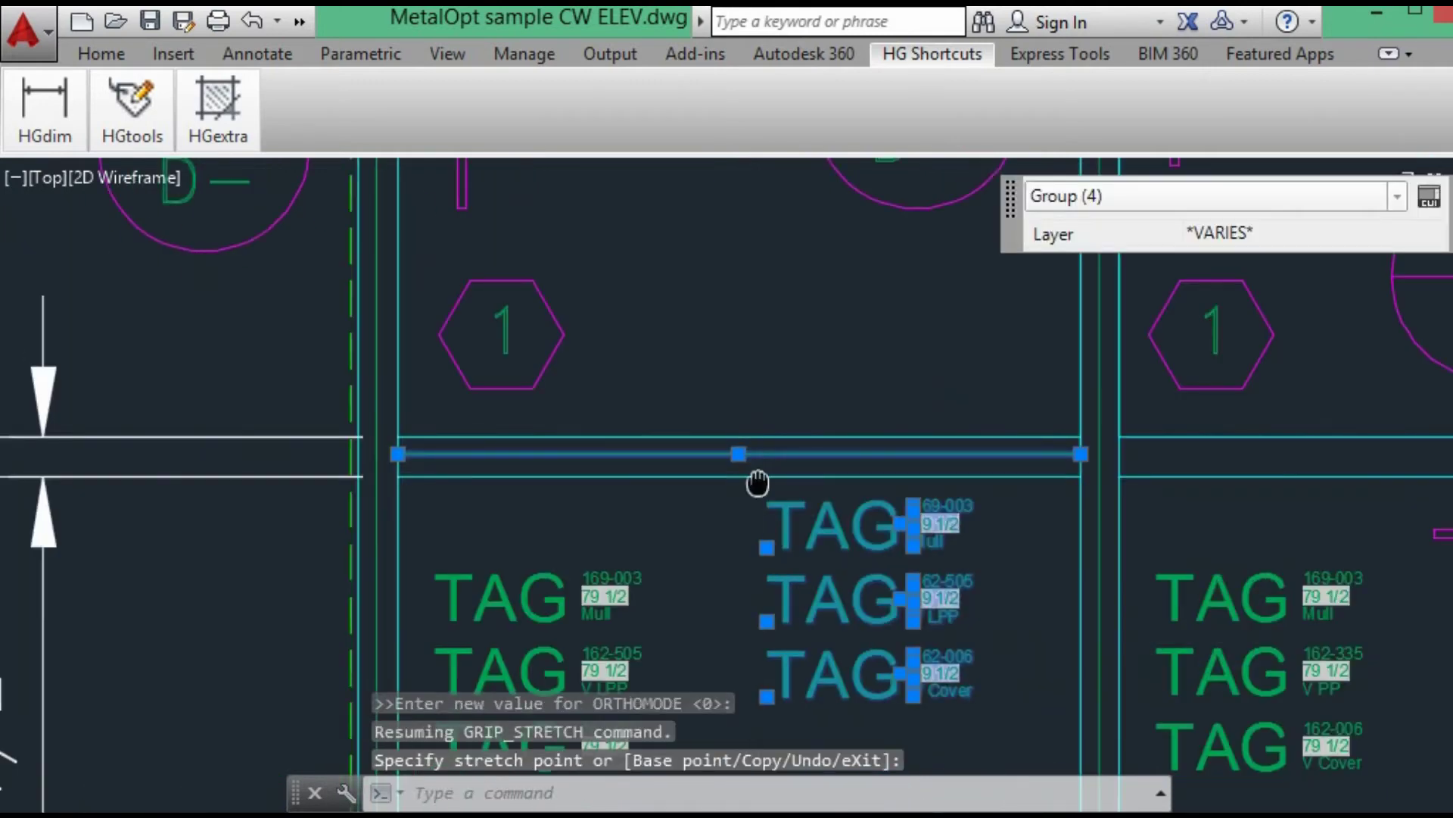
{"action": "middle_click_drag", "start_coordinate": [545, 381], "coordinate": [480, 357]}
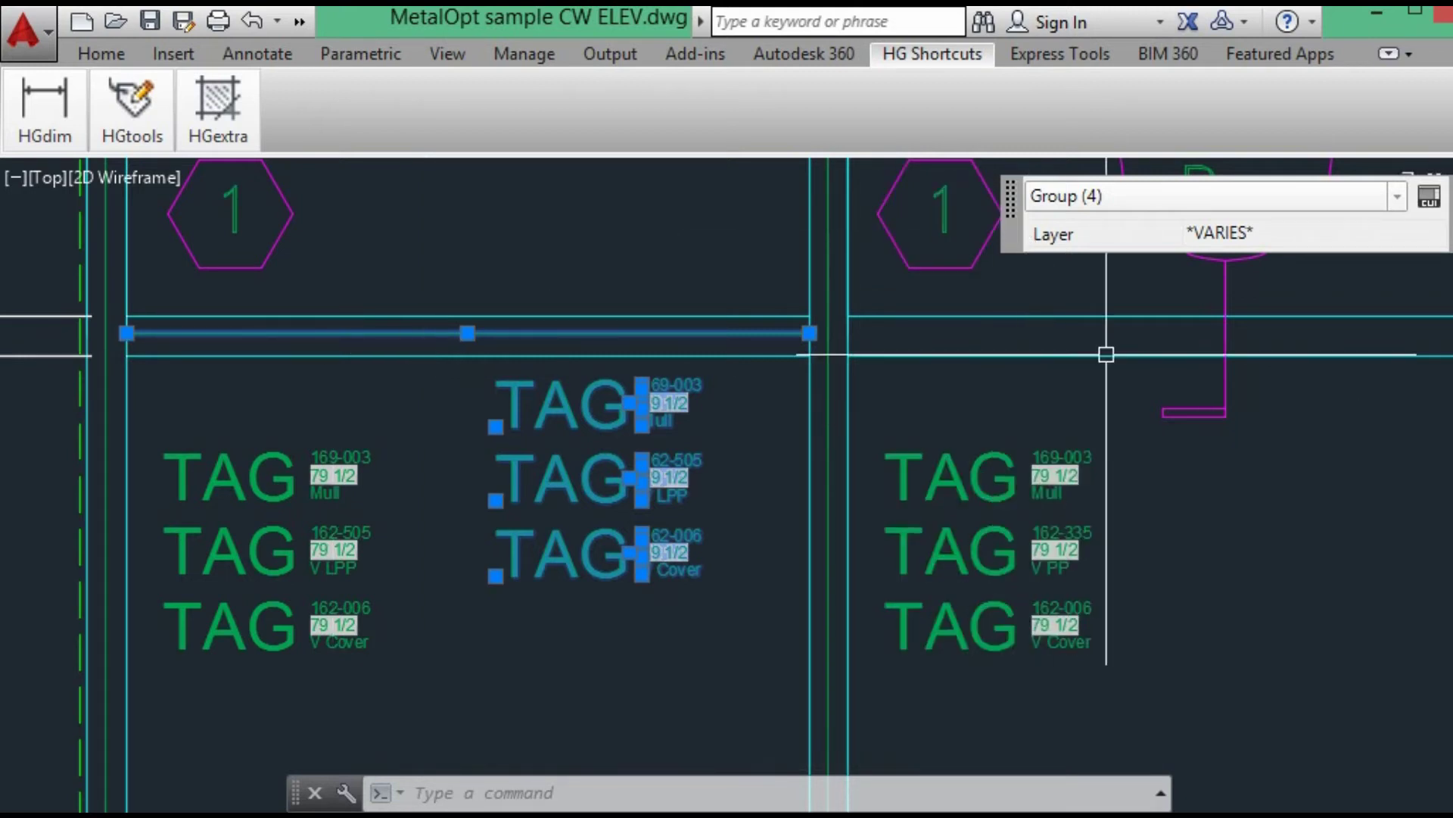
Step: Change the copied Mull tag's part number to 169-017 with the description Horiz
{"action": "left_click", "coordinate": [460, 322]}
{"action": "key", "text": "Escape"}
{"action": "left_click", "coordinate": [93, 110]}
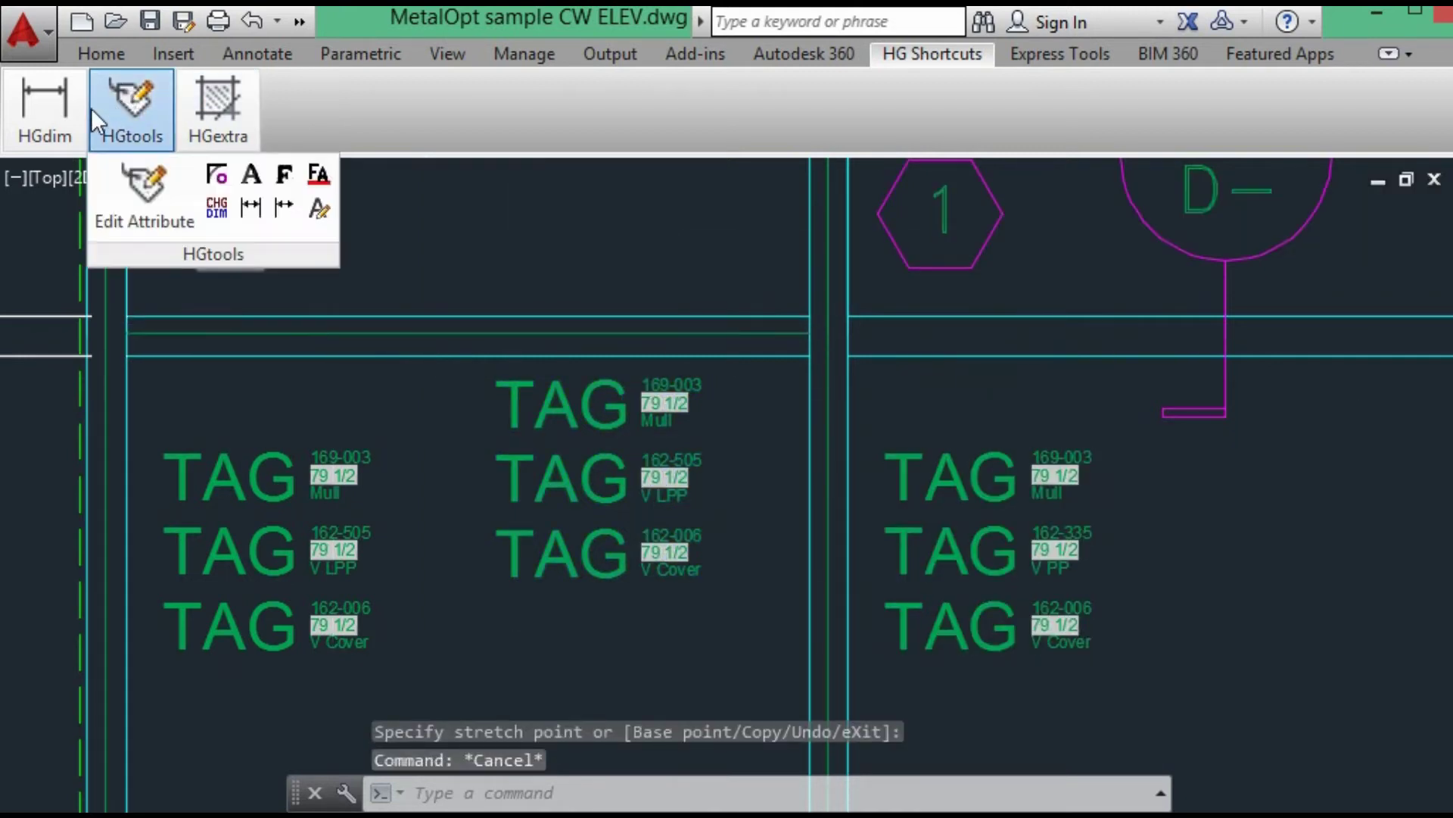
{"action": "left_click", "coordinate": [132, 210]}
{"action": "scroll", "coordinate": [667, 405], "scroll_direction": "up", "scroll_amount": 2}
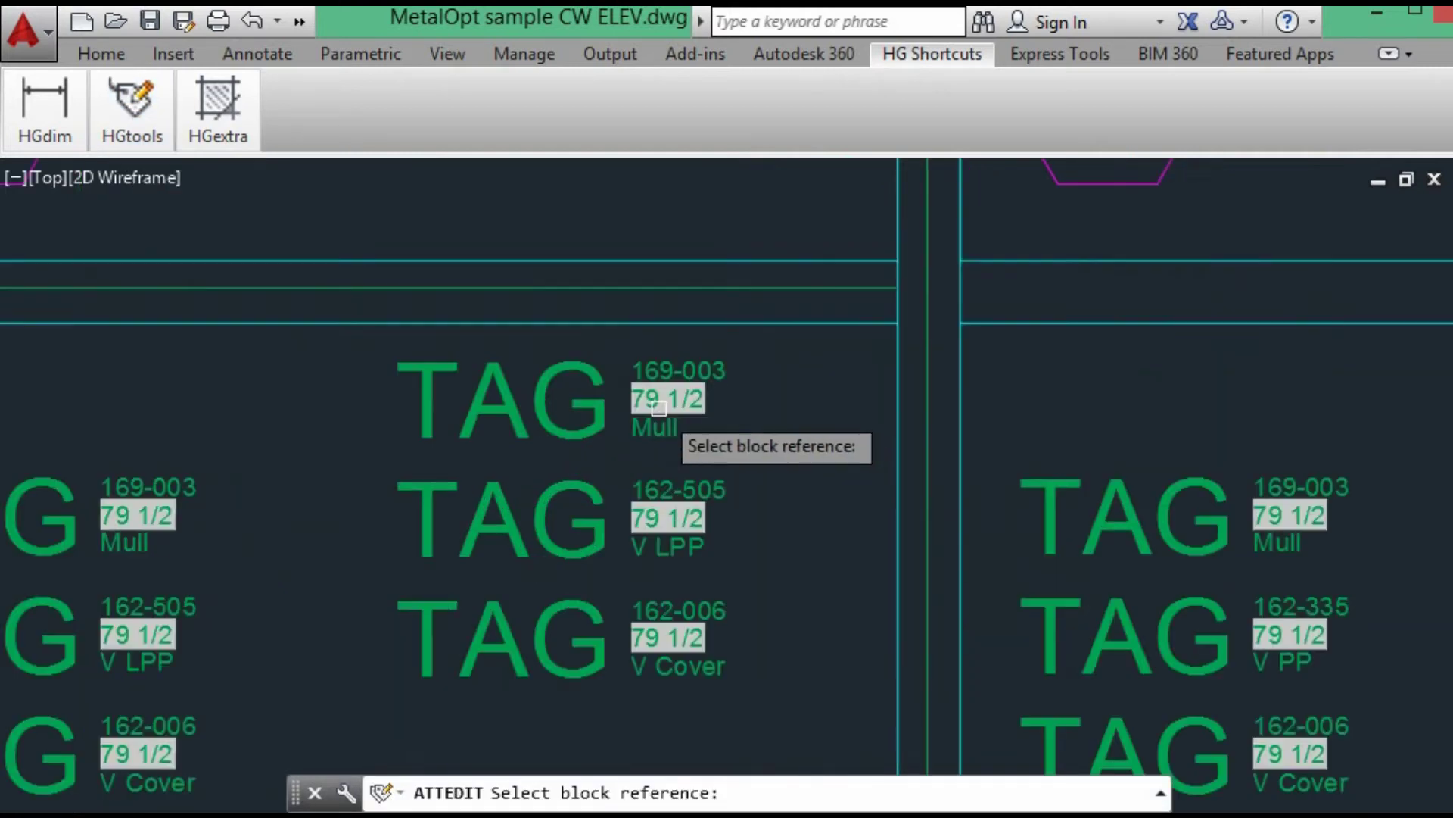
{"action": "middle_click_drag", "start_coordinate": [657, 407], "coordinate": [741, 348]}
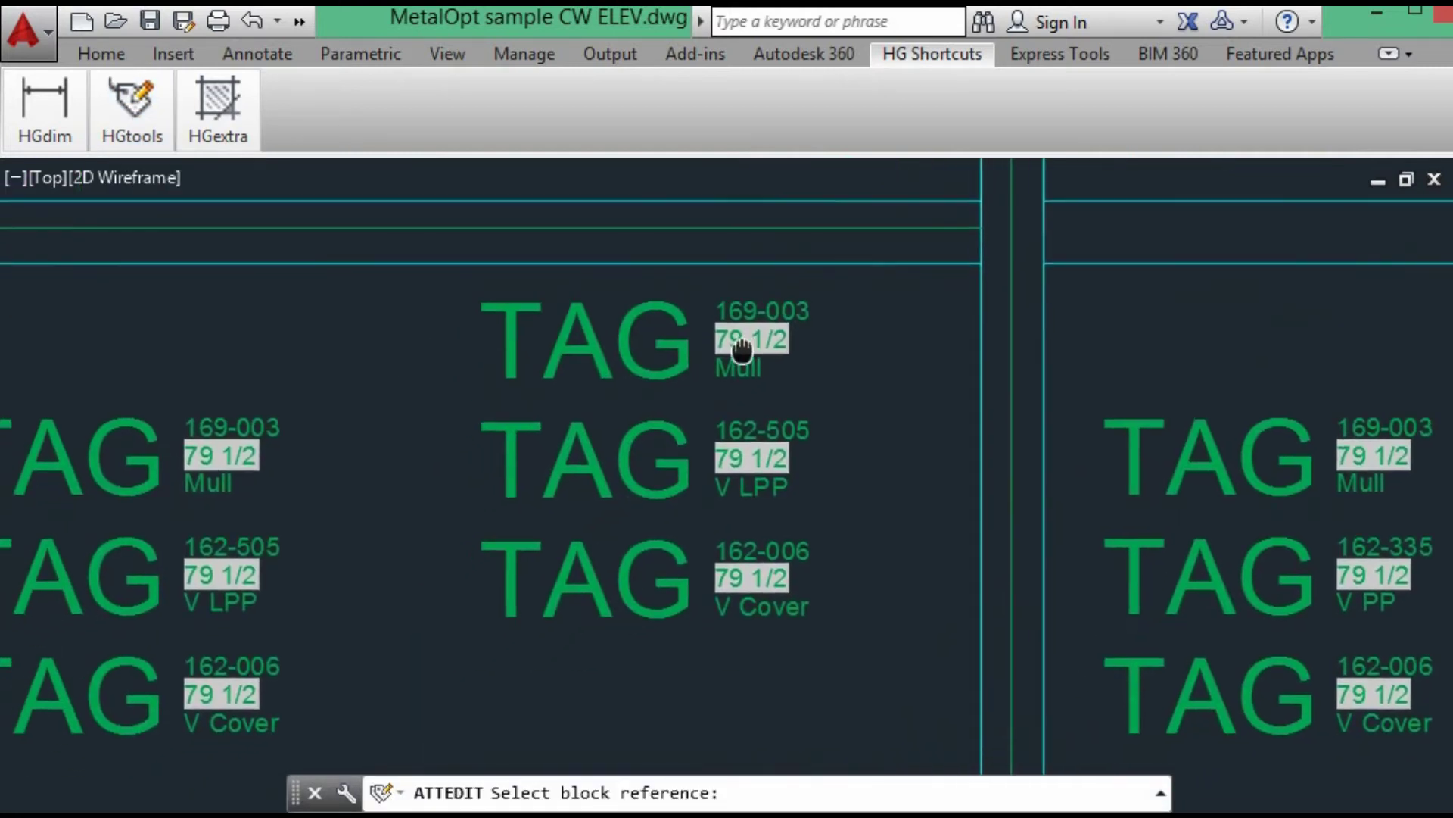
{"action": "left_click", "coordinate": [760, 307]}
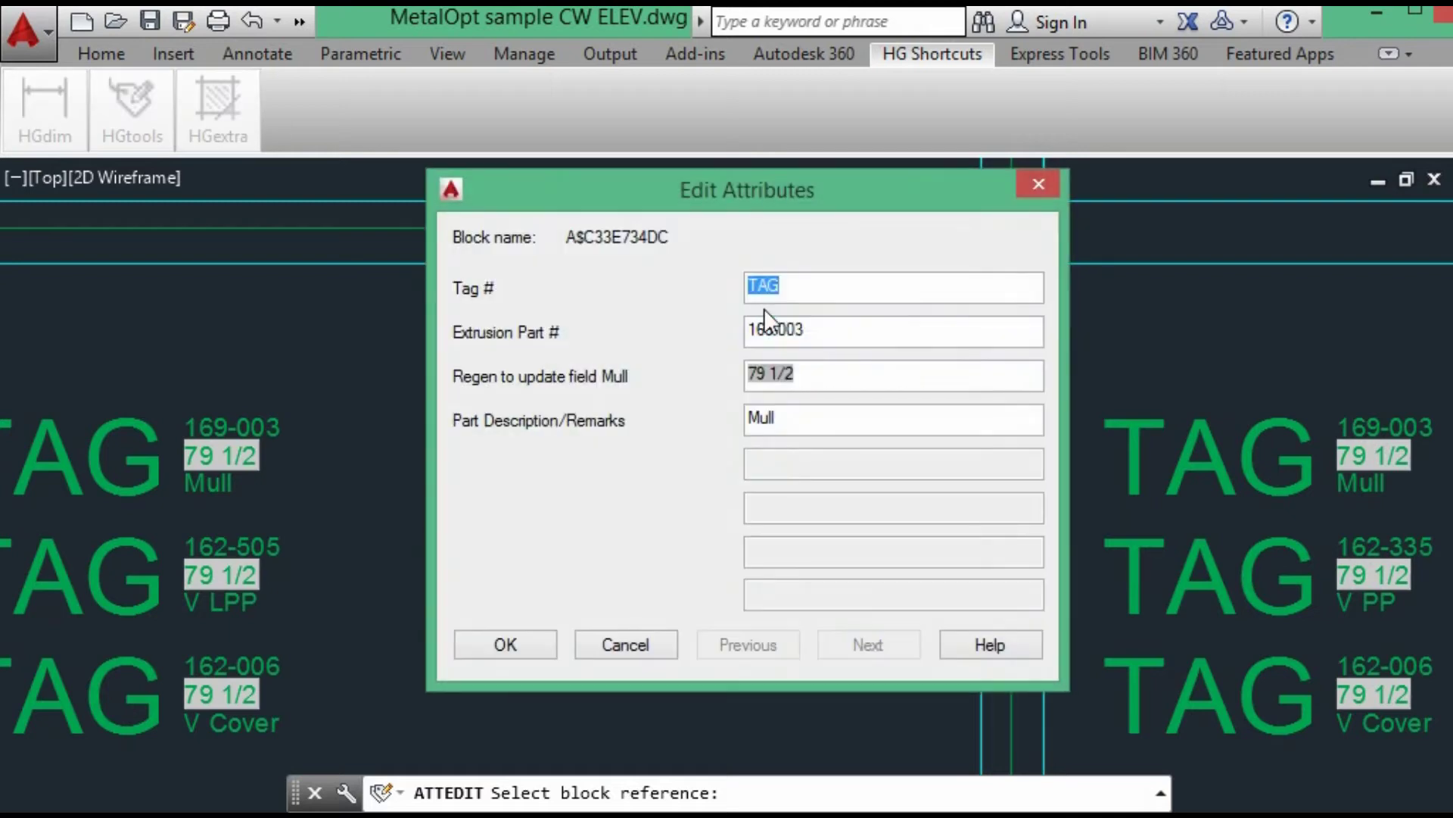
{"action": "left_click", "coordinate": [825, 323]}
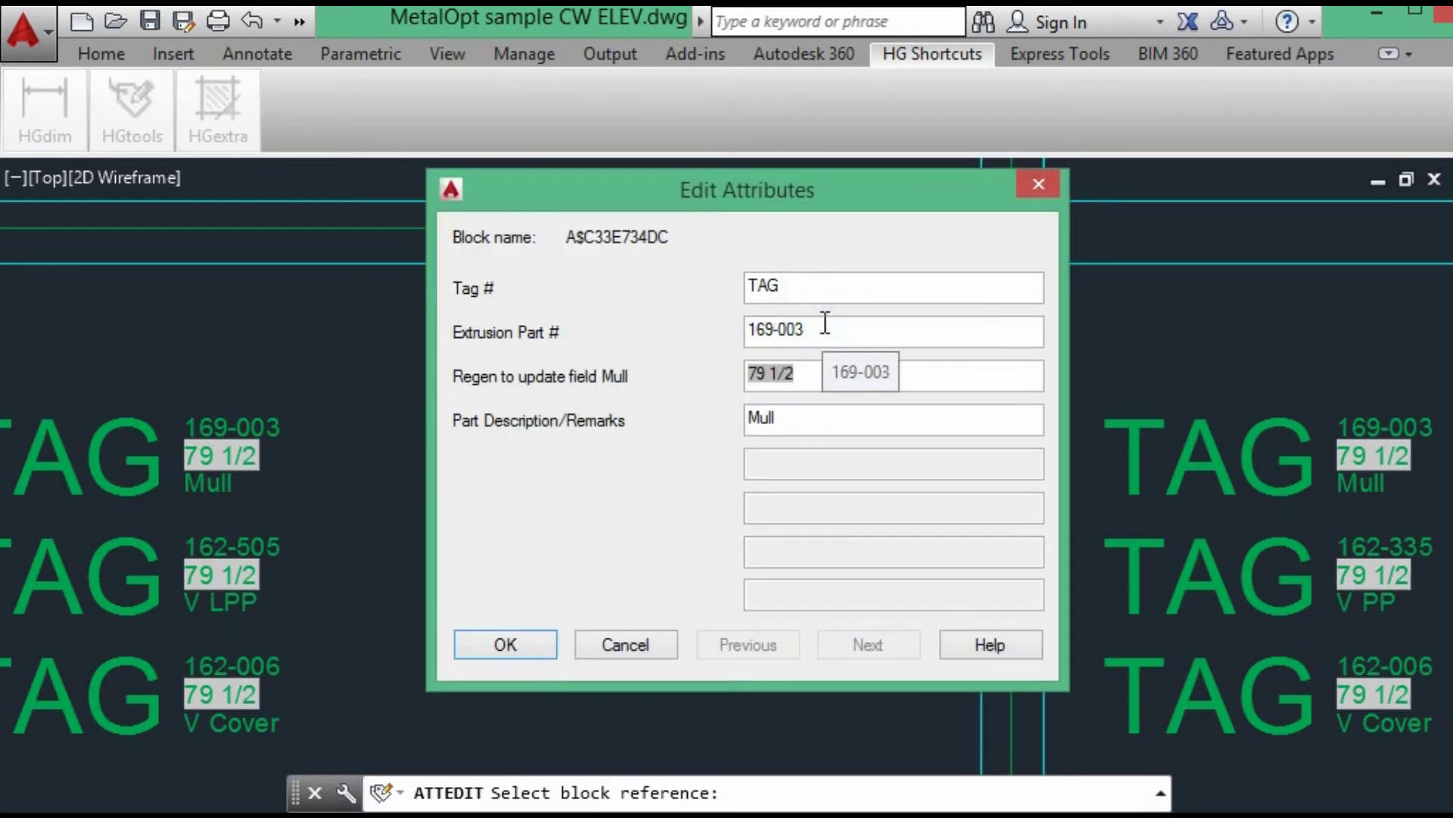
{"action": "key", "text": "BackSpace"}
{"action": "key", "text": "BackSpace"}
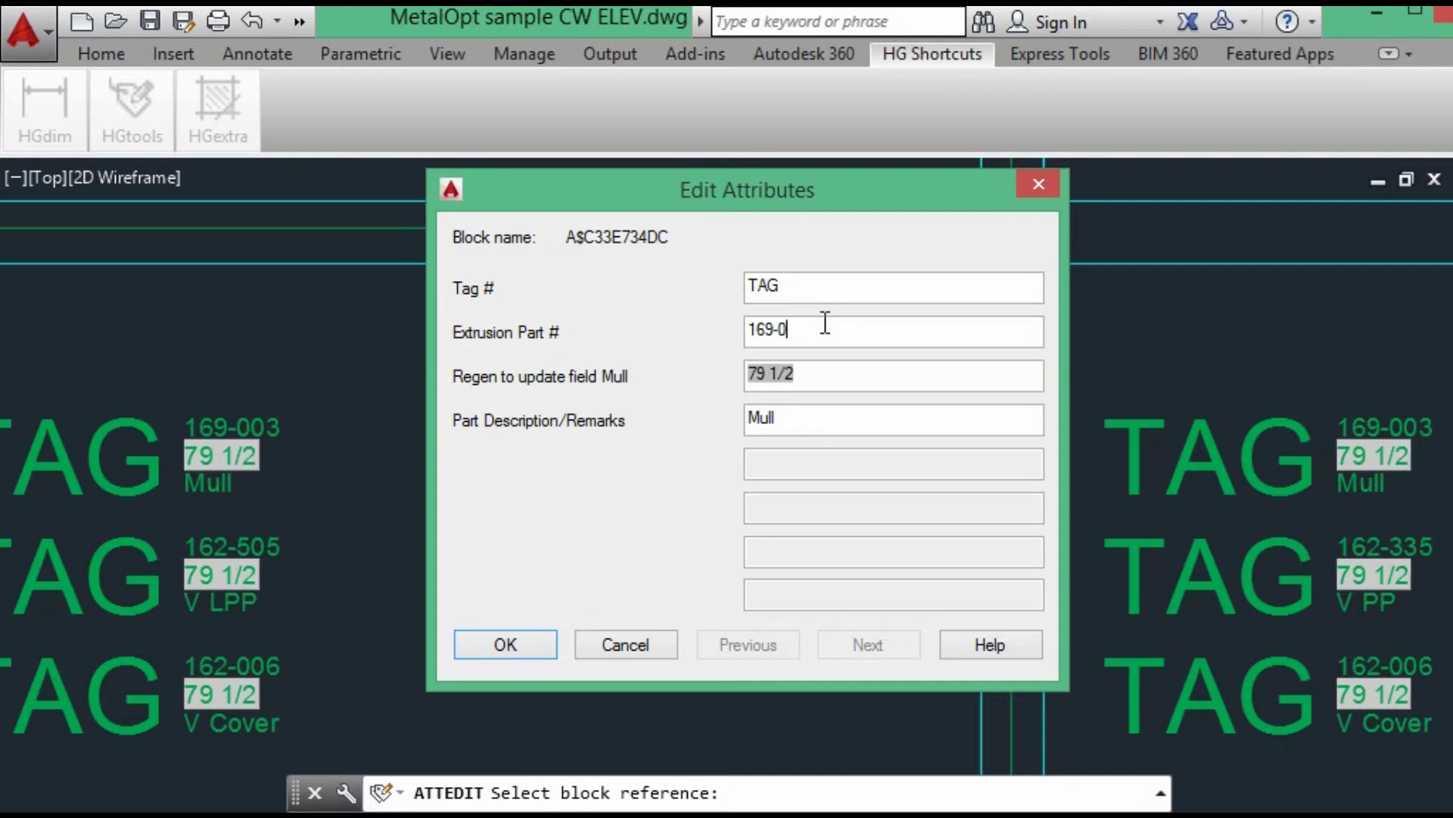
{"action": "type", "text": "17"}
{"action": "key", "text": "Tab"}
{"action": "key", "text": "Tab"}
{"action": "left_click", "coordinate": [505, 644]}
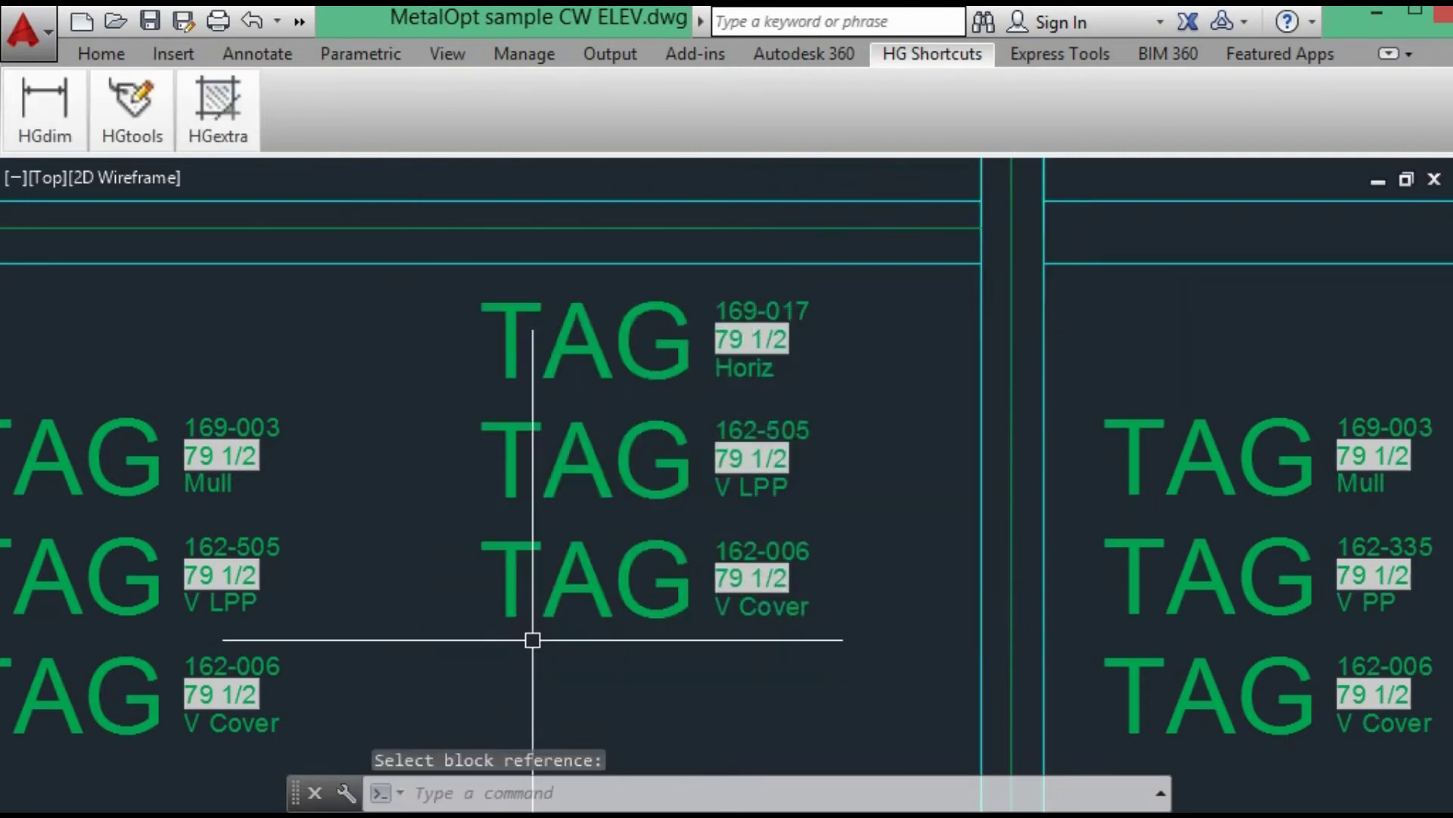
Step: Relabel the copied V LPP and V Cover tags as 162-335 H PP and 162-006 H Cover
{"action": "key", "text": "Return"}
{"action": "left_click", "coordinate": [749, 443]}
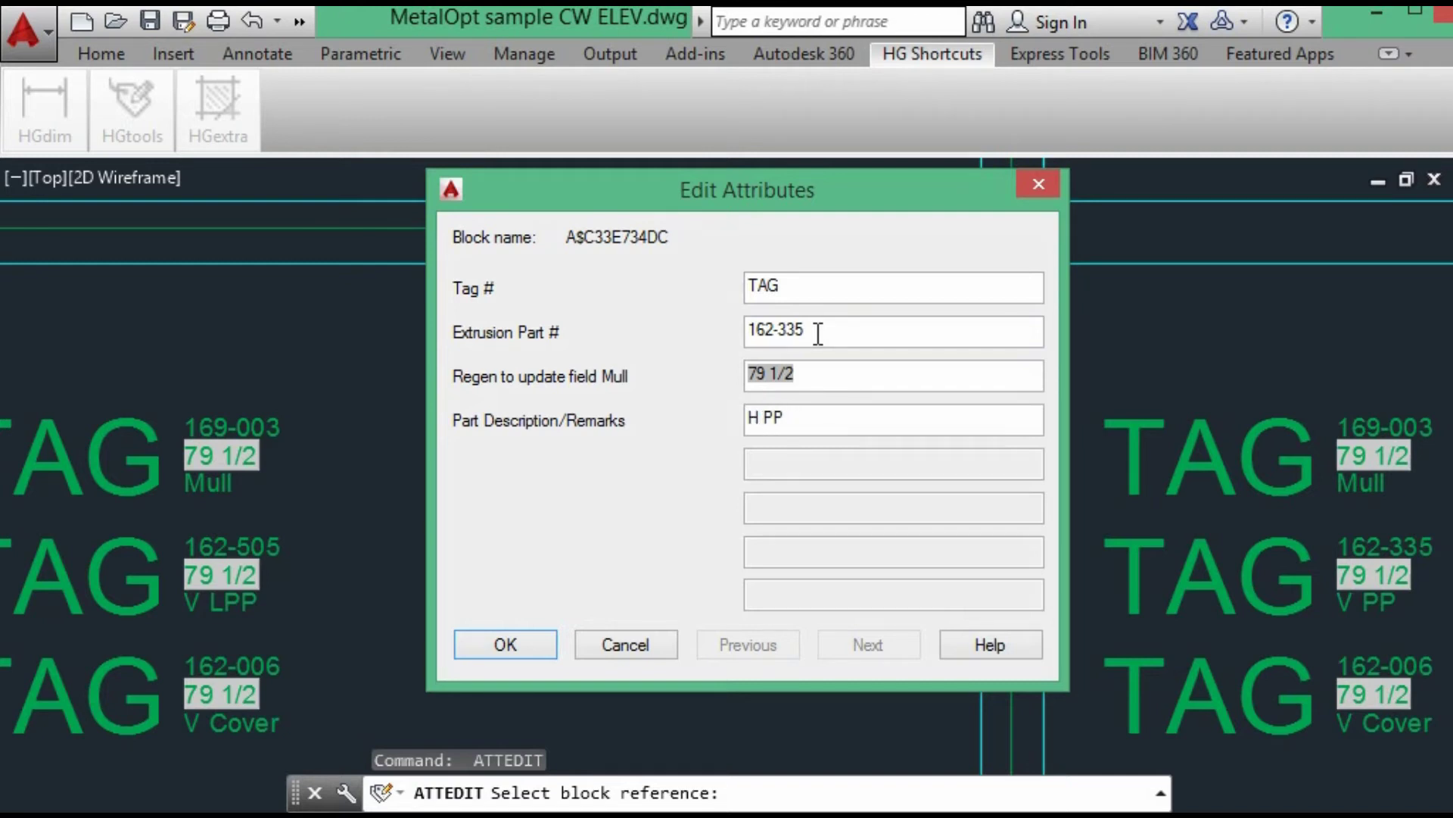
{"action": "left_click", "coordinate": [506, 645]}
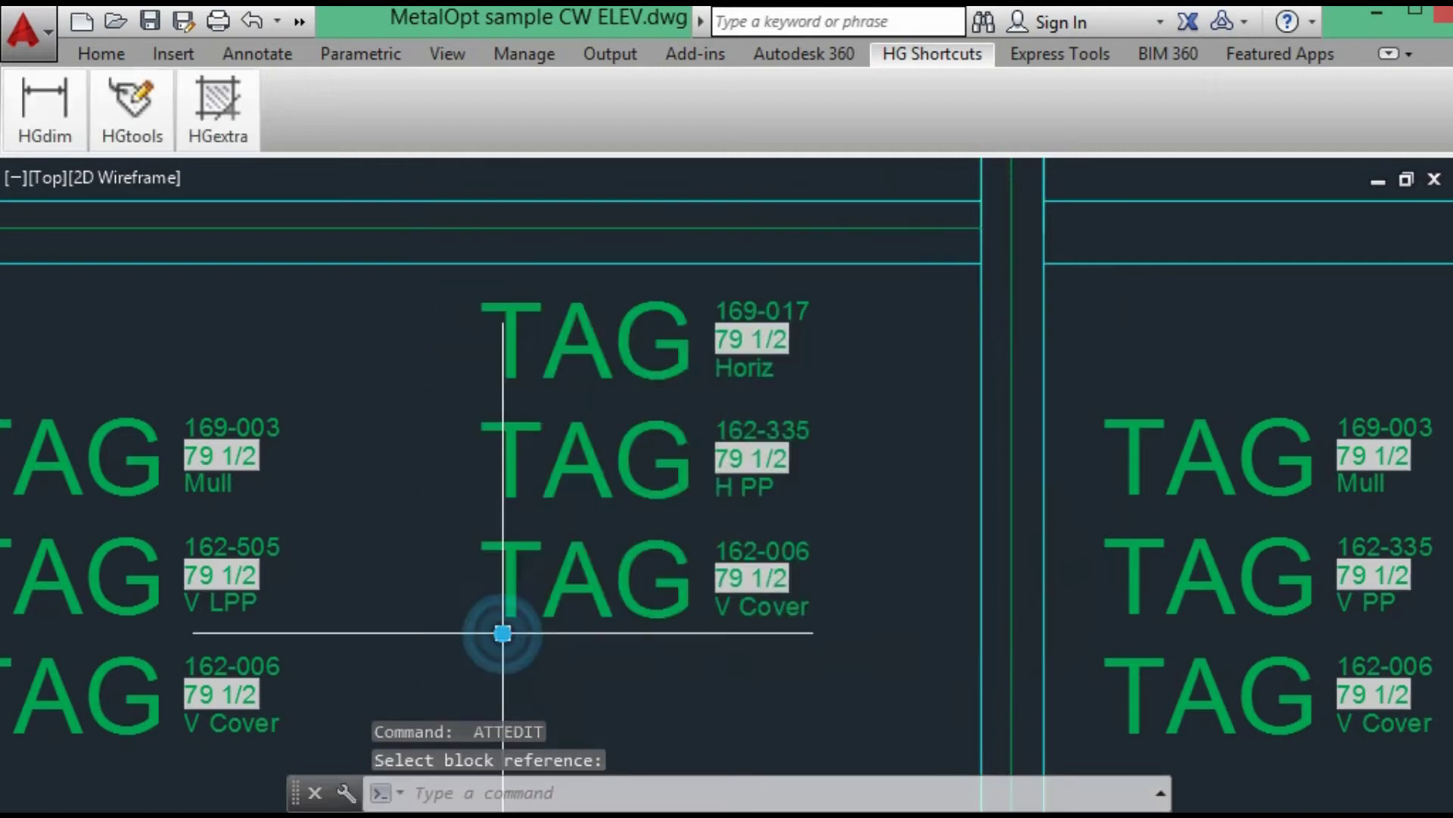
{"action": "left_click", "coordinate": [626, 568]}
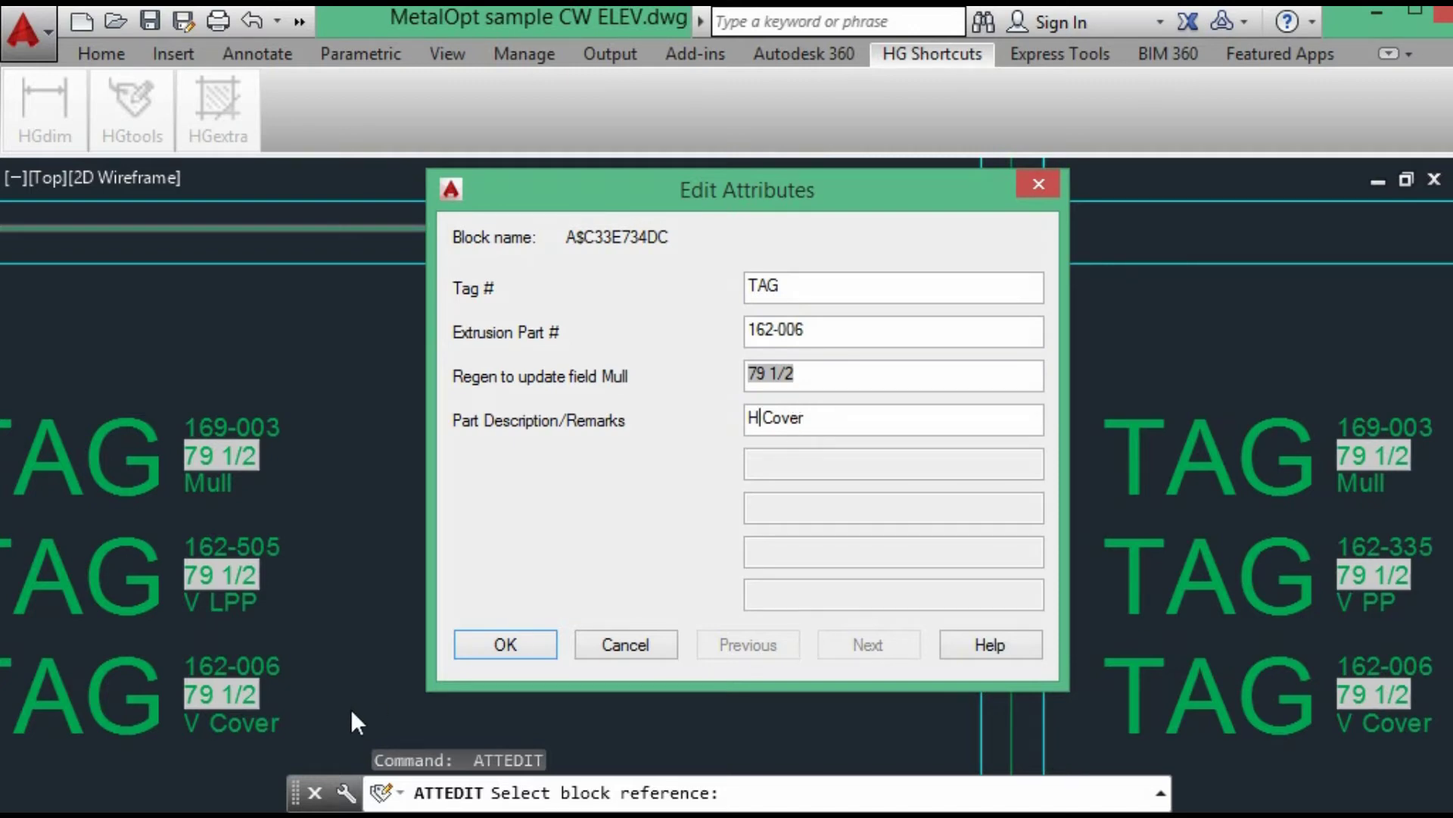
{"action": "left_click", "coordinate": [505, 645]}
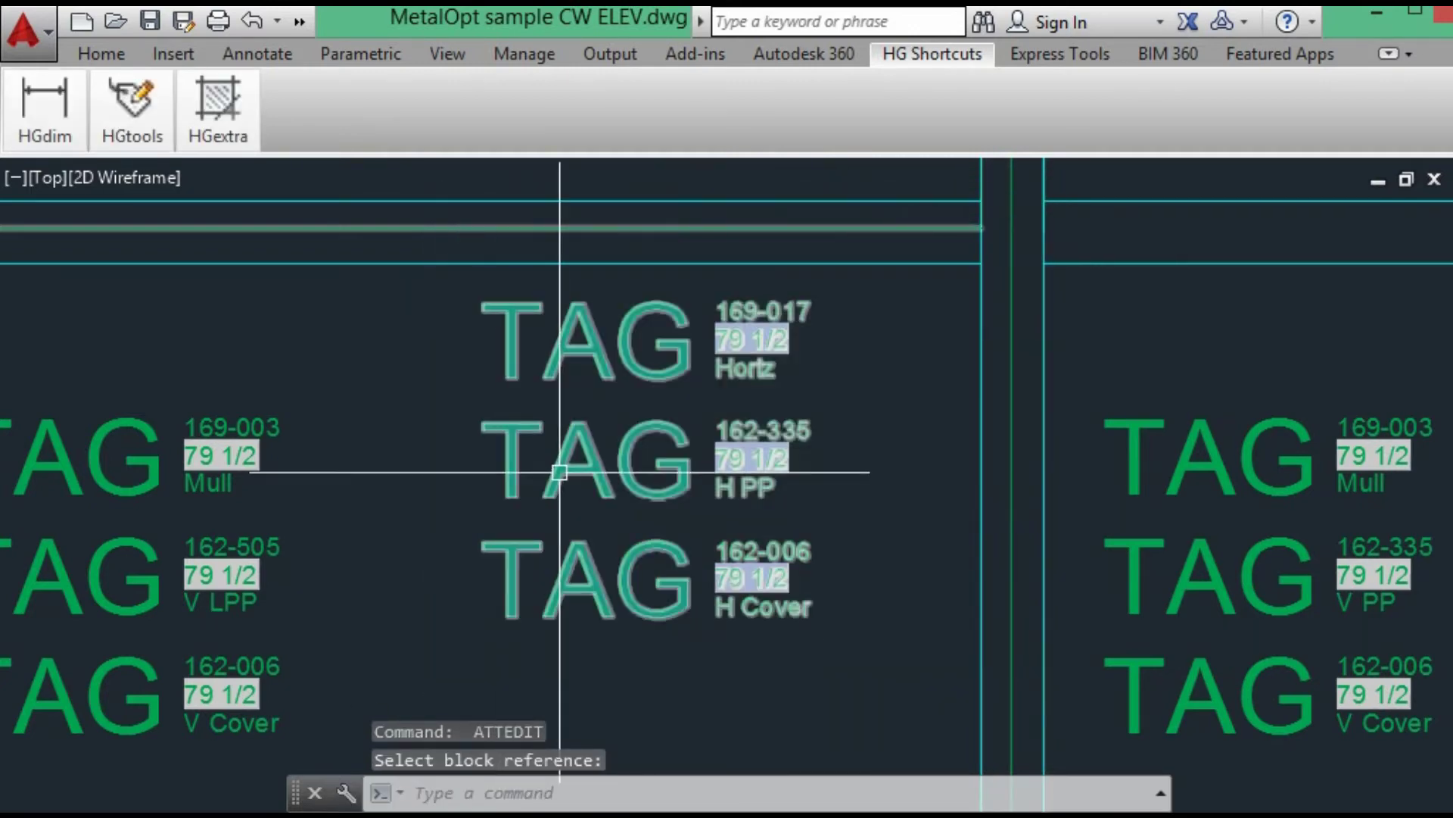
Step: Copy the horizontal tag group to just below the frame's bottom edge
{"action": "type", "text": "cp"}
{"action": "key", "text": "Return"}
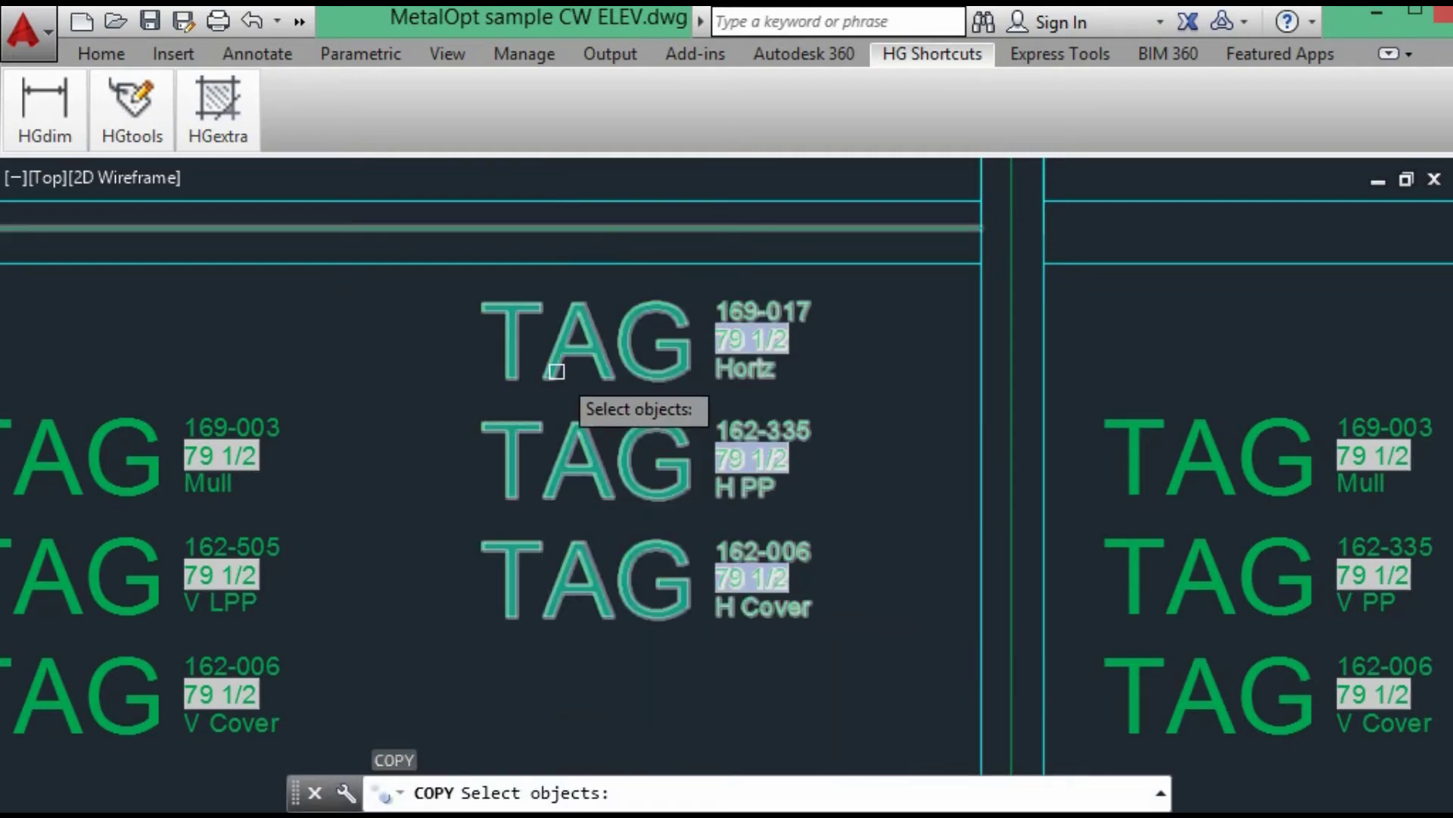
{"action": "left_click", "coordinate": [556, 371]}
{"action": "middle_click_drag", "start_coordinate": [474, 422], "coordinate": [770, 467]}
{"action": "key", "text": "Return"}
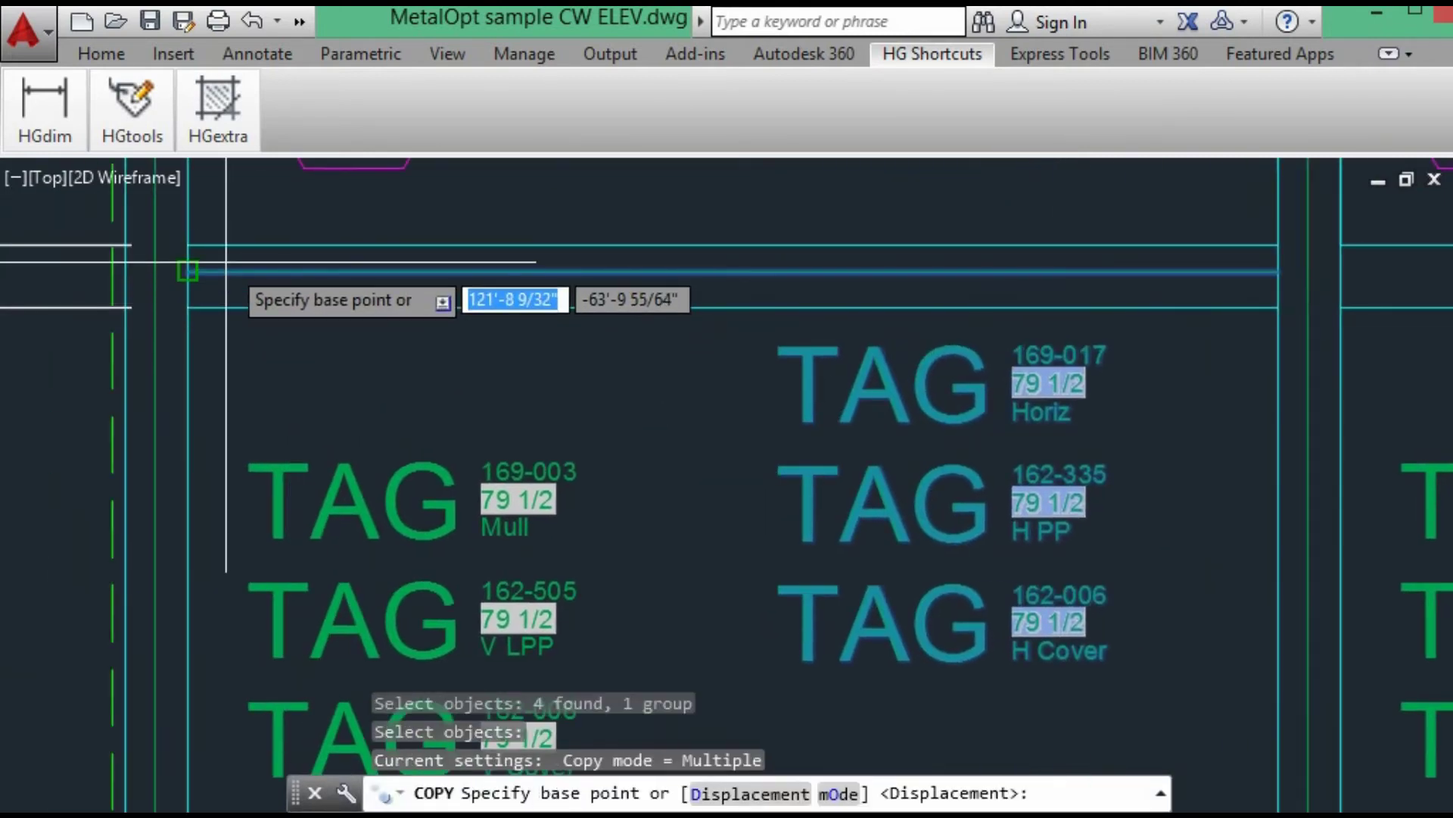
{"action": "left_click", "coordinate": [226, 261]}
{"action": "scroll", "coordinate": [390, 617], "scroll_direction": "down", "scroll_amount": 8}
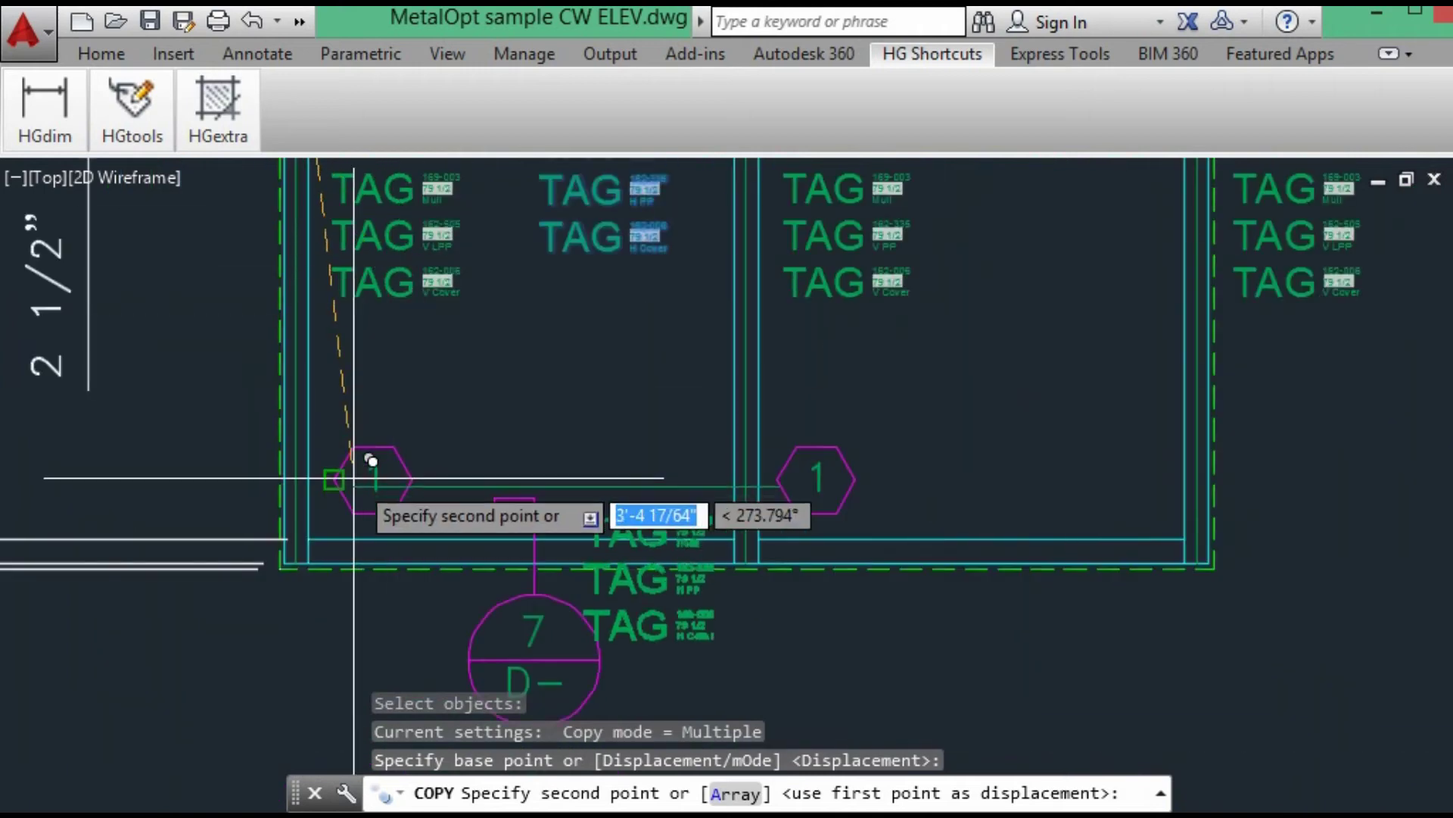
{"action": "left_click", "coordinate": [334, 534]}
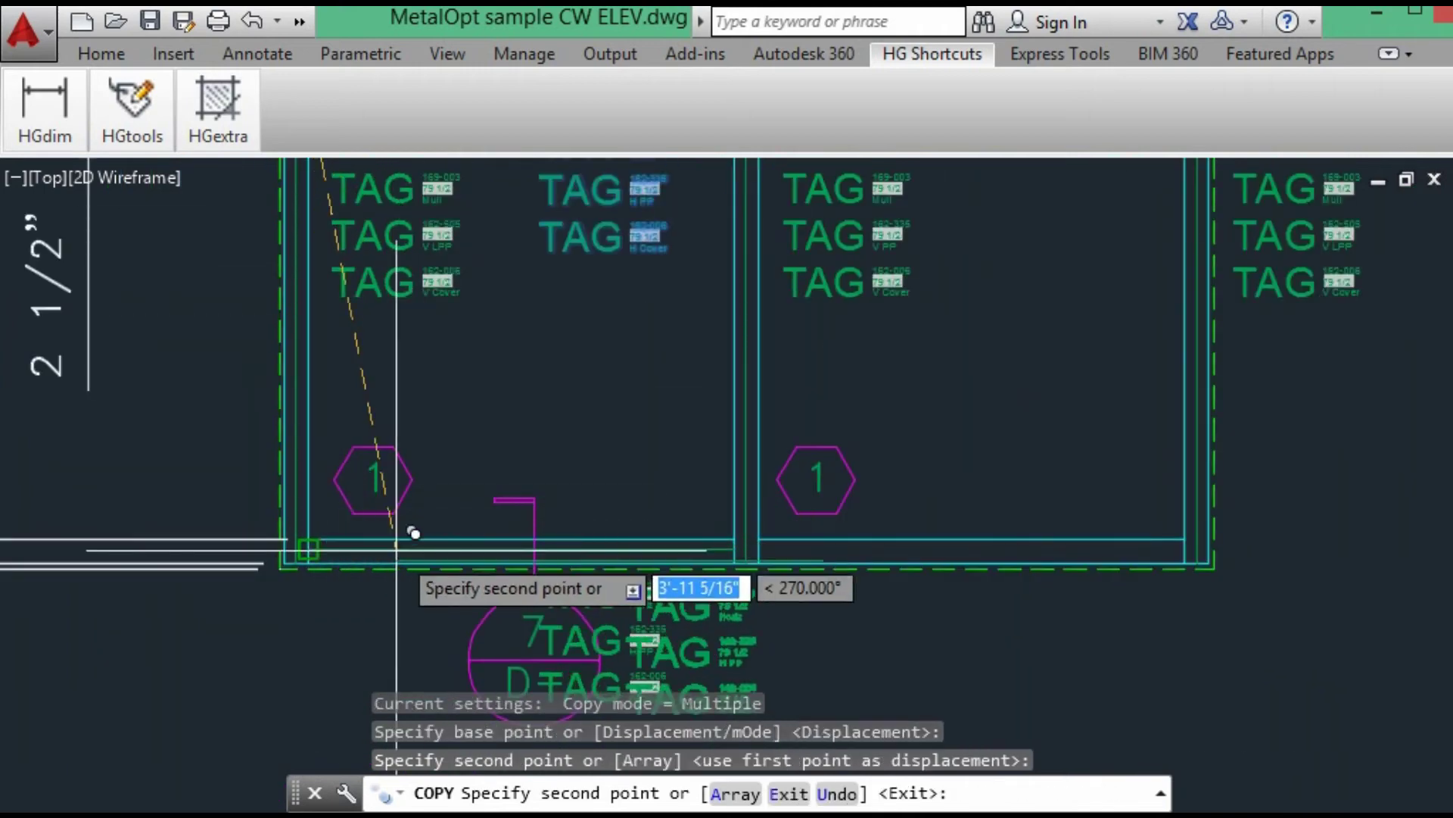
{"action": "key", "text": "Escape"}
Step: Move bubble 7 horizontally left with Ortho on, clear of the copied tags
{"action": "scroll", "coordinate": [556, 594], "scroll_direction": "up", "scroll_amount": 3}
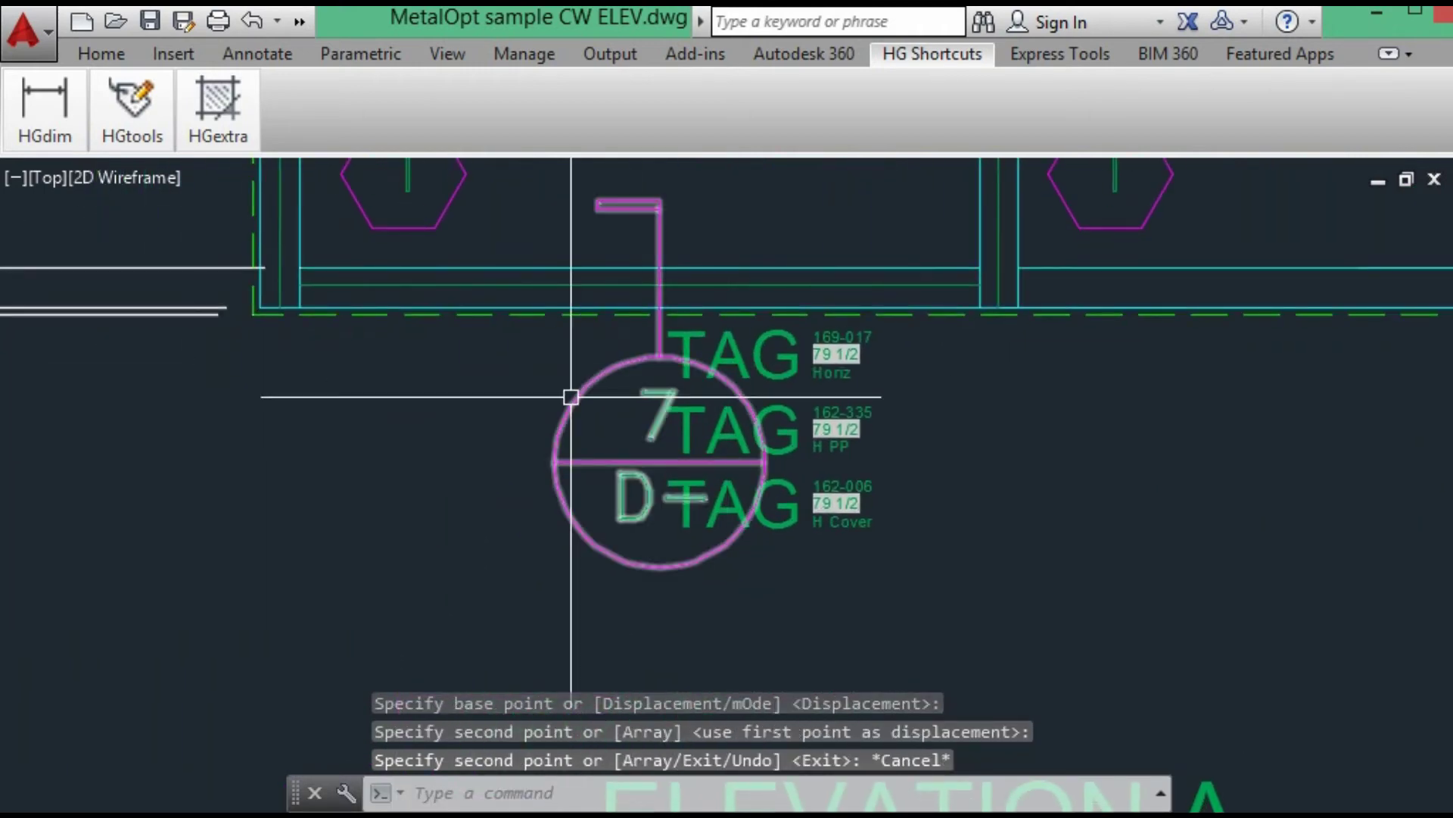
{"action": "key", "text": "Return"}
{"action": "left_click", "coordinate": [568, 405]}
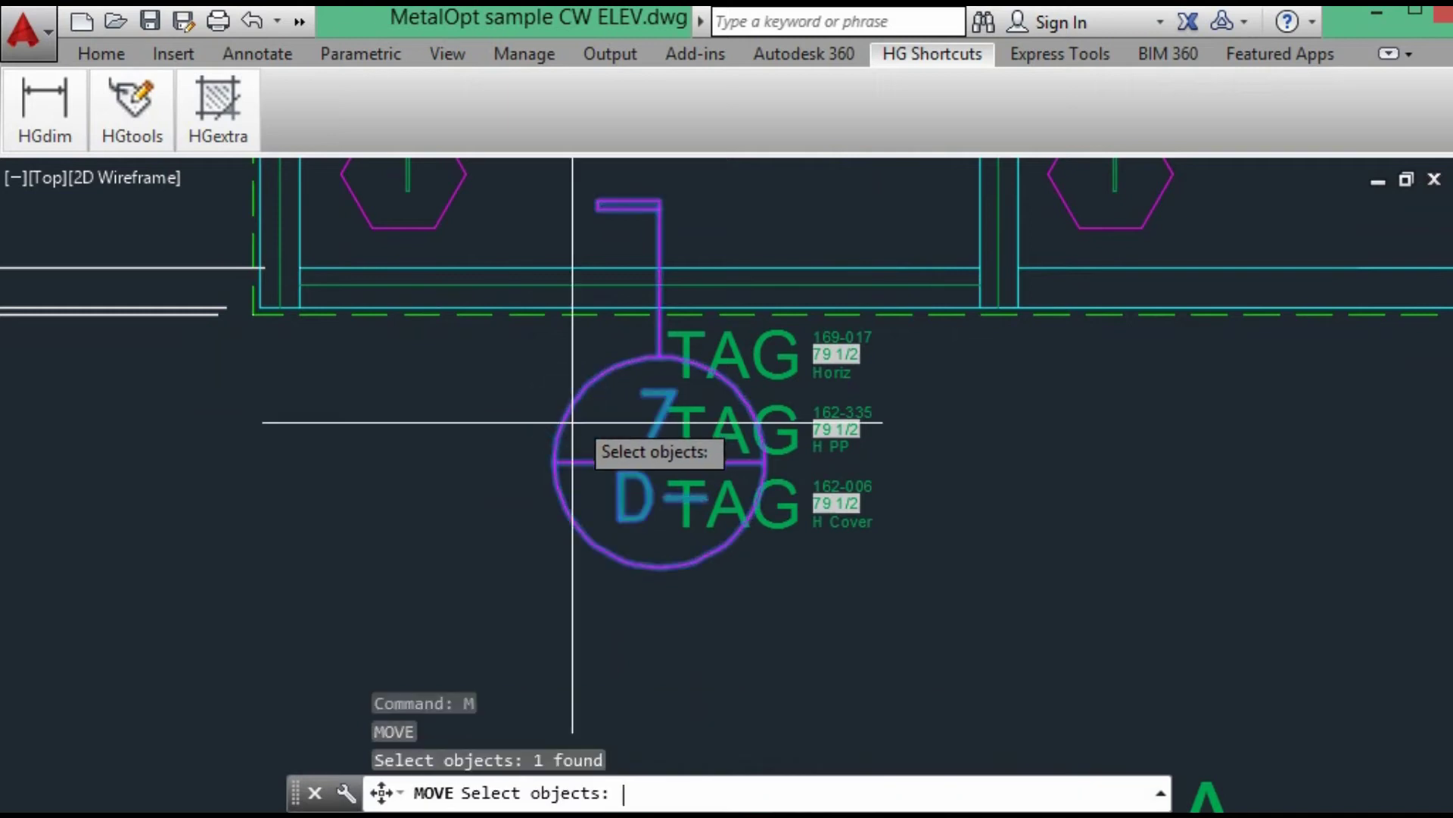
{"action": "key", "text": "Return"}
{"action": "left_click", "coordinate": [660, 462]}
{"action": "key", "text": "F8"}
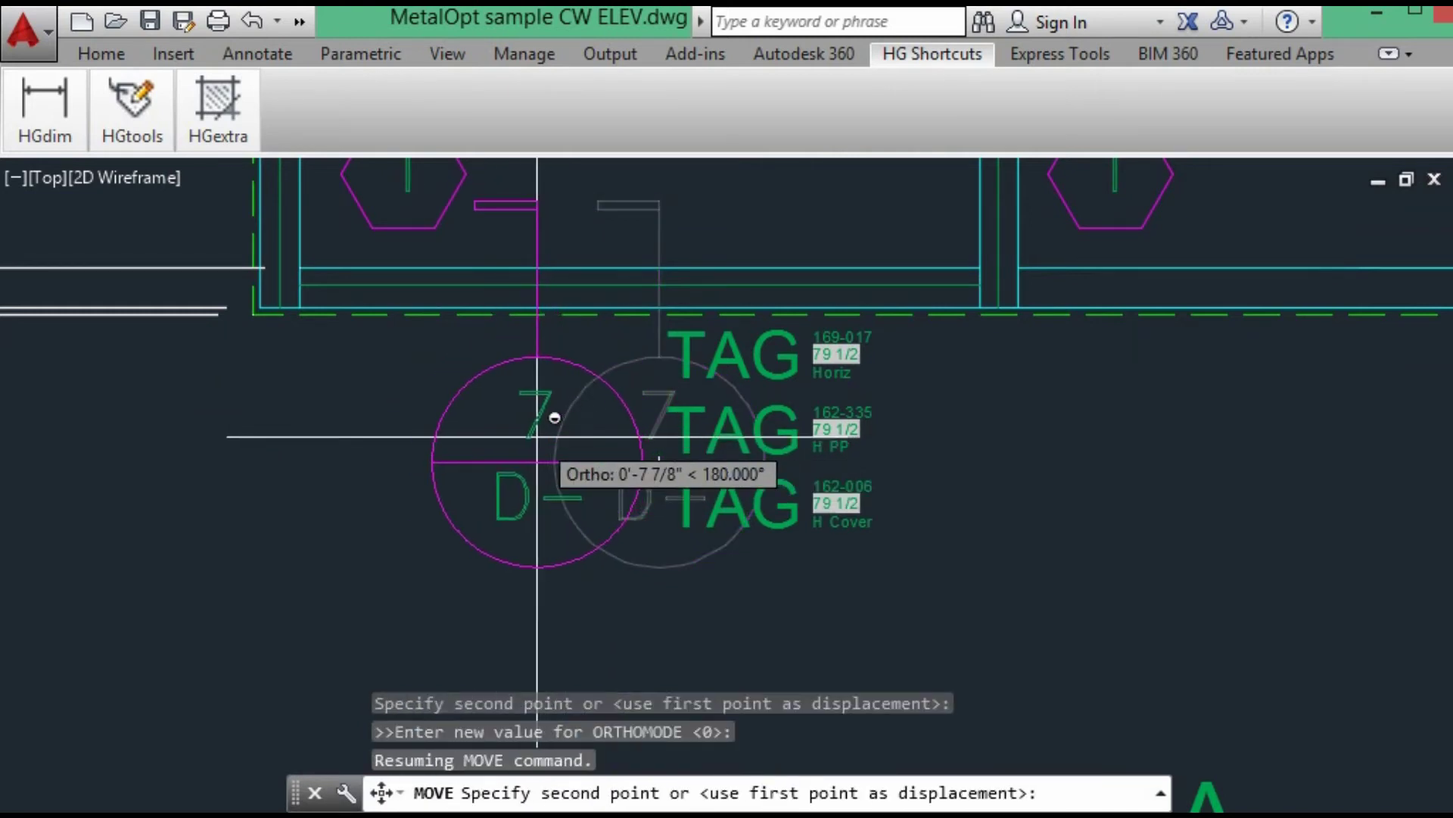
{"action": "left_click", "coordinate": [538, 437]}
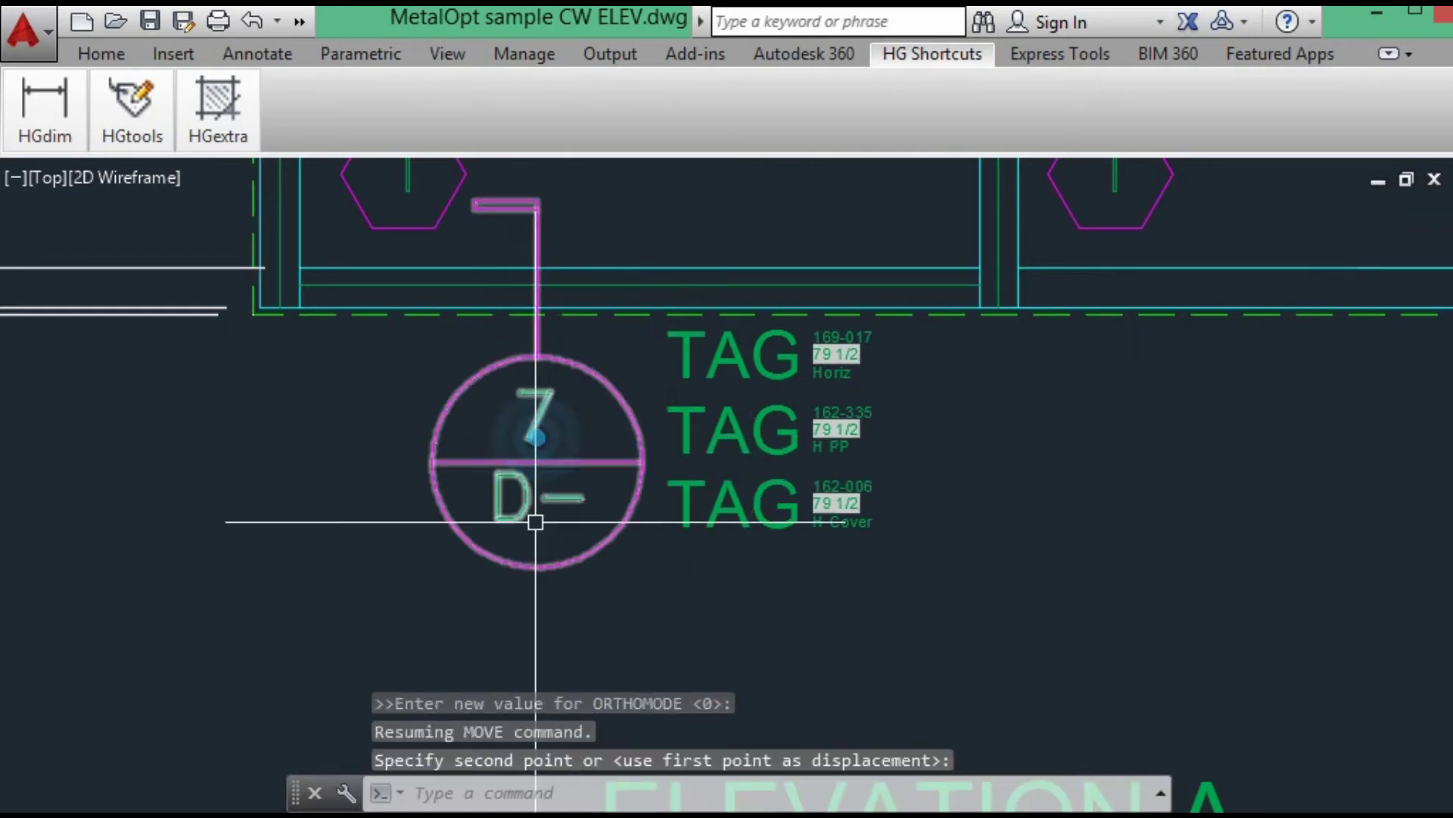
Step: Set the lower group's top tag to part number 169-018 with the remark Sill
{"action": "left_click", "coordinate": [94, 115]}
{"action": "left_click", "coordinate": [140, 185]}
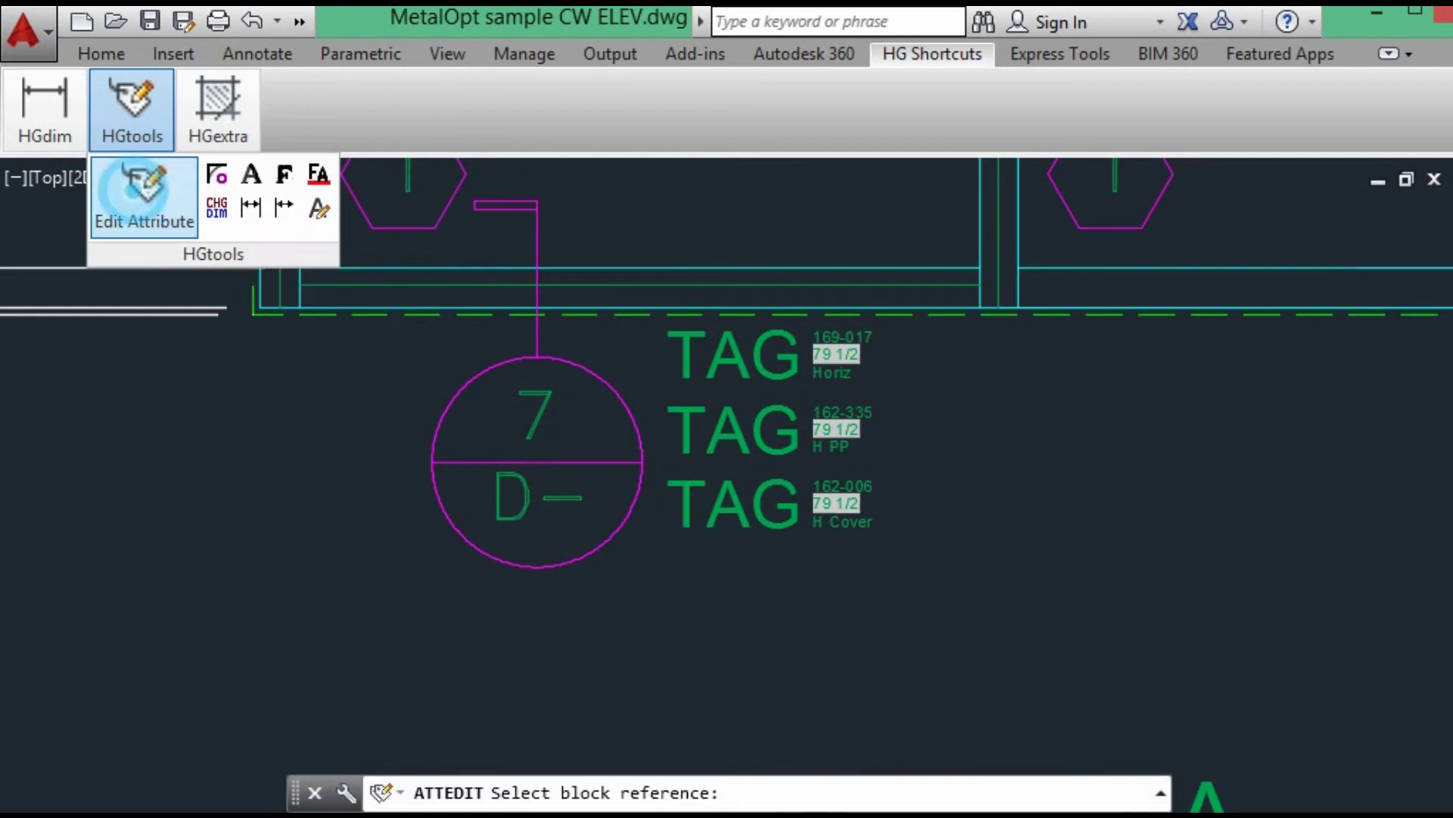
{"action": "left_click", "coordinate": [759, 363]}
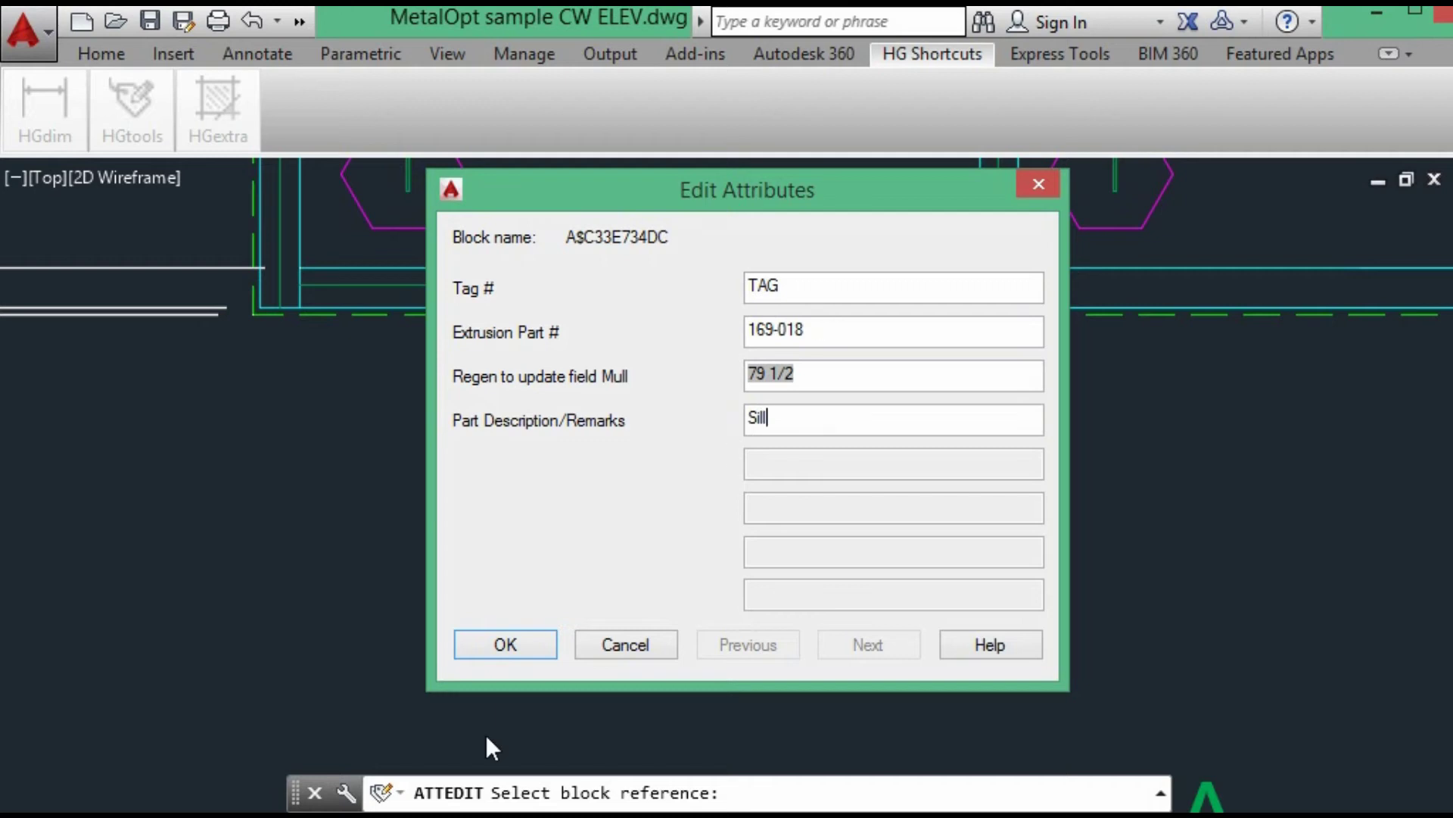
{"action": "left_click", "coordinate": [505, 644]}
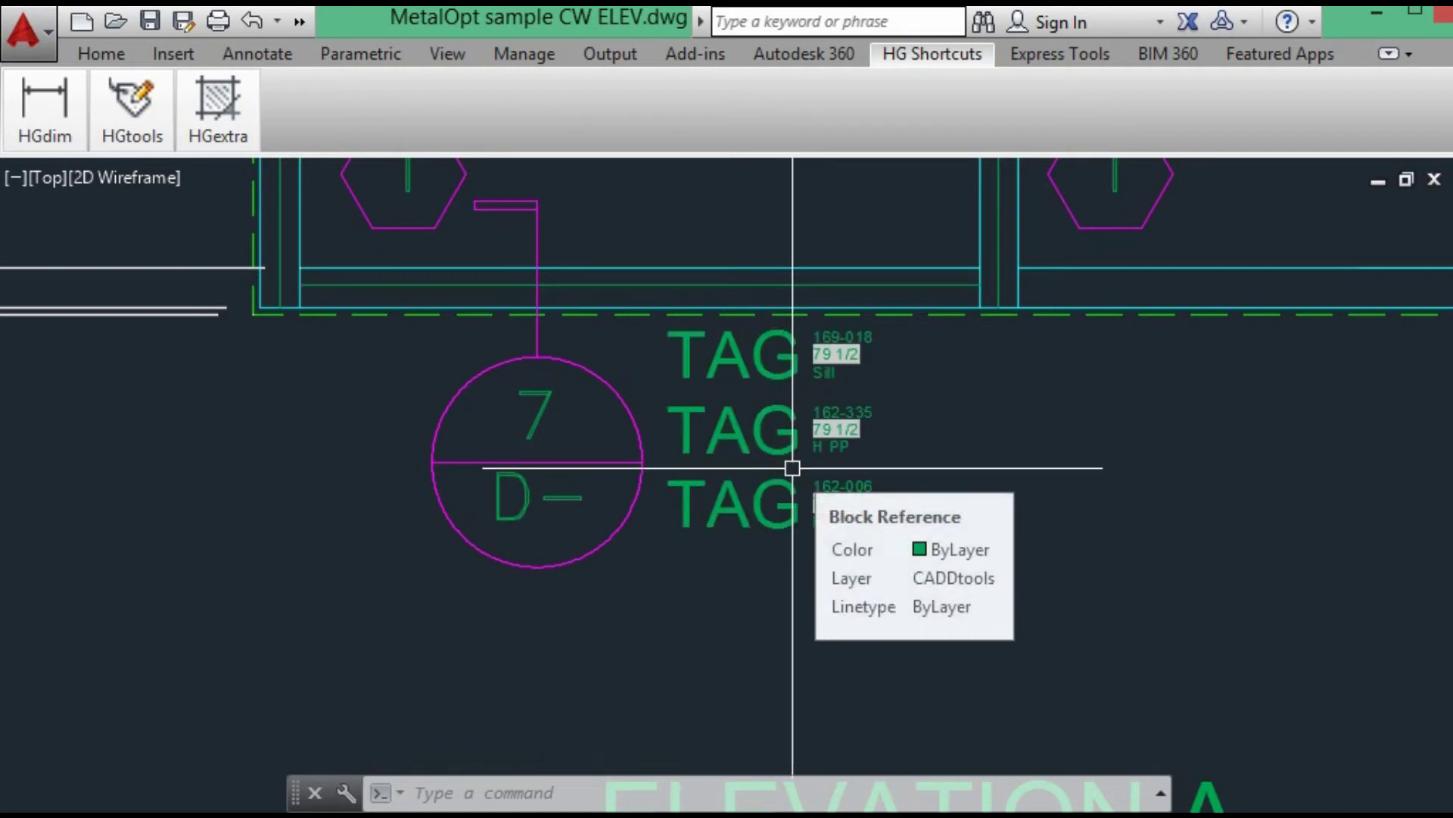
Step: Copy the lower tag group up to the left pane's head at a 1/2" offset
{"action": "key", "text": "Escape"}
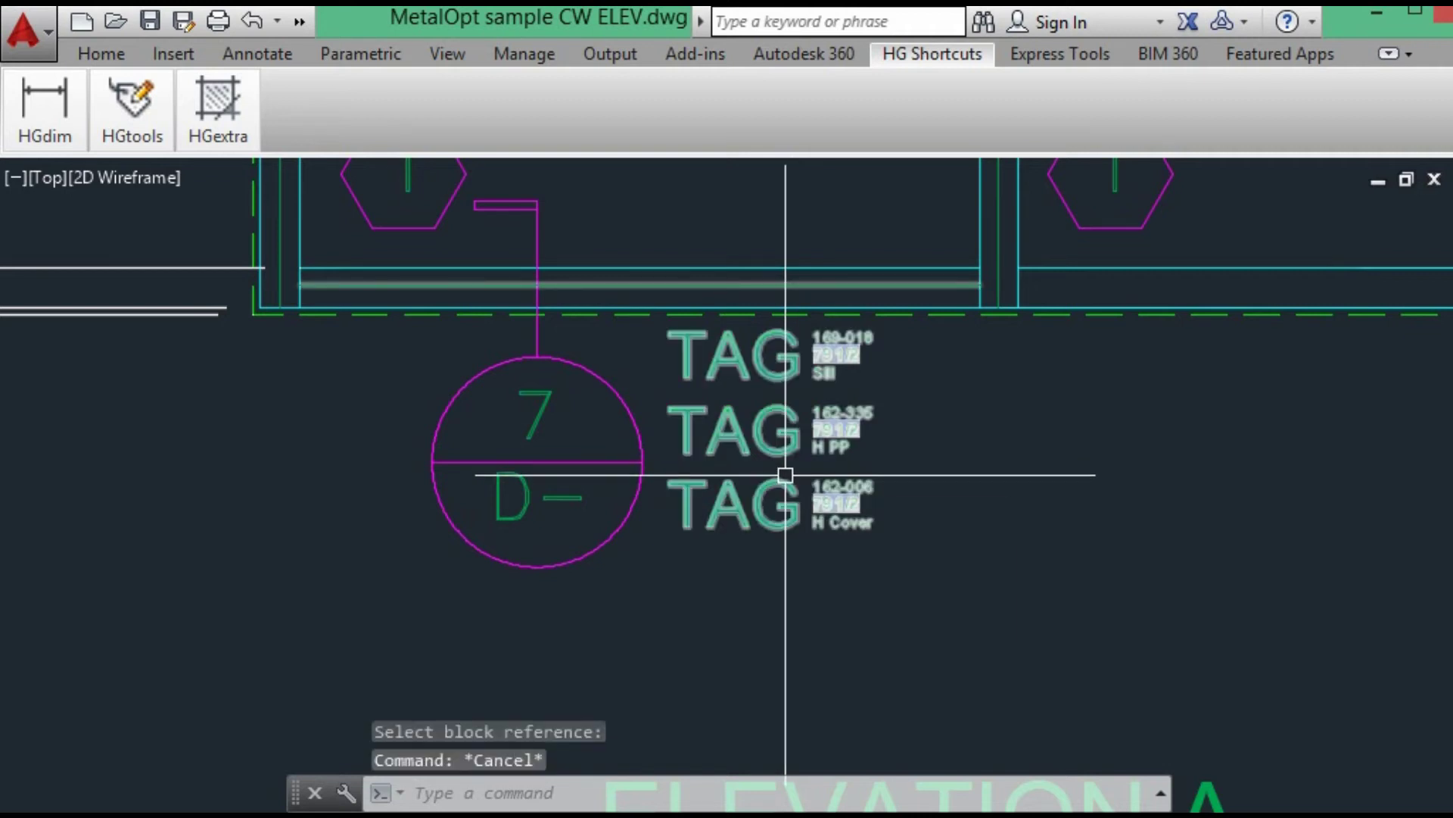
{"action": "type", "text": "Cp"}
{"action": "key", "text": "Return"}
{"action": "left_click", "coordinate": [720, 433]}
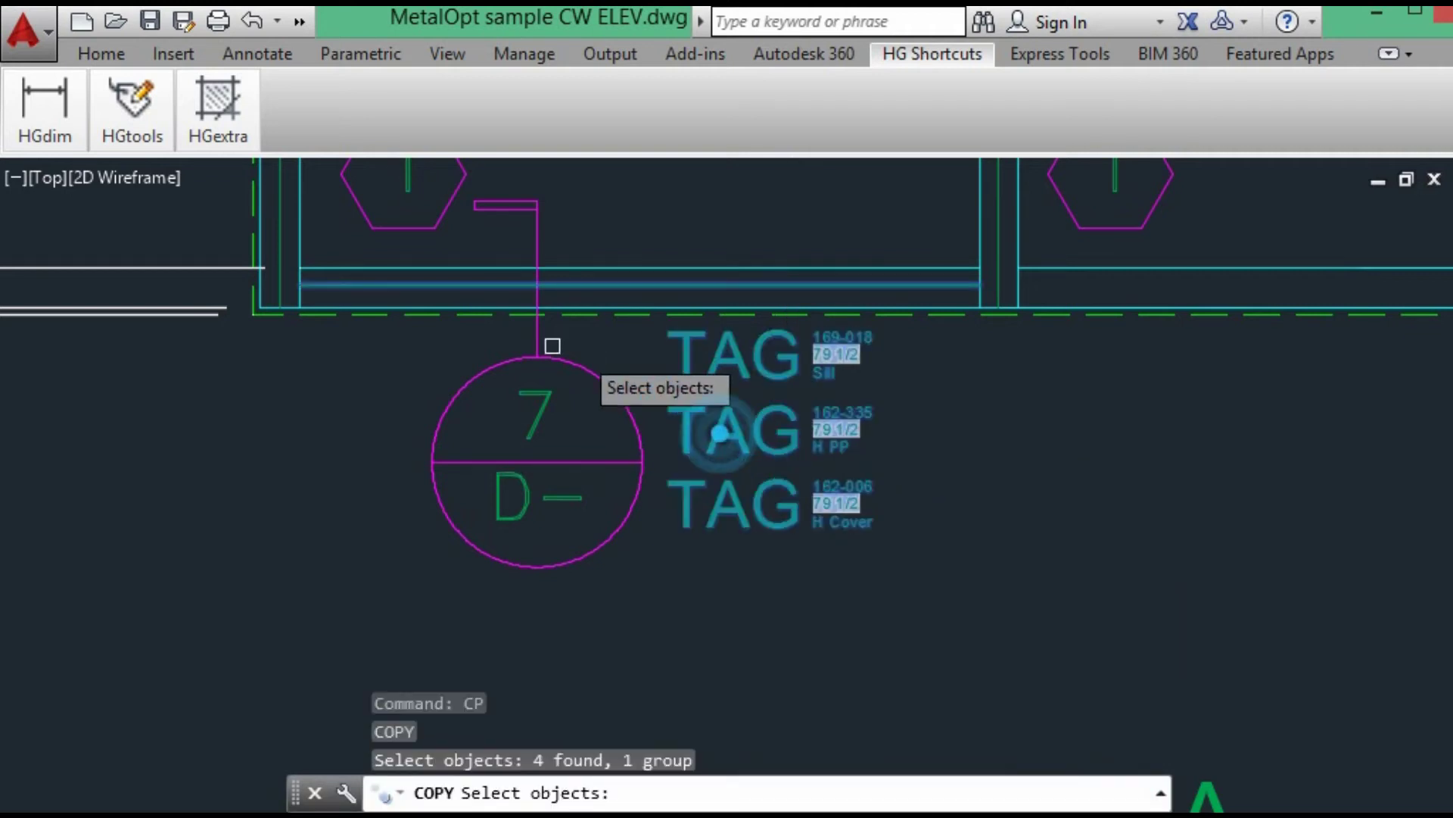
{"action": "key", "text": "Return"}
{"action": "left_click", "coordinate": [299, 268]}
{"action": "scroll", "coordinate": [318, 257], "scroll_direction": "down", "scroll_amount": 5}
{"action": "scroll", "coordinate": [389, 324], "scroll_direction": "up", "scroll_amount": 5}
{"action": "left_click", "coordinate": [398, 303]}
{"action": "scroll", "coordinate": [397, 302], "scroll_direction": "down", "scroll_amount": 5}
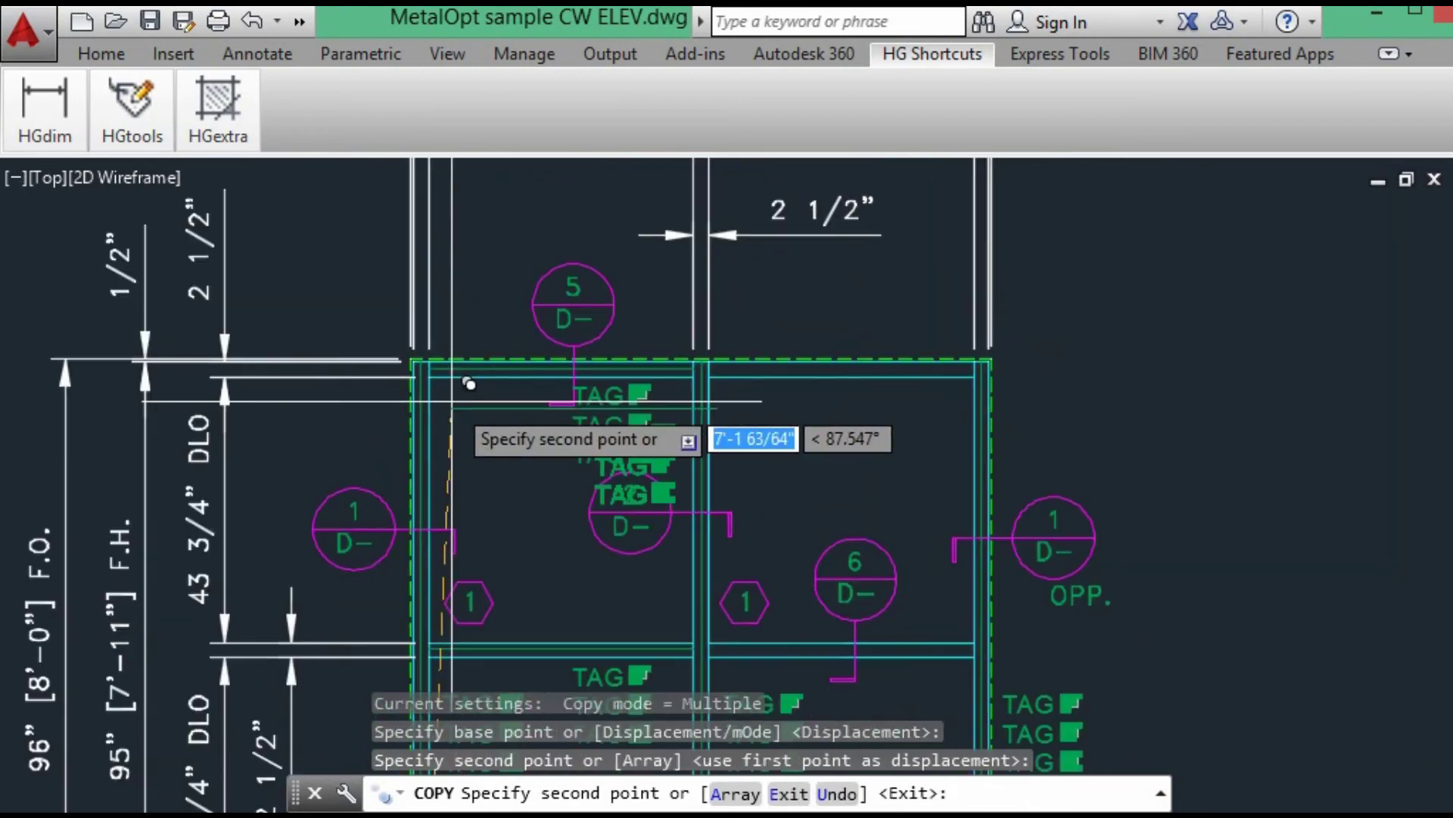
{"action": "middle_click_drag", "start_coordinate": [571, 421], "coordinate": [629, 237]}
{"action": "scroll", "coordinate": [696, 490], "scroll_direction": "down", "scroll_amount": 2}
{"action": "type", "text": "1/2\""}
{"action": "key", "text": "Return"}
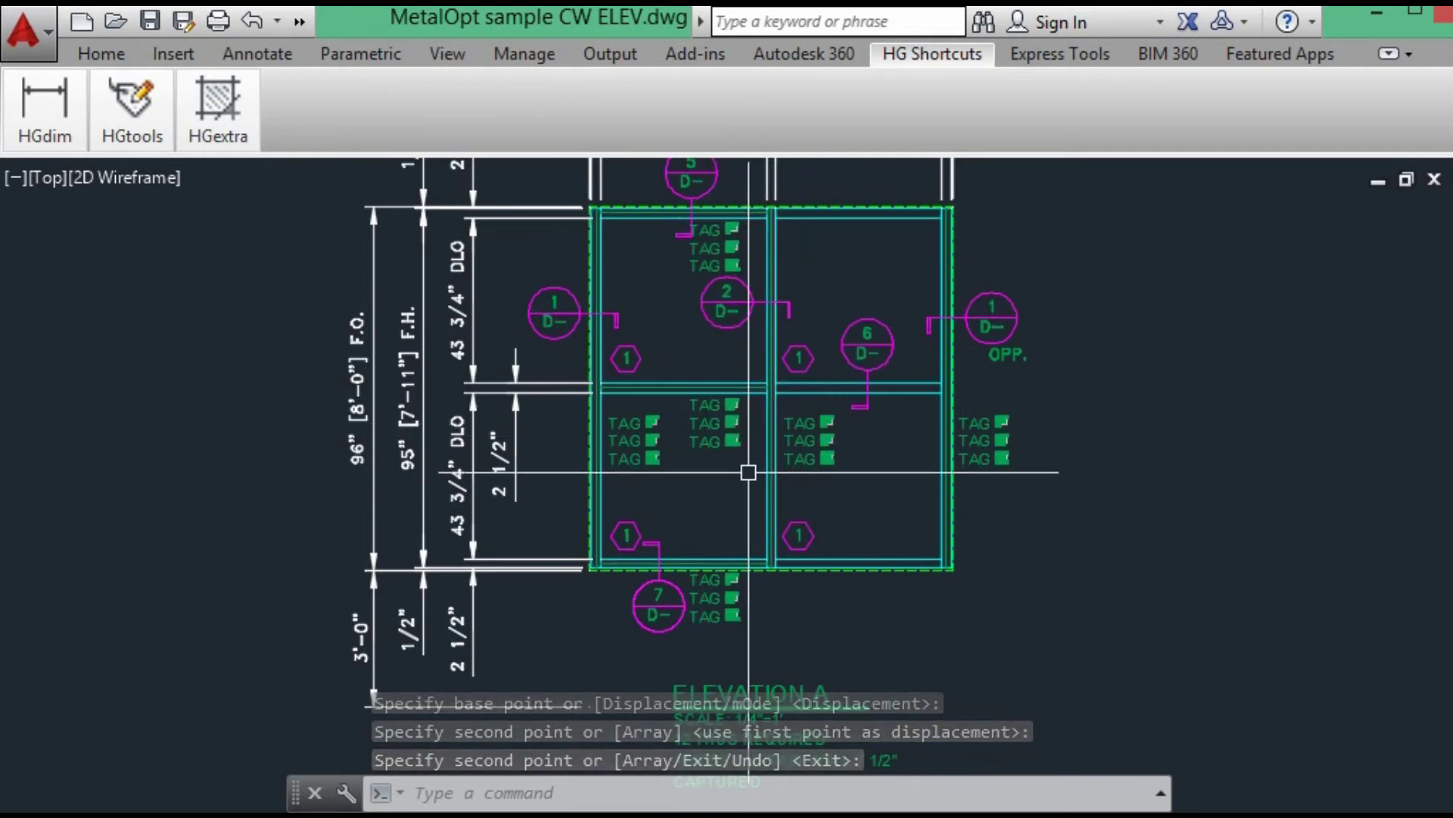
Step: Copy the head, meeting-rail and sill tag groups one pane to the right
{"action": "key", "text": "Escape"}
{"action": "type", "text": "cp"}
{"action": "key", "text": "Return"}
{"action": "left_click", "coordinate": [711, 598]}
{"action": "left_click", "coordinate": [717, 424]}
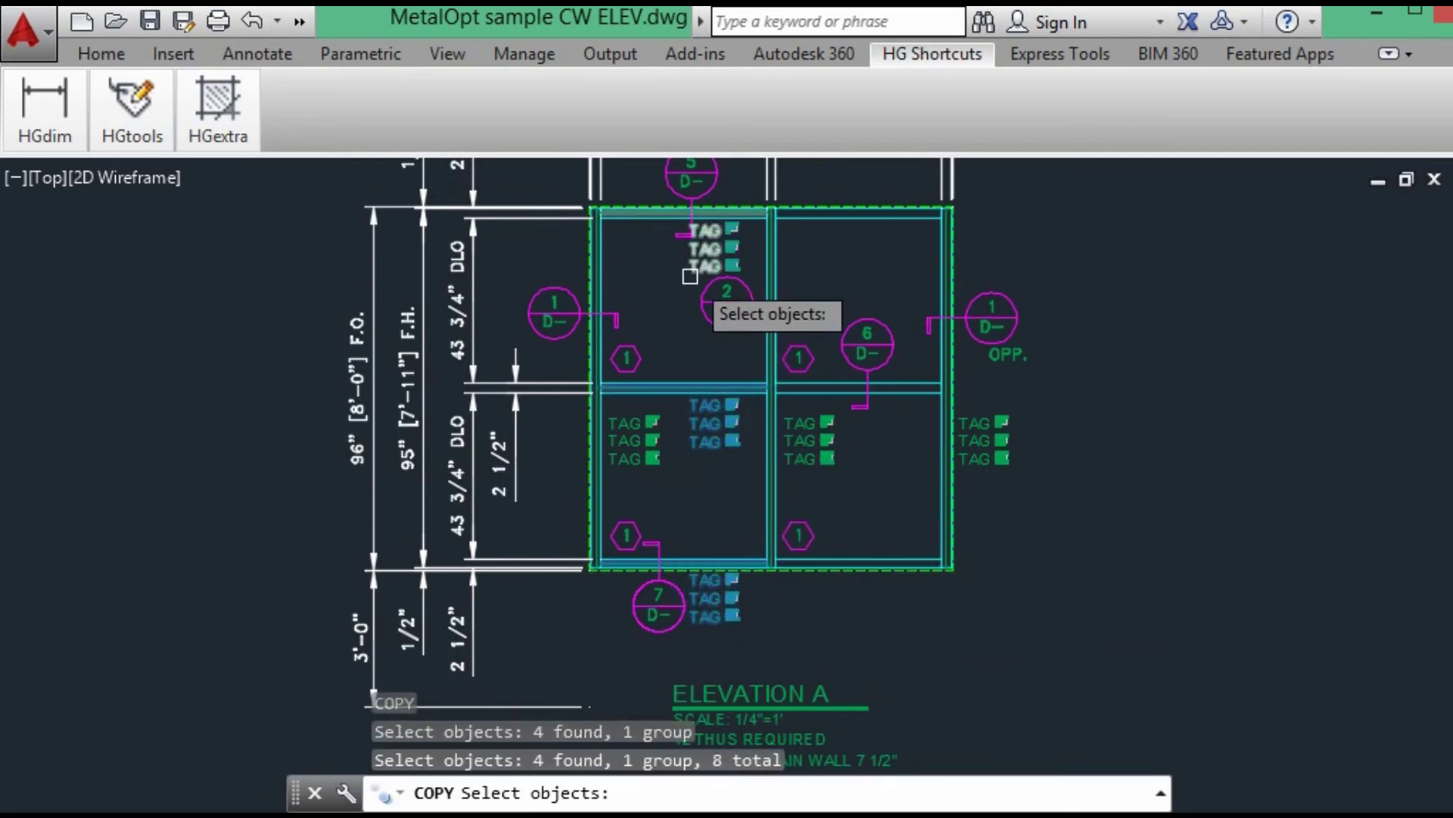
{"action": "left_click", "coordinate": [690, 265]}
{"action": "scroll", "coordinate": [645, 315], "scroll_direction": "up", "scroll_amount": 4}
{"action": "key", "text": "Return"}
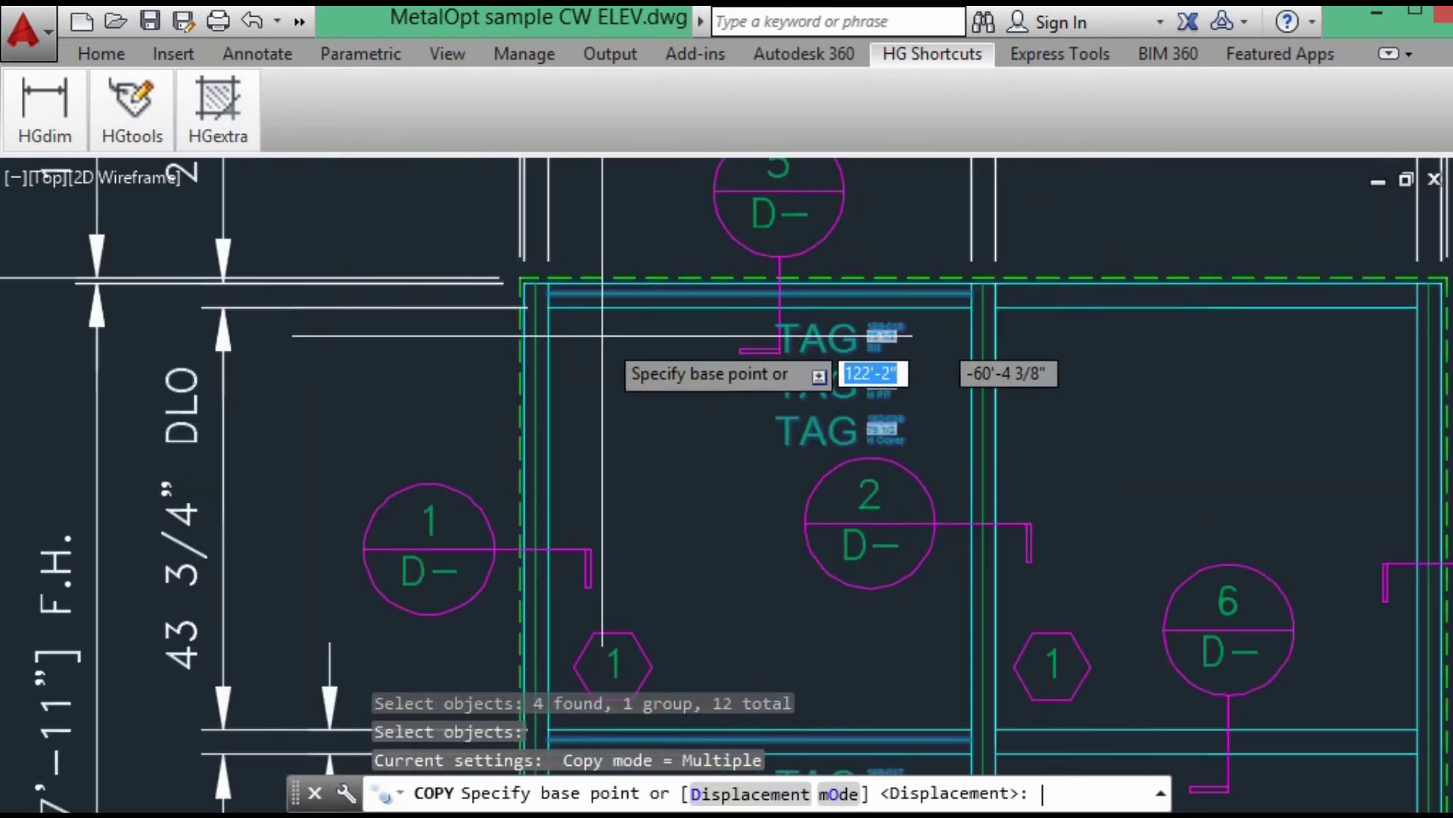
{"action": "left_click", "coordinate": [587, 312]}
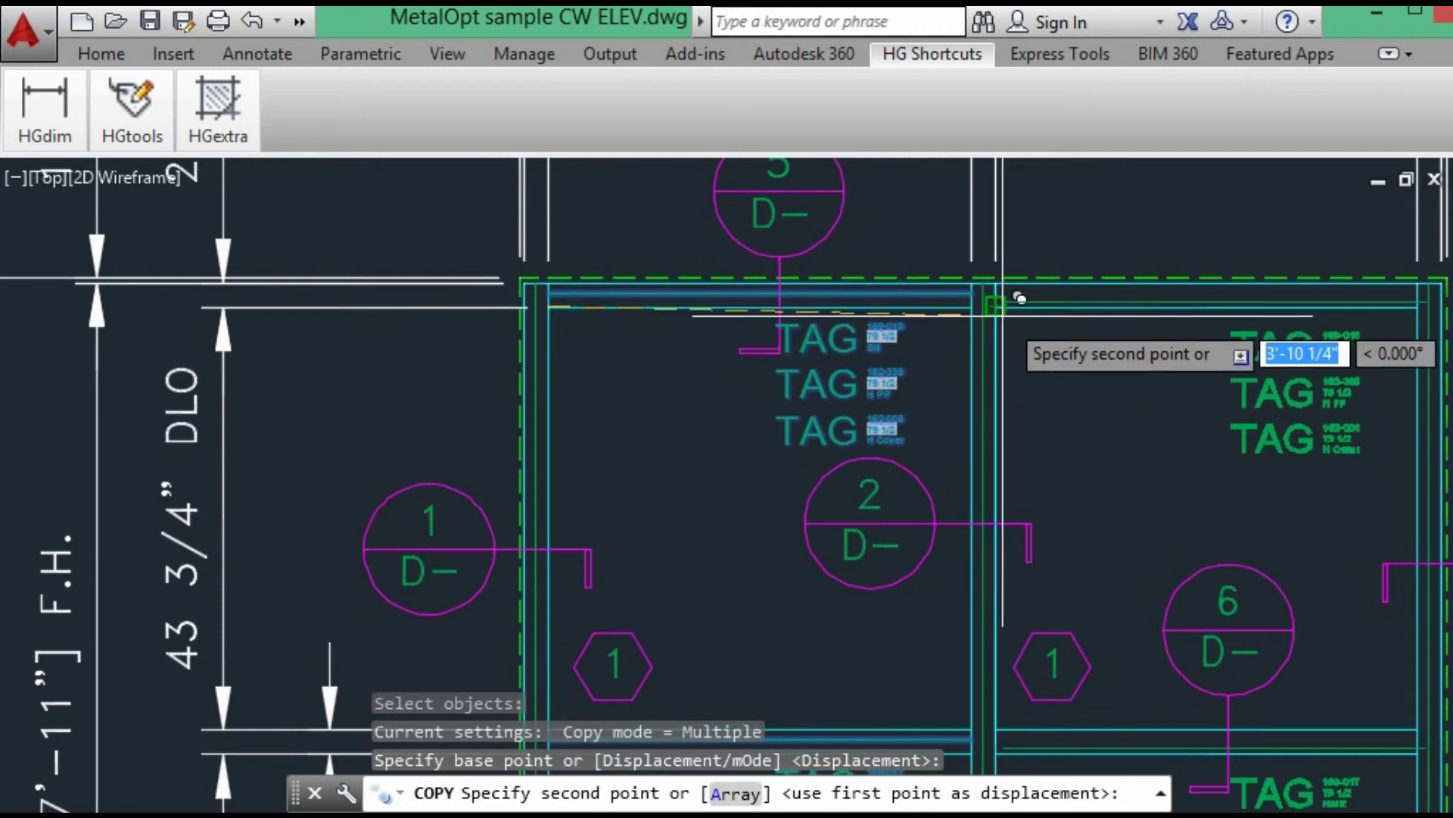
{"action": "left_click", "coordinate": [1026, 303]}
{"action": "scroll", "coordinate": [1007, 340], "scroll_direction": "down", "scroll_amount": 5}
{"action": "middle_click_drag", "start_coordinate": [1021, 379], "coordinate": [958, 362]}
{"action": "scroll", "coordinate": [958, 363], "scroll_direction": "down", "scroll_amount": 2}
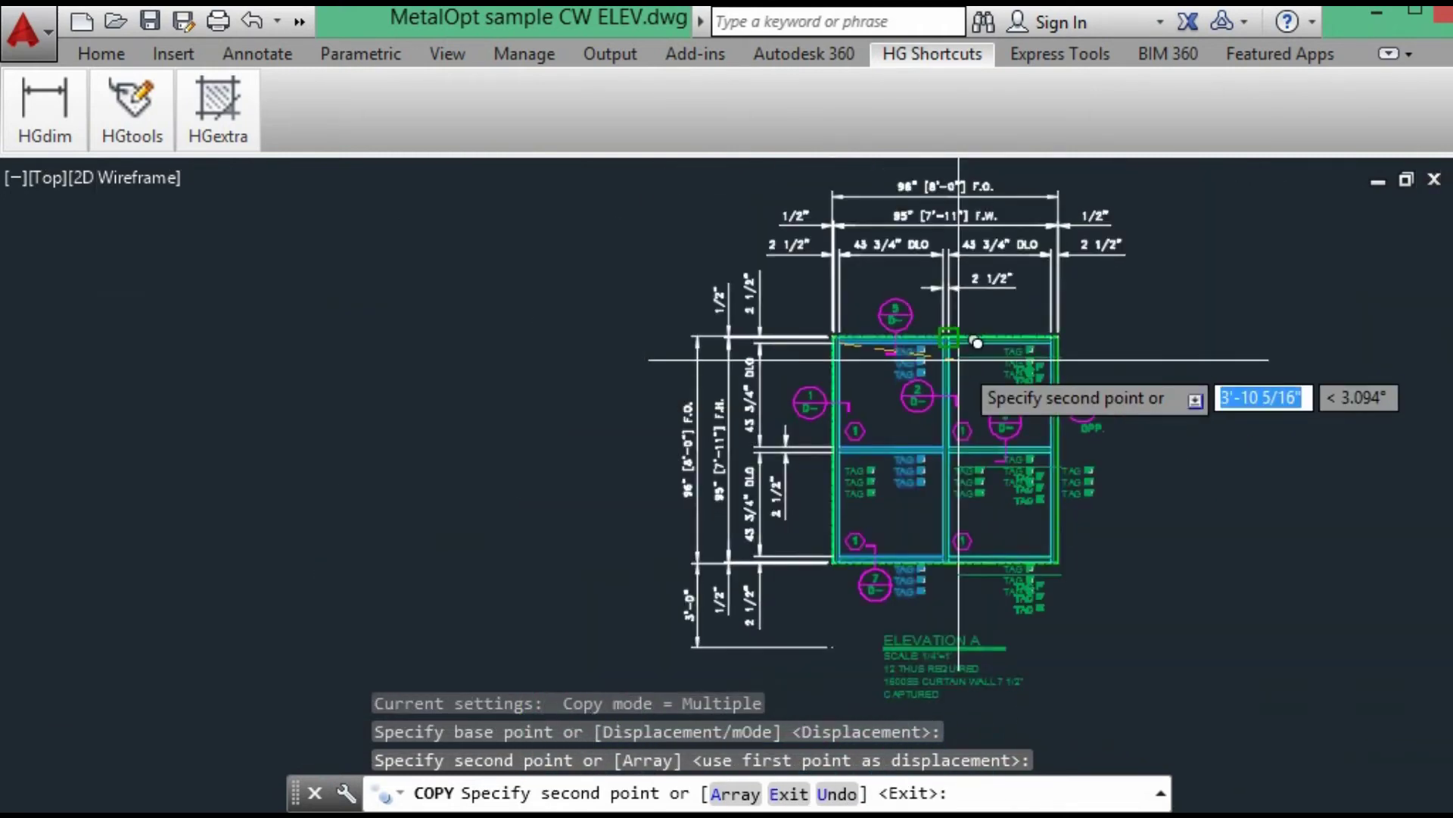
{"action": "key", "text": "Return"}
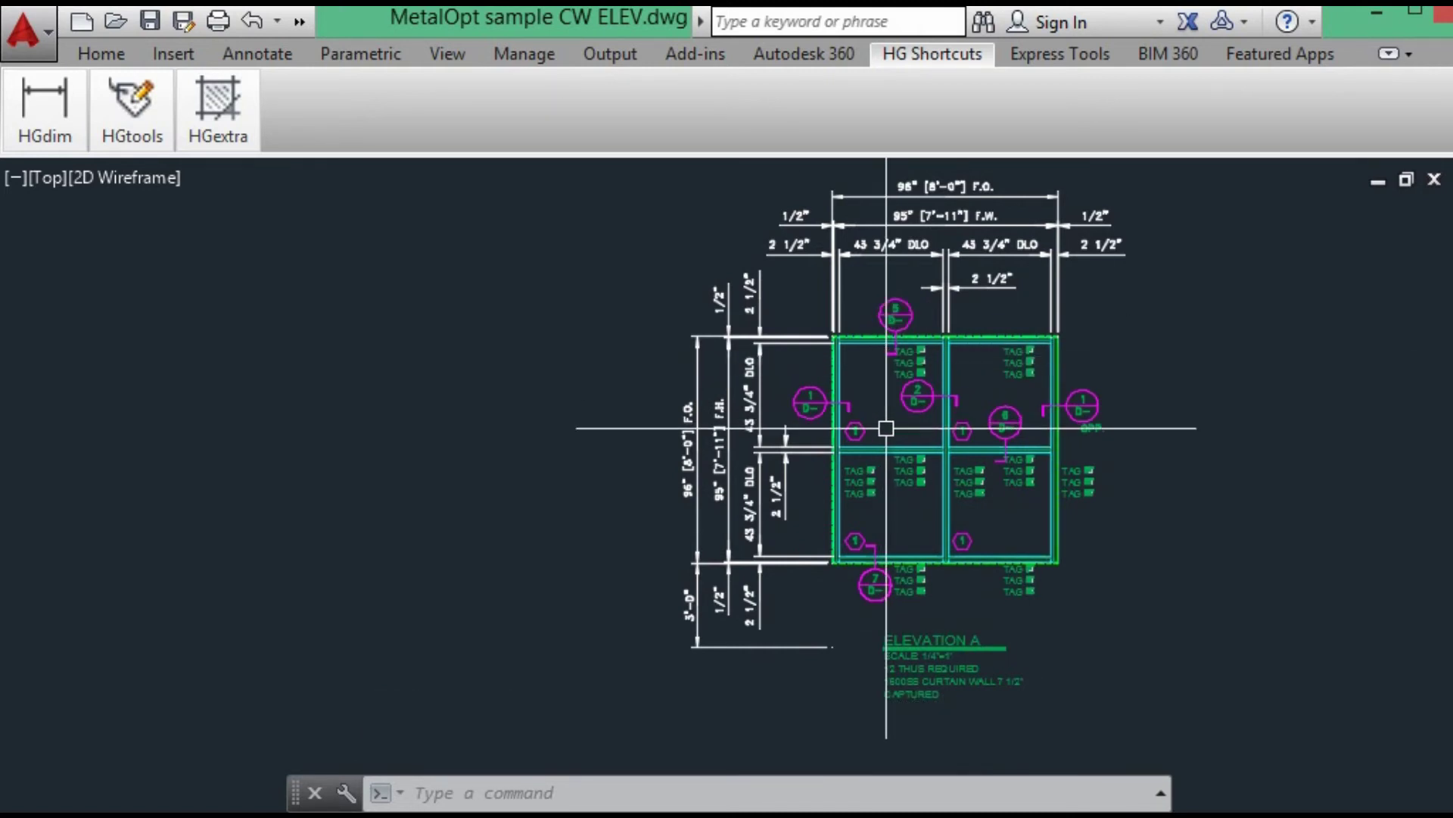
Step: Move bubble 5 horizontally left with Ortho on, clear of the tags
{"action": "scroll", "coordinate": [885, 428], "scroll_direction": "up", "scroll_amount": 2}
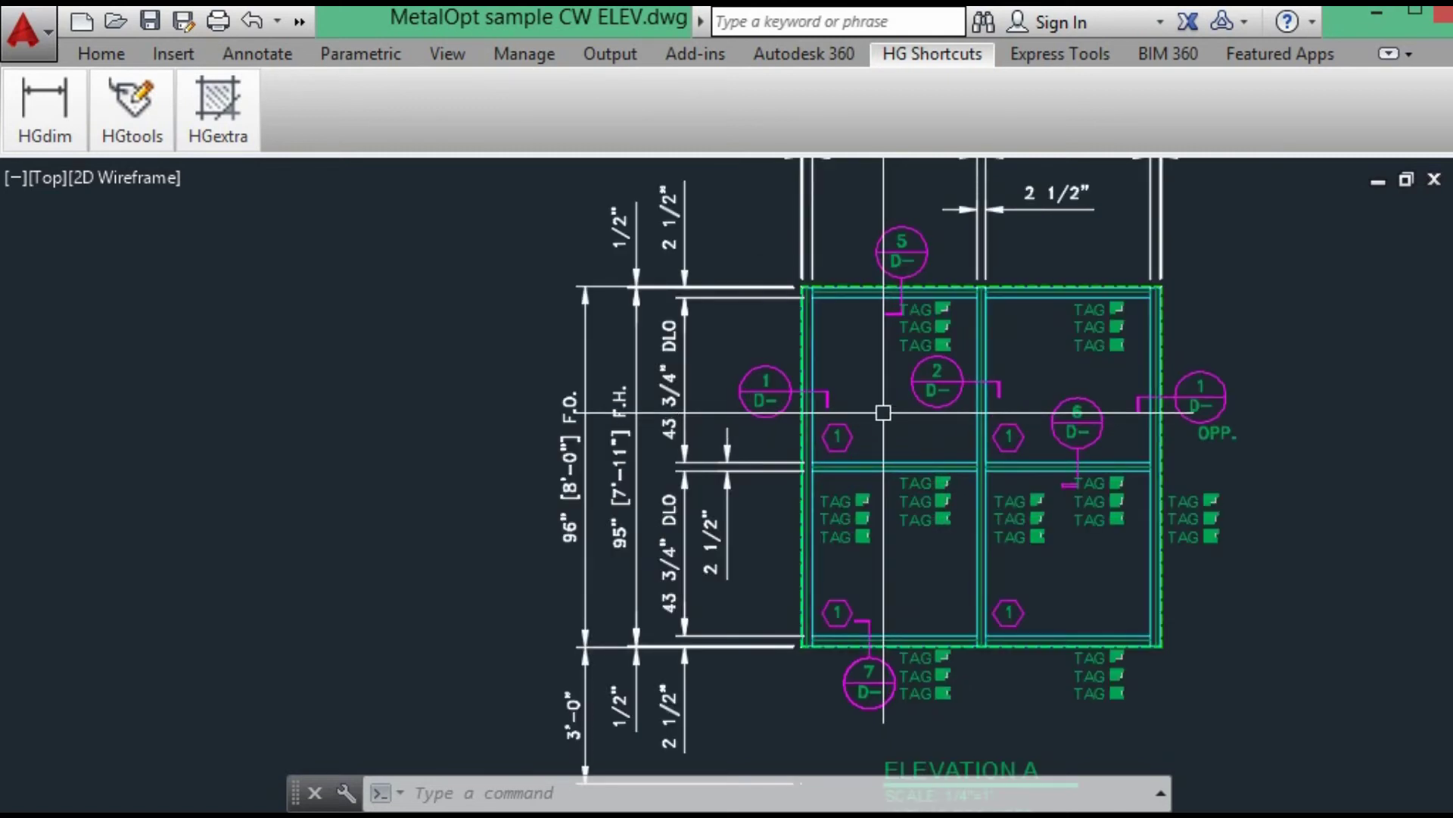
{"action": "scroll", "coordinate": [889, 261], "scroll_direction": "up", "scroll_amount": 4}
{"action": "type", "text": "m"}
{"action": "key", "text": "Return"}
{"action": "left_click", "coordinate": [891, 252]}
{"action": "key", "text": "Return"}
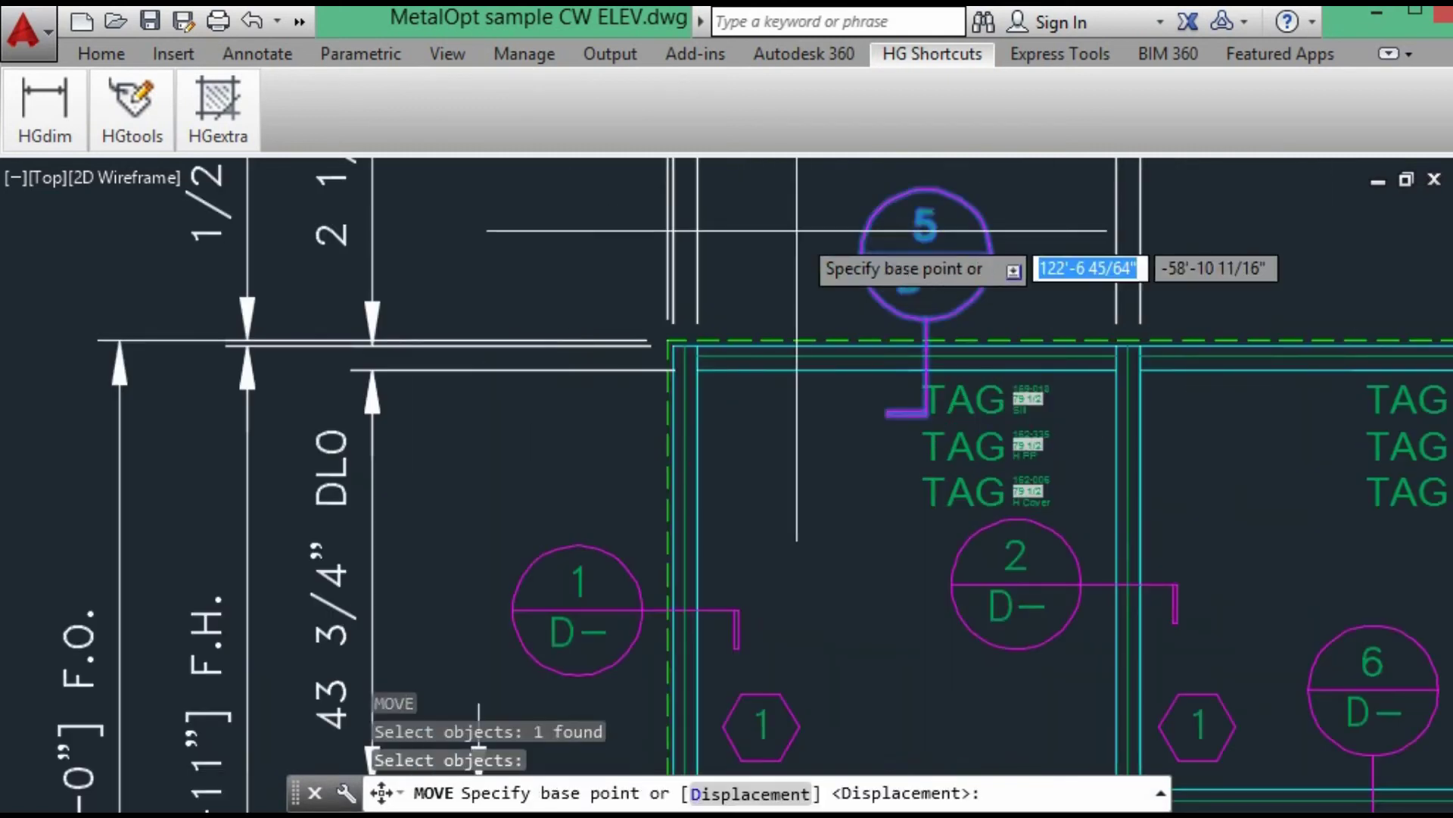
{"action": "left_click", "coordinate": [796, 229]}
{"action": "key", "text": "F8"}
{"action": "left_click", "coordinate": [743, 234]}
Step: Shift bubble 6 slightly left in the right pane
{"action": "scroll", "coordinate": [743, 234], "scroll_direction": "down", "scroll_amount": 2}
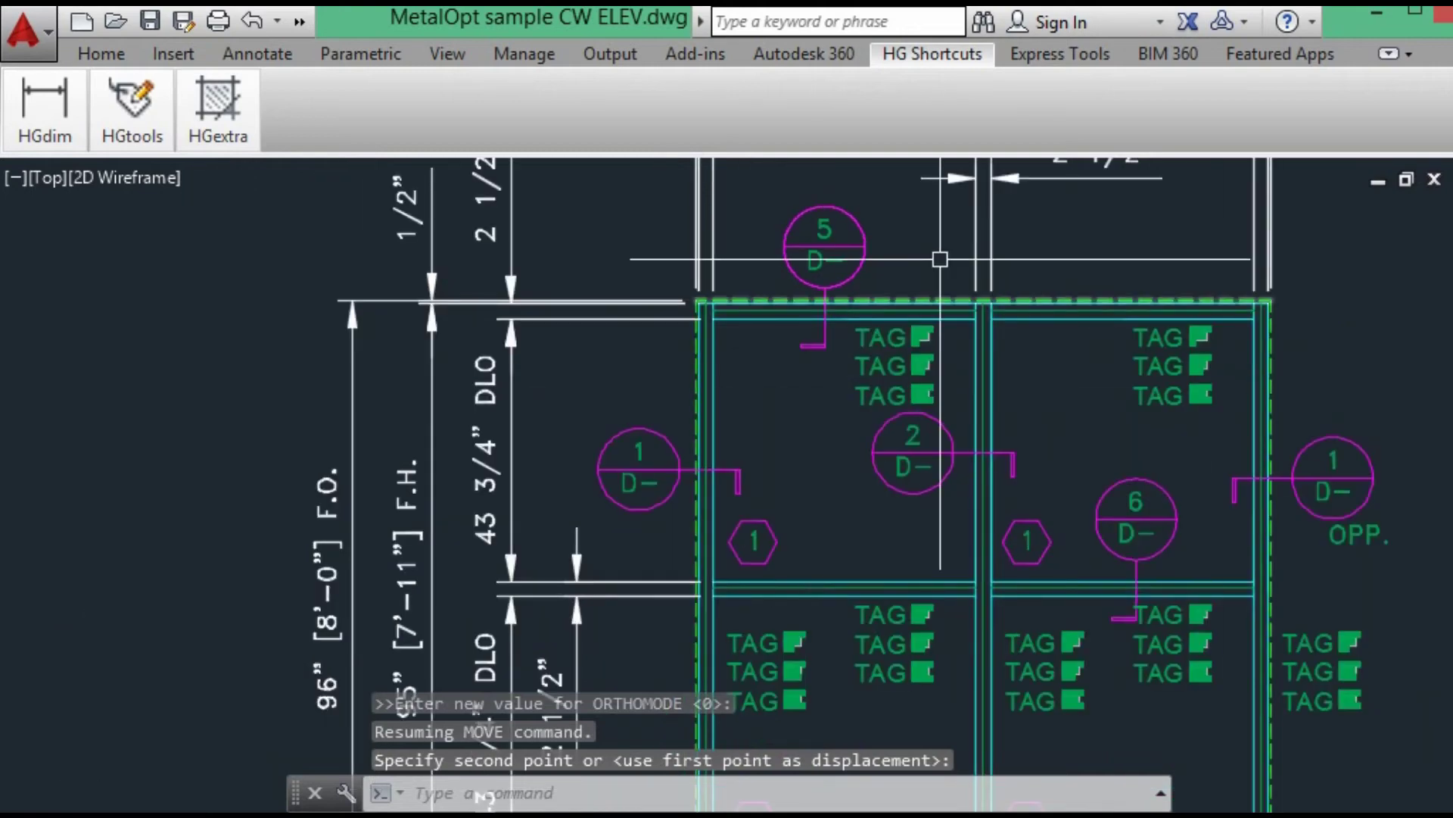
{"action": "middle_click_drag", "start_coordinate": [1054, 474], "coordinate": [1054, 383]}
{"action": "key", "text": "Return"}
{"action": "scroll", "coordinate": [1118, 425], "scroll_direction": "up", "scroll_amount": 2}
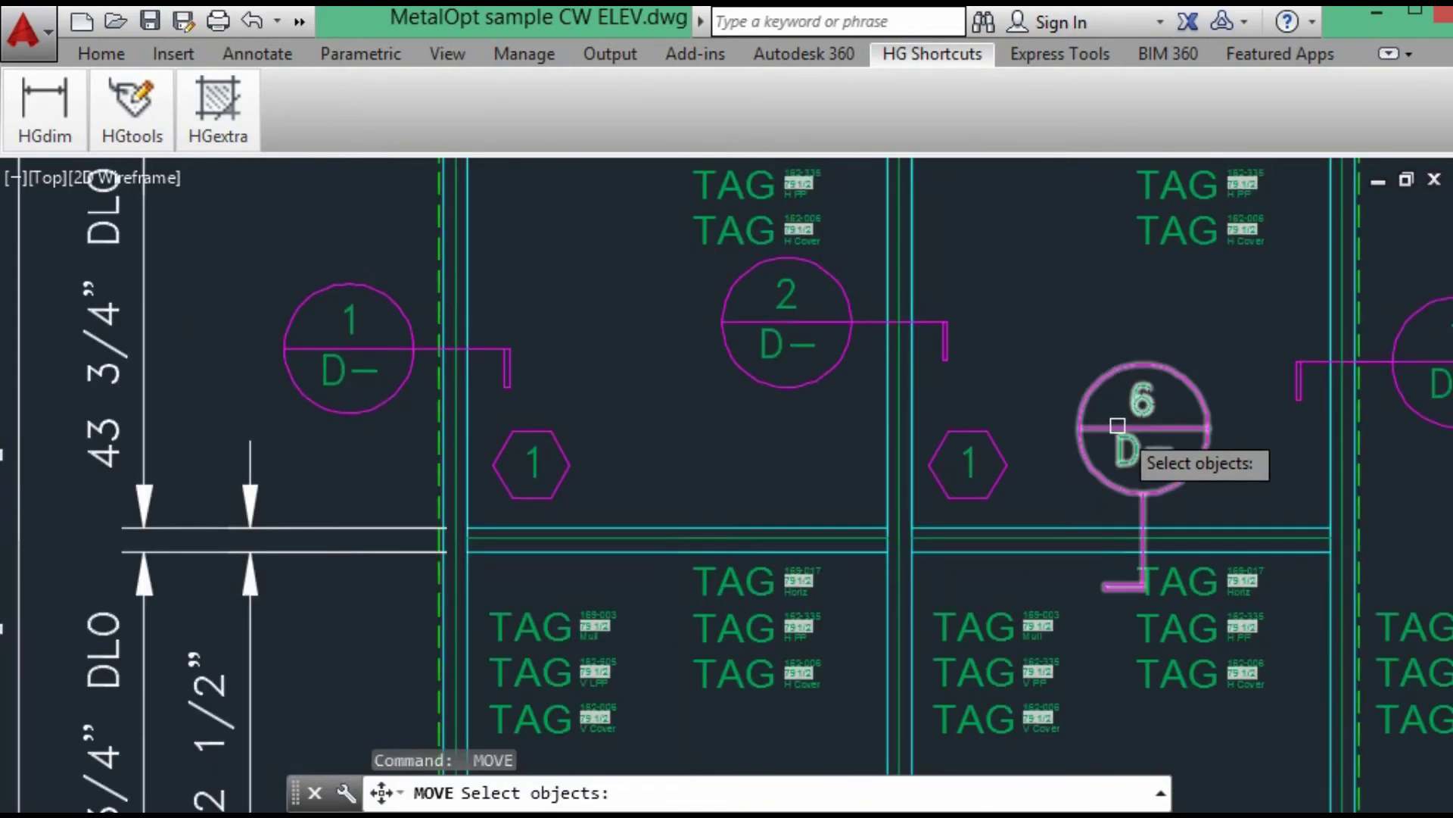
{"action": "left_click", "coordinate": [1118, 425]}
{"action": "key", "text": "Return"}
{"action": "left_click", "coordinate": [1132, 308]}
{"action": "key", "text": "F8"}
{"action": "left_click", "coordinate": [1098, 312]}
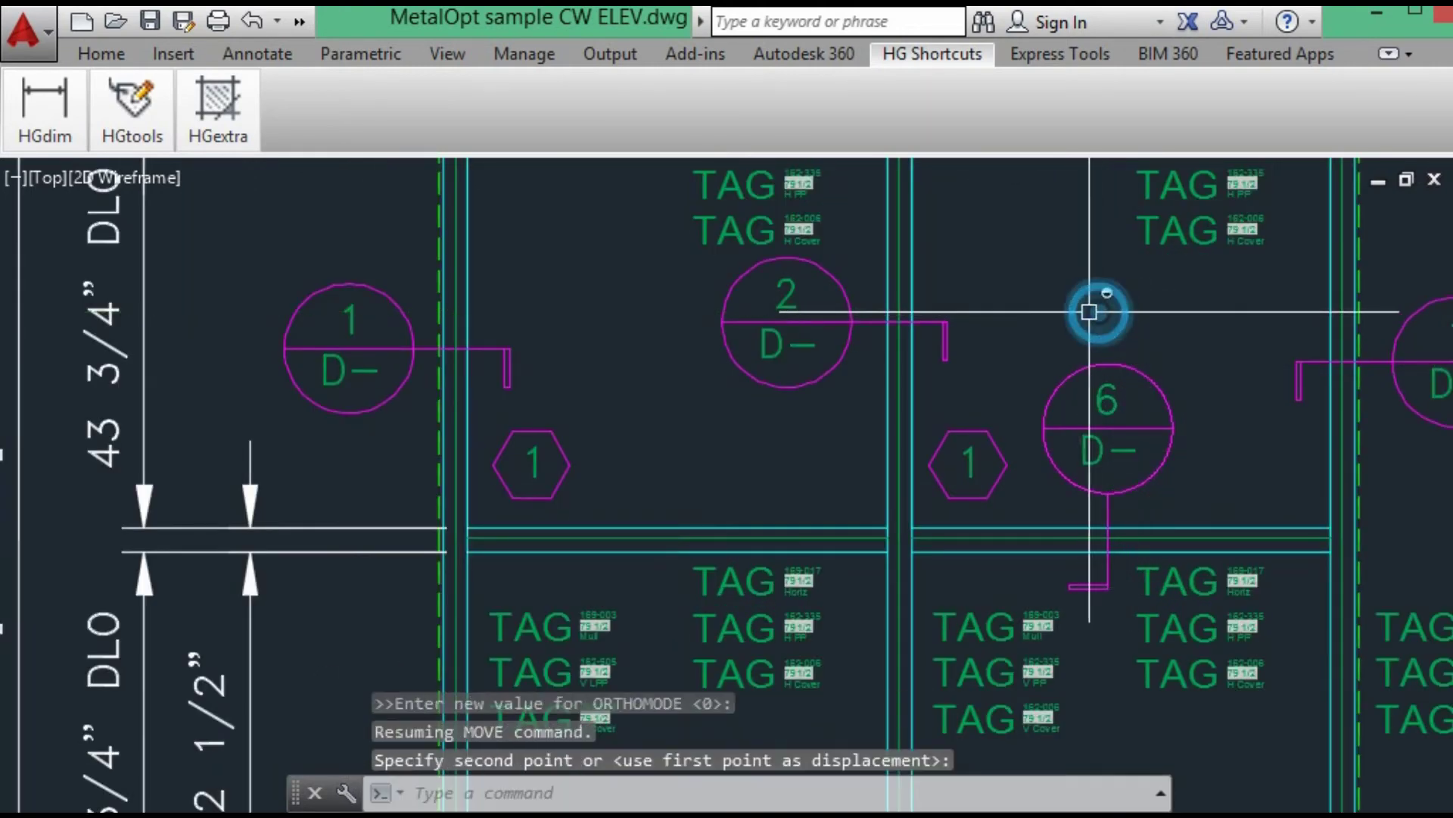
{"action": "scroll", "coordinate": [973, 575], "scroll_direction": "down", "scroll_amount": 3}
{"action": "scroll", "coordinate": [967, 551], "scroll_direction": "down", "scroll_amount": 1}
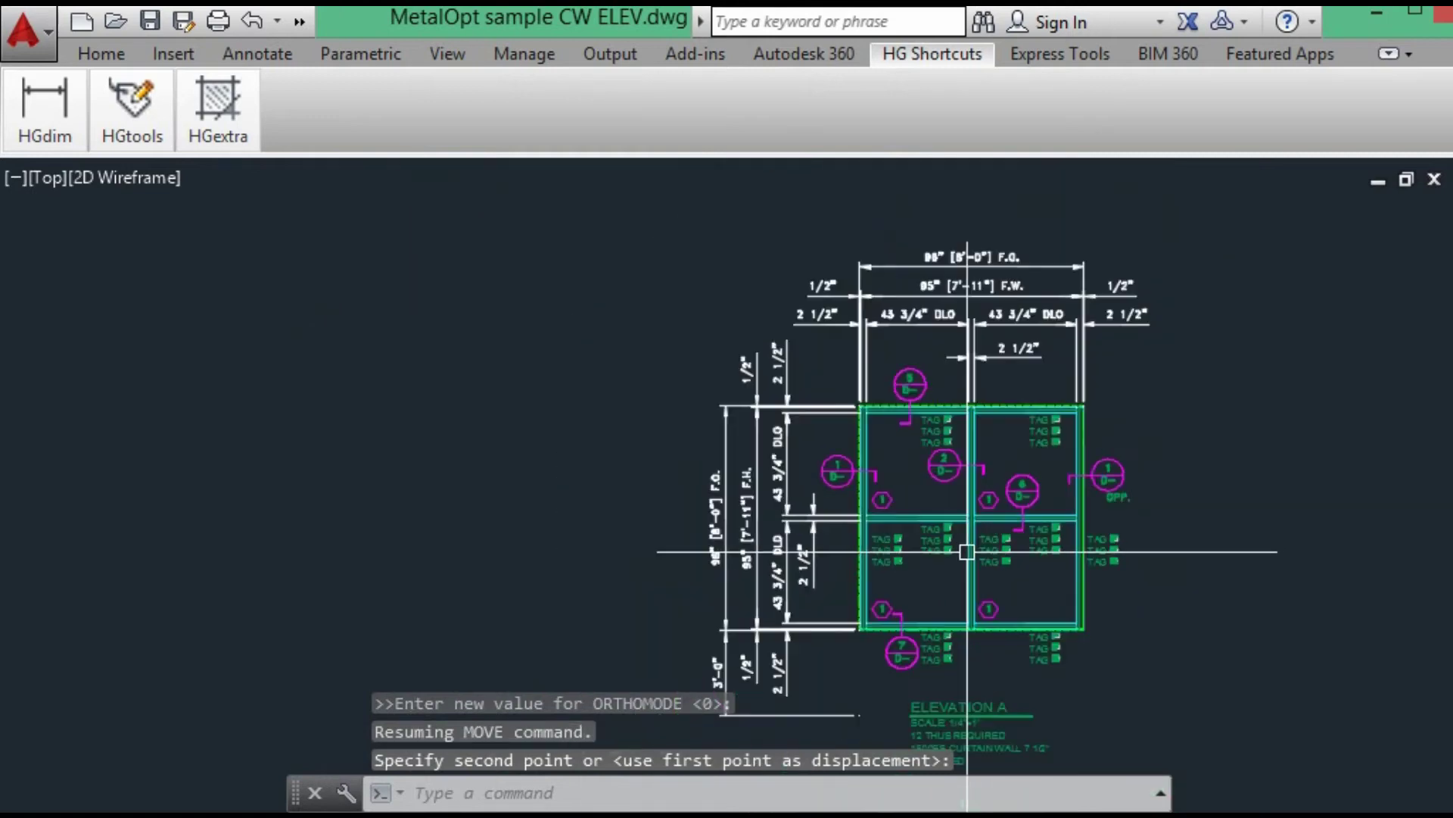
Step: Copy the grouped GL glazing tag from the legend into four lites of the elevation
{"action": "scroll", "coordinate": [636, 302], "scroll_direction": "down", "scroll_amount": 3}
{"action": "middle_click_drag", "start_coordinate": [636, 302], "coordinate": [690, 589]}
{"action": "scroll", "coordinate": [779, 610], "scroll_direction": "down", "scroll_amount": 1}
{"action": "scroll", "coordinate": [820, 178], "scroll_direction": "up", "scroll_amount": 2}
{"action": "scroll", "coordinate": [795, 260], "scroll_direction": "up", "scroll_amount": 2}
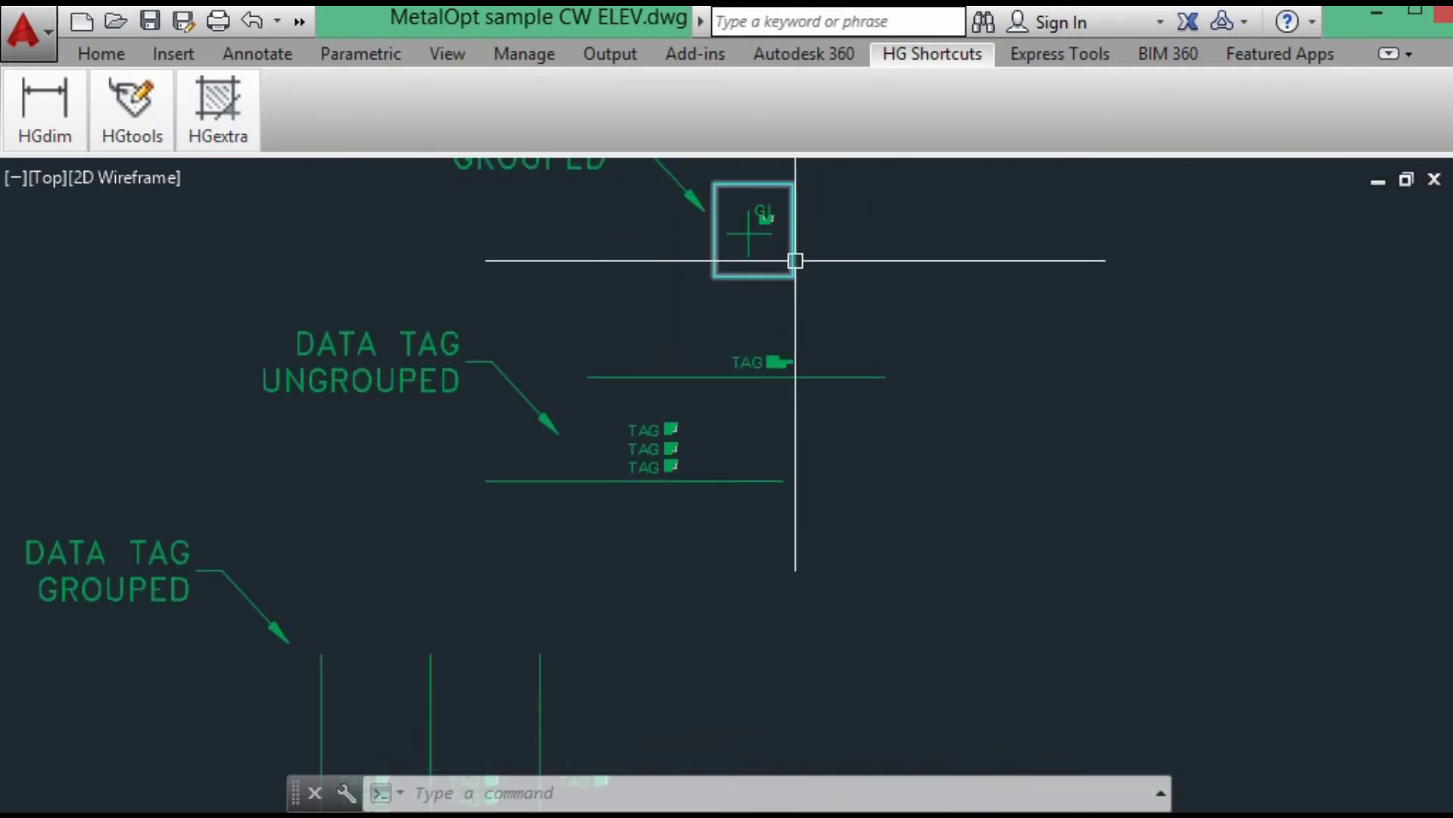
{"action": "type", "text": "cp"}
{"action": "key", "text": "Return"}
{"action": "scroll", "coordinate": [765, 234], "scroll_direction": "up", "scroll_amount": 2}
{"action": "middle_click_drag", "start_coordinate": [767, 251], "coordinate": [764, 478]}
{"action": "left_click", "coordinate": [730, 470]}
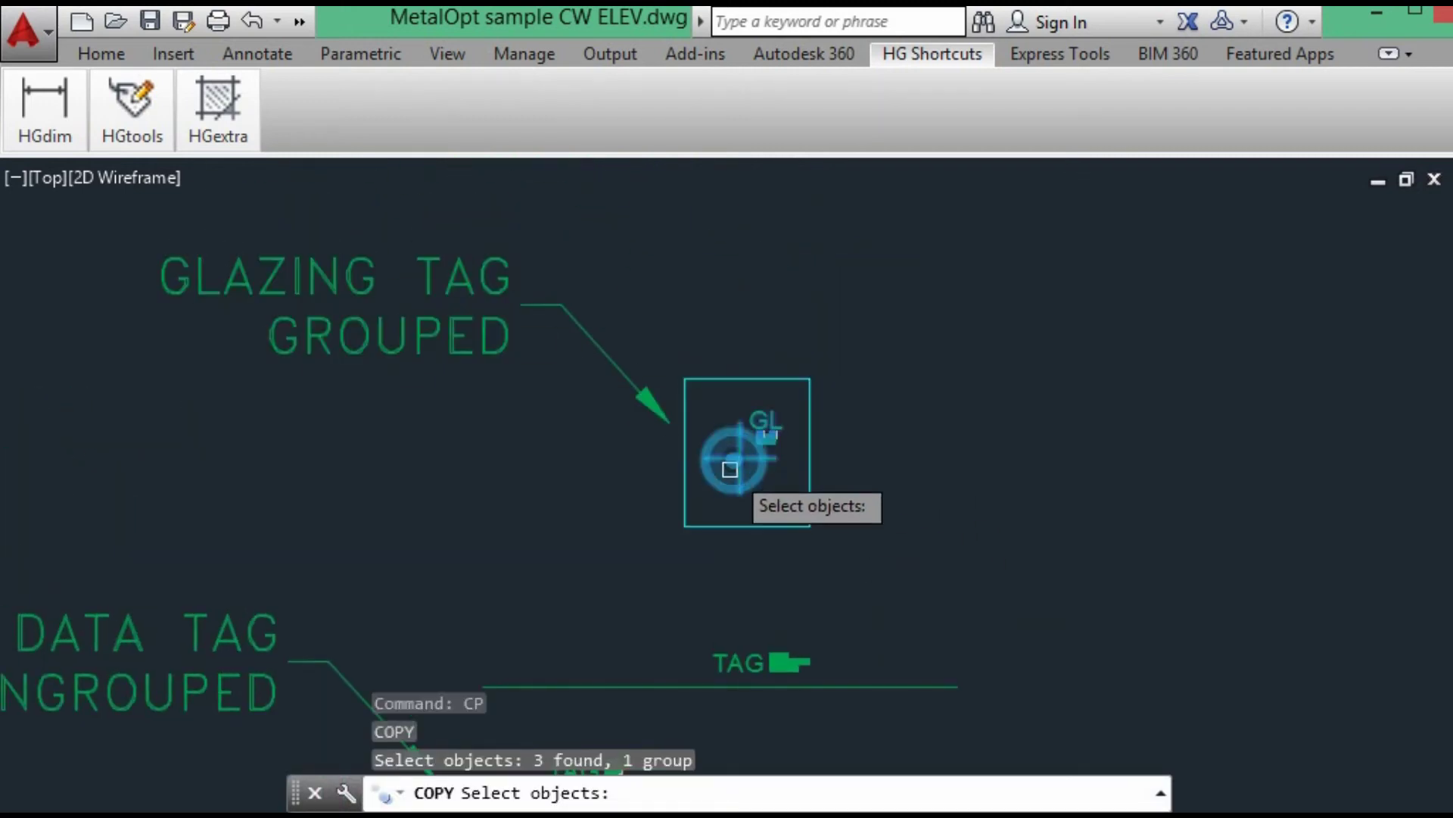
{"action": "key", "text": "Return"}
{"action": "left_click", "coordinate": [734, 459]}
{"action": "scroll", "coordinate": [947, 568], "scroll_direction": "down", "scroll_amount": 3}
{"action": "scroll", "coordinate": [817, 259], "scroll_direction": "up", "scroll_amount": 2}
{"action": "scroll", "coordinate": [818, 259], "scroll_direction": "up", "scroll_amount": 6}
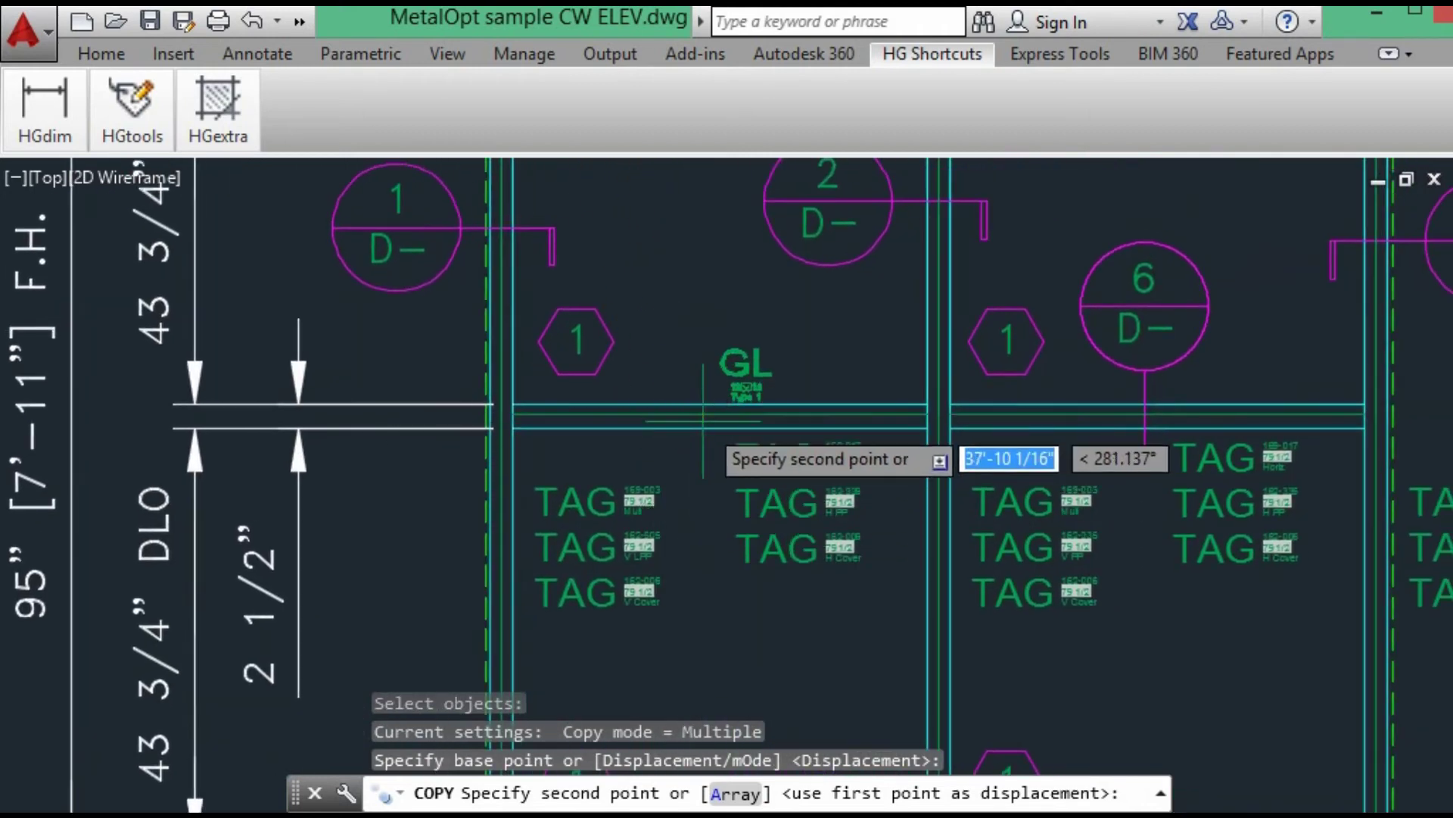
{"action": "left_click", "coordinate": [663, 295]}
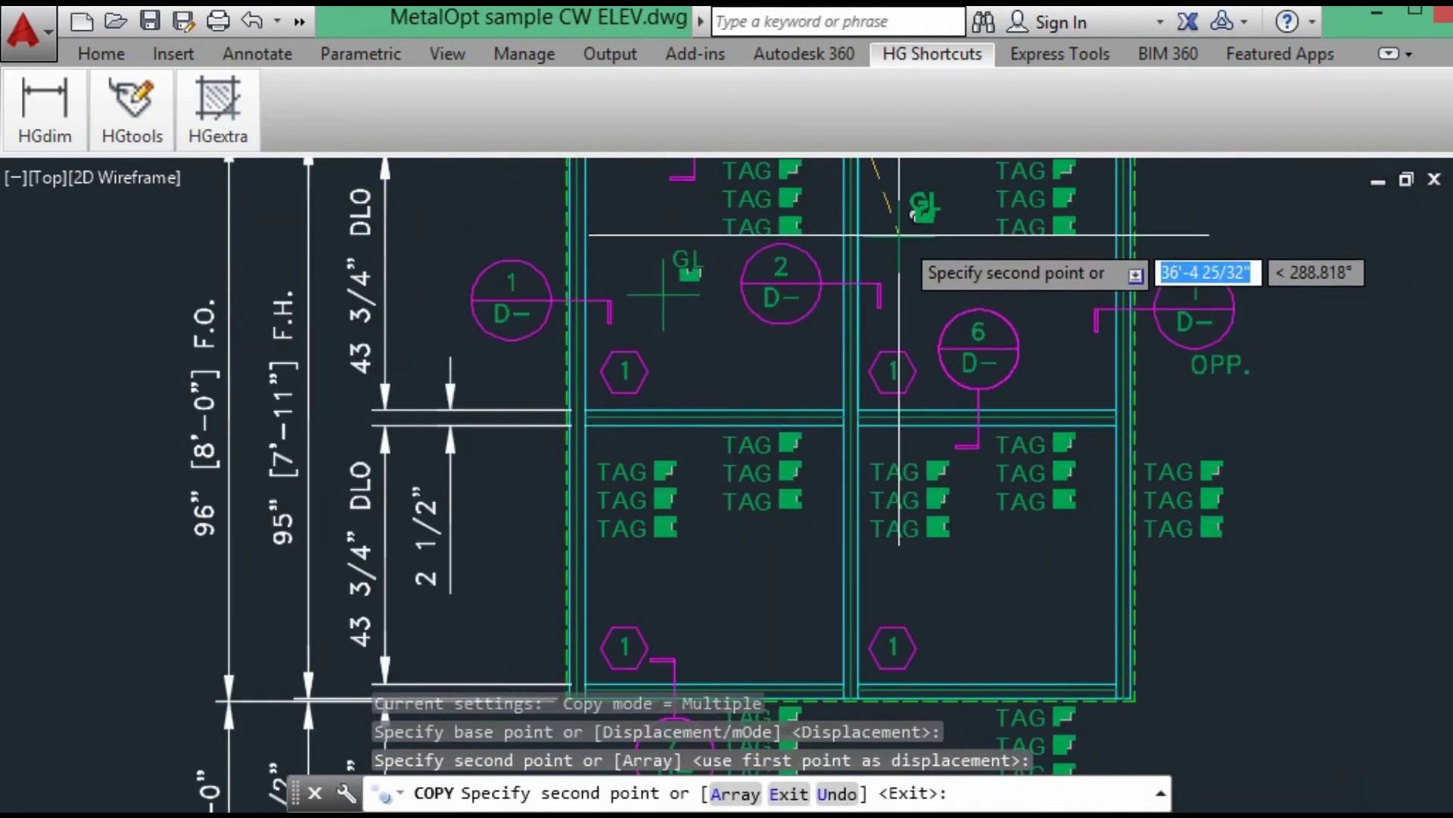
{"action": "left_click", "coordinate": [933, 256]}
{"action": "left_click", "coordinate": [999, 598]}
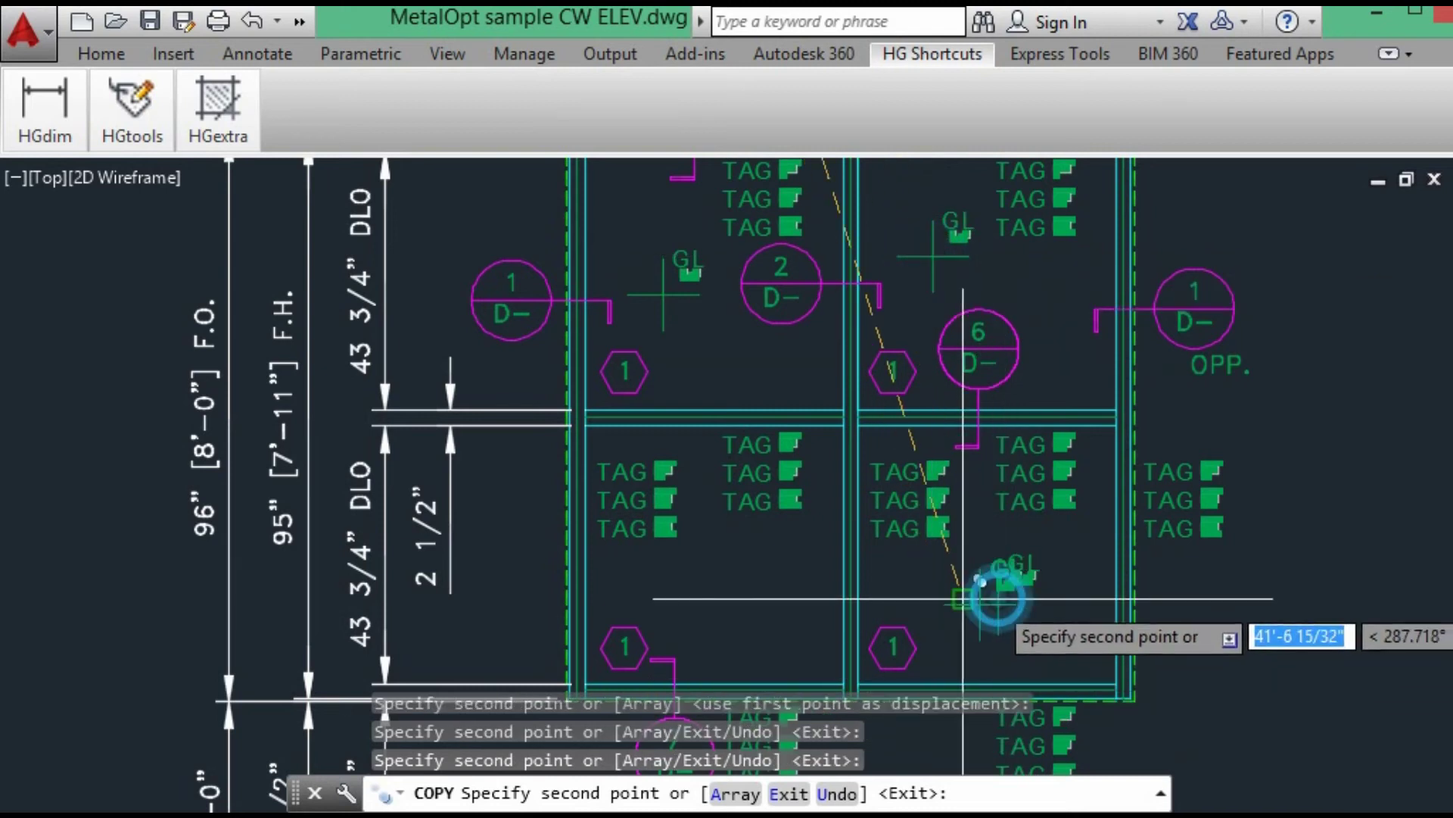
{"action": "left_click", "coordinate": [727, 589]}
{"action": "key", "text": "Return"}
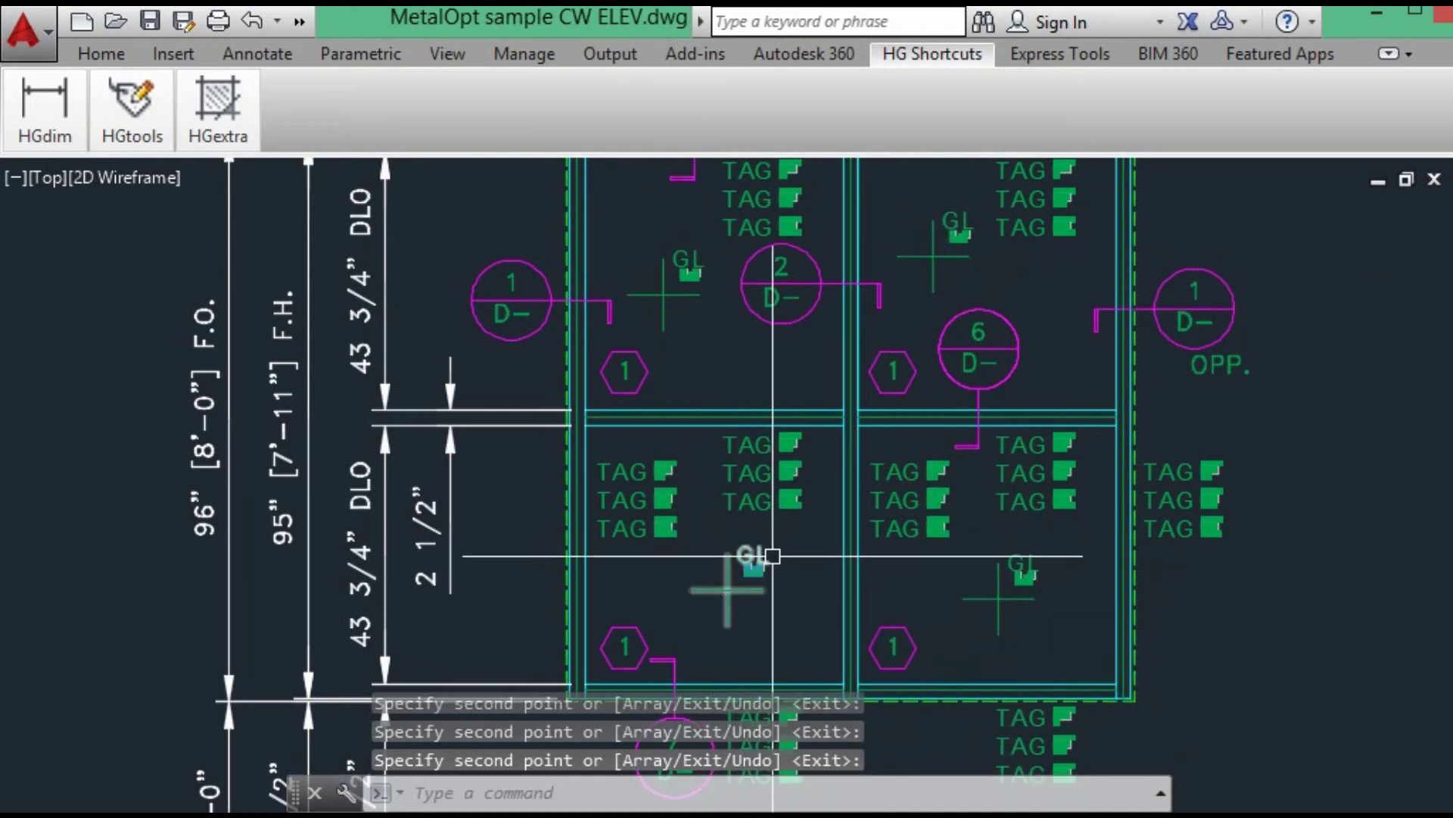
Step: Extend the GL crosshair lines in the two lower lites out to the frame
{"action": "type", "text": "ex"}
{"action": "key", "text": "Return"}
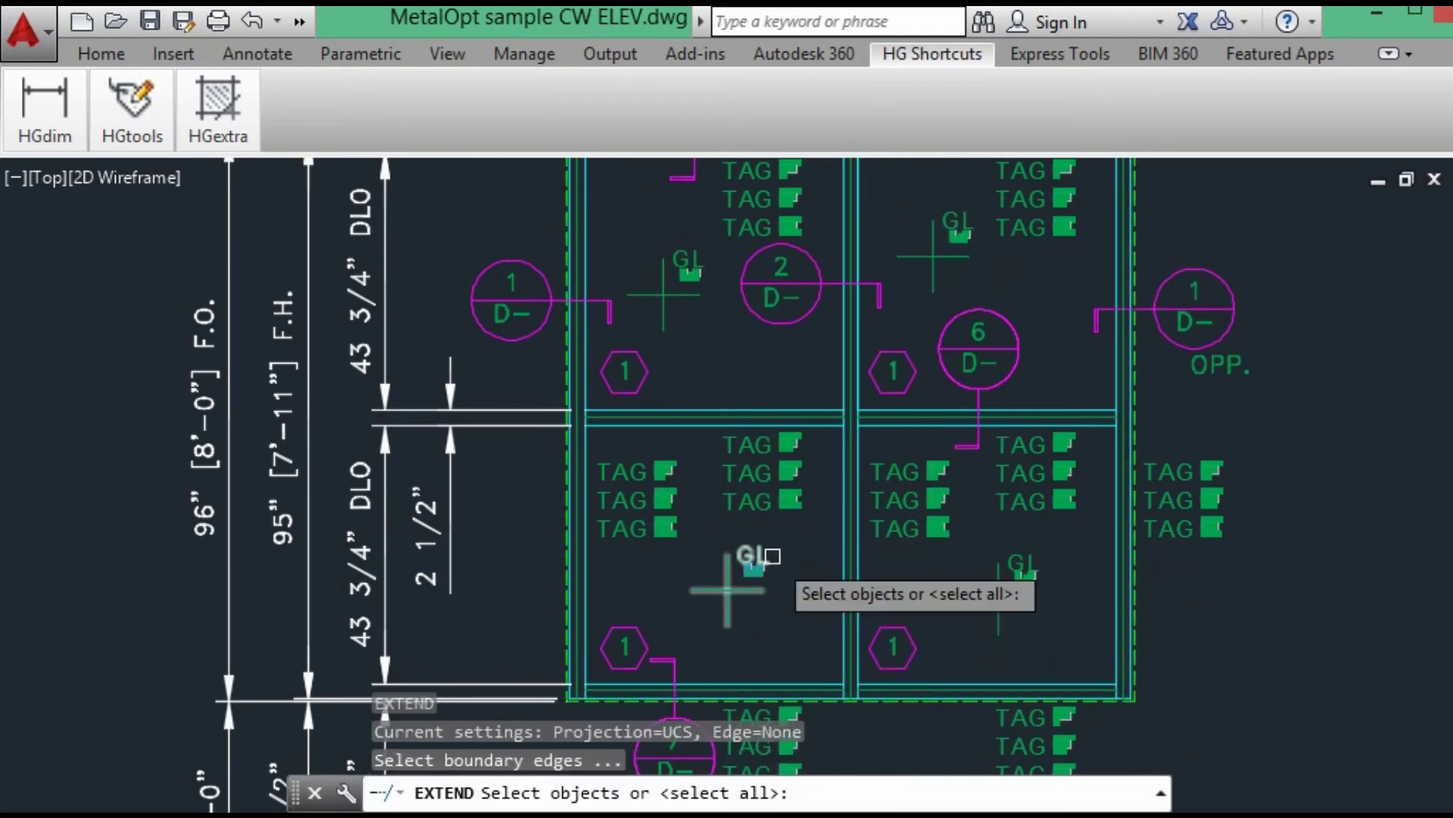
{"action": "key", "text": "Return"}
{"action": "scroll", "coordinate": [968, 561], "scroll_direction": "up", "scroll_amount": 4}
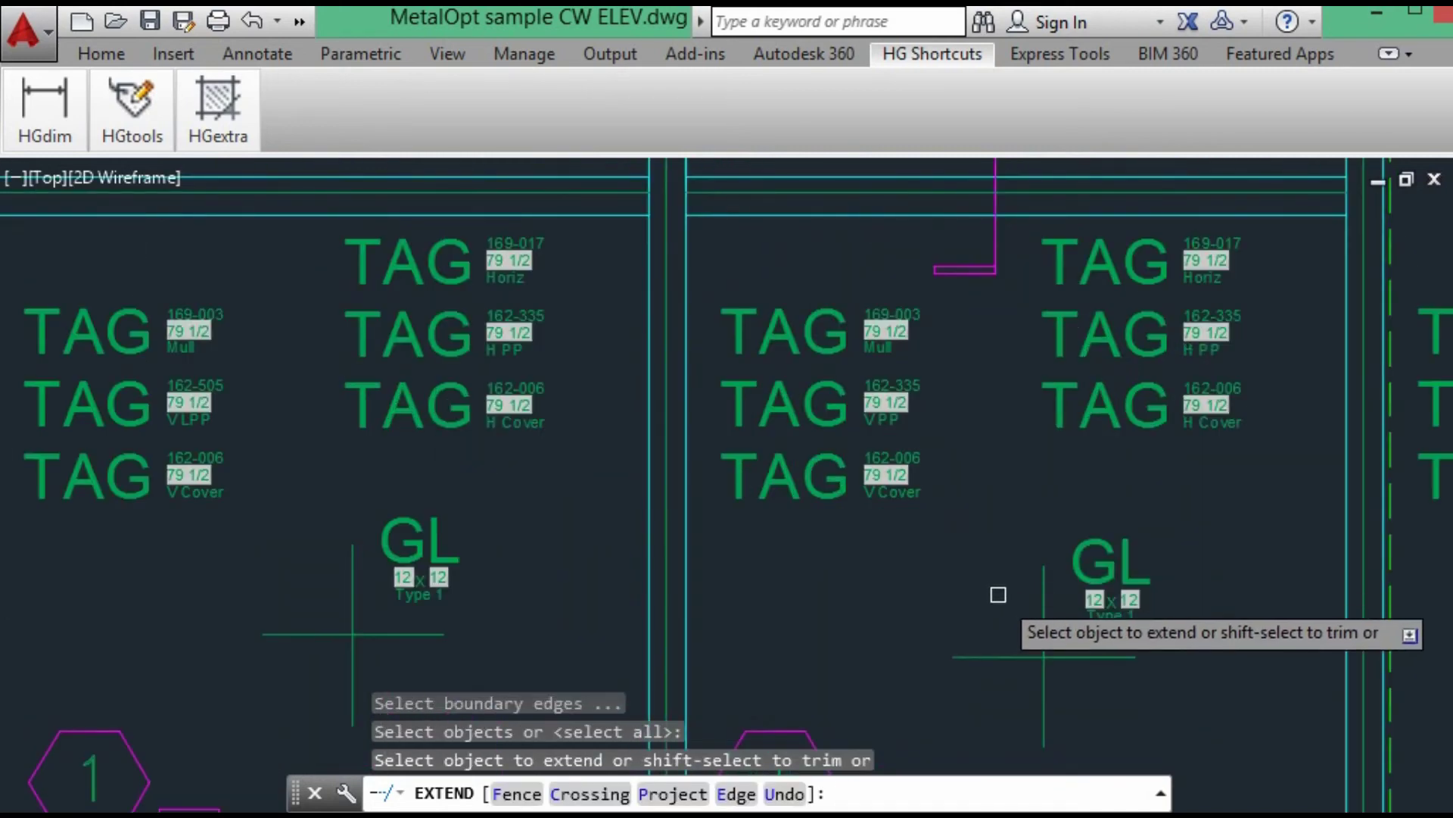
{"action": "scroll", "coordinate": [992, 591], "scroll_direction": "down", "scroll_amount": 2}
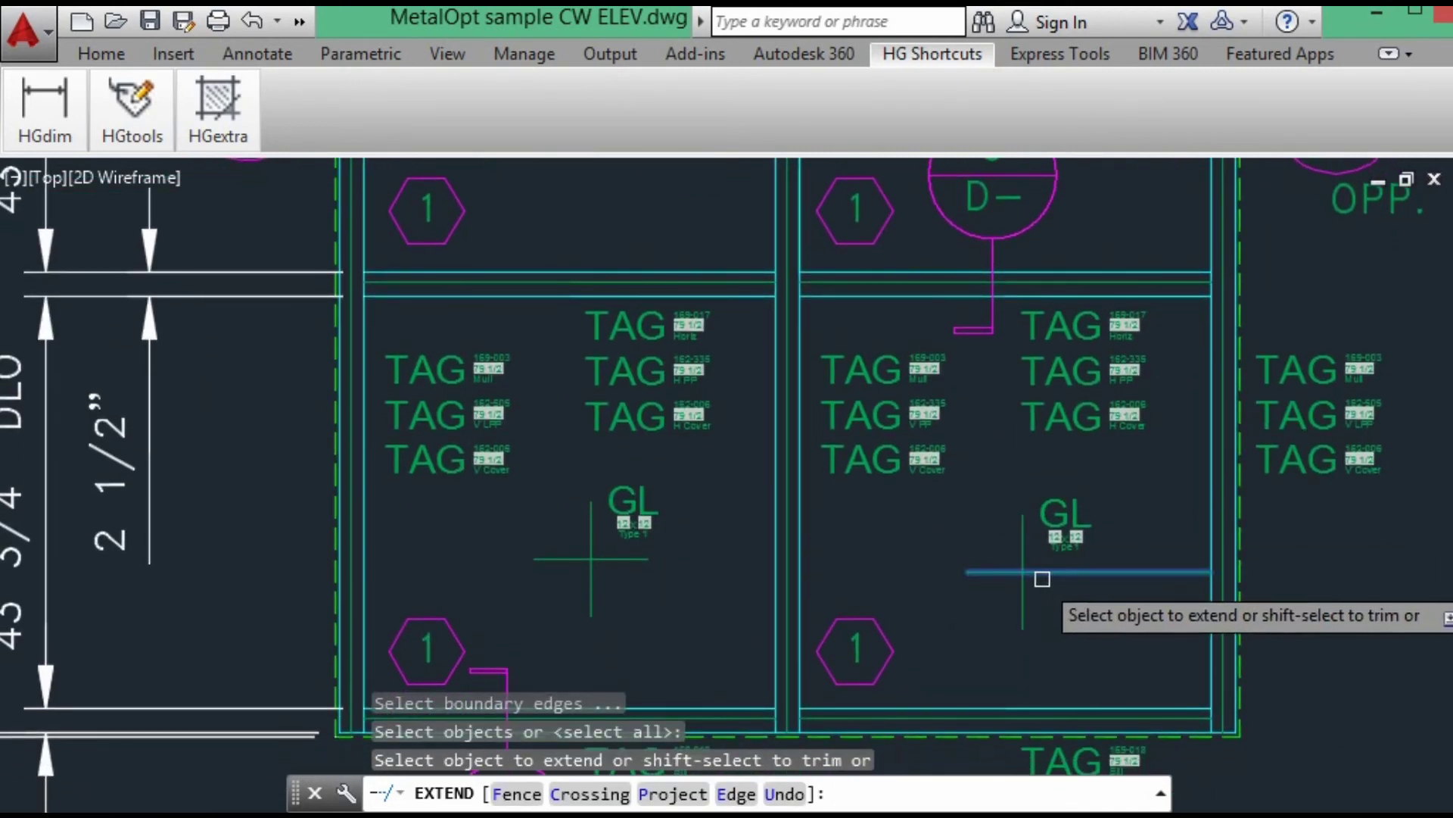
{"action": "left_click", "coordinate": [1039, 584]}
{"action": "left_click", "coordinate": [1007, 562]}
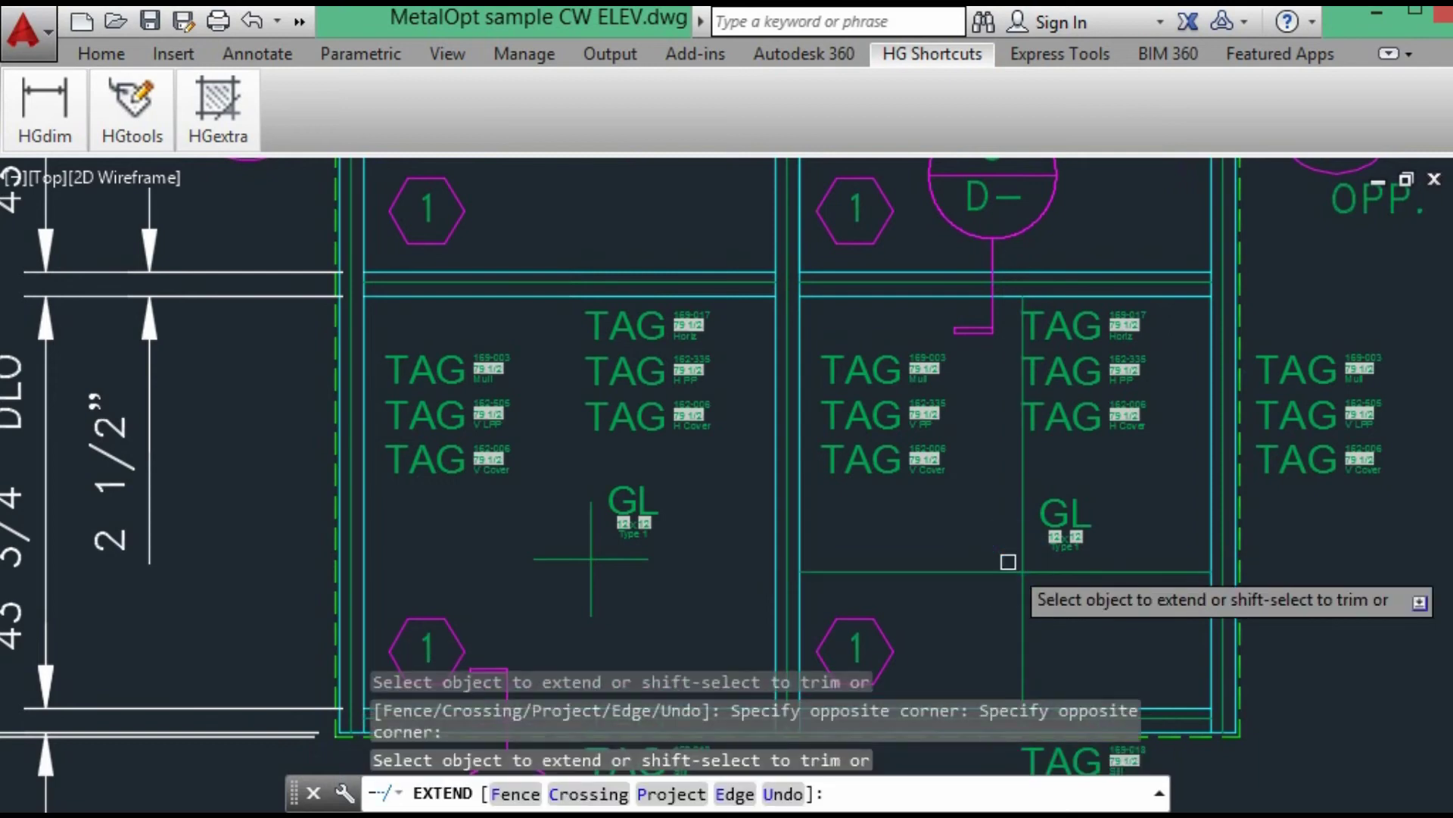
{"action": "middle_click_drag", "start_coordinate": [979, 588], "coordinate": [996, 513]}
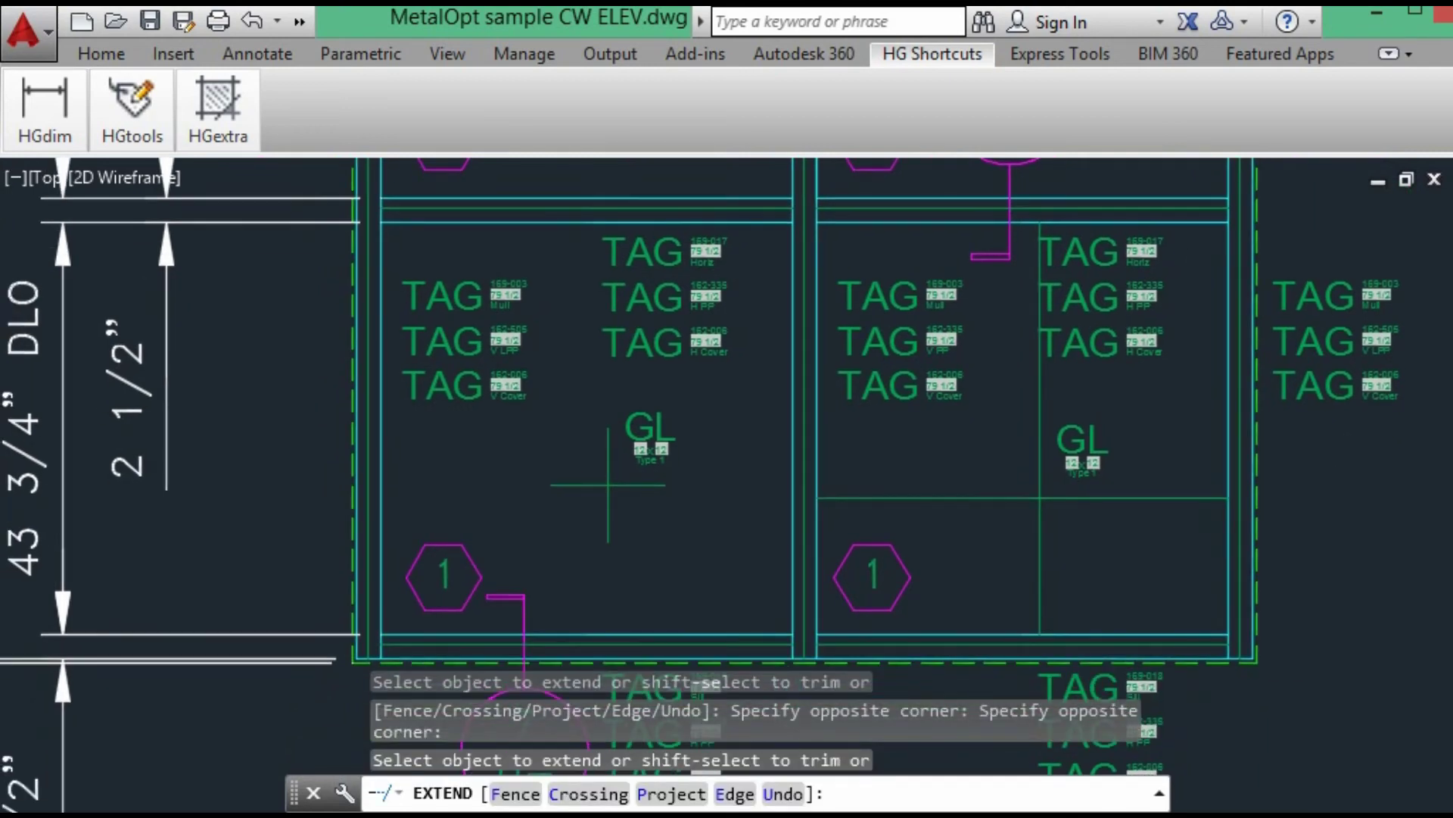
{"action": "mouse_move", "coordinate": [908, 525]}
{"action": "middle_mouse_down"}
{"action": "mouse_move", "coordinate": [1022, 567]}
{"action": "mouse_move", "coordinate": [1158, 588]}
{"action": "middle_mouse_up"}
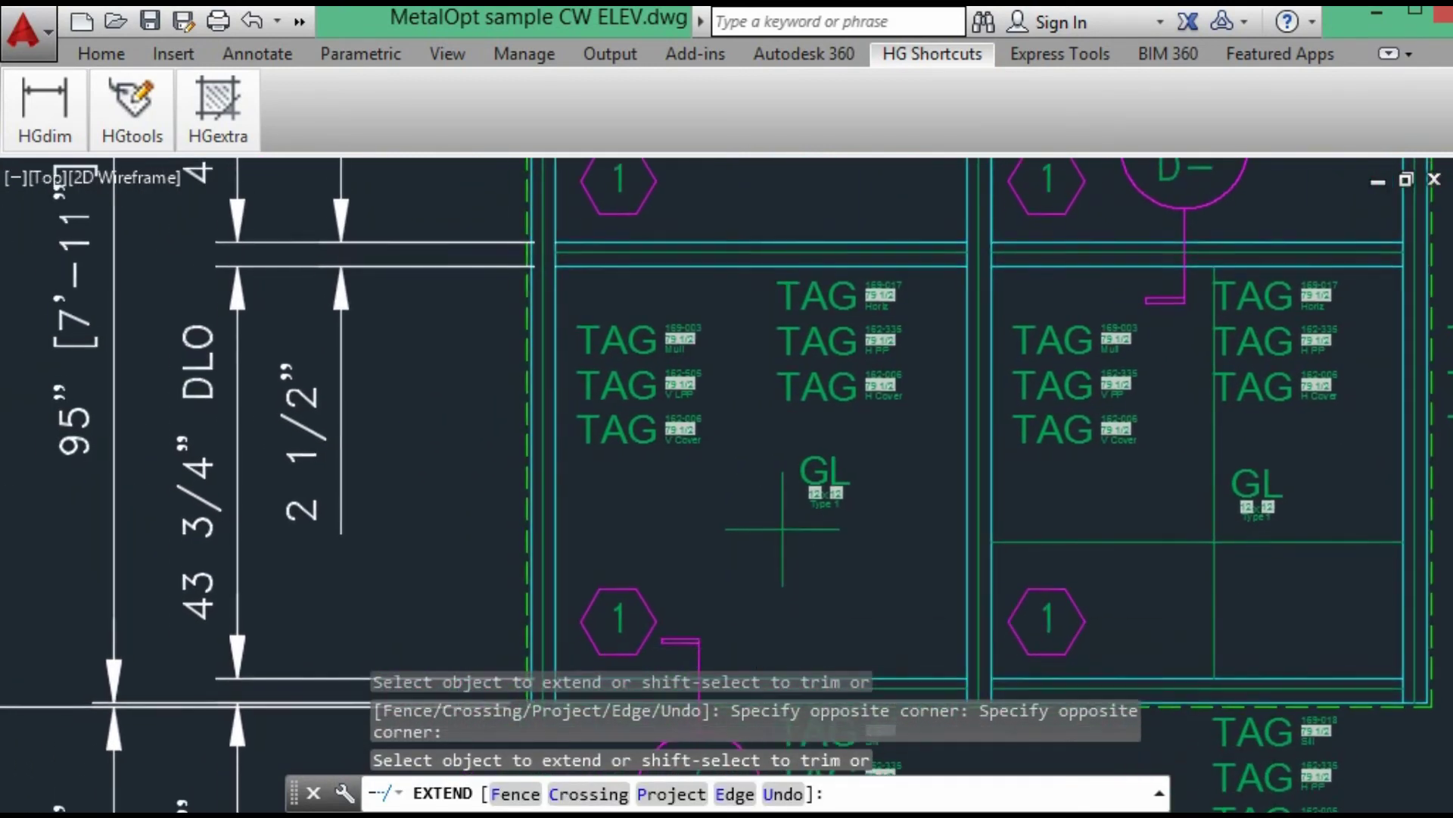
{"action": "middle_click_drag", "start_coordinate": [811, 565], "coordinate": [811, 528]}
{"action": "left_click", "coordinate": [798, 509]}
{"action": "left_click", "coordinate": [749, 478]}
Step: Extend the GL crosshairs in the upper-left and right lites to the mullions and transoms
{"action": "middle_click_drag", "start_coordinate": [743, 422], "coordinate": [725, 583]}
{"action": "middle_click_drag", "start_coordinate": [597, 402], "coordinate": [646, 470]}
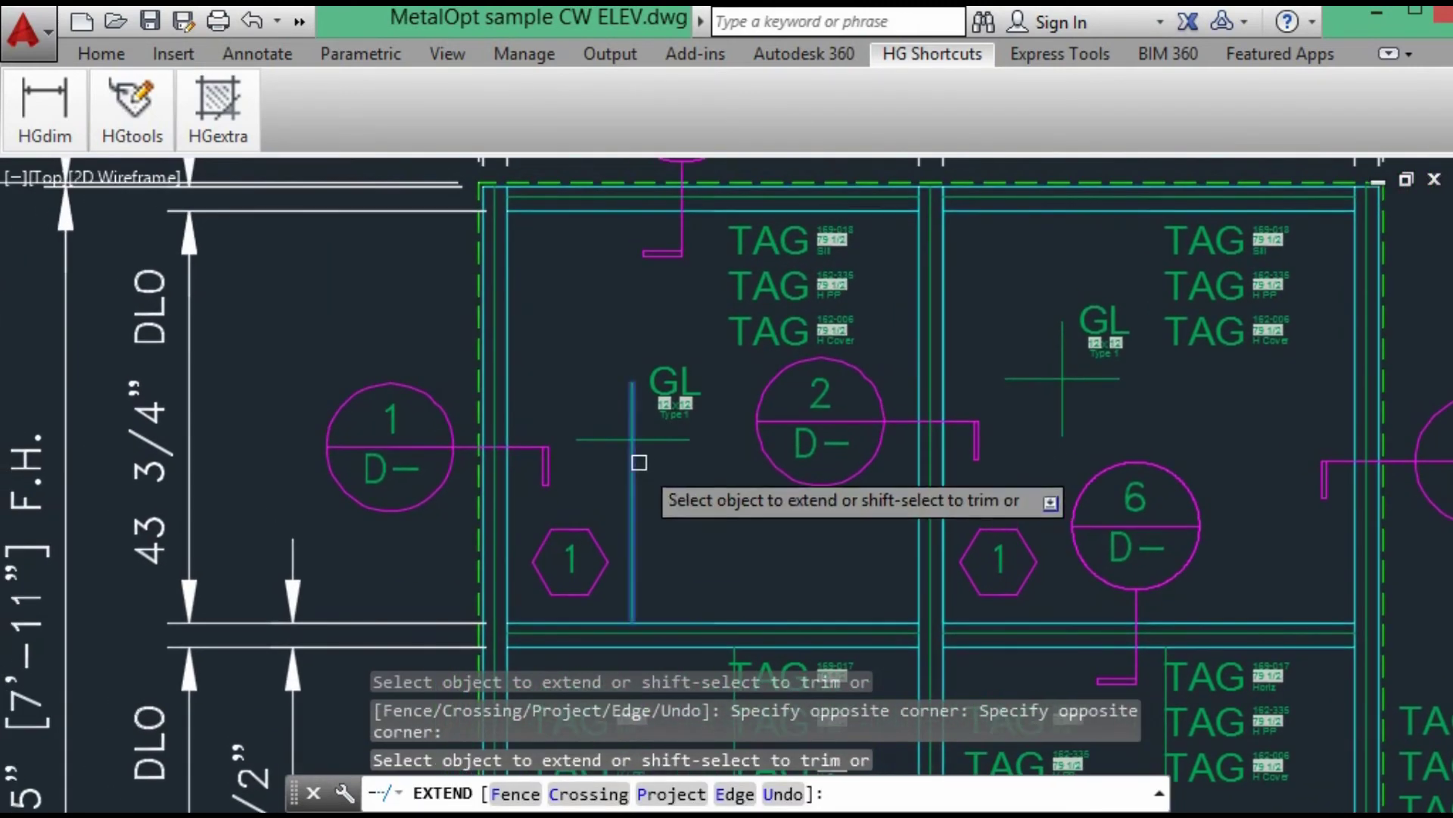
{"action": "left_click", "coordinate": [637, 461]}
{"action": "left_click", "coordinate": [615, 431]}
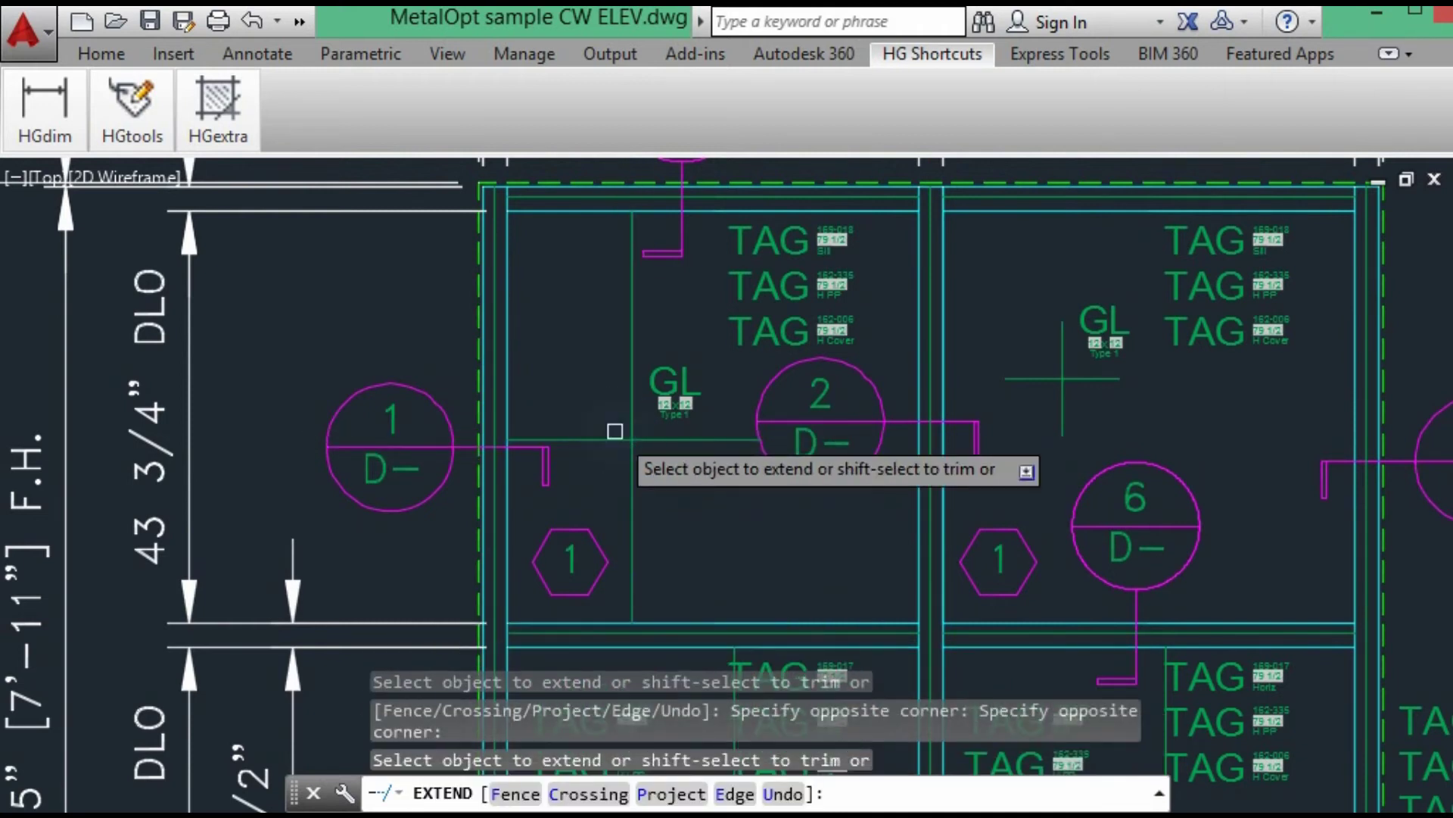
{"action": "left_click", "coordinate": [735, 438]}
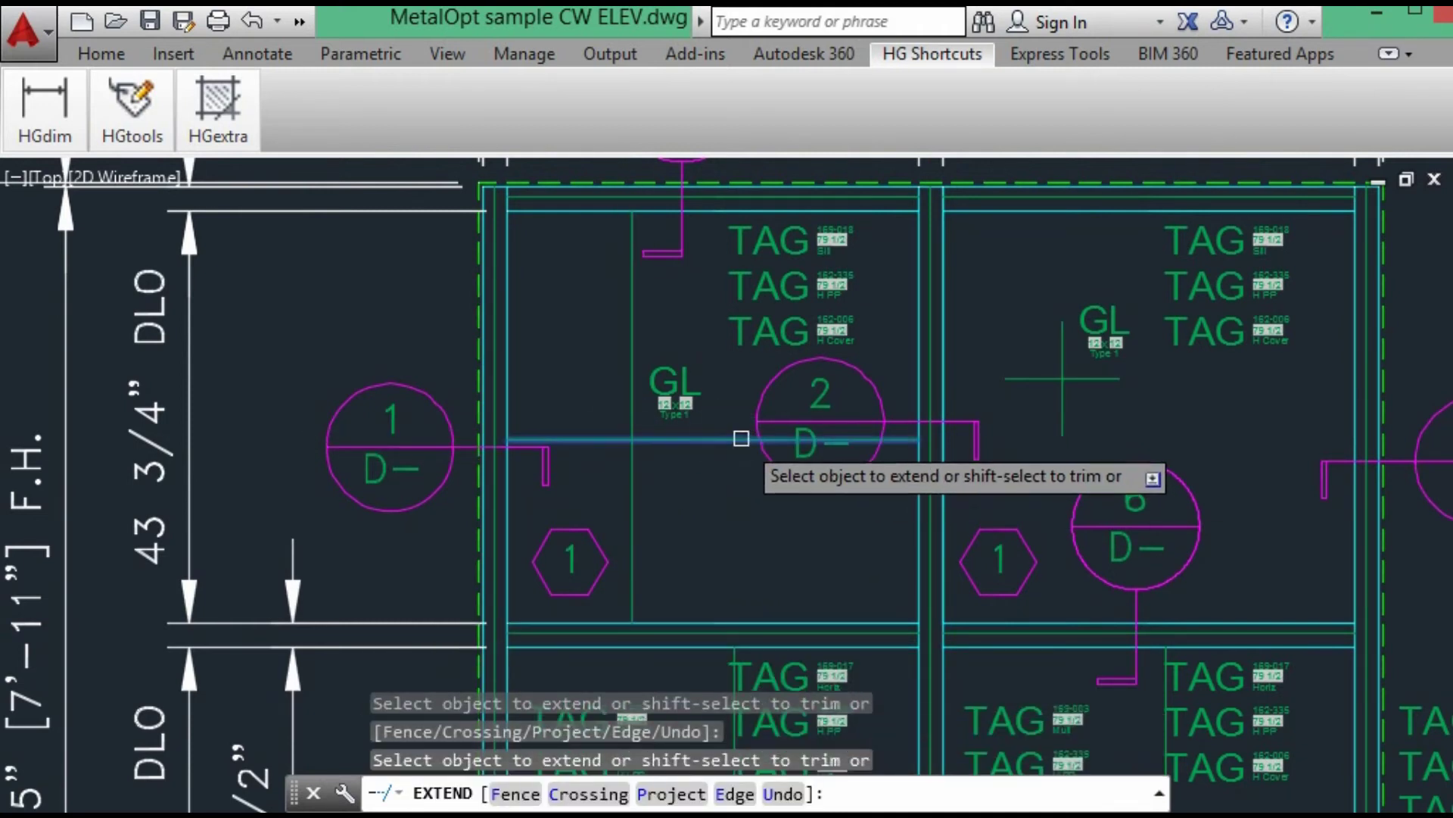
{"action": "left_click", "coordinate": [1093, 402]}
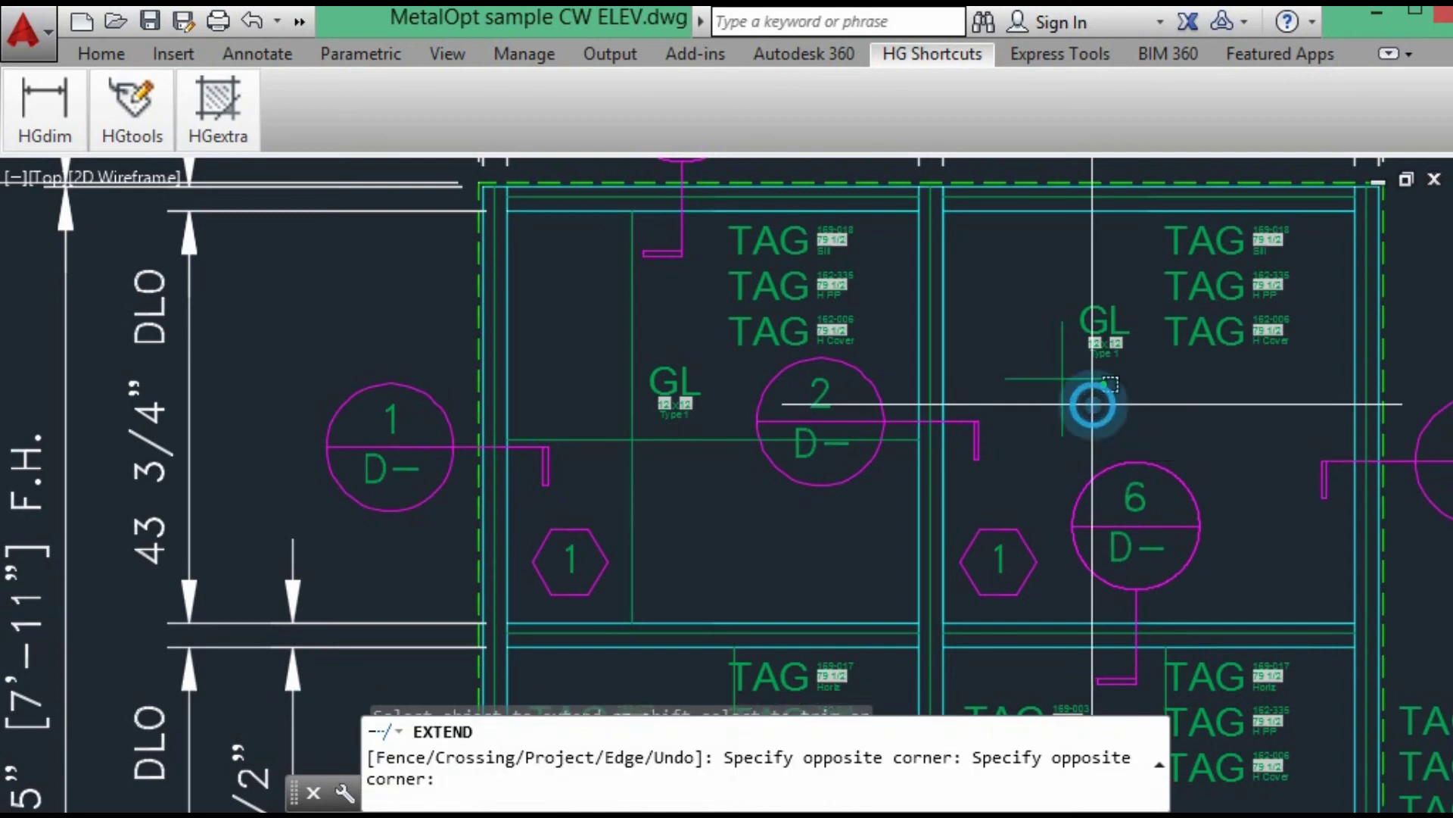
{"action": "left_click", "coordinate": [1054, 371]}
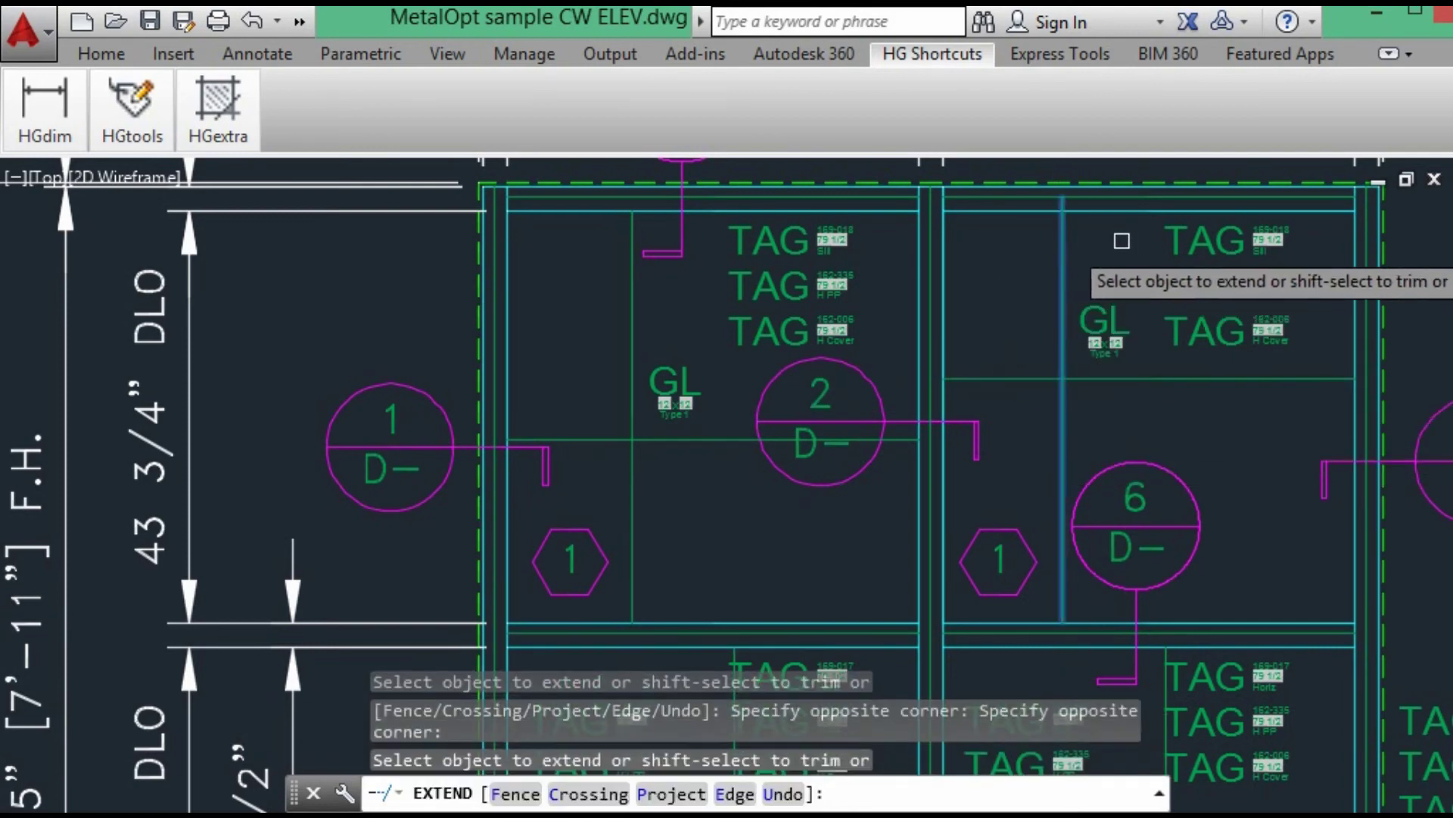
{"action": "scroll", "coordinate": [790, 443], "scroll_direction": "down", "scroll_amount": 6}
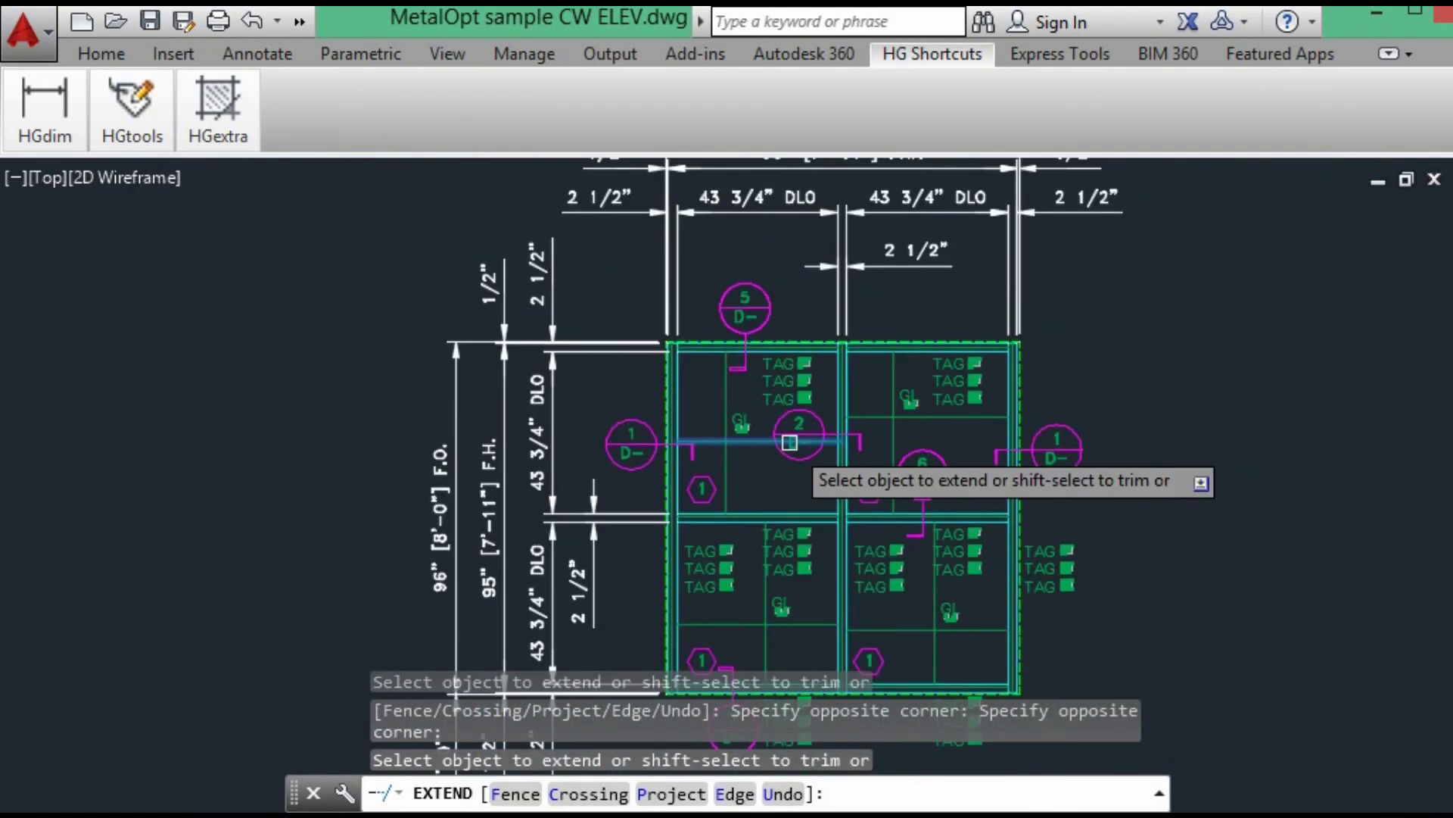
{"action": "middle_click_drag", "start_coordinate": [775, 474], "coordinate": [772, 433]}
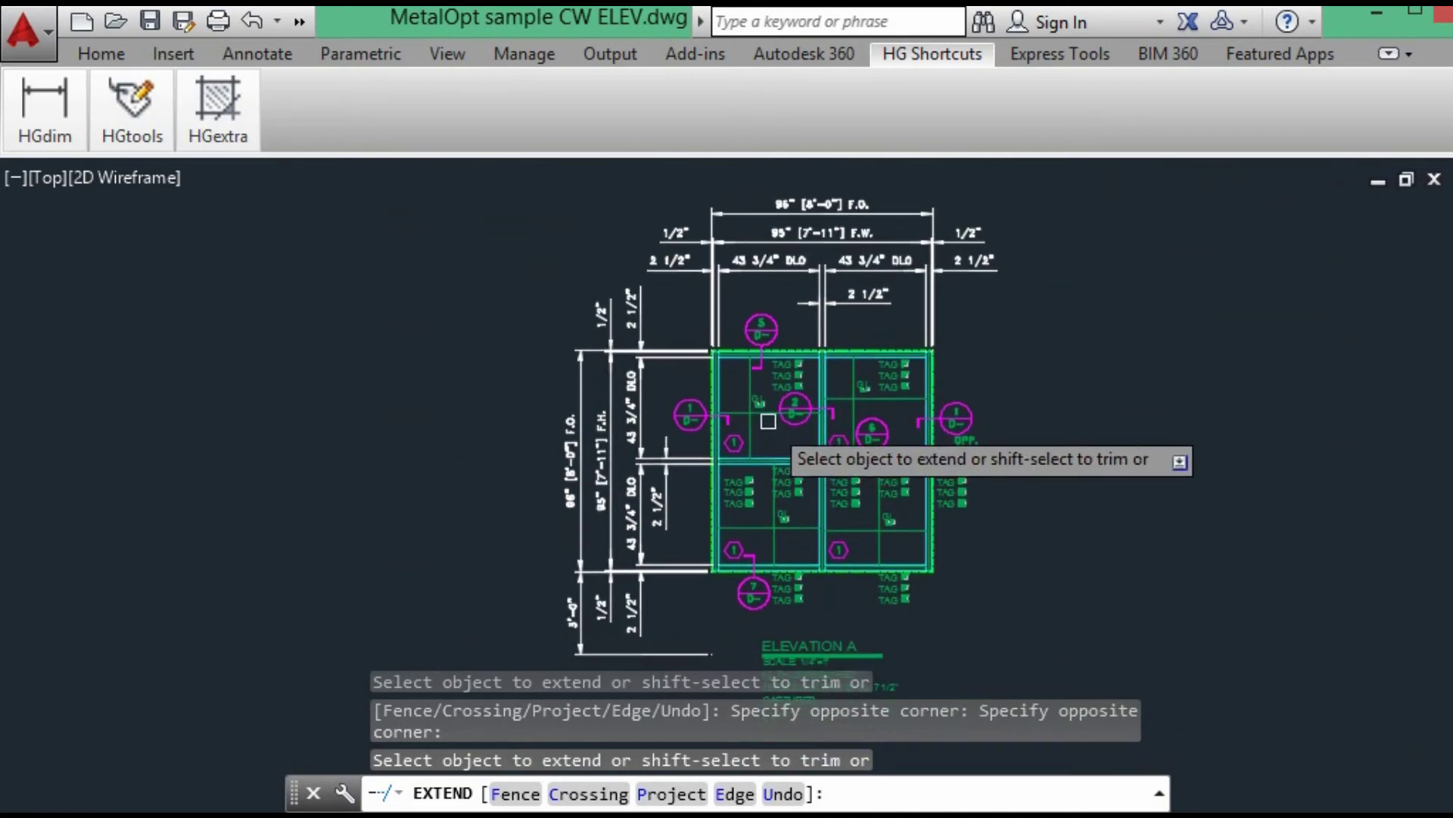
{"action": "scroll", "coordinate": [772, 388], "scroll_direction": "up", "scroll_amount": 8}
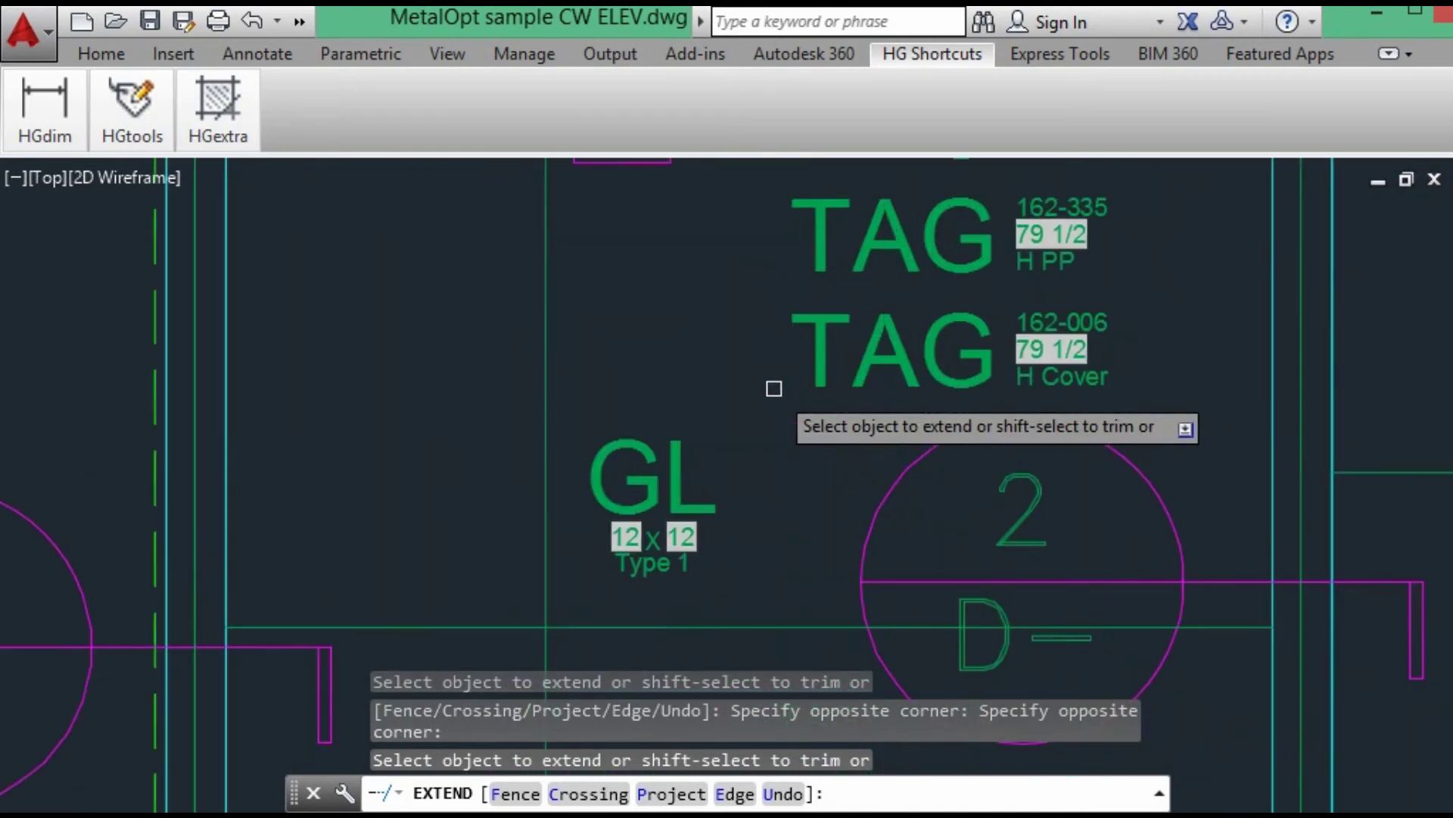
{"action": "scroll", "coordinate": [752, 425], "scroll_direction": "down", "scroll_amount": 3}
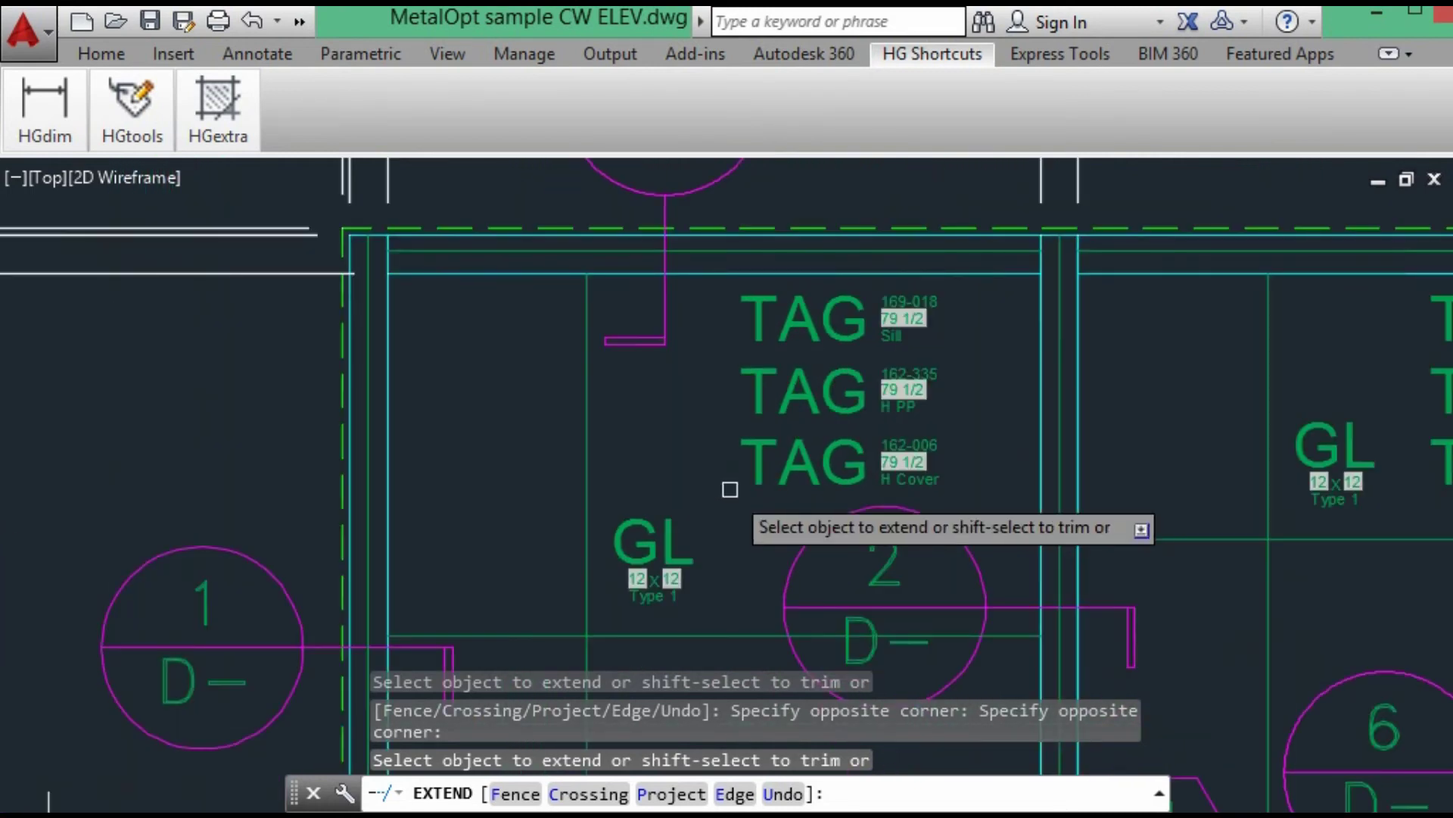
{"action": "key", "text": "Escape"}
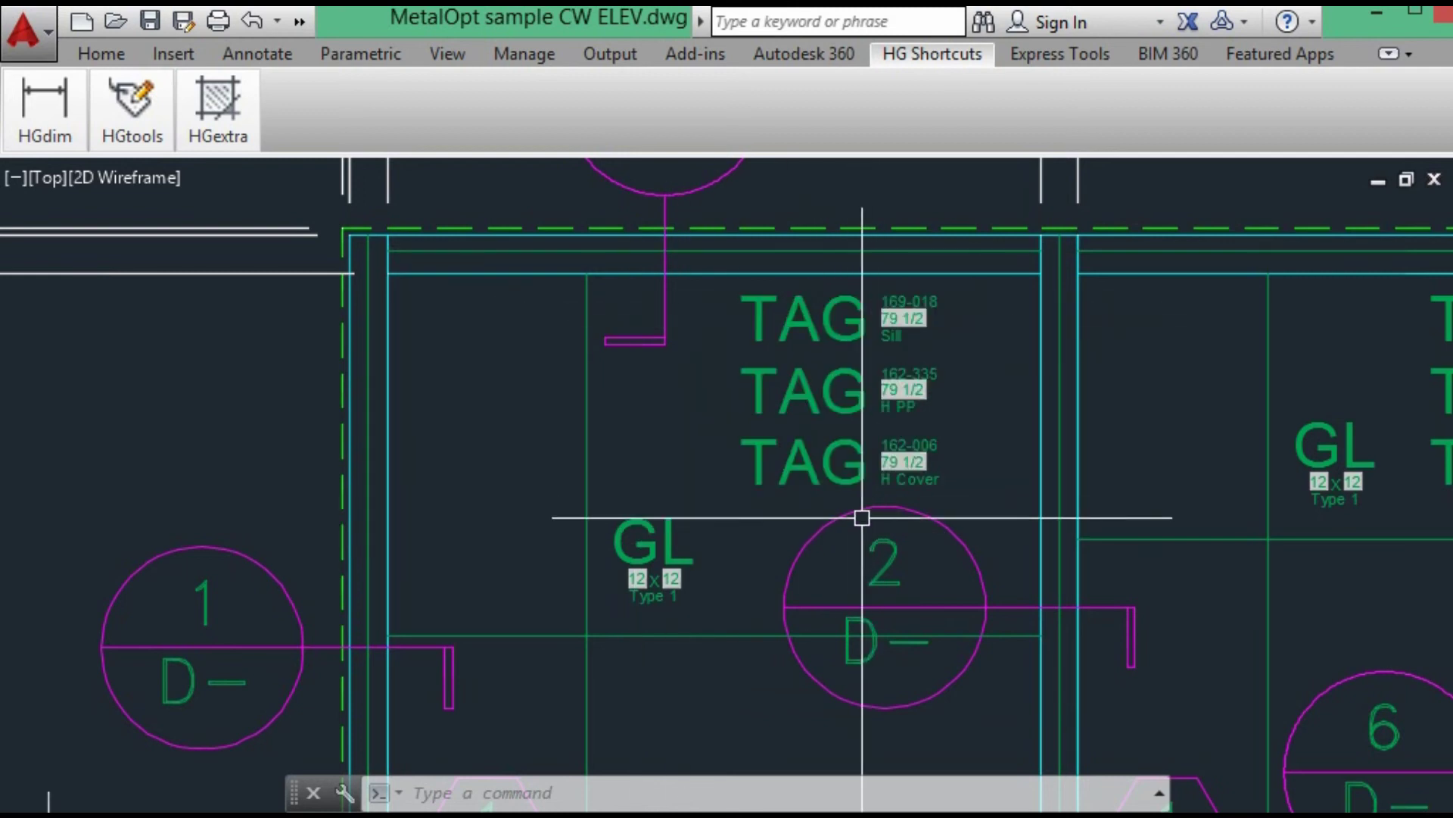
Step: Regenerate with RE so GL sizes and TAG lengths read 43 3/4, then inspect them
{"action": "type", "text": "RE"}
{"action": "key", "text": "Return"}
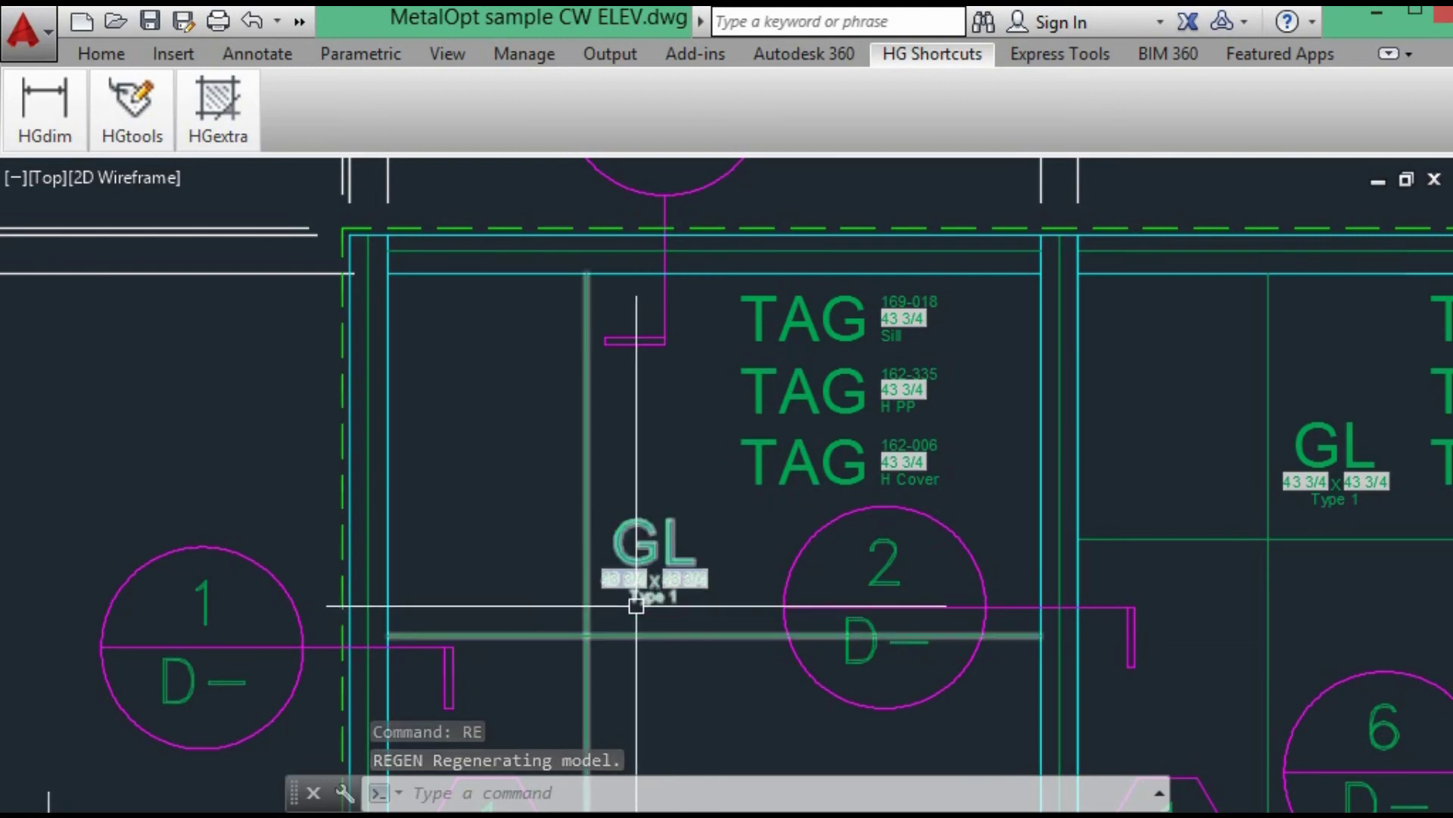
{"action": "middle_click_drag", "start_coordinate": [676, 414], "coordinate": [686, 780]}
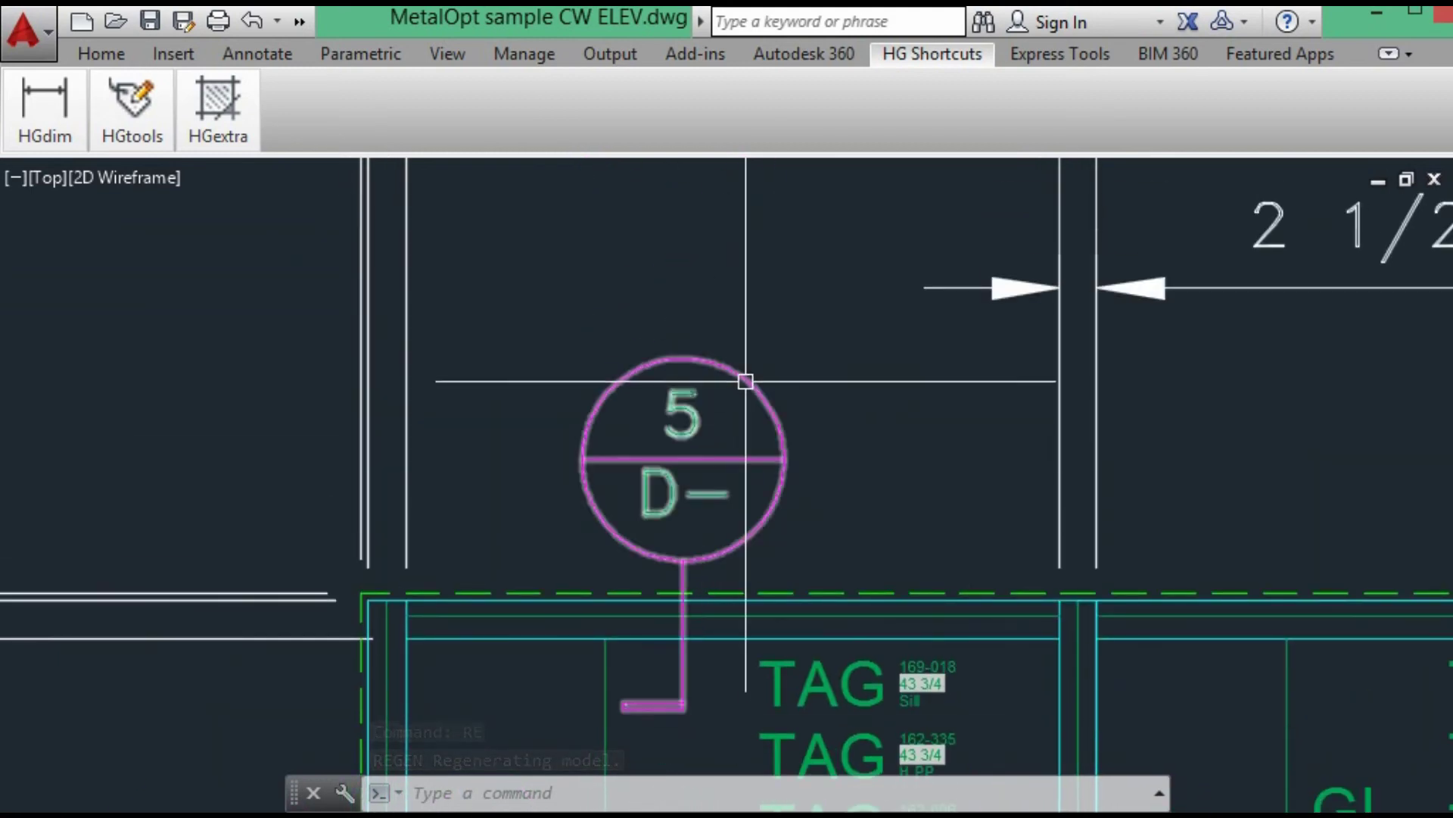
{"action": "scroll", "coordinate": [701, 364], "scroll_direction": "down", "scroll_amount": 2}
{"action": "scroll", "coordinate": [788, 543], "scroll_direction": "up", "scroll_amount": 6}
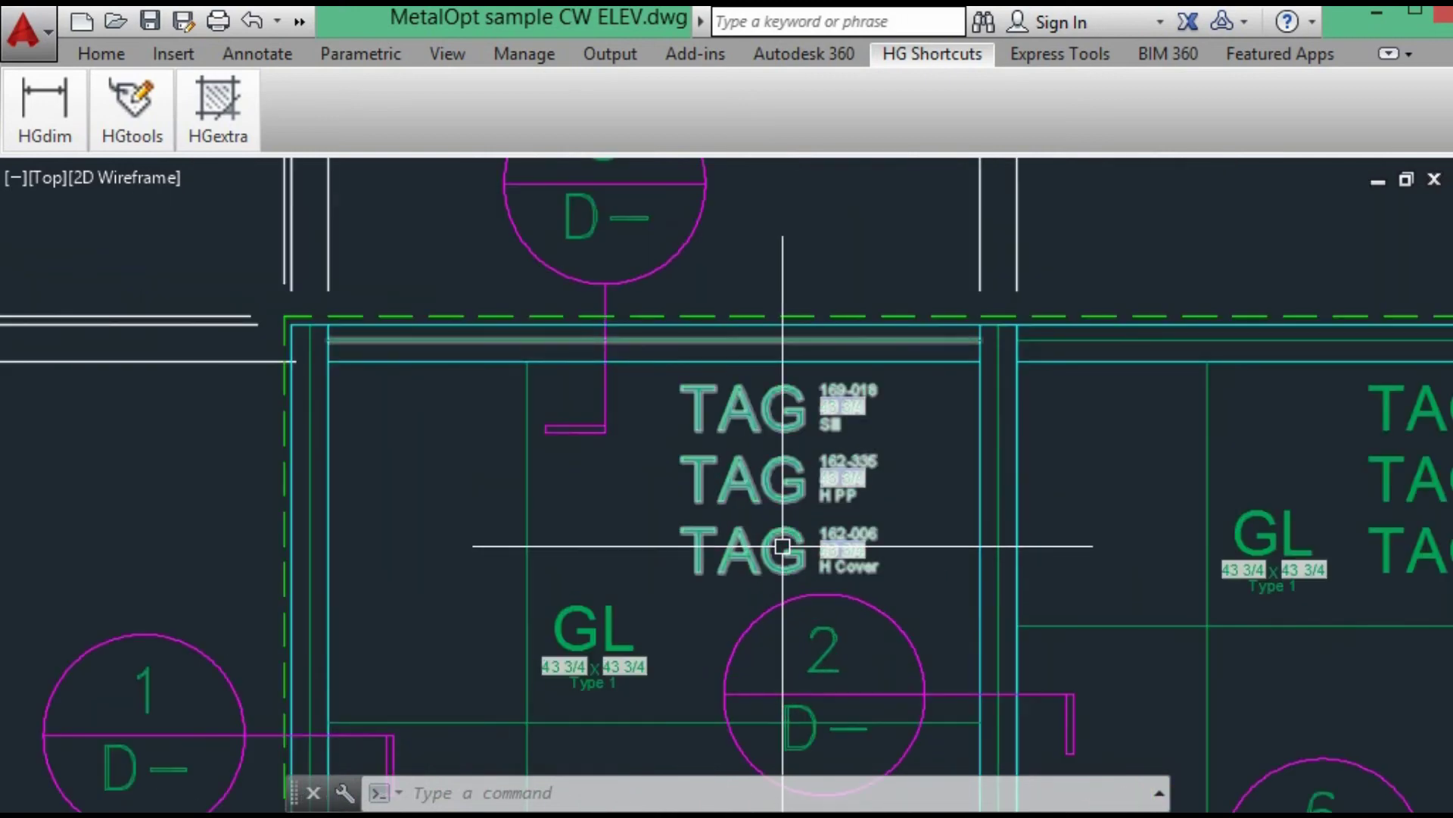
{"action": "scroll", "coordinate": [771, 522], "scroll_direction": "down", "scroll_amount": 5}
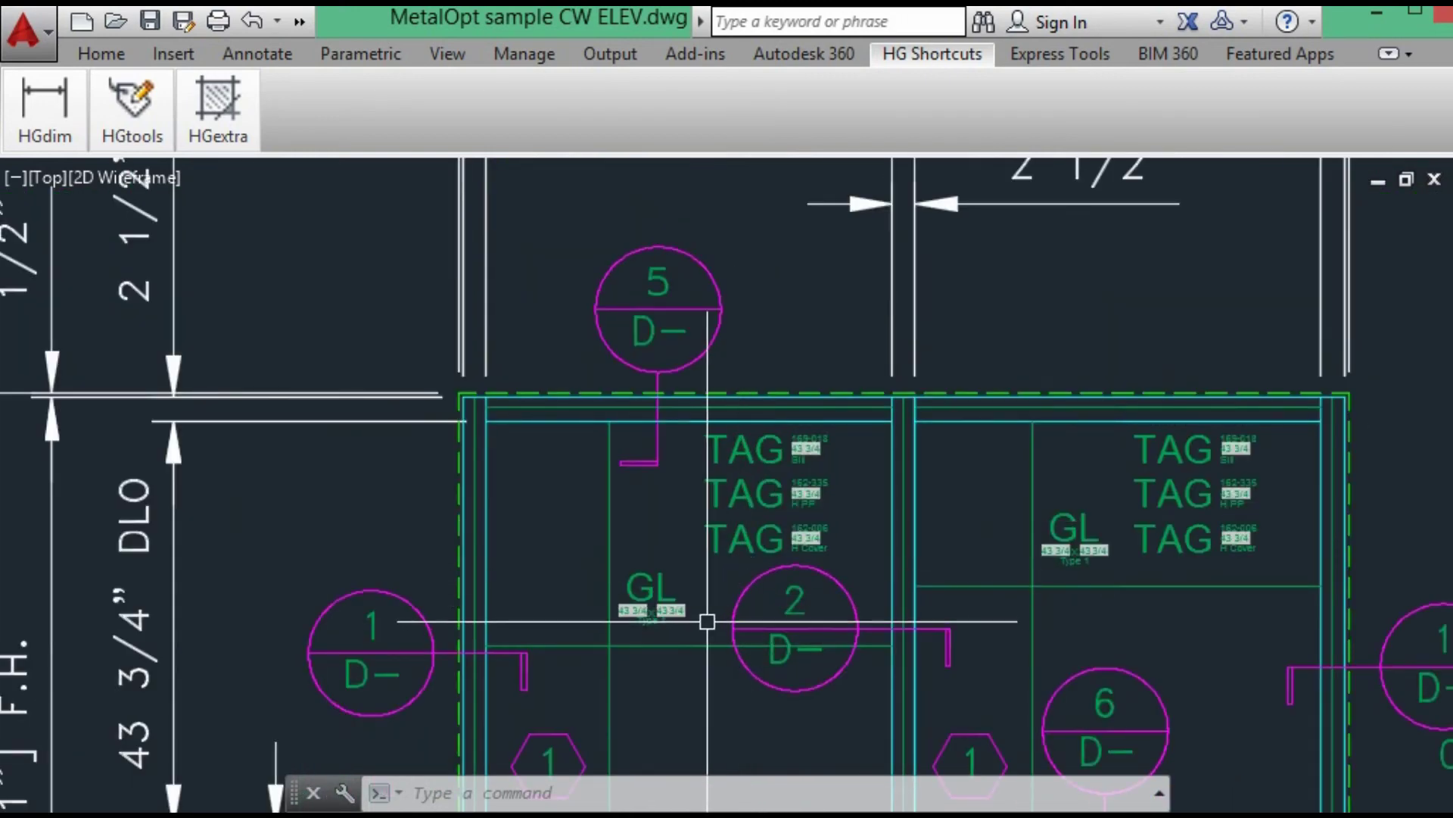
{"action": "scroll", "coordinate": [753, 512], "scroll_direction": "up", "scroll_amount": 5}
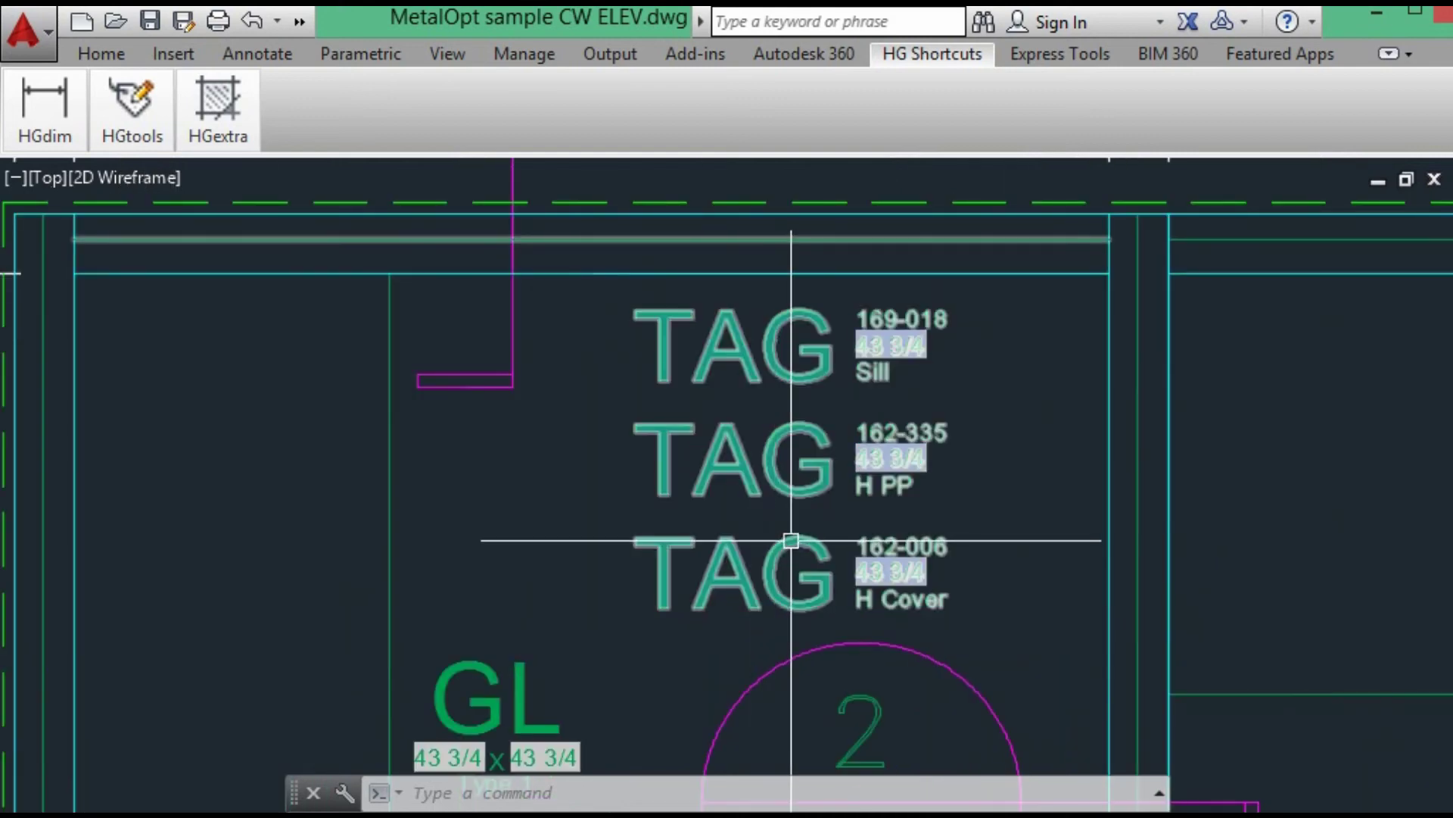
{"action": "middle_click_drag", "start_coordinate": [778, 542], "coordinate": [647, 537]}
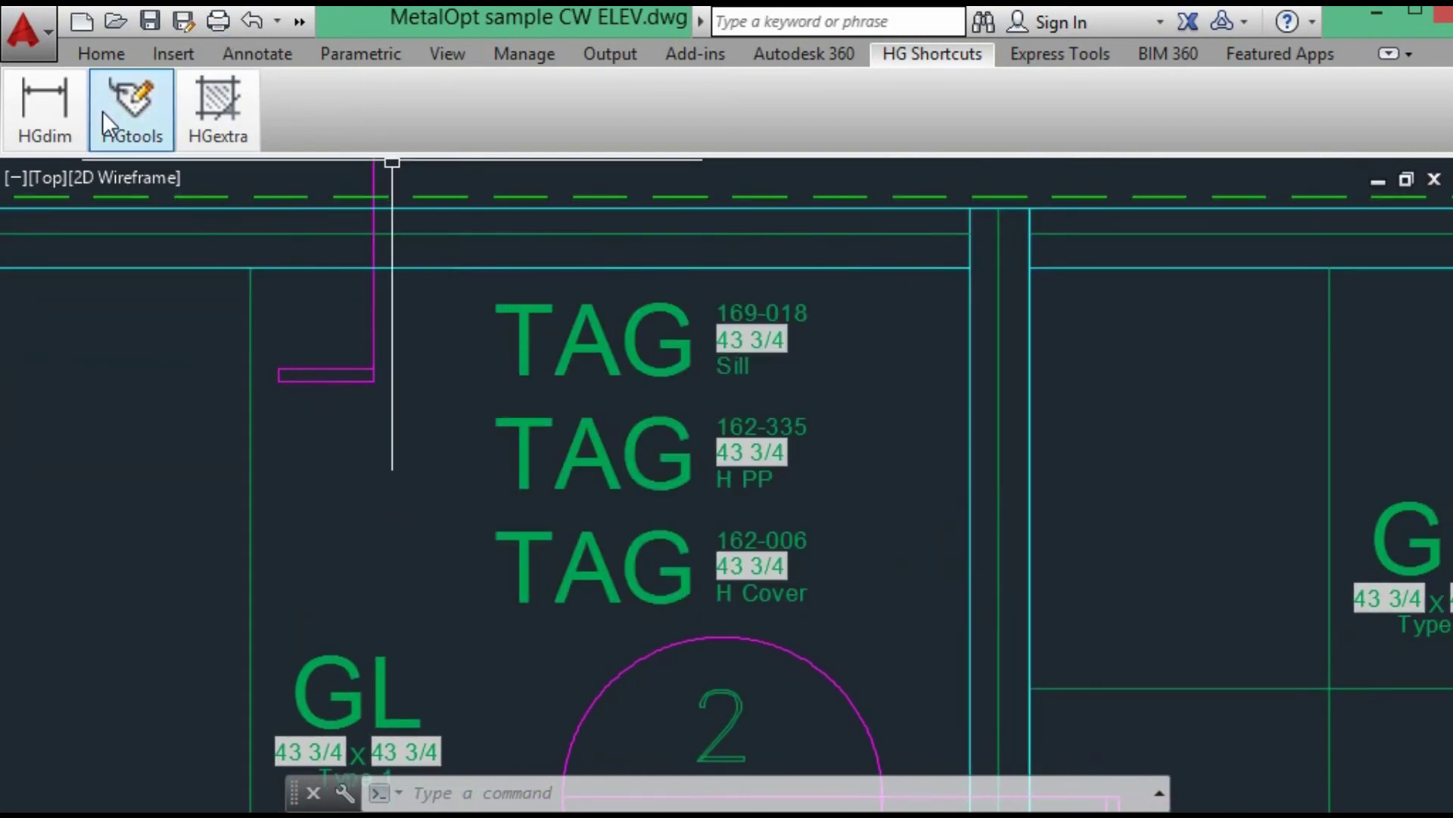
Step: Edit the middle TAG block's length formula to deduct .75 from 43 3/4
{"action": "left_click", "coordinate": [133, 121]}
{"action": "left_click", "coordinate": [147, 198]}
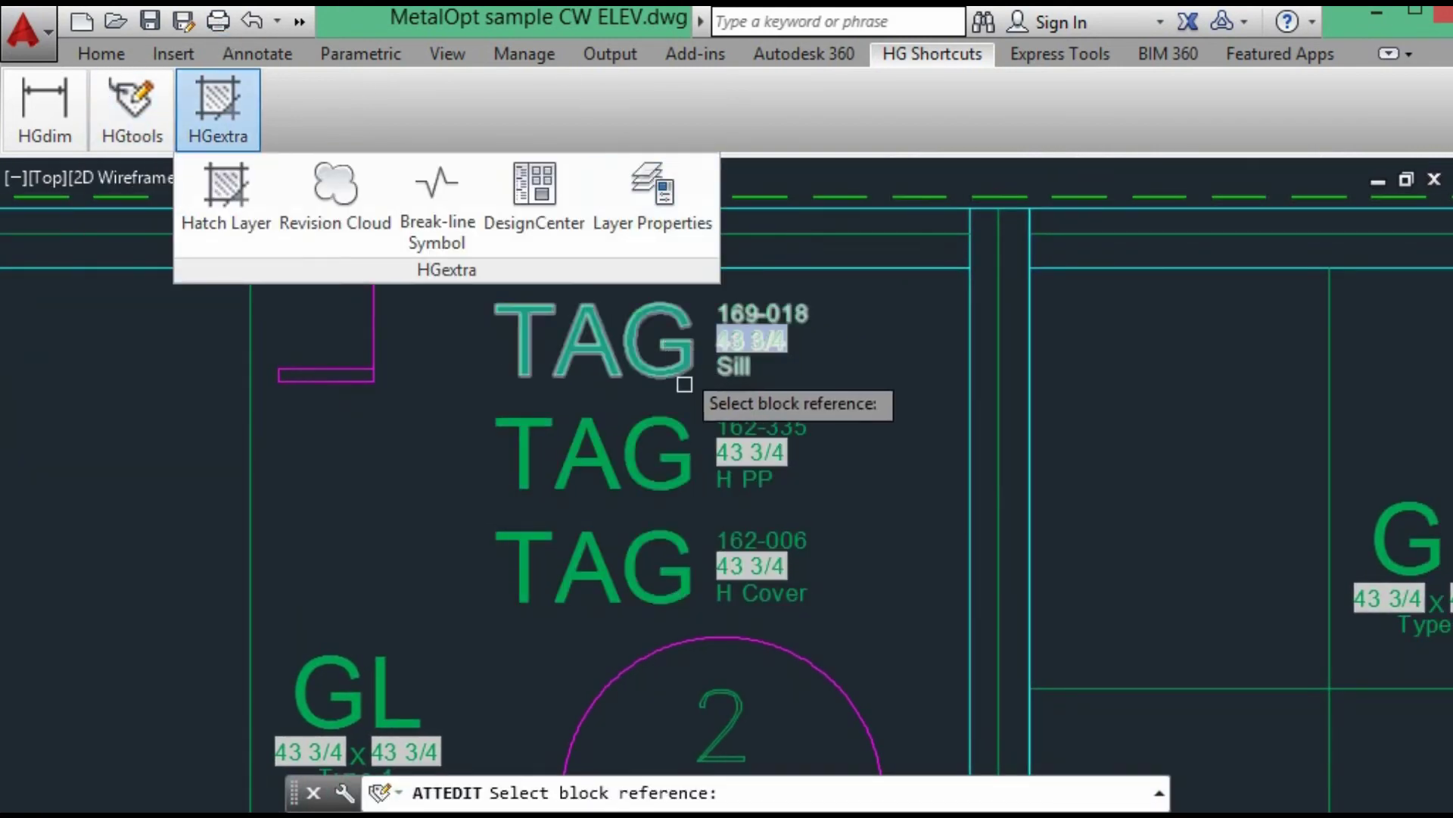
{"action": "left_click", "coordinate": [723, 429]}
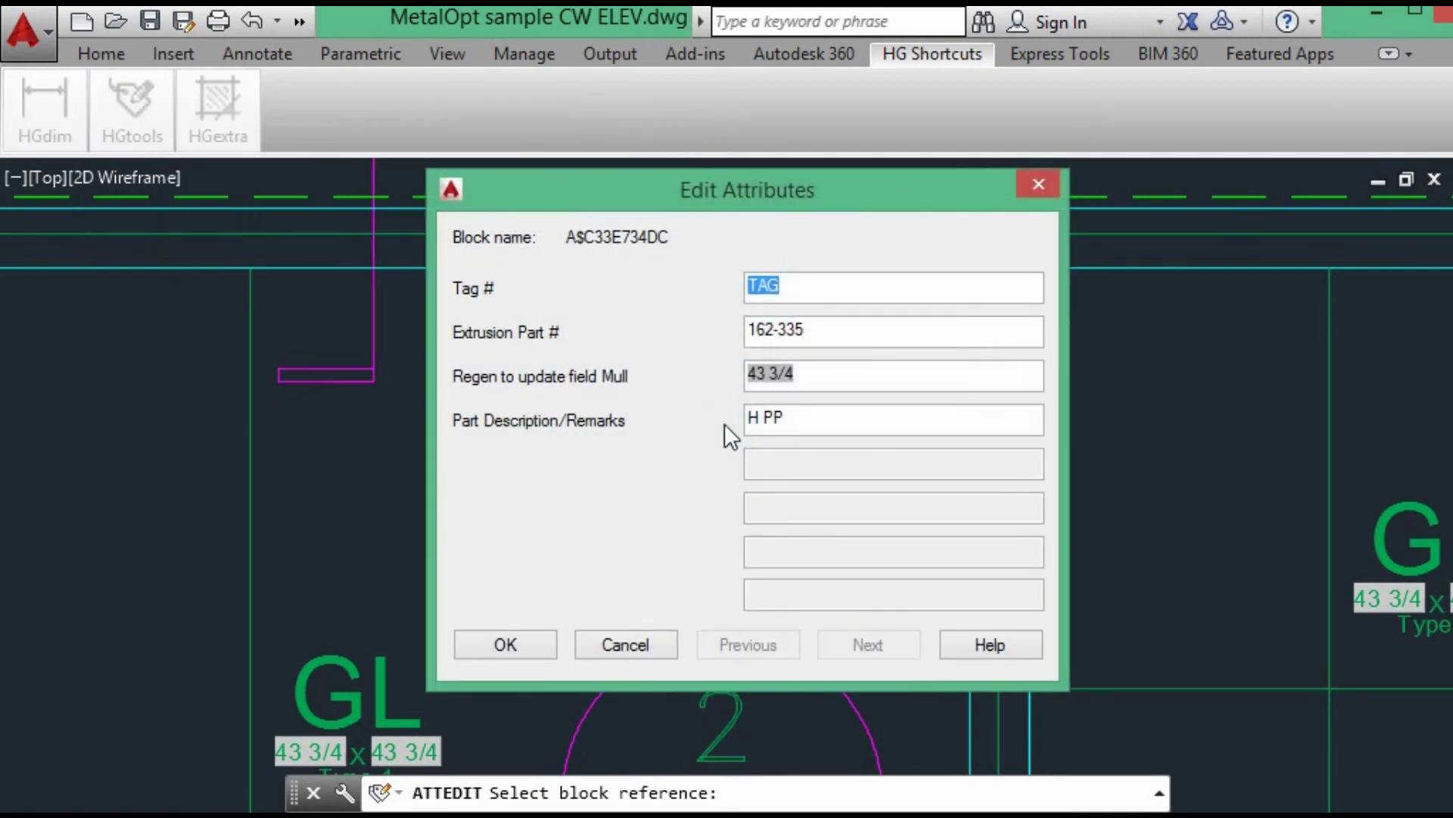
{"action": "double_click", "coordinate": [774, 372]}
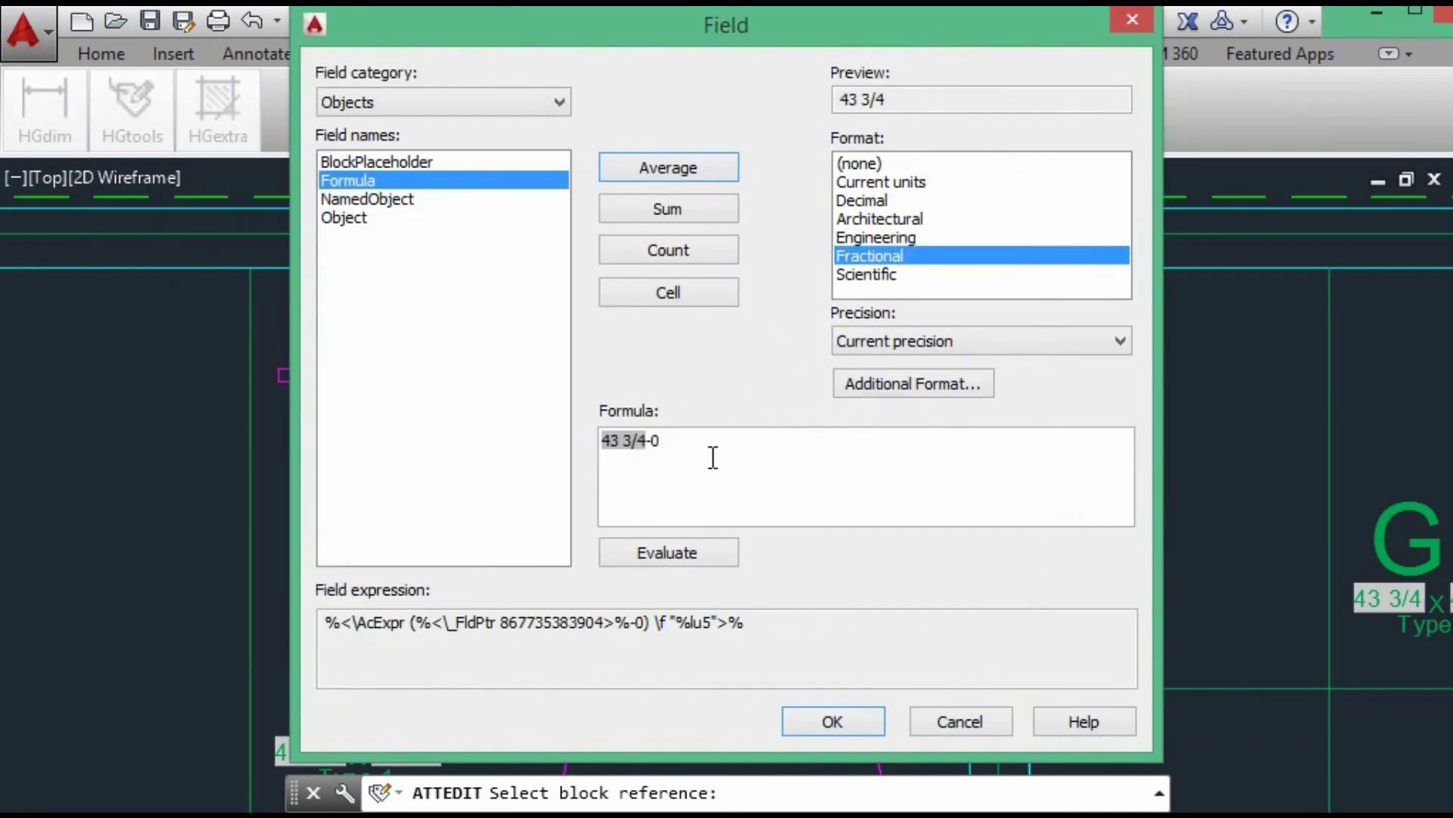
{"action": "left_click", "coordinate": [706, 452]}
{"action": "left_click", "coordinate": [833, 733]}
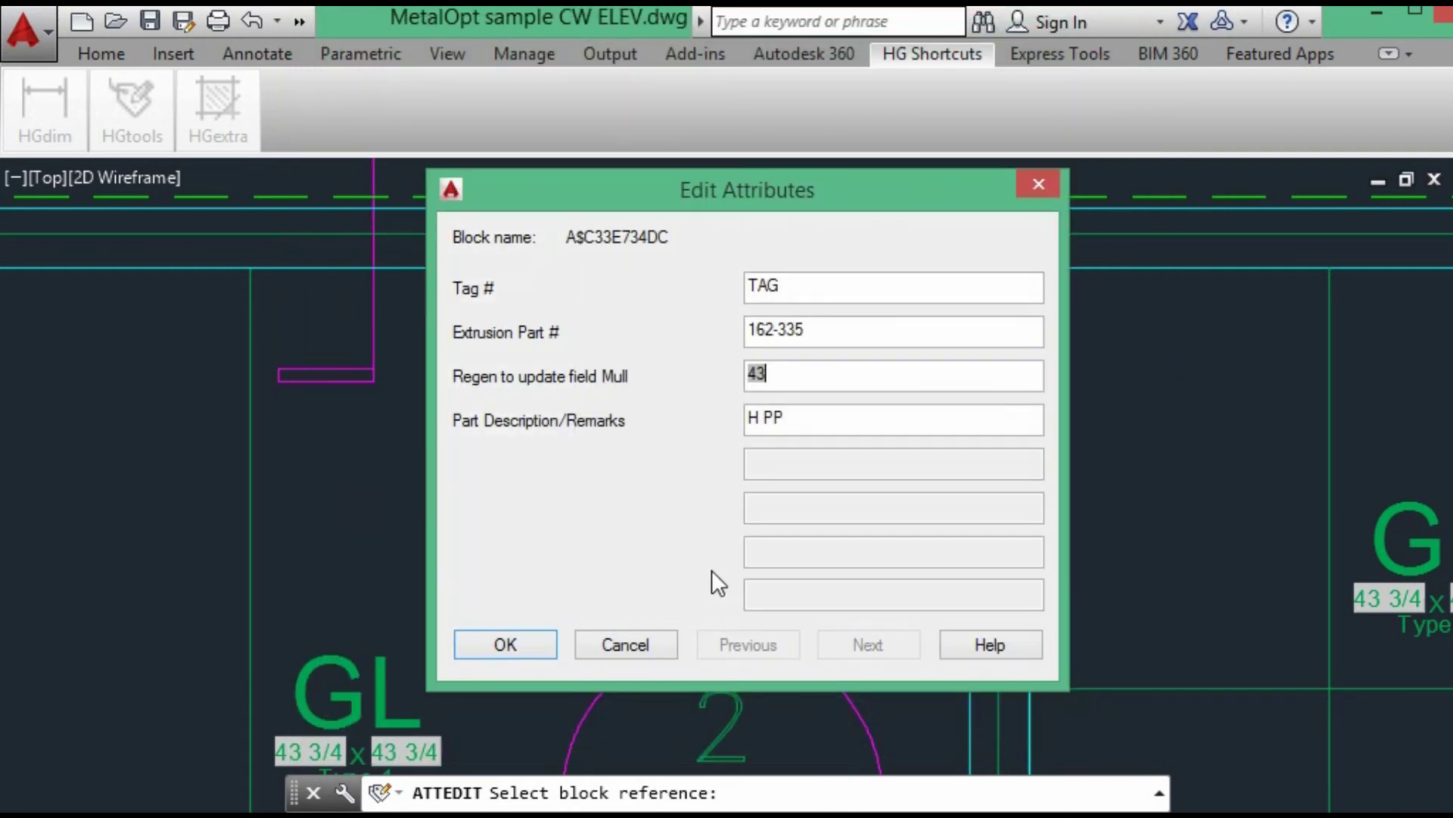
{"action": "left_click", "coordinate": [474, 649]}
Step: Apply the same .75 length deduction to the H PP tag in the next lite
{"action": "key", "text": "Return"}
{"action": "middle_click_drag", "start_coordinate": [558, 646], "coordinate": [595, 100]}
{"action": "mouse_move", "coordinate": [660, 636]}
{"action": "middle_mouse_down"}
{"action": "mouse_move", "coordinate": [659, 593]}
{"action": "mouse_move", "coordinate": [779, 250]}
{"action": "middle_mouse_up"}
{"action": "left_click", "coordinate": [862, 545]}
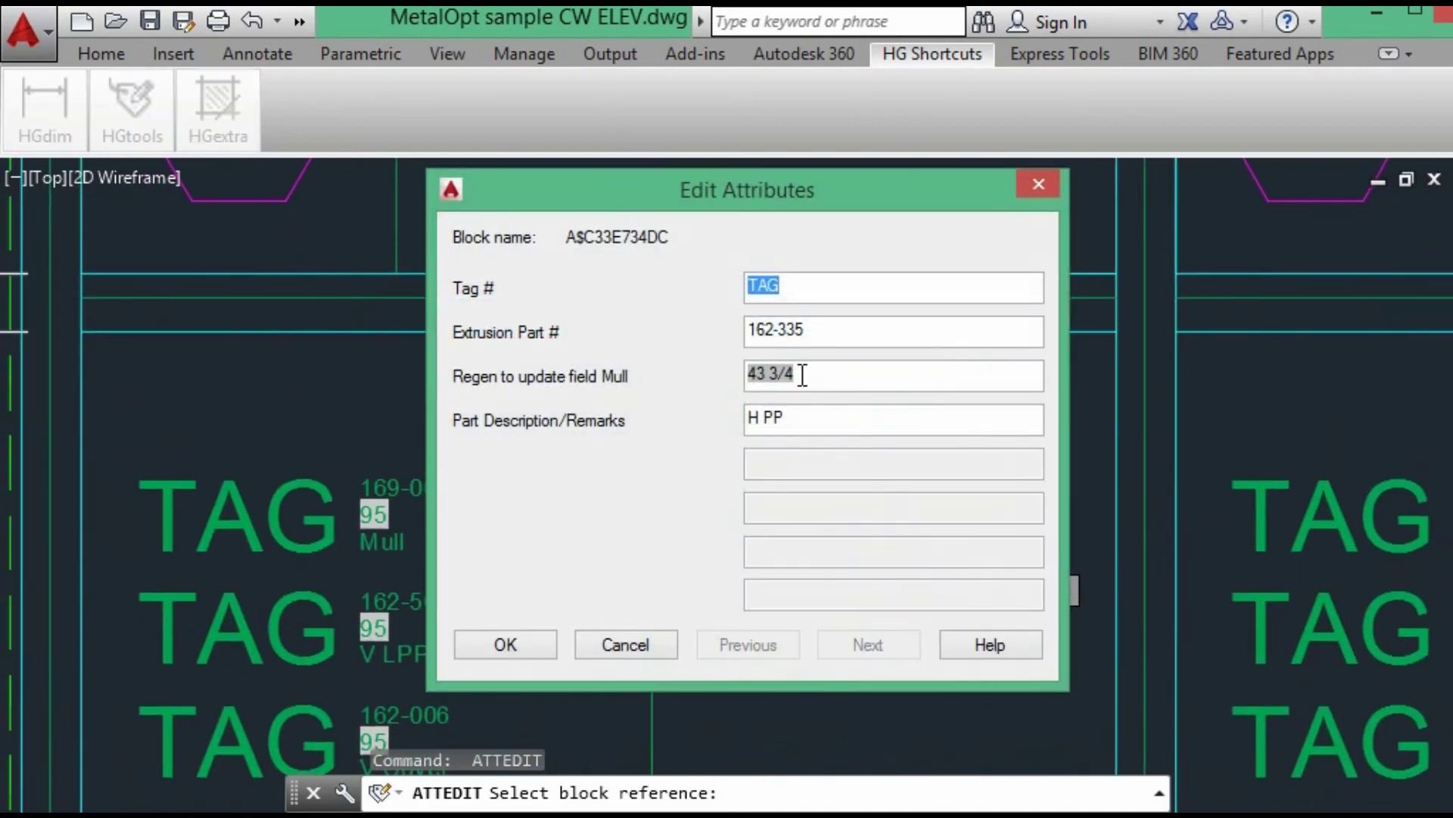
{"action": "double_click", "coordinate": [783, 371]}
{"action": "left_click", "coordinate": [689, 448]}
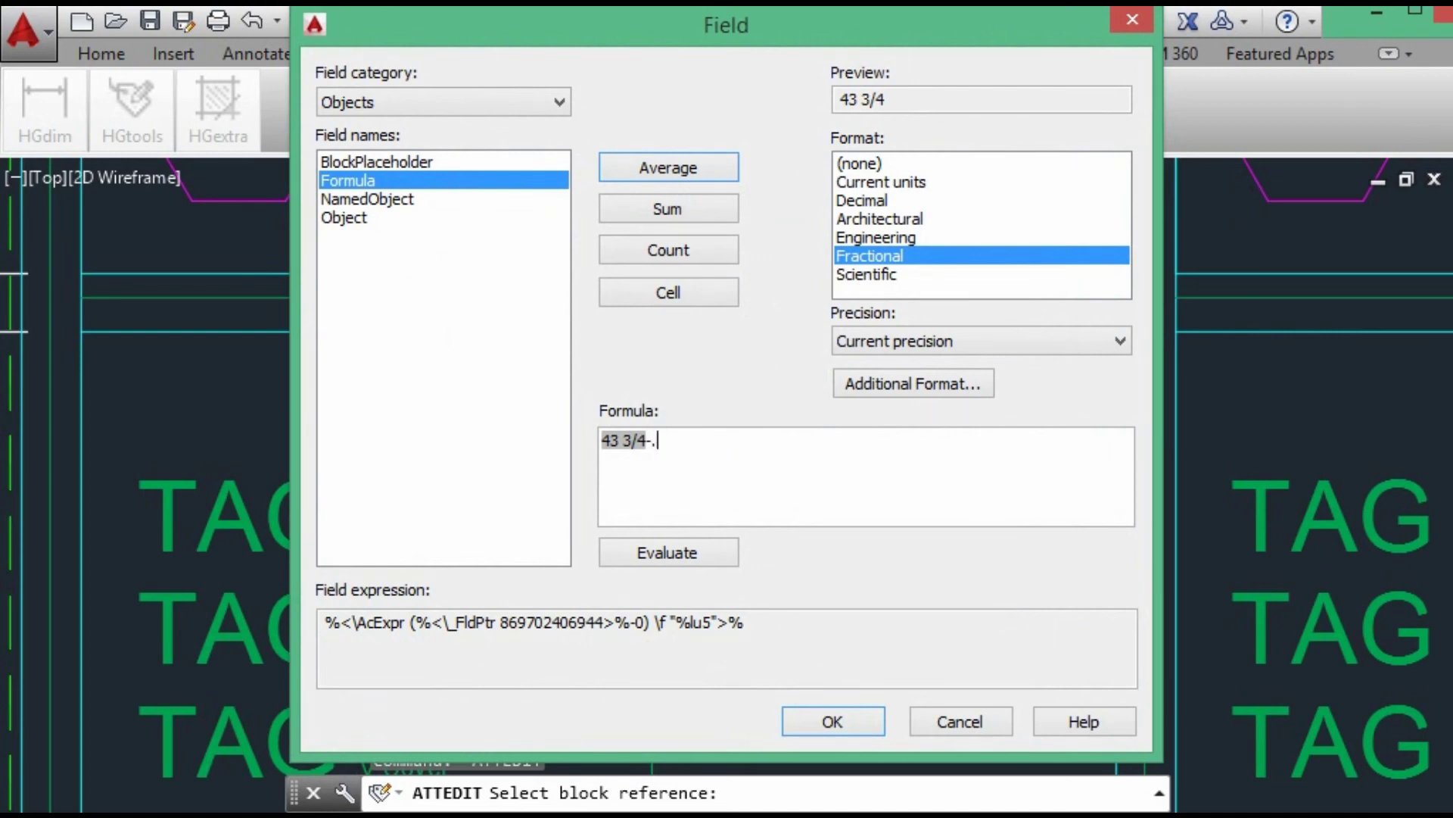
{"action": "left_click", "coordinate": [812, 720]}
{"action": "left_click", "coordinate": [471, 643]}
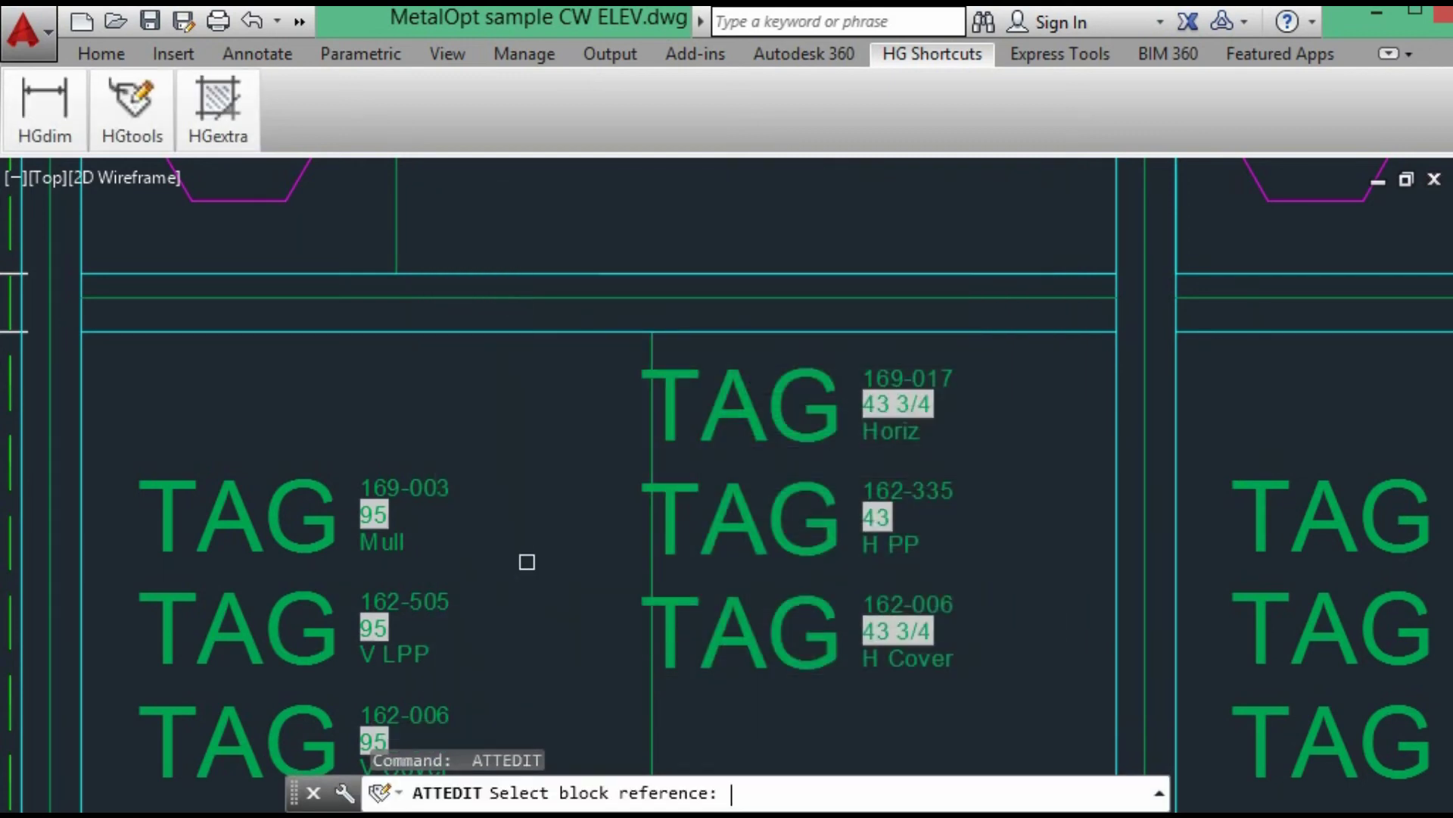
Step: Accept the revised length formula on the 162-335 H PP tag so it reads 43
{"action": "middle_click_drag", "start_coordinate": [623, 695], "coordinate": [634, 216]}
{"action": "middle_click_drag", "start_coordinate": [756, 621], "coordinate": [755, 460]}
{"action": "middle_click_drag", "start_coordinate": [779, 577], "coordinate": [782, 393]}
{"action": "left_click", "coordinate": [831, 650]}
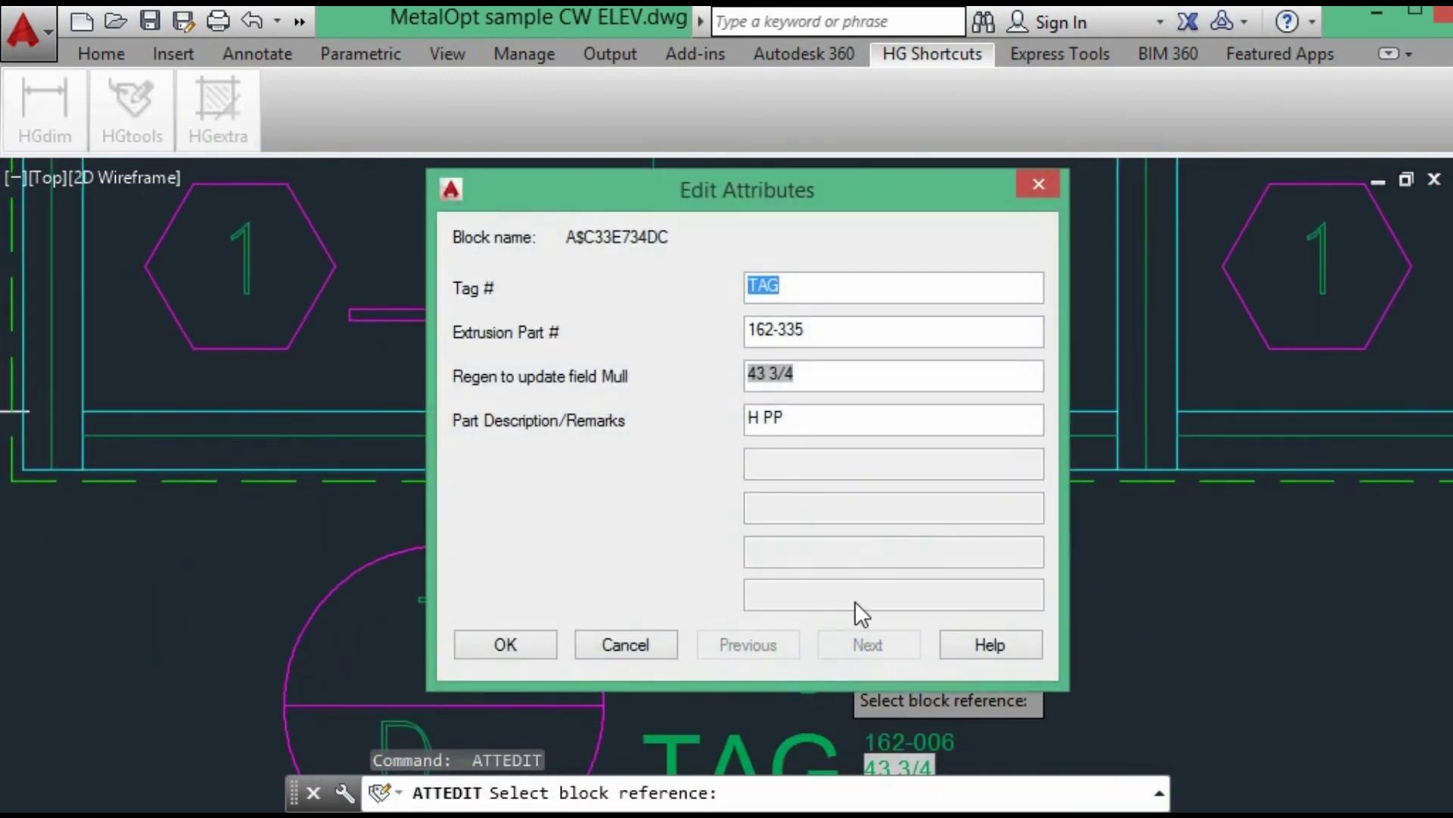
{"action": "double_click", "coordinate": [778, 375]}
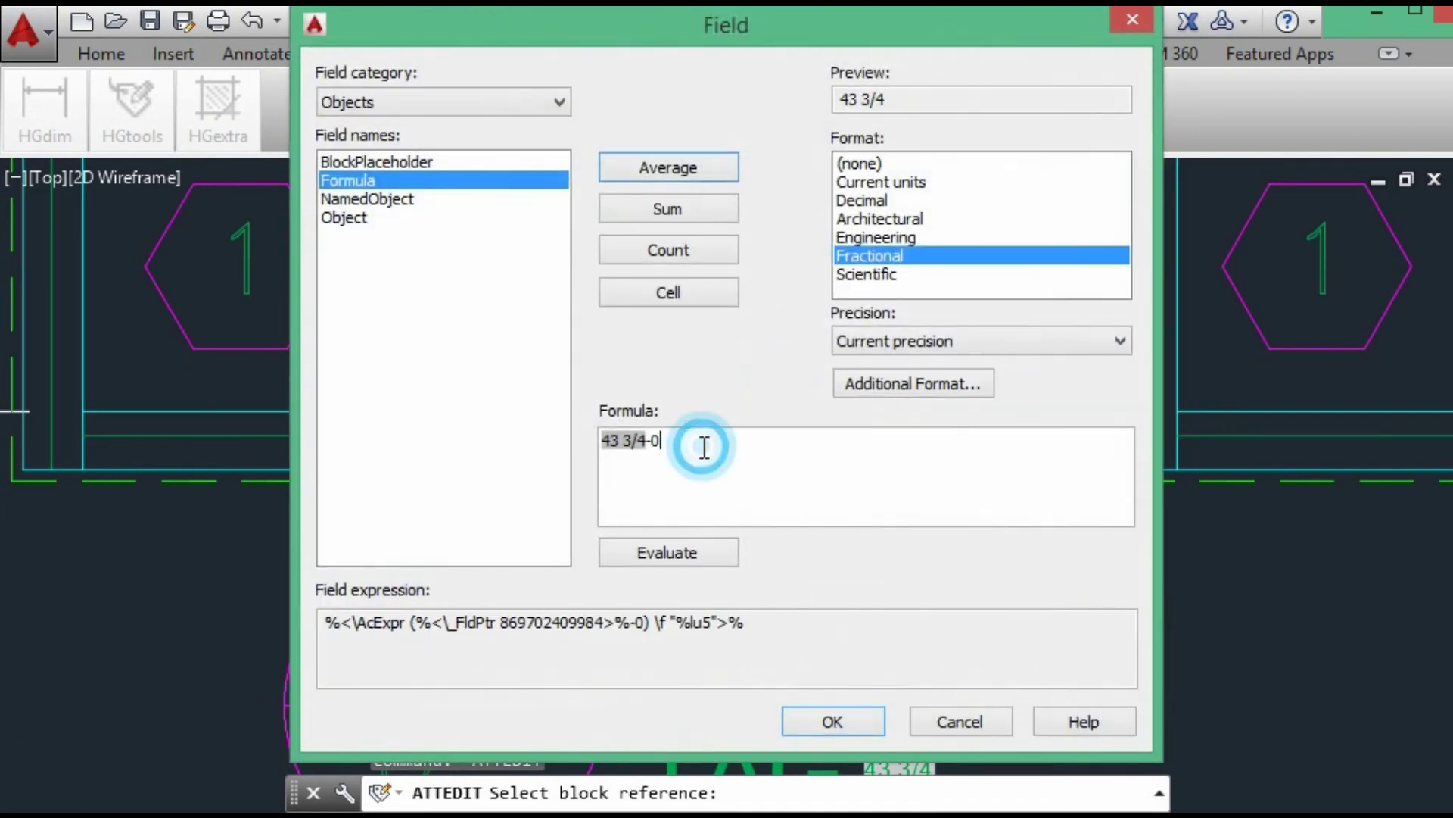
{"action": "left_click", "coordinate": [825, 721]}
Step: Apply the 43 length to the 162-335 H PP tag and return to the tag rows
{"action": "left_click", "coordinate": [506, 645]}
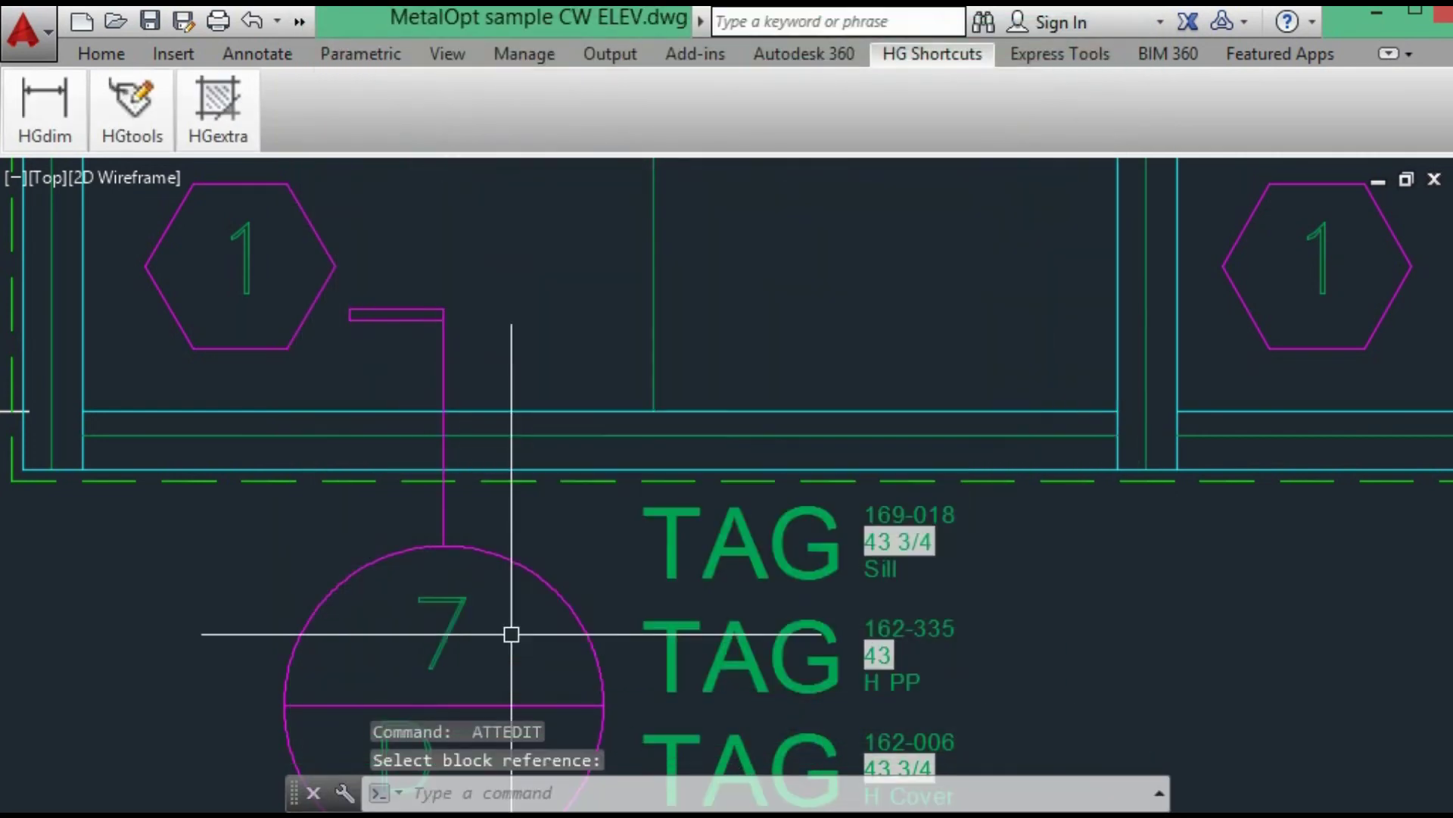
{"action": "scroll", "coordinate": [509, 632], "scroll_direction": "down", "scroll_amount": 6}
{"action": "scroll", "coordinate": [985, 436], "scroll_direction": "down", "scroll_amount": 1}
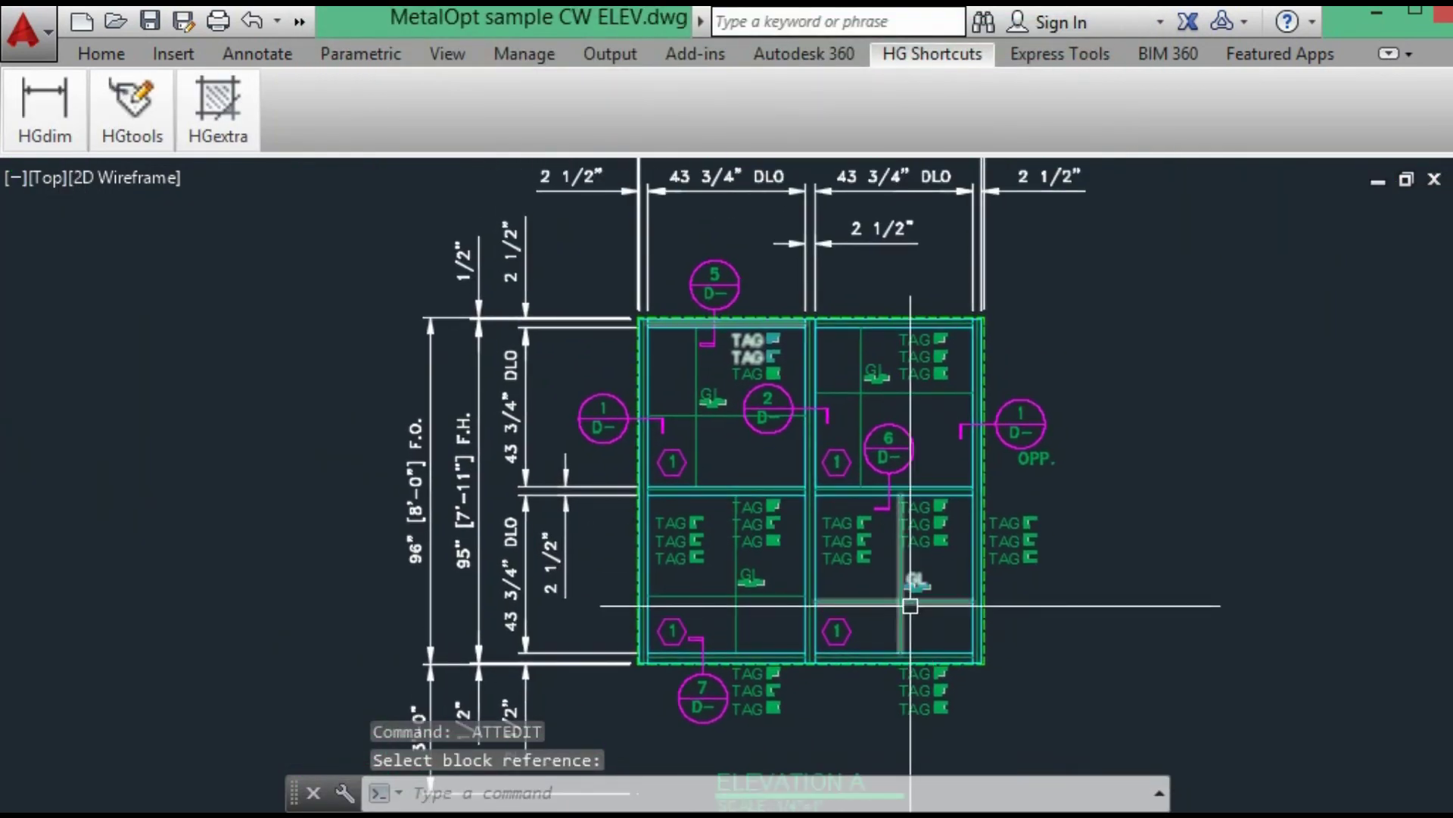
{"action": "scroll", "coordinate": [772, 575], "scroll_direction": "down", "scroll_amount": 1}
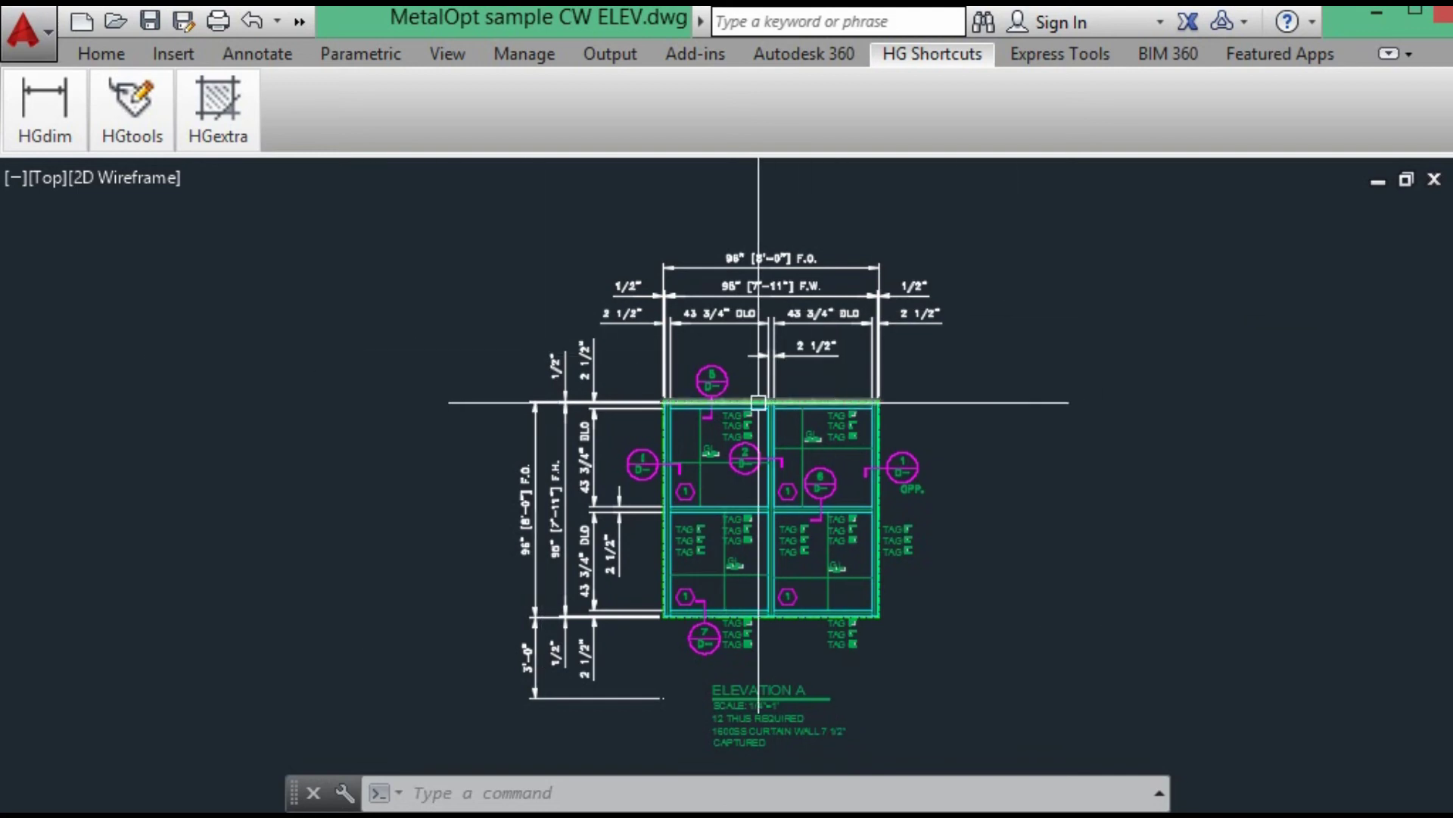
{"action": "left_click", "coordinate": [499, 317]}
{"action": "left_click", "coordinate": [451, 359]}
{"action": "scroll", "coordinate": [738, 450], "scroll_direction": "up", "scroll_amount": 8}
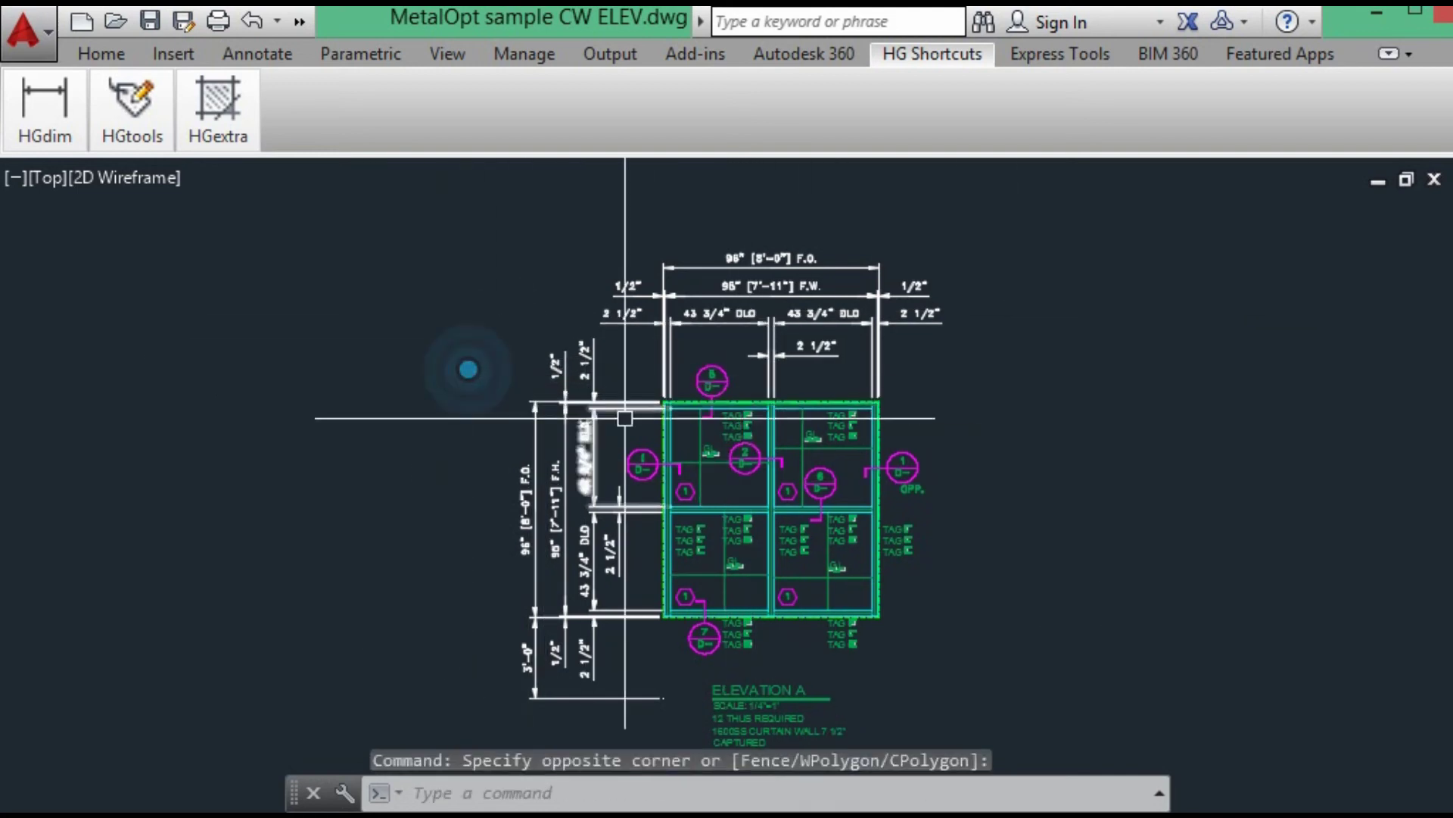
{"action": "scroll", "coordinate": [592, 286], "scroll_direction": "up", "scroll_amount": 2}
{"action": "scroll", "coordinate": [555, 439], "scroll_direction": "down", "scroll_amount": 3}
{"action": "scroll", "coordinate": [558, 448], "scroll_direction": "up", "scroll_amount": 1}
{"action": "scroll", "coordinate": [557, 448], "scroll_direction": "up", "scroll_amount": 2}
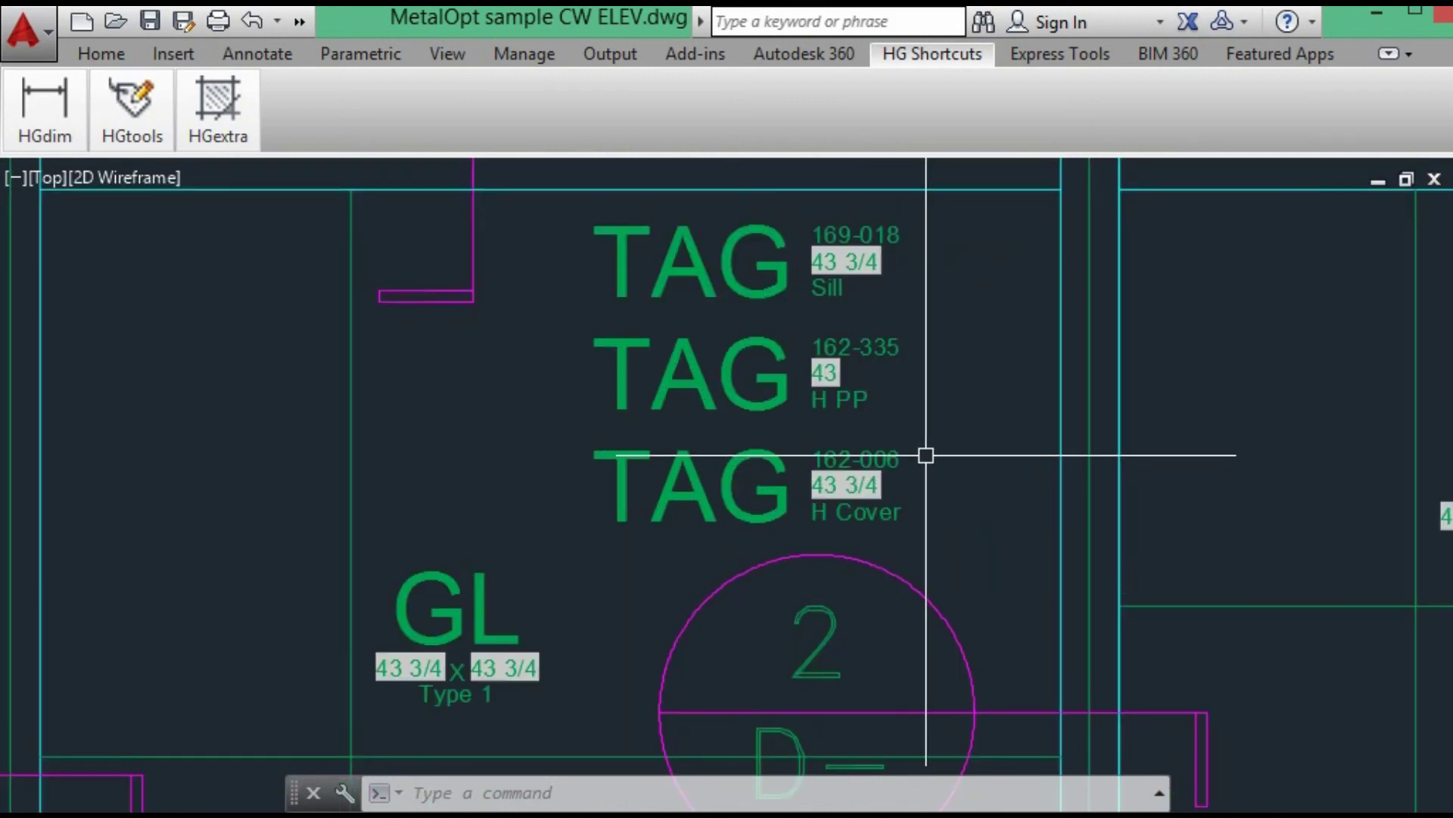
Step: Deduct .0625 from the 162-006 H Cover tag's length so it reads 43 11/16
{"action": "mouse_move", "coordinate": [126, 108]}
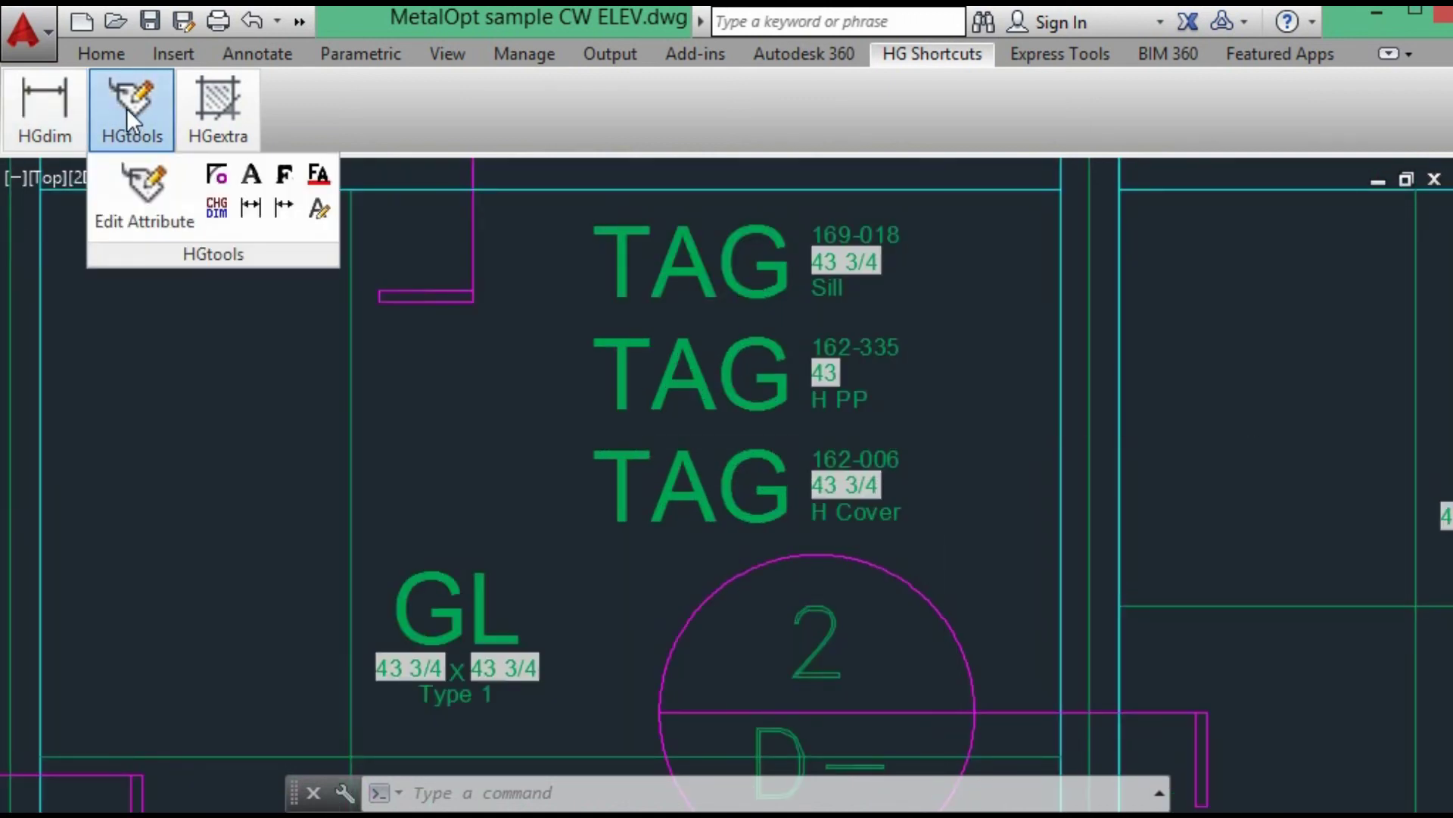
{"action": "left_click", "coordinate": [134, 193]}
{"action": "left_click", "coordinate": [825, 465]}
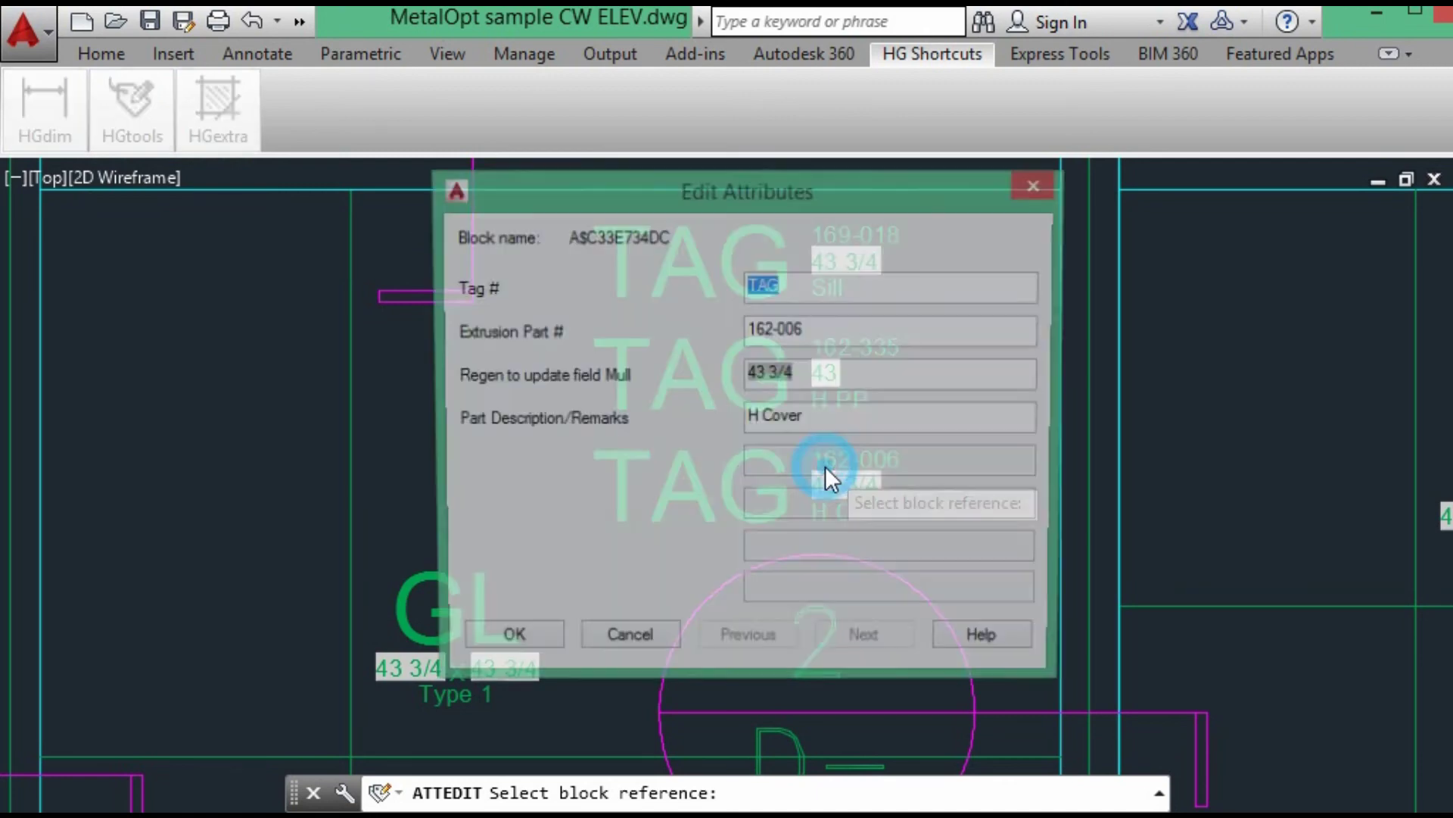
{"action": "double_click", "coordinate": [777, 379]}
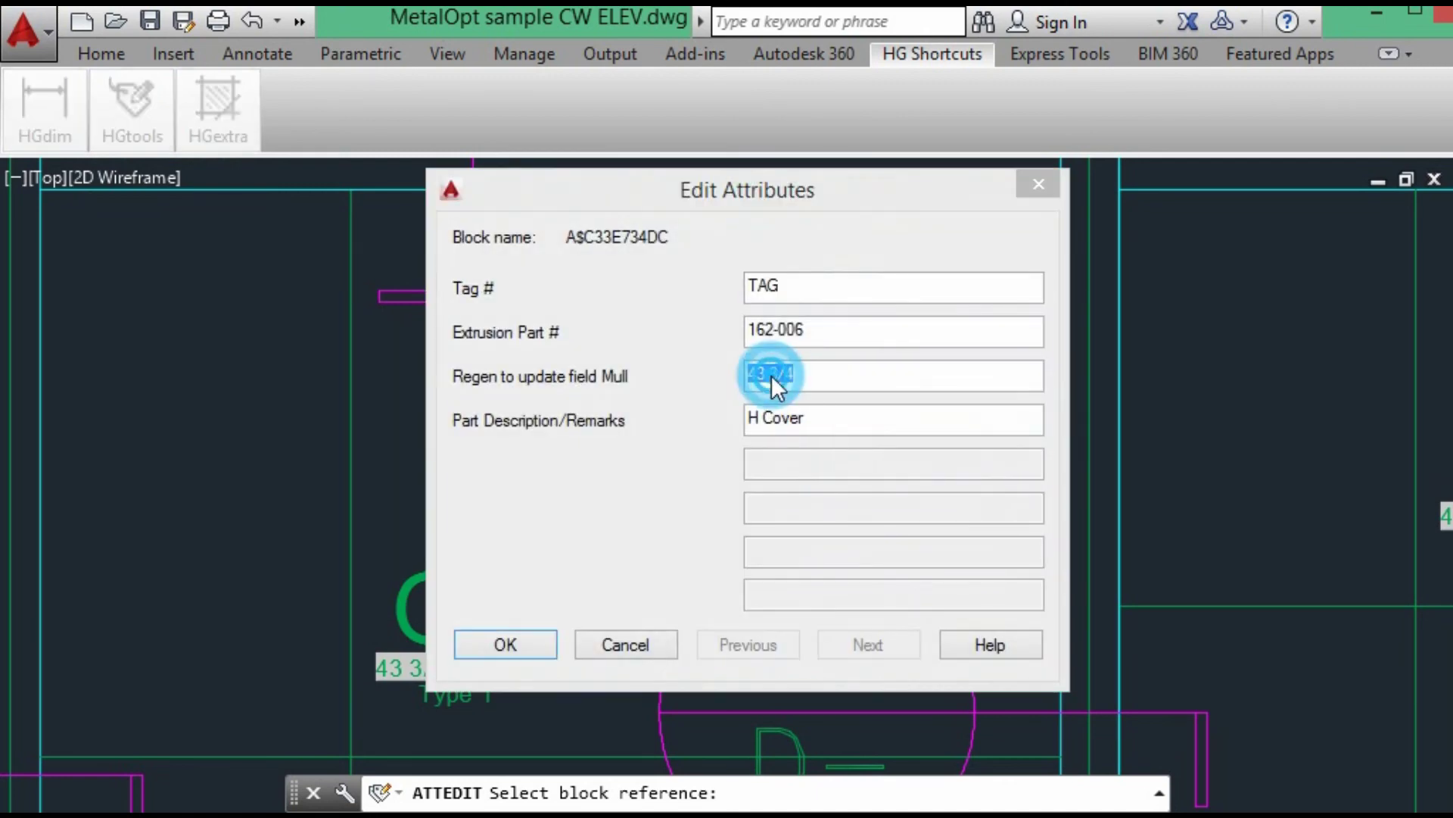
{"action": "left_click", "coordinate": [679, 445]}
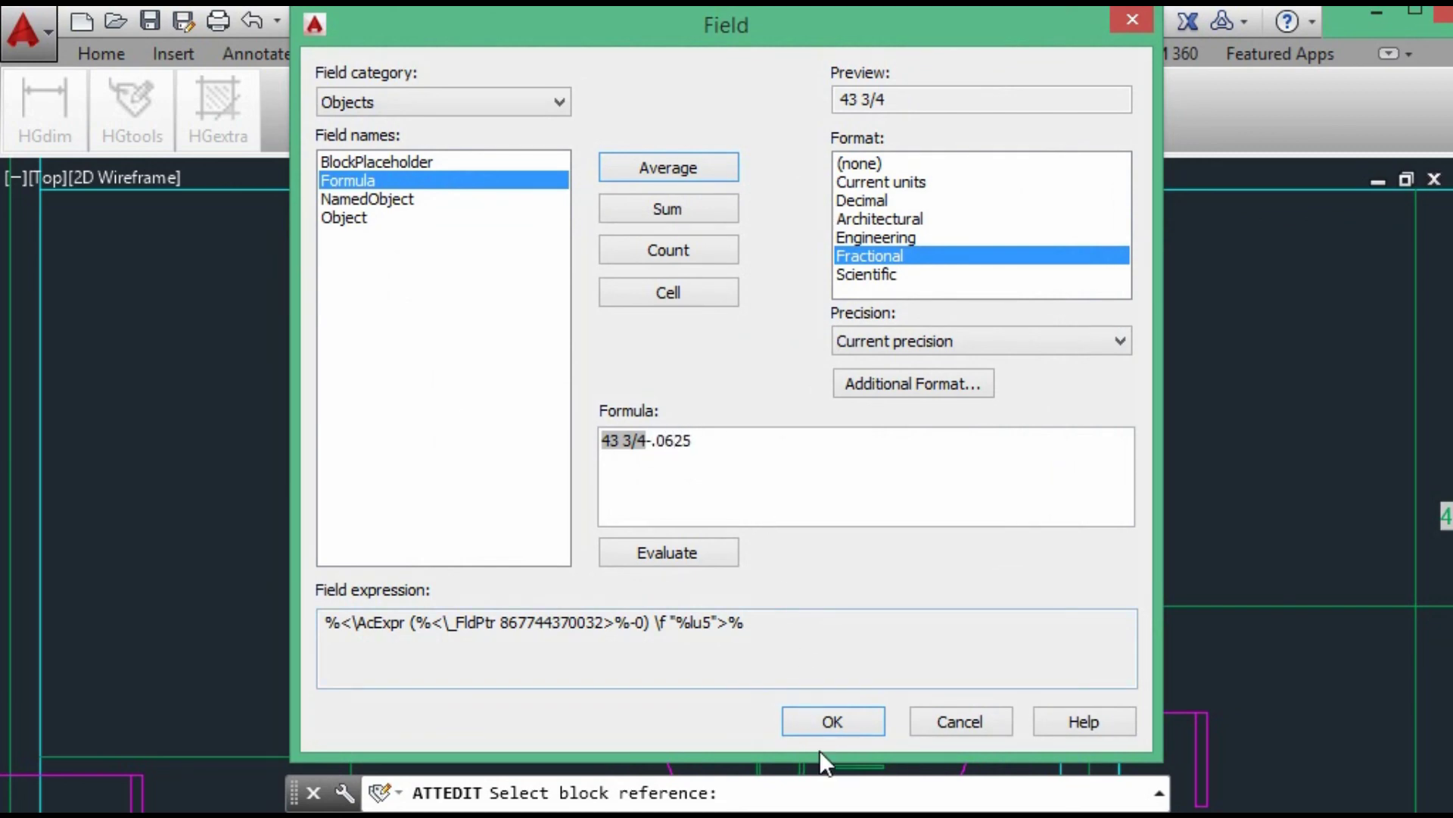
{"action": "left_click", "coordinate": [821, 716]}
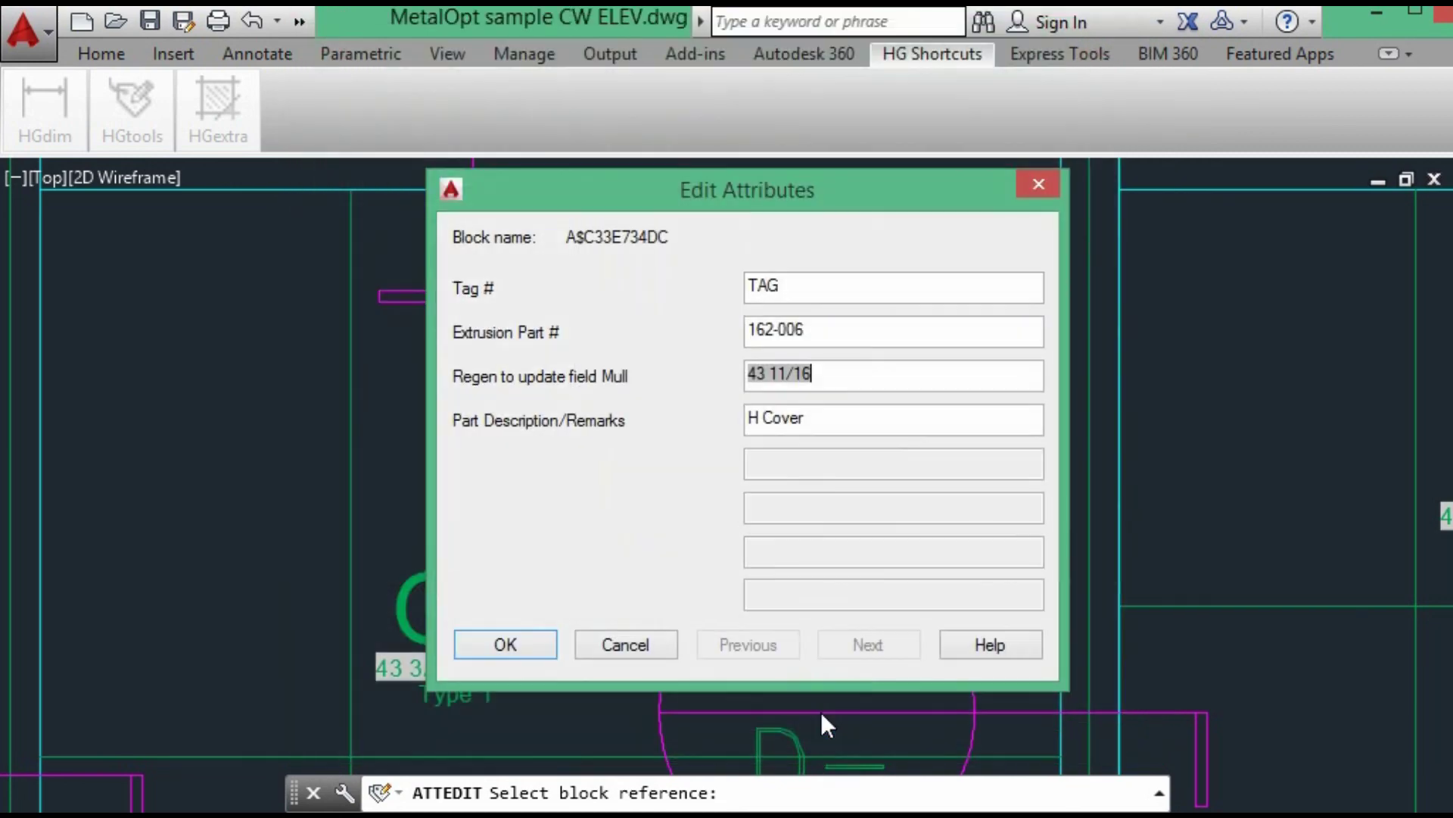
{"action": "left_click", "coordinate": [505, 645]}
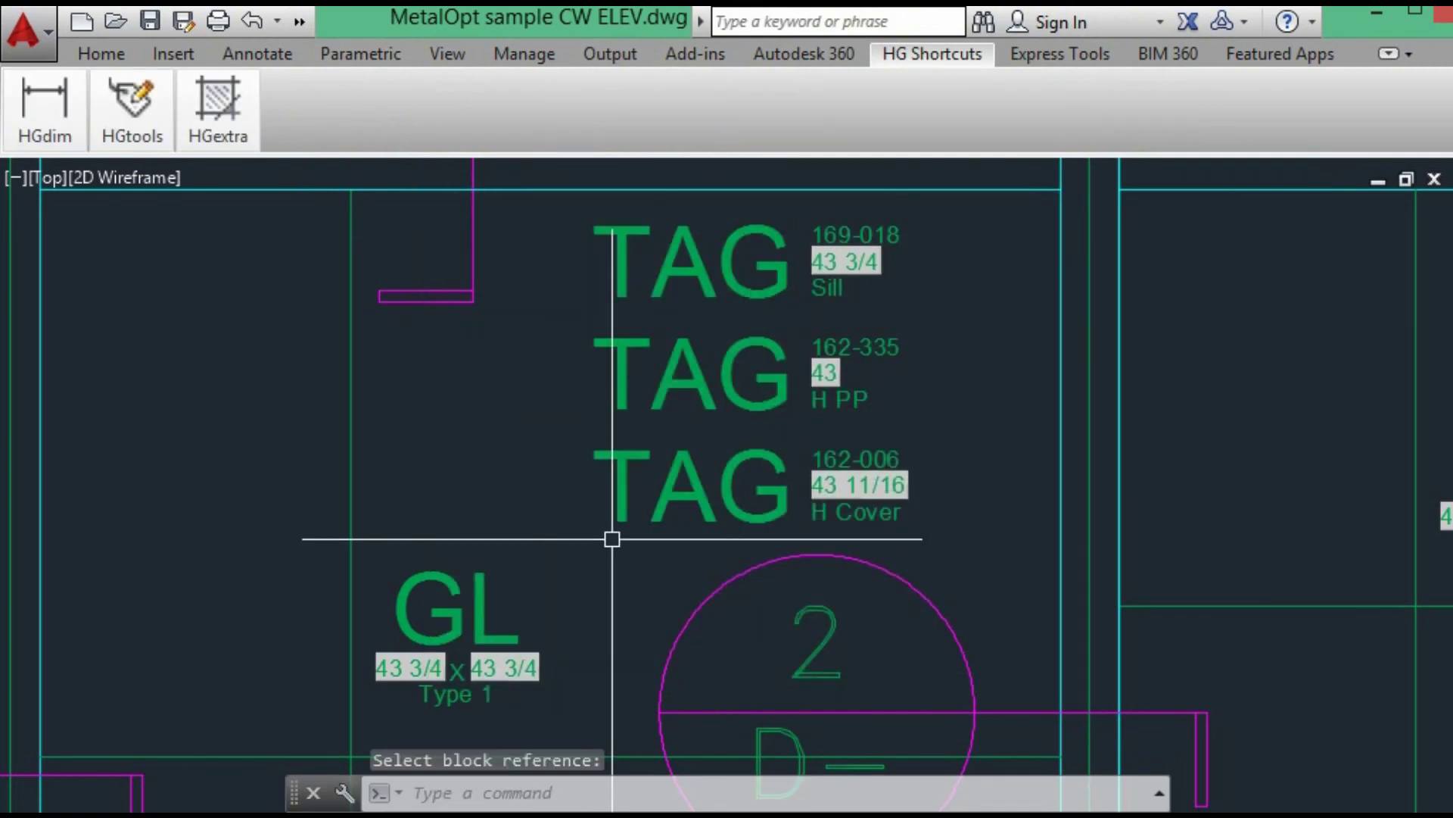
Step: Give the neighbouring bay's H Cover tag the same .0625 deduction, reading 43 11/16
{"action": "scroll", "coordinate": [612, 539], "scroll_direction": "down", "scroll_amount": 2}
{"action": "middle_click_drag", "start_coordinate": [617, 627], "coordinate": [704, 463]}
{"action": "middle_click_drag", "start_coordinate": [727, 688], "coordinate": [742, 379]}
{"action": "key", "text": "Return"}
{"action": "left_click", "coordinate": [786, 581]}
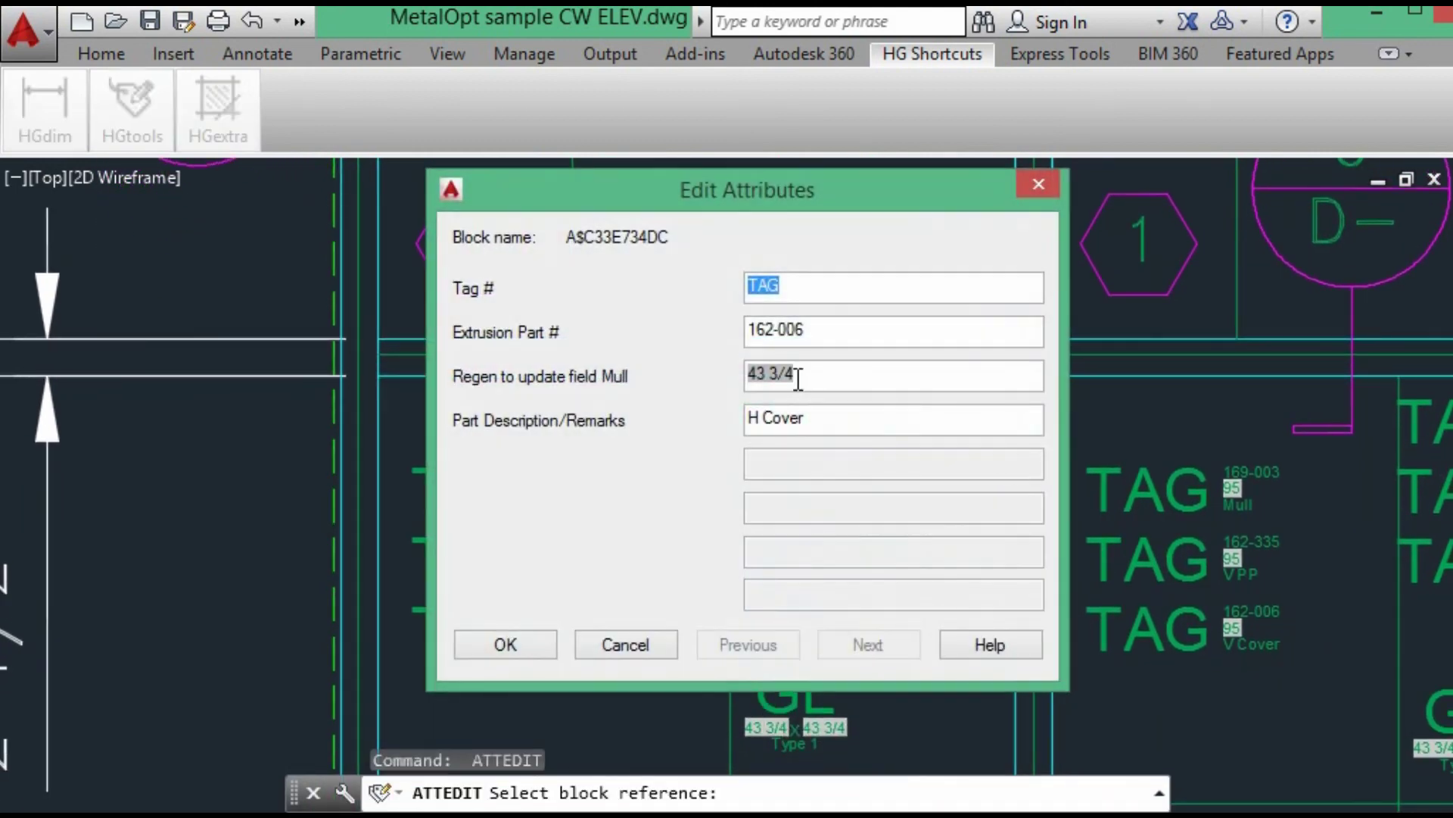
{"action": "double_click", "coordinate": [762, 375]}
{"action": "left_click", "coordinate": [783, 451]}
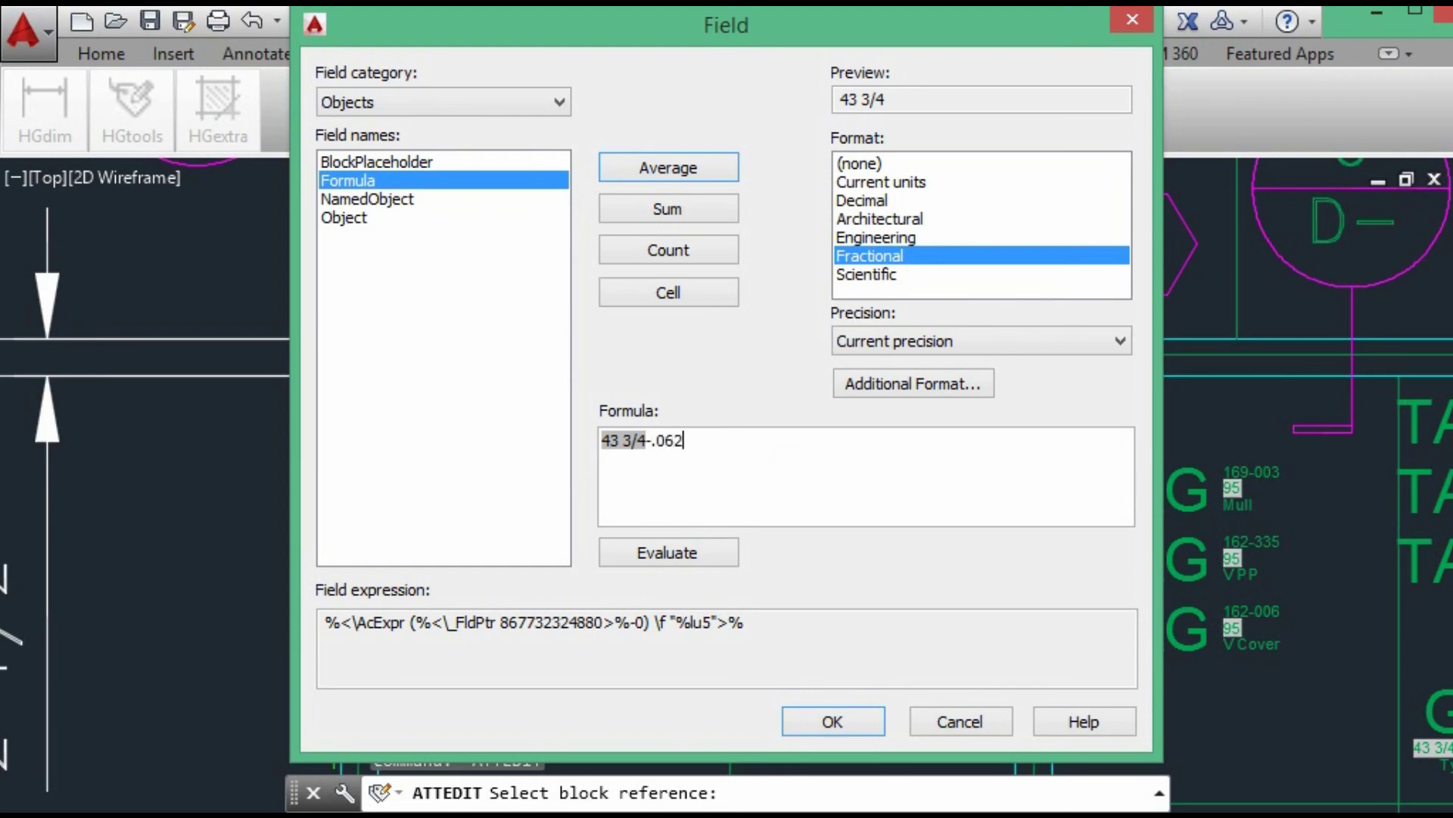
{"action": "left_click", "coordinate": [833, 720]}
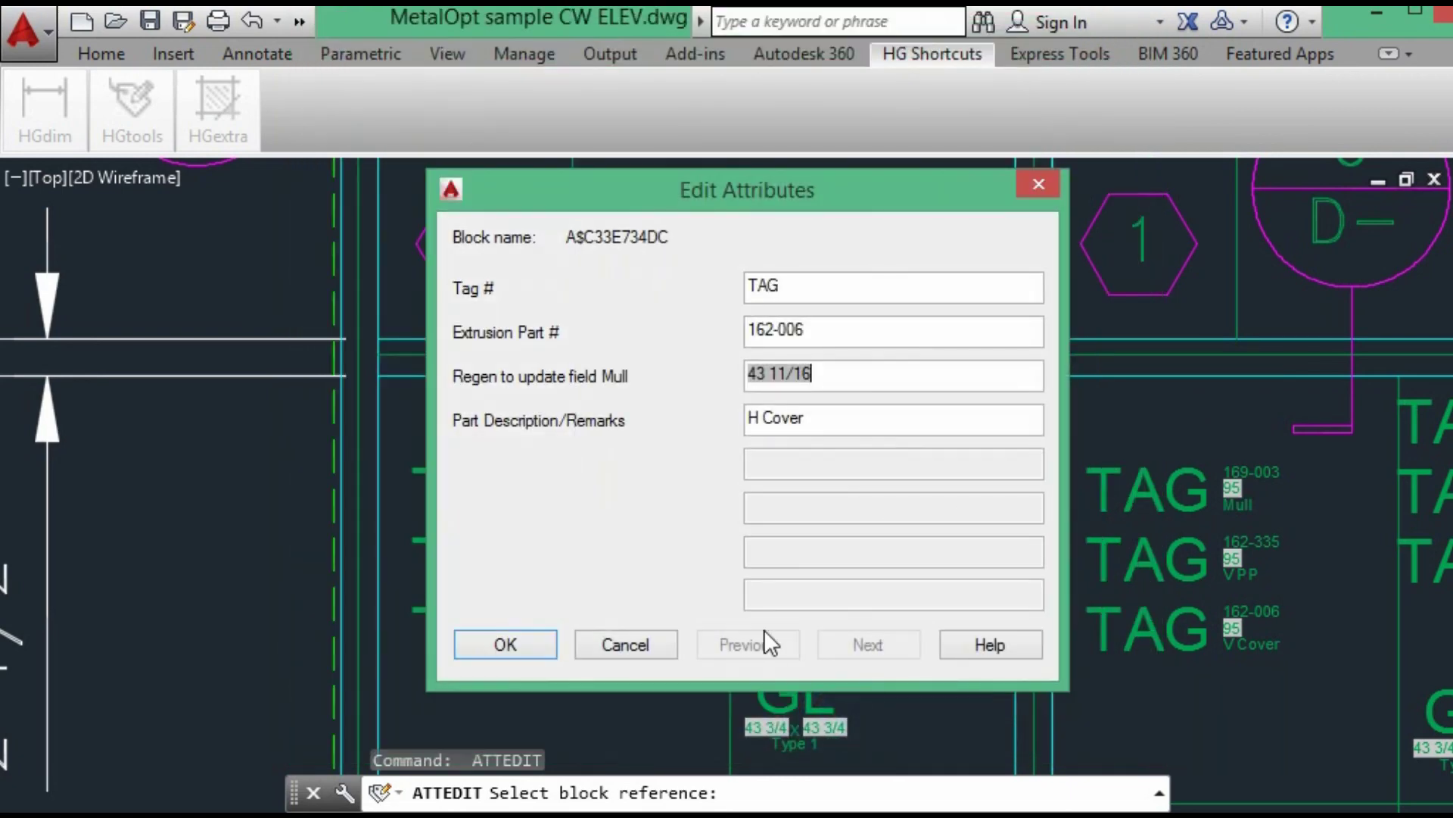
{"action": "left_click", "coordinate": [549, 643]}
Step: Add the .0625 deduction to the lower H Cover tag's length formula near bubble 7
{"action": "middle_click_drag", "start_coordinate": [720, 665], "coordinate": [708, 201]}
{"action": "middle_click_drag", "start_coordinate": [779, 720], "coordinate": [784, 572]}
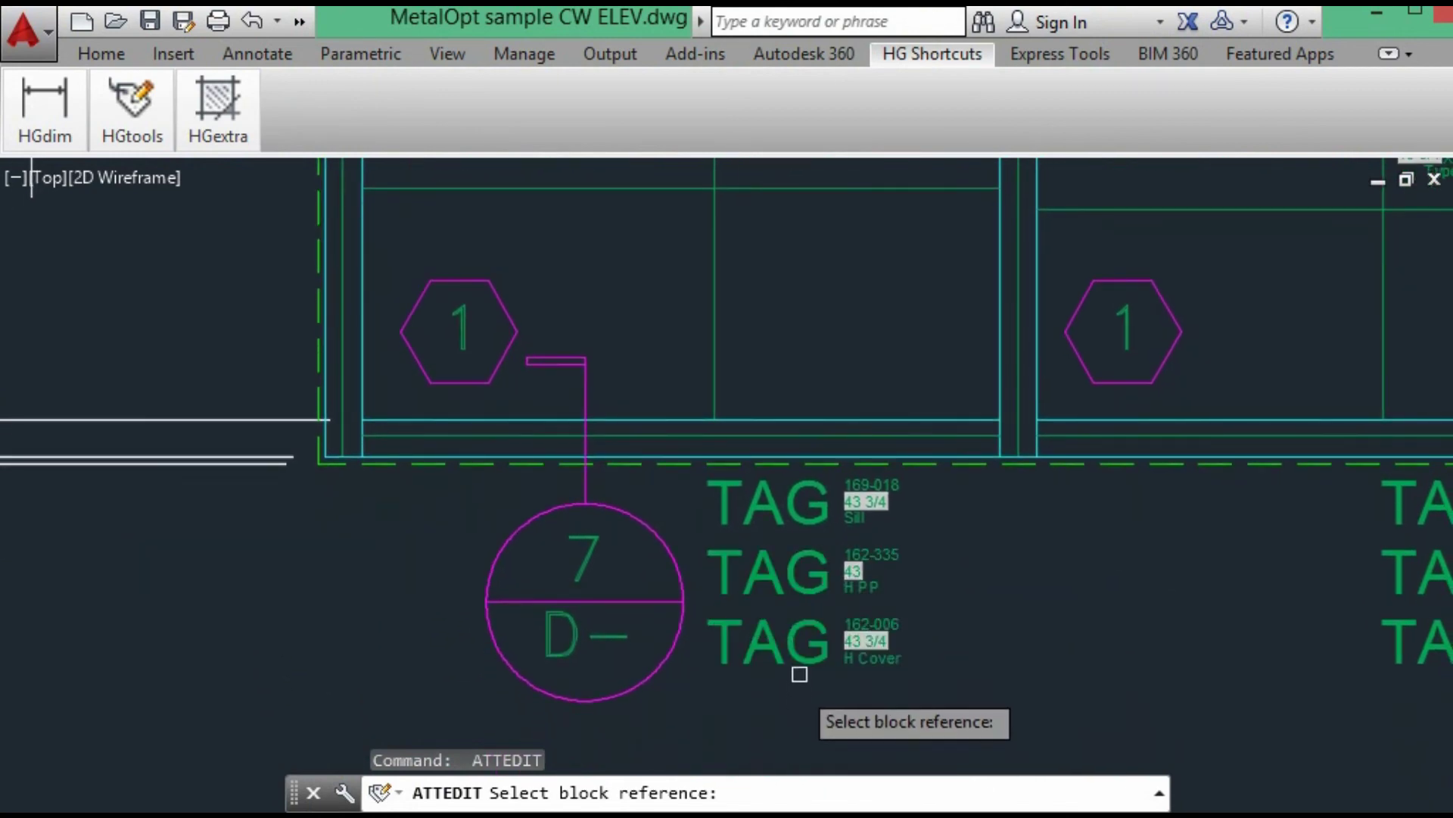
{"action": "left_click", "coordinate": [795, 630]}
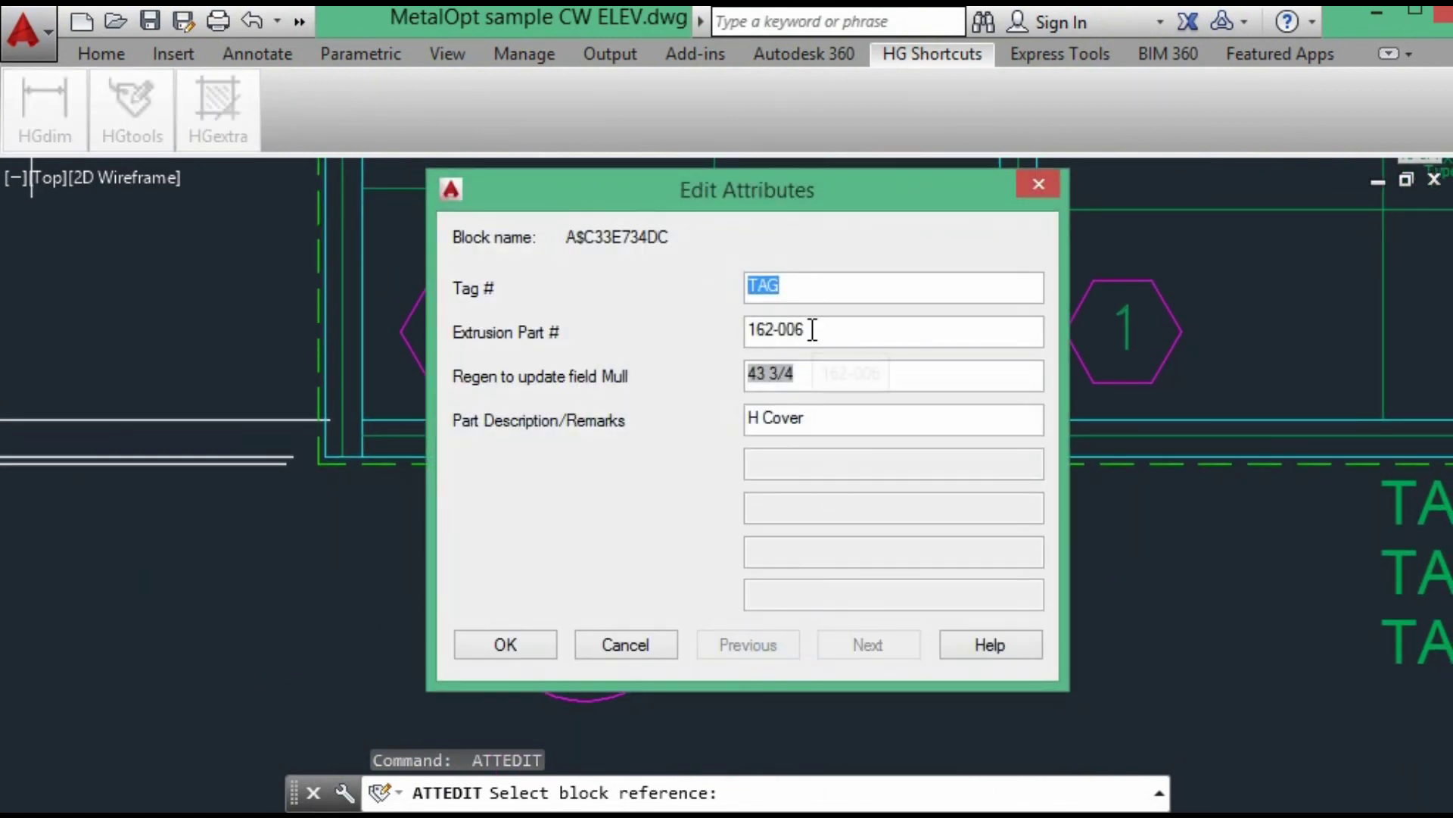
{"action": "double_click", "coordinate": [779, 376]}
{"action": "left_click", "coordinate": [725, 445]}
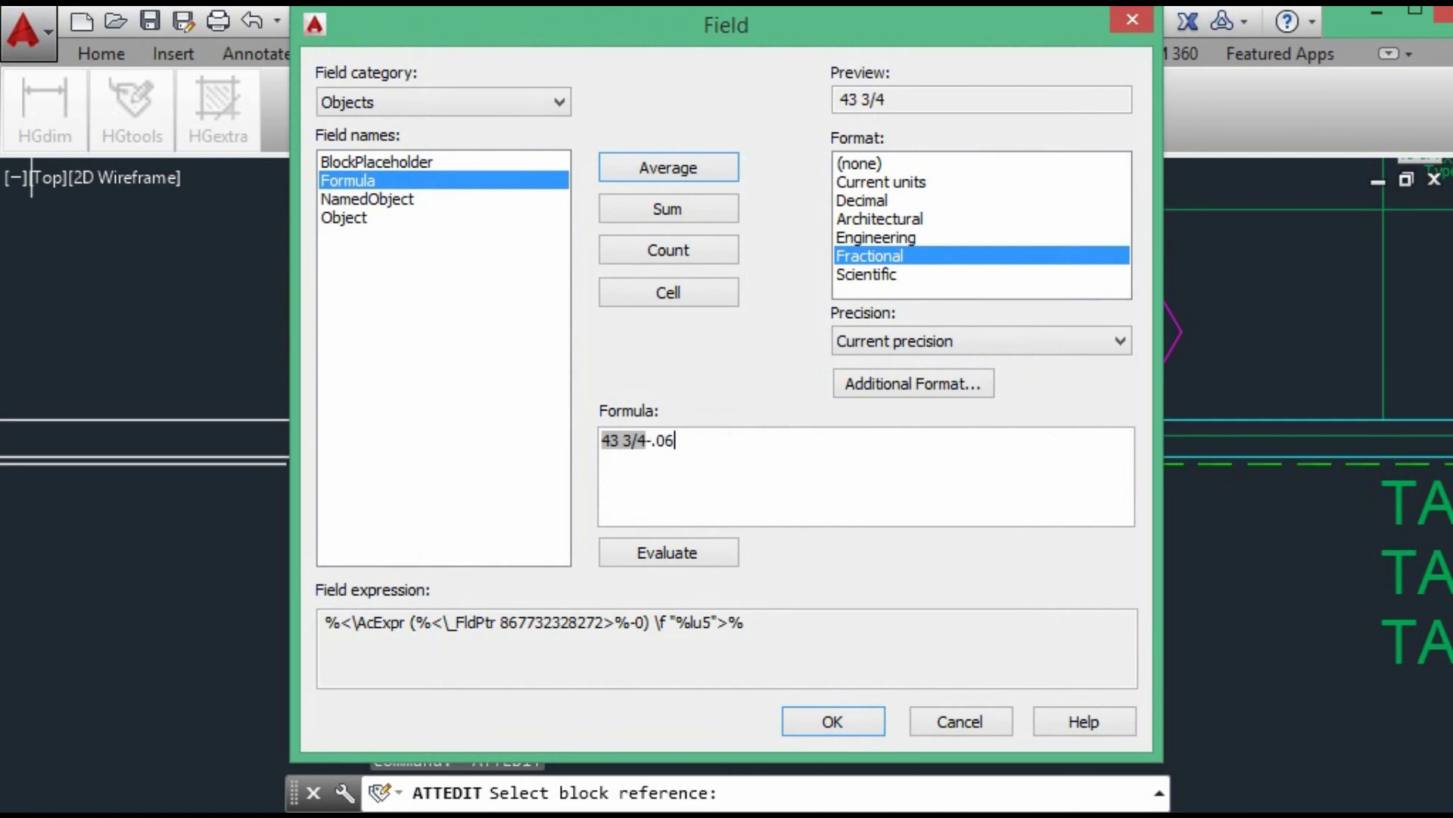
{"action": "left_click", "coordinate": [822, 729]}
Step: Apply 43 11/16 to the lower tag, then erase the right bay's three tag groups
{"action": "left_click", "coordinate": [506, 644]}
{"action": "scroll", "coordinate": [513, 639], "scroll_direction": "down", "scroll_amount": 4}
{"action": "middle_click_drag", "start_coordinate": [560, 450], "coordinate": [583, 603]}
{"action": "type", "text": "e"}
{"action": "key", "text": "Return"}
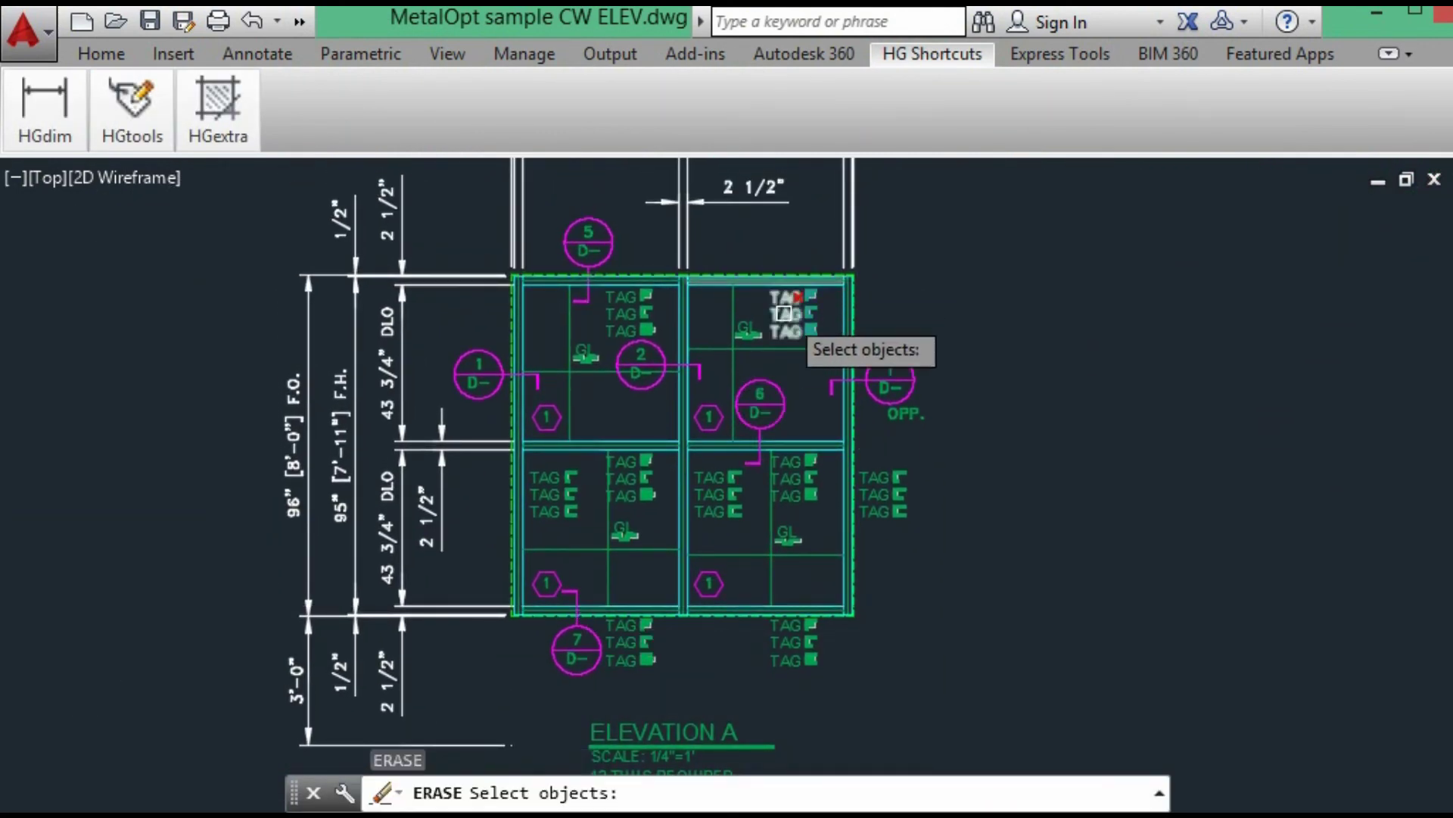
{"action": "left_click", "coordinate": [788, 317]}
{"action": "left_click", "coordinate": [789, 477]}
{"action": "left_click", "coordinate": [786, 642]}
{"action": "key", "text": "Return"}
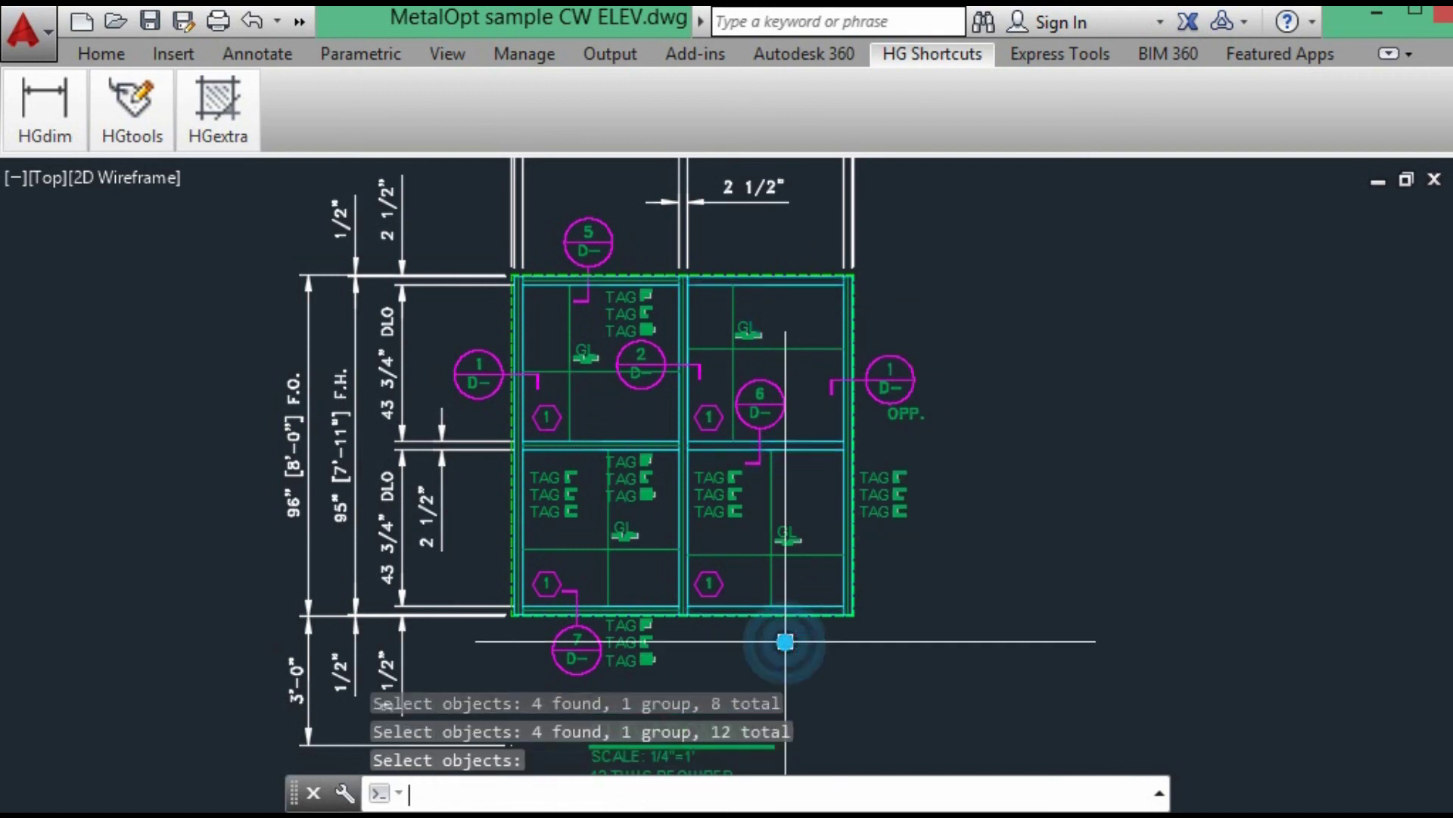
Step: Copy the left bay's bottom, middle and top tag groups across into the right bay
{"action": "type", "text": "cp"}
{"action": "key", "text": "Return"}
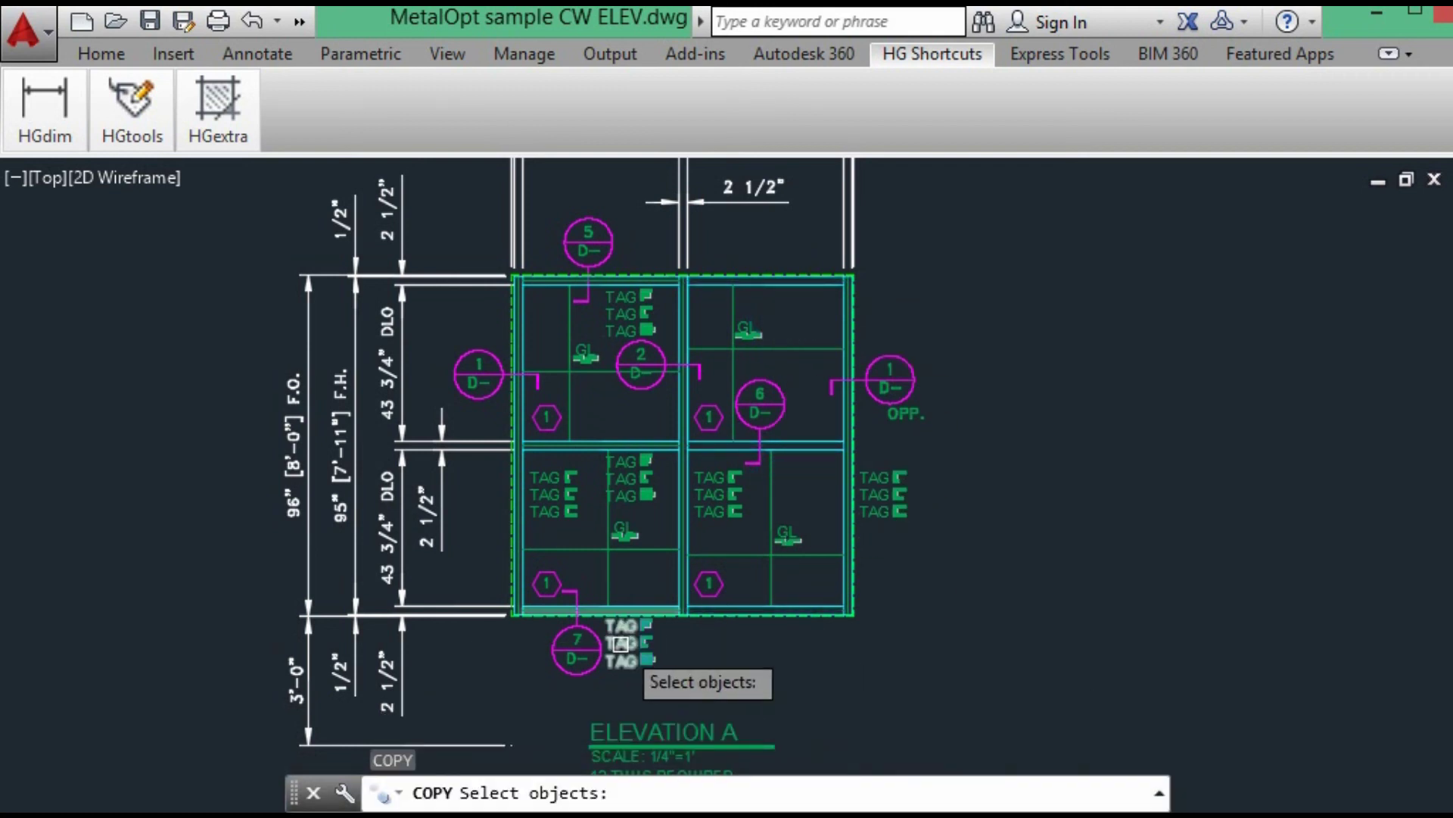
{"action": "left_click", "coordinate": [626, 642]}
{"action": "left_click", "coordinate": [632, 478]}
{"action": "left_click", "coordinate": [614, 304]}
{"action": "scroll", "coordinate": [616, 307], "scroll_direction": "up", "scroll_amount": 5}
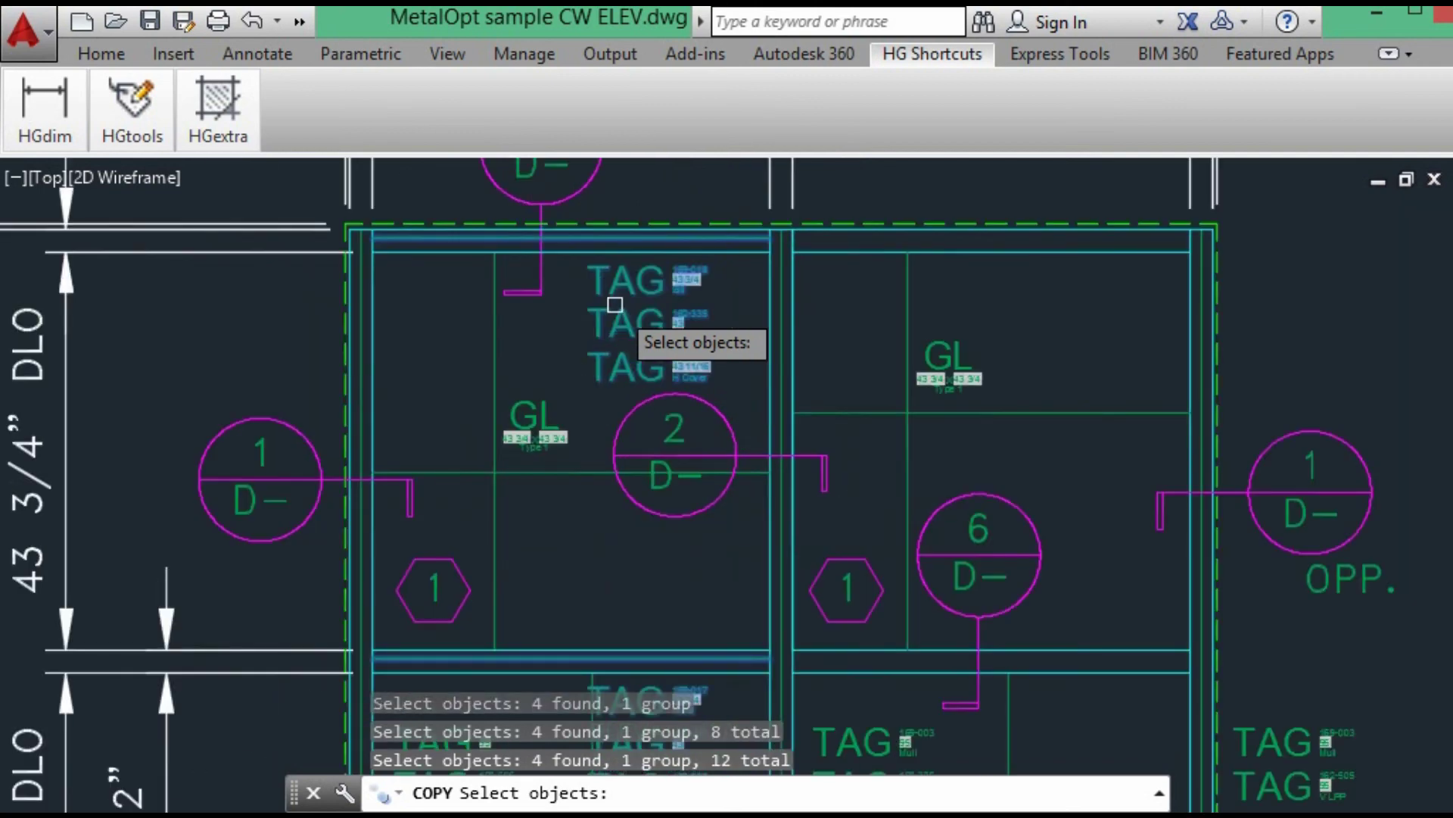
{"action": "key", "text": "Return"}
{"action": "middle_click_drag", "start_coordinate": [405, 265], "coordinate": [534, 355]}
{"action": "left_click", "coordinate": [531, 349]}
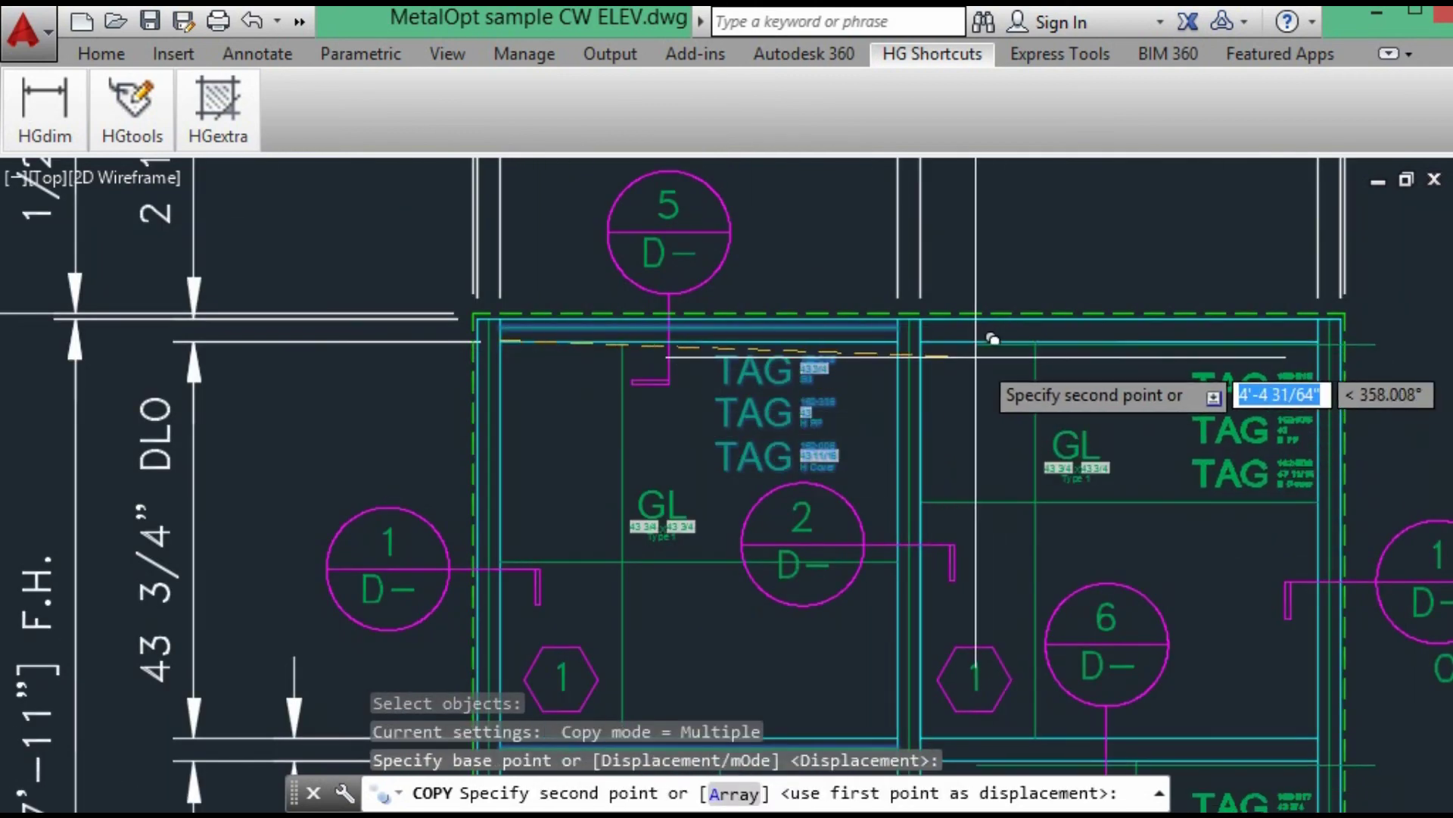
{"action": "left_click", "coordinate": [937, 333]}
{"action": "scroll", "coordinate": [961, 409], "scroll_direction": "down", "scroll_amount": 5}
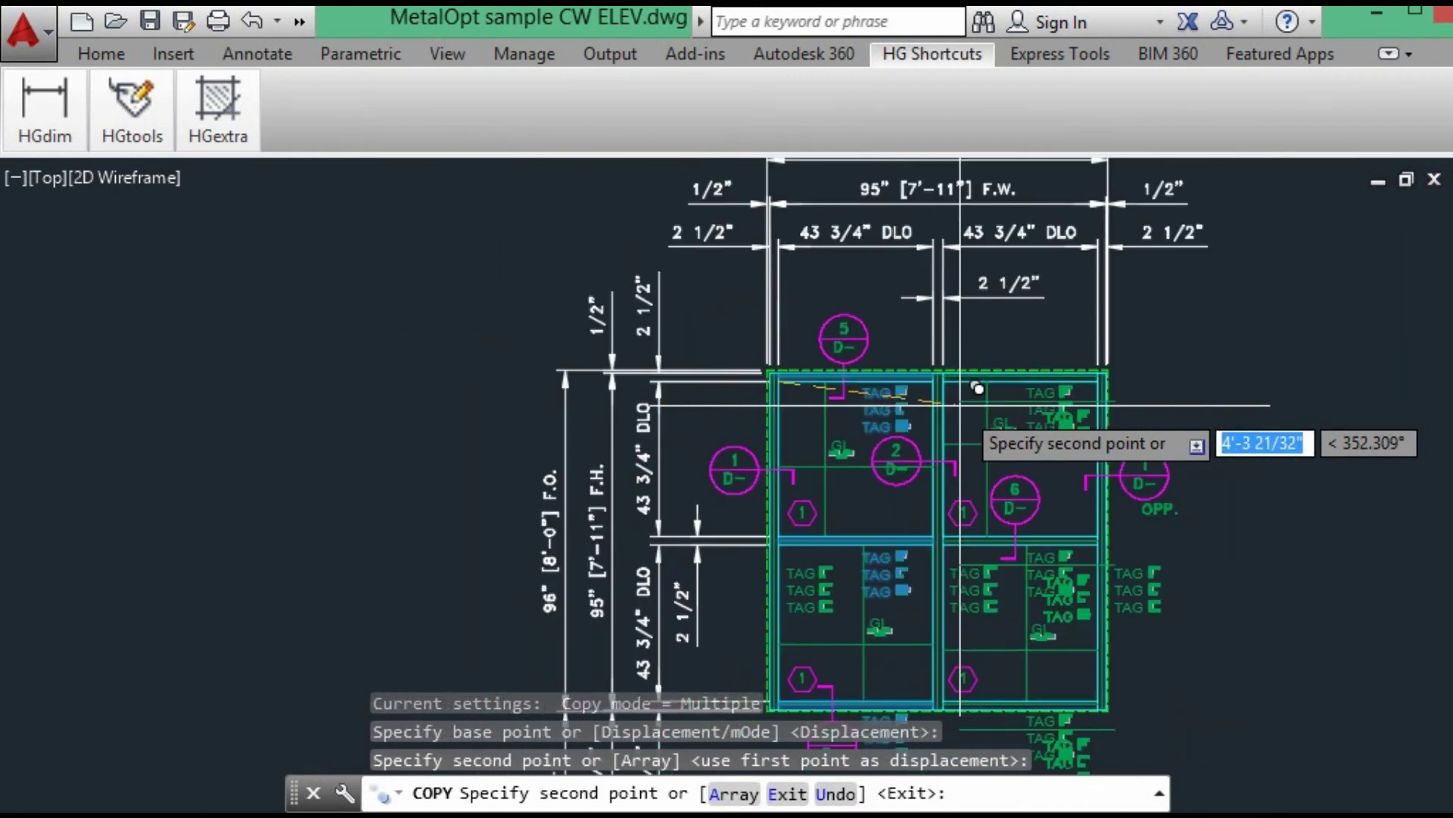
{"action": "scroll", "coordinate": [960, 404], "scroll_direction": "down", "scroll_amount": 2}
{"action": "key", "text": "Escape"}
{"action": "scroll", "coordinate": [977, 303], "scroll_direction": "down", "scroll_amount": 2}
{"action": "middle_click_drag", "start_coordinate": [959, 368], "coordinate": [912, 421]}
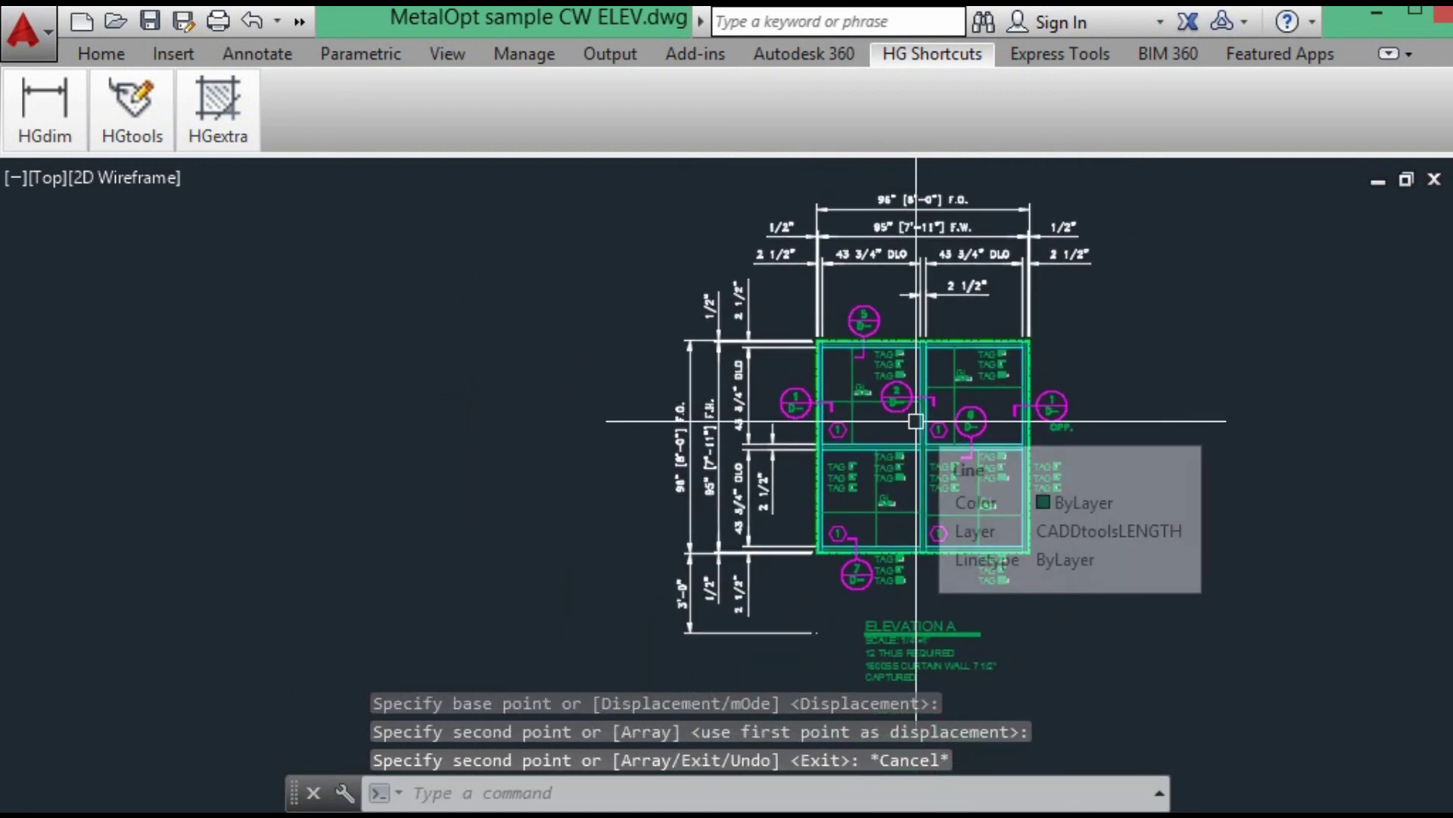